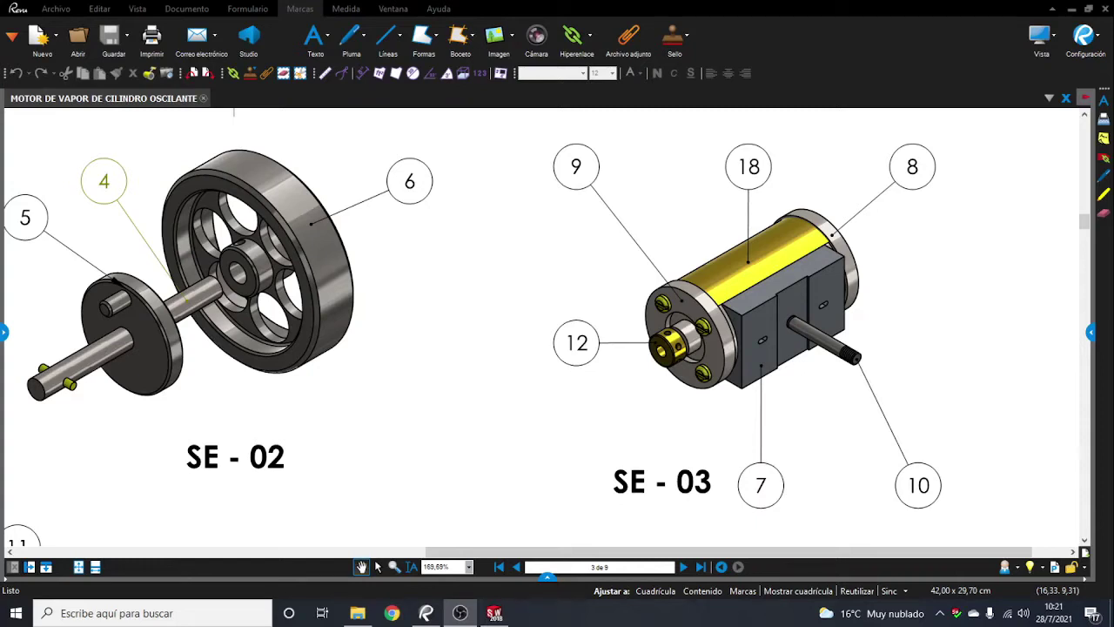
Step: Pan the Bluebeam drawing past the SE-02 and SE-03 assembly views toward part 7's detail sheet
drag(523, 348, 538, 350)
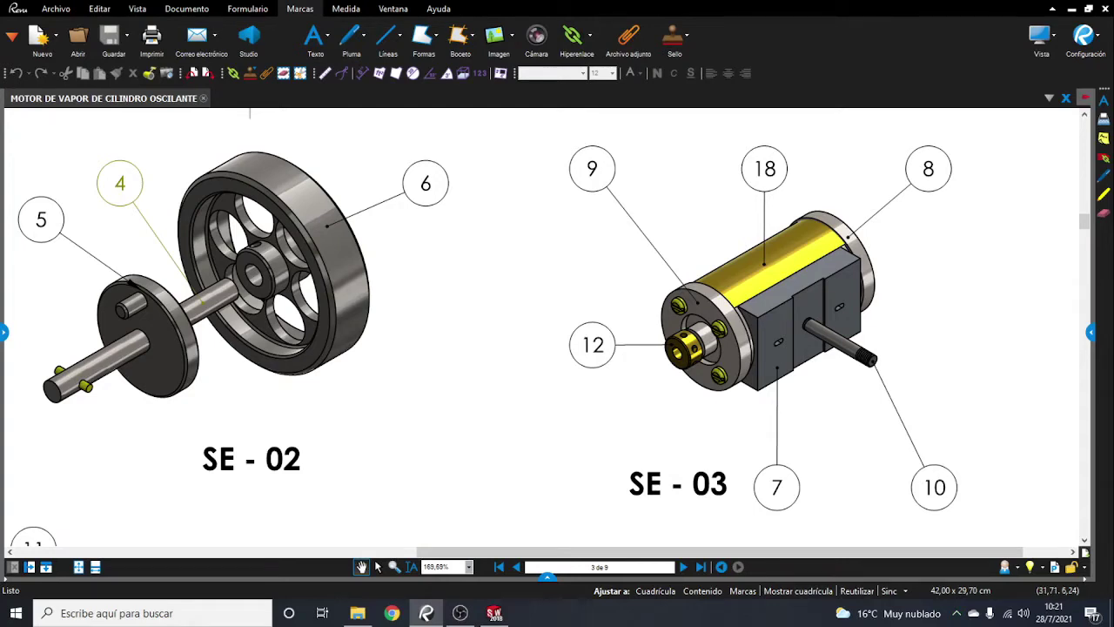
drag(522, 348, 425, 350)
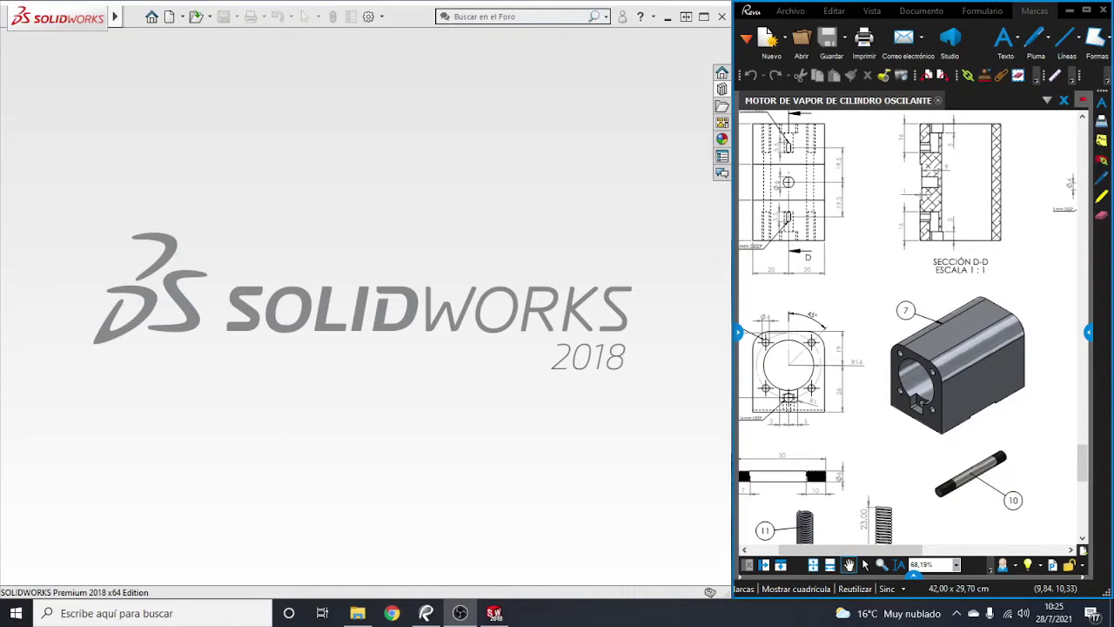
Step: With part 7's detail sheet in view, create a new SOLIDWORKS Pieza (part) document
mouse_move(866, 241)
mouse_down()
mouse_move(921, 262)
mouse_move(909, 245)
mouse_up()
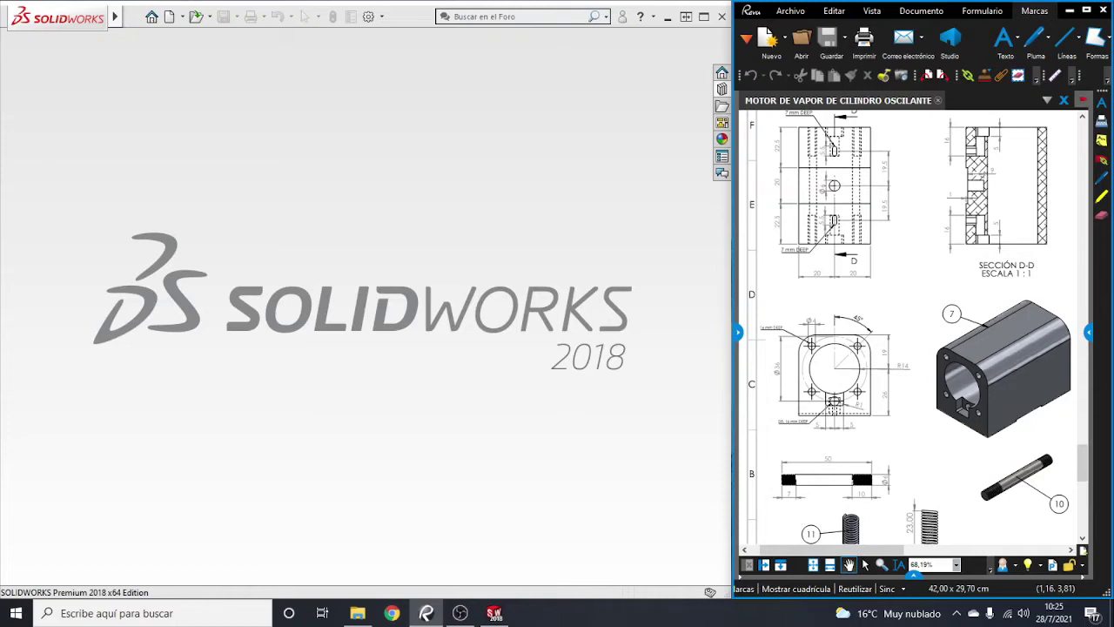
click(170, 17)
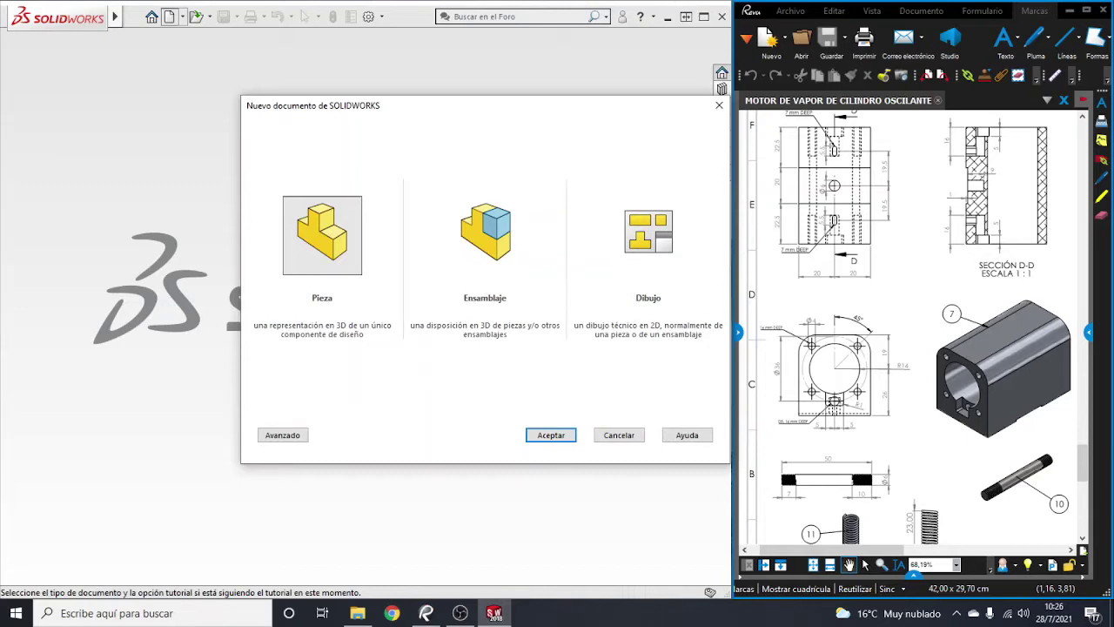
key(Return)
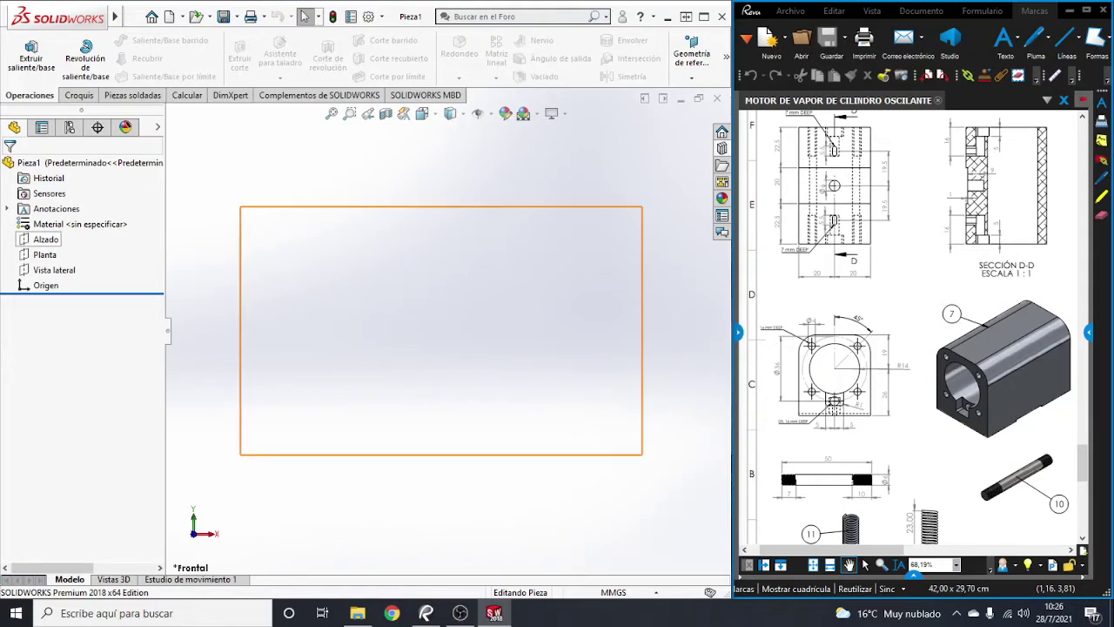
Step: Start a sketch on the Alzado plane and pick the Center Rectangle tool from the Croquis tab
click(45, 239)
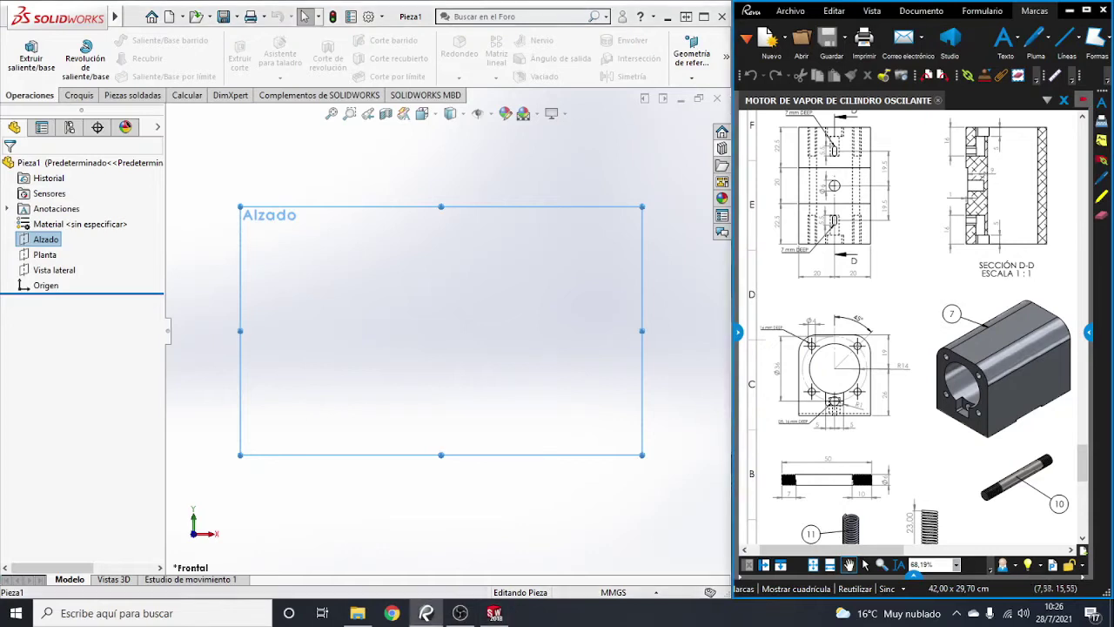
scroll(827, 357, up, 2)
scroll(836, 348, up, 3)
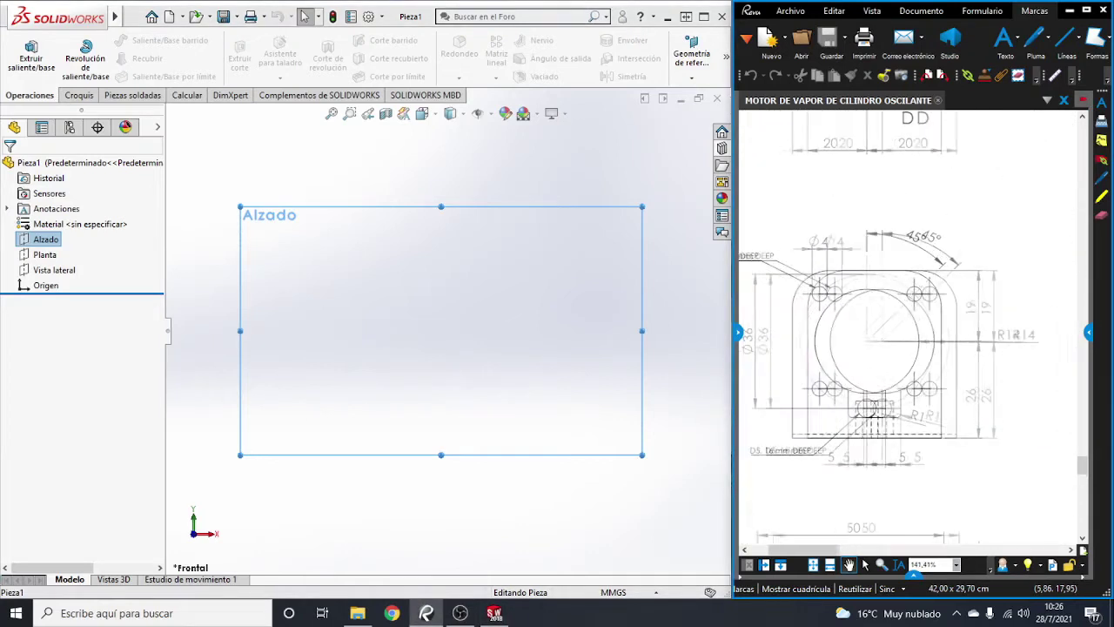
scroll(940, 327, up, 1)
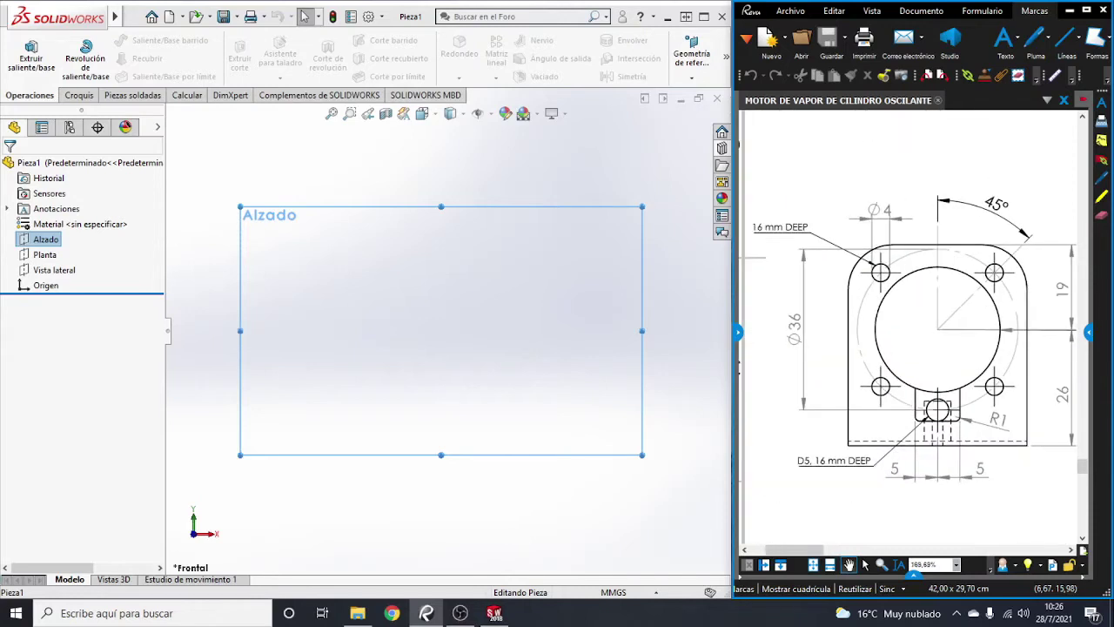
drag(940, 326, 928, 272)
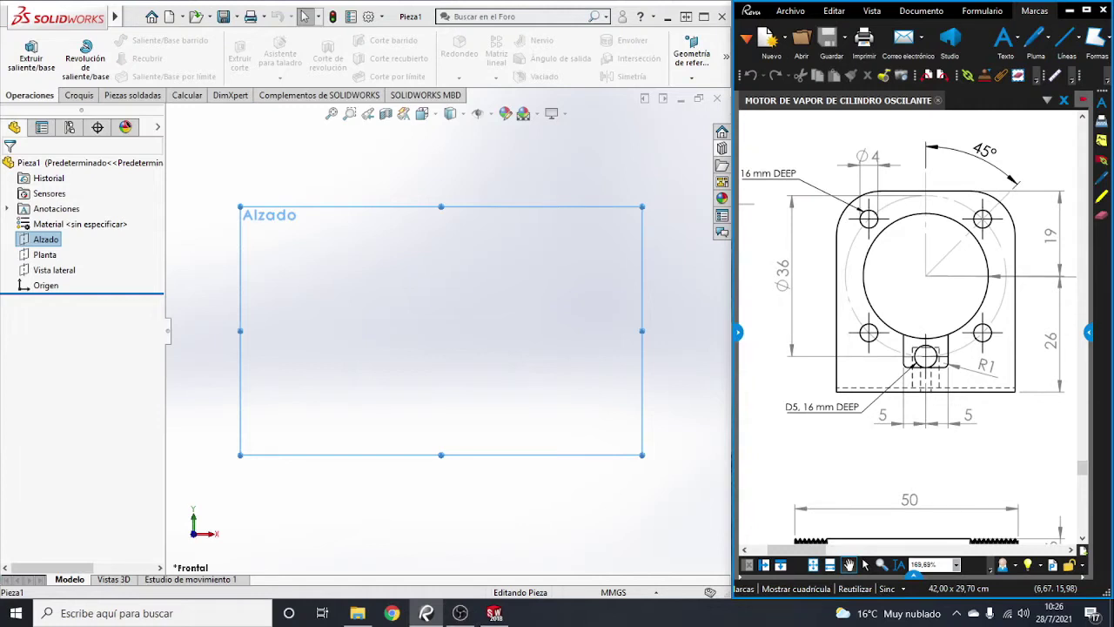
click(78, 95)
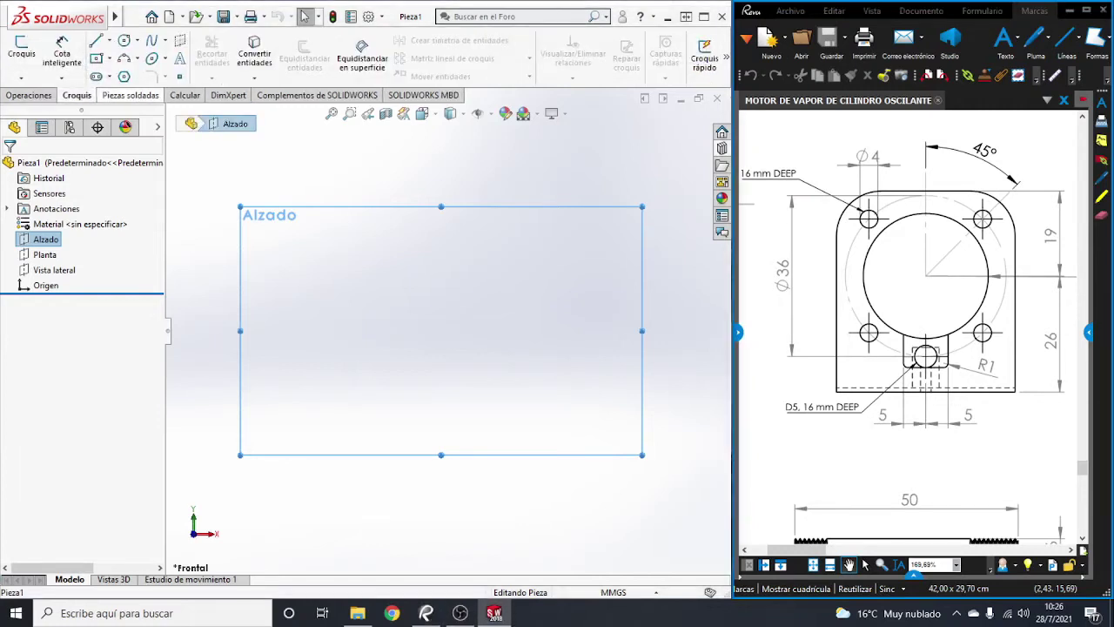
click(105, 58)
click(130, 92)
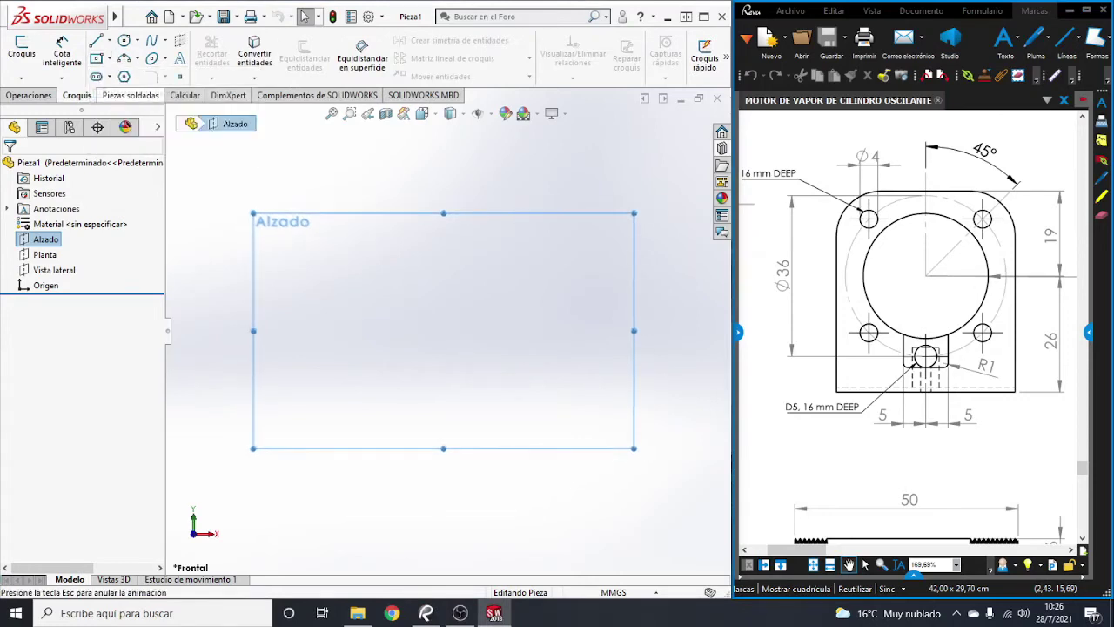
Step: Draw a centre rectangle centred on the origin
click(446, 322)
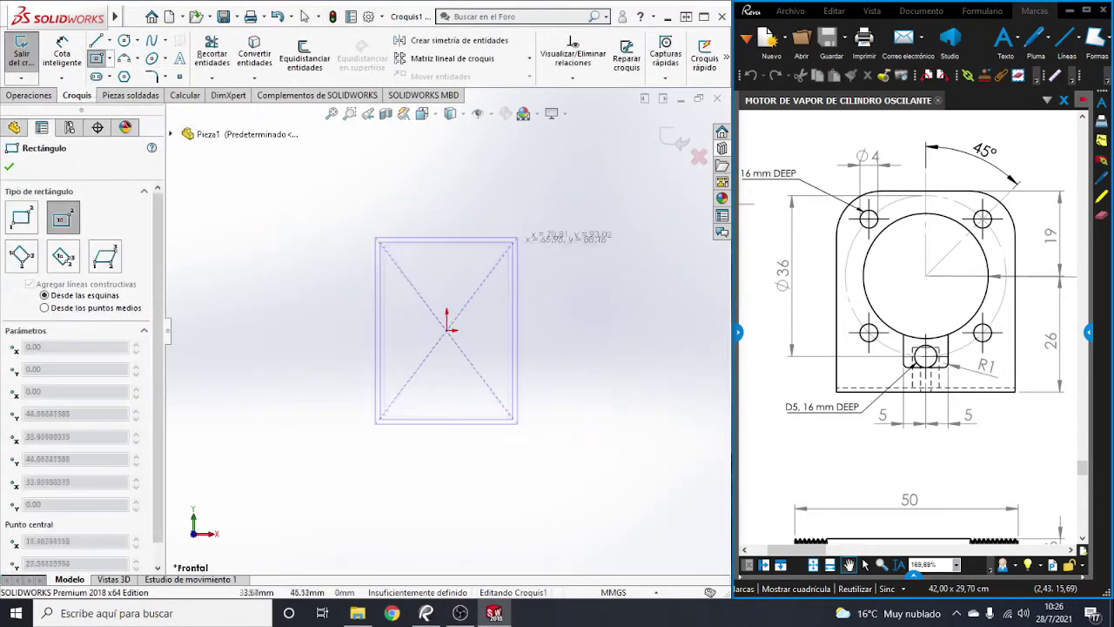
click(595, 164)
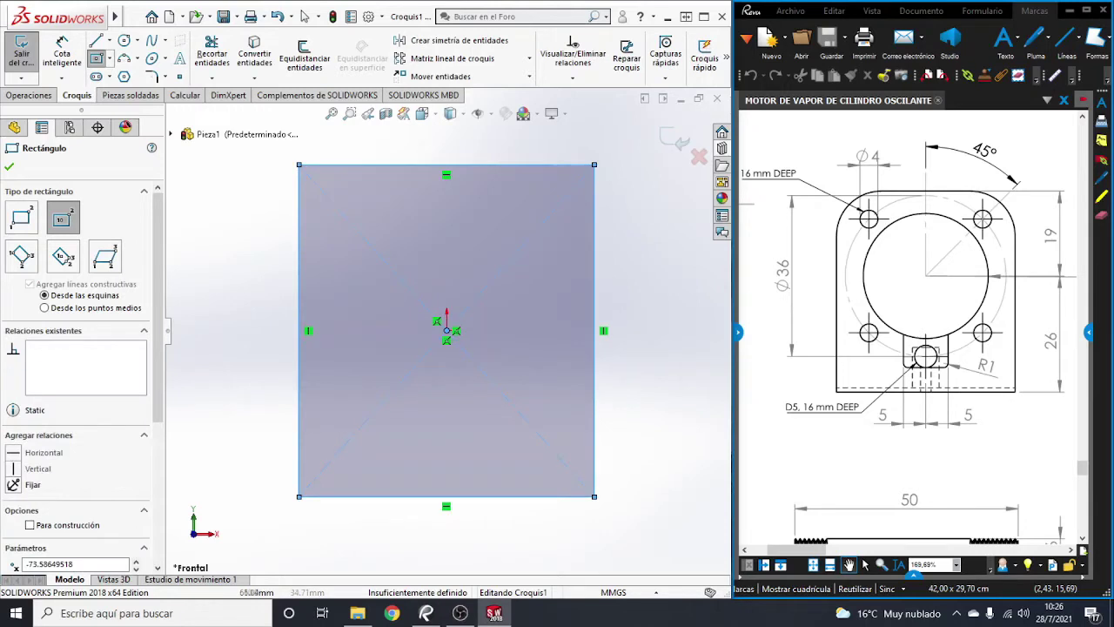
scroll(446, 331, up, 2)
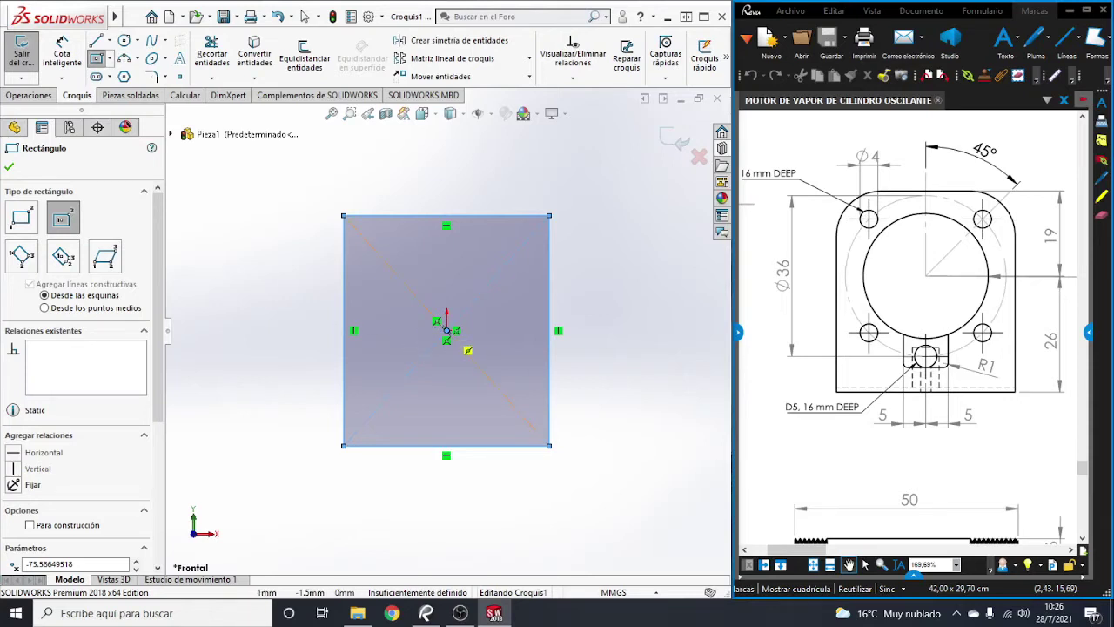
Step: Dimension the rectangle's right edge to a height of 45 mm
click(61, 48)
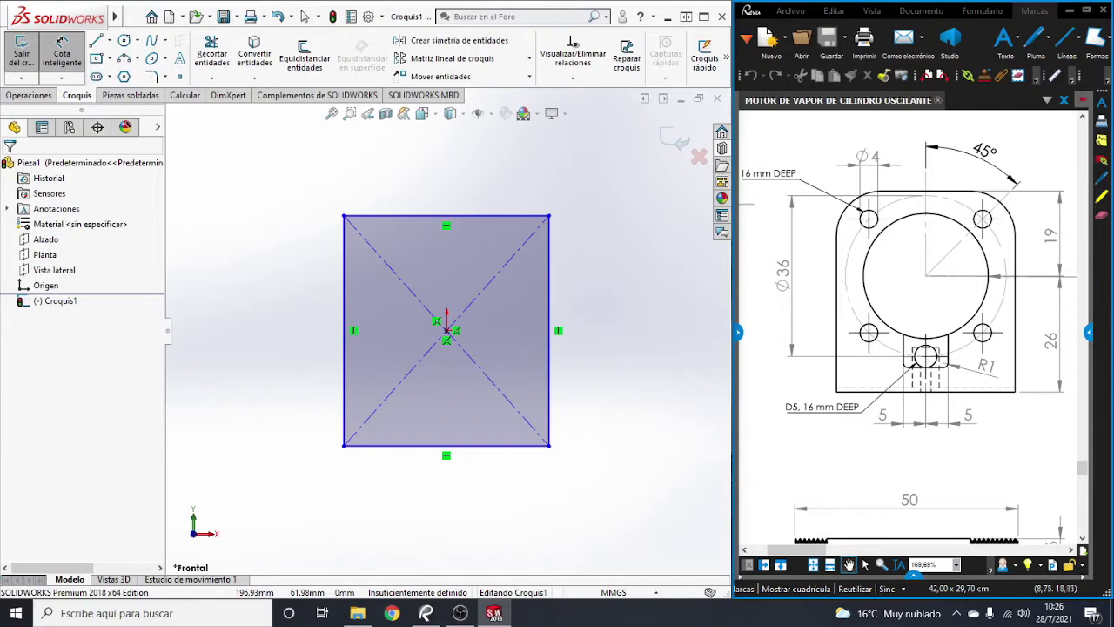
click(549, 348)
click(614, 340)
text(26)
key(BackSpace)
key(BackSpace)
text(45)
key(Return)
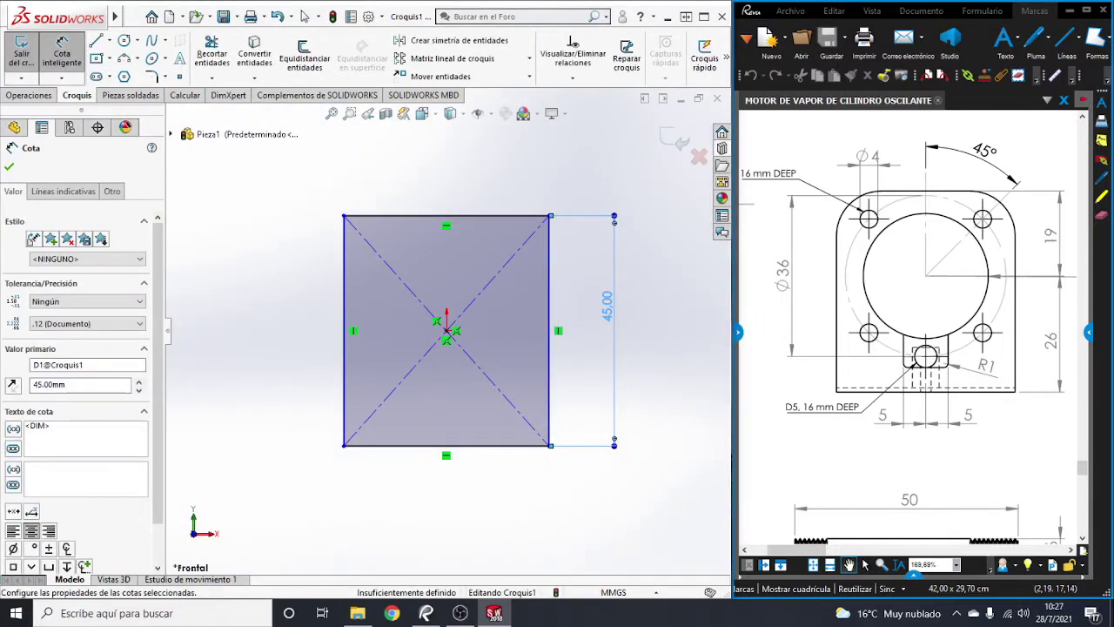
Step: Dimension the rectangle's top edge to 40 mm wide, fully defining the 40 × 45 sketch
drag(740, 314, 742, 320)
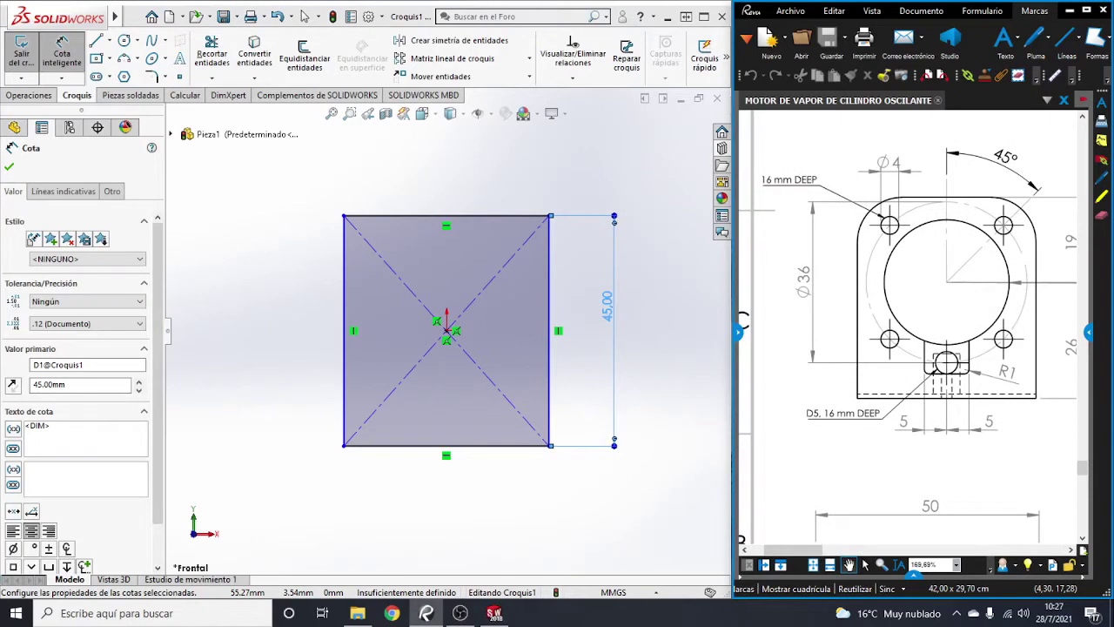
scroll(742, 320, up, 1)
scroll(742, 320, up, 2)
scroll(742, 321, up, 2)
scroll(741, 320, up, 1)
scroll(741, 320, down, 3)
scroll(741, 321, down, 3)
scroll(742, 320, up, 4)
scroll(742, 320, up, 3)
scroll(881, 326, down, 2)
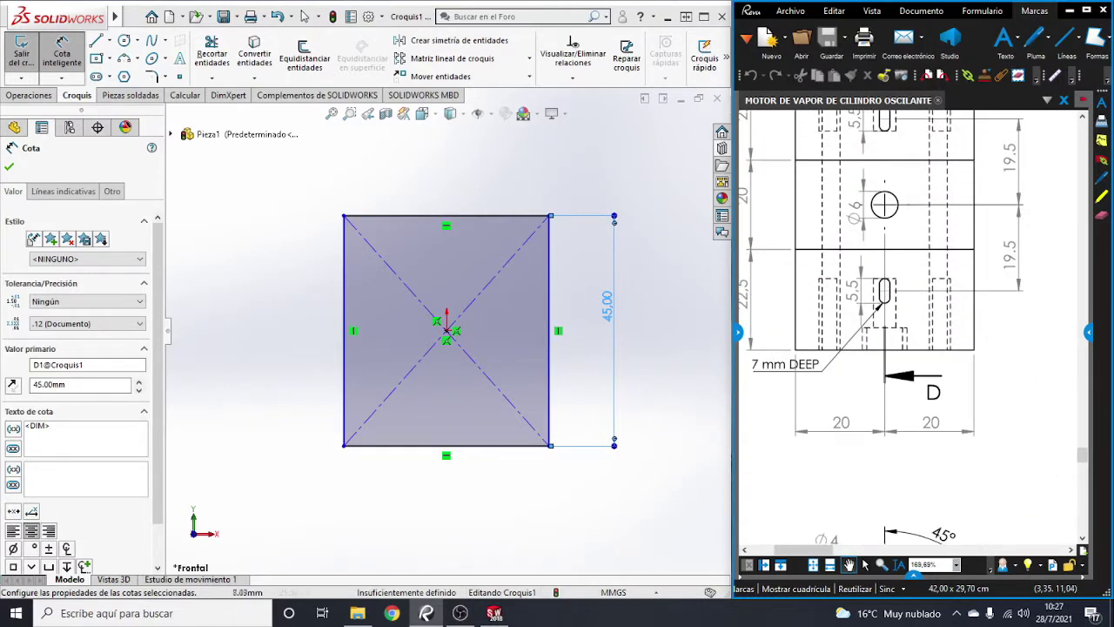
click(452, 215)
click(452, 178)
text(40)
key(Return)
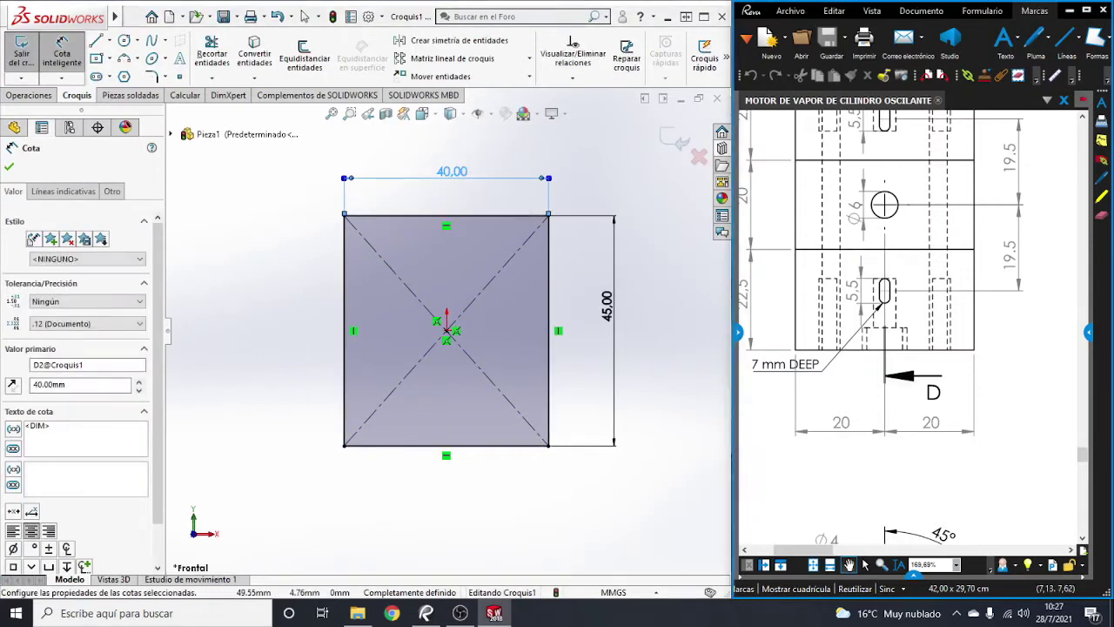
drag(884, 326, 927, 414)
scroll(914, 331, down, 3)
scroll(914, 331, down, 3)
scroll(914, 331, down, 3)
scroll(914, 331, down, 3)
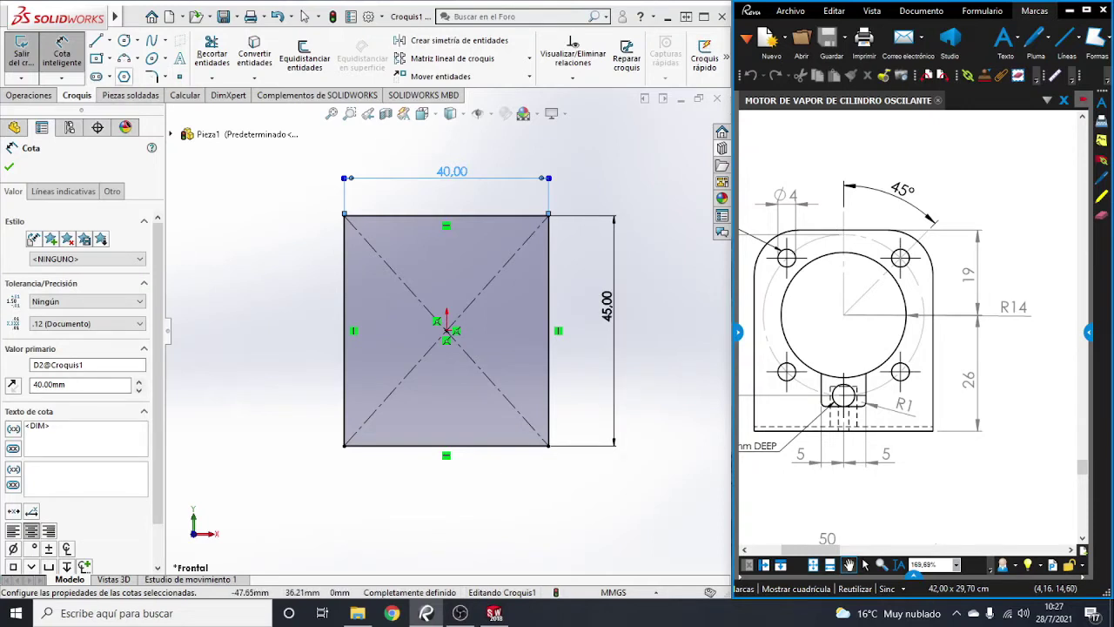
Step: Draw a vertical construction line down from the top edge's midpoint
click(136, 41)
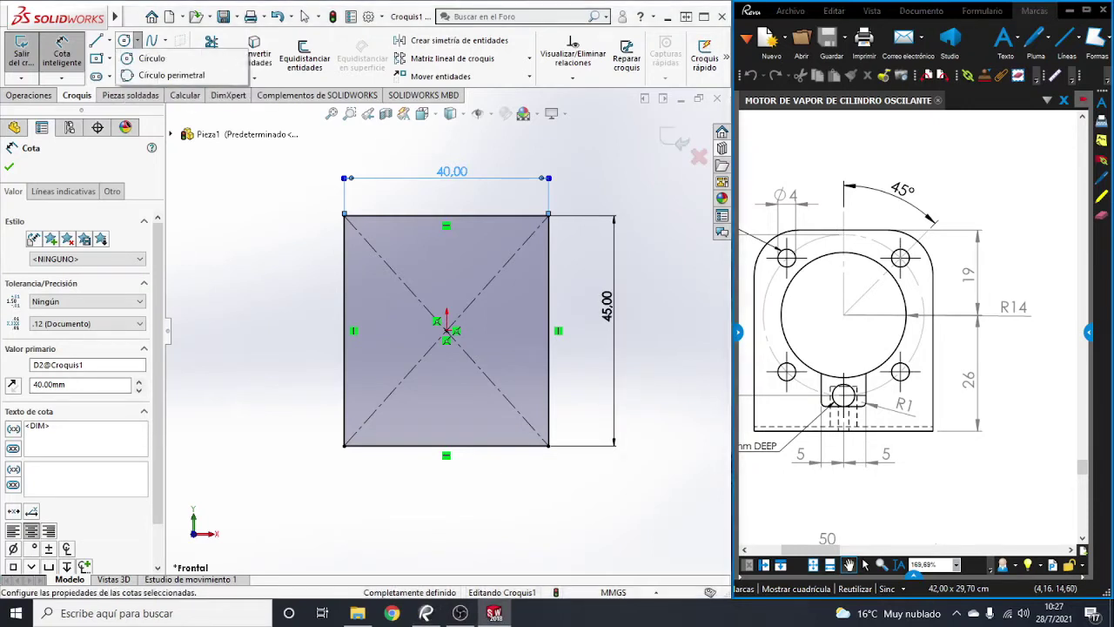
click(106, 41)
click(148, 72)
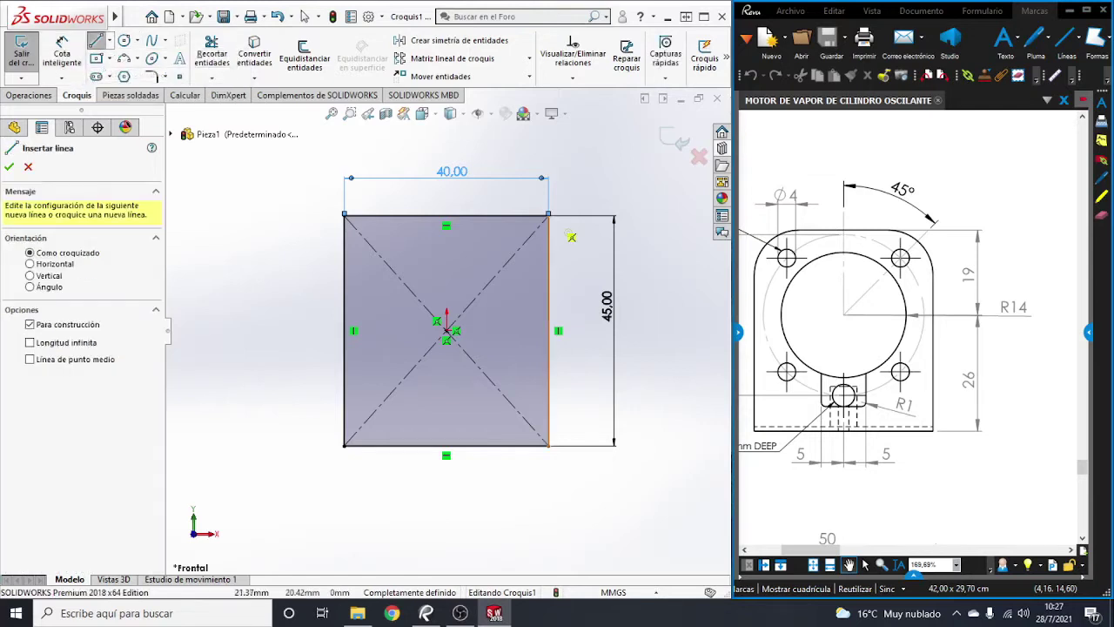
click(447, 226)
click(447, 285)
key(Escape)
Step: Dimension the construction line's length to 19 mm
click(61, 48)
click(447, 254)
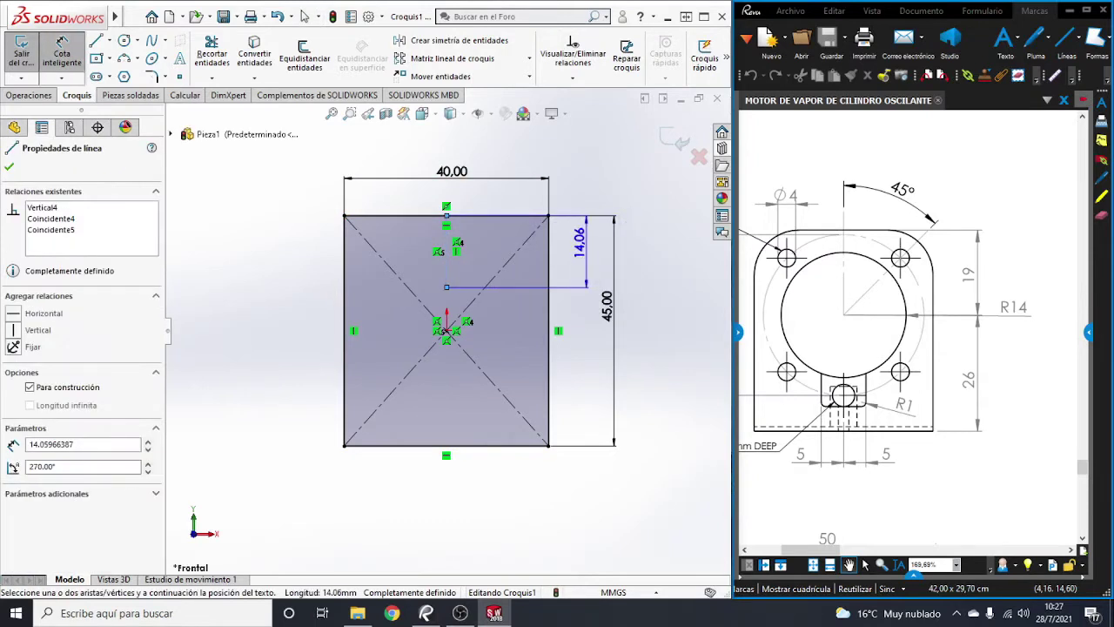
click(588, 252)
key(Return)
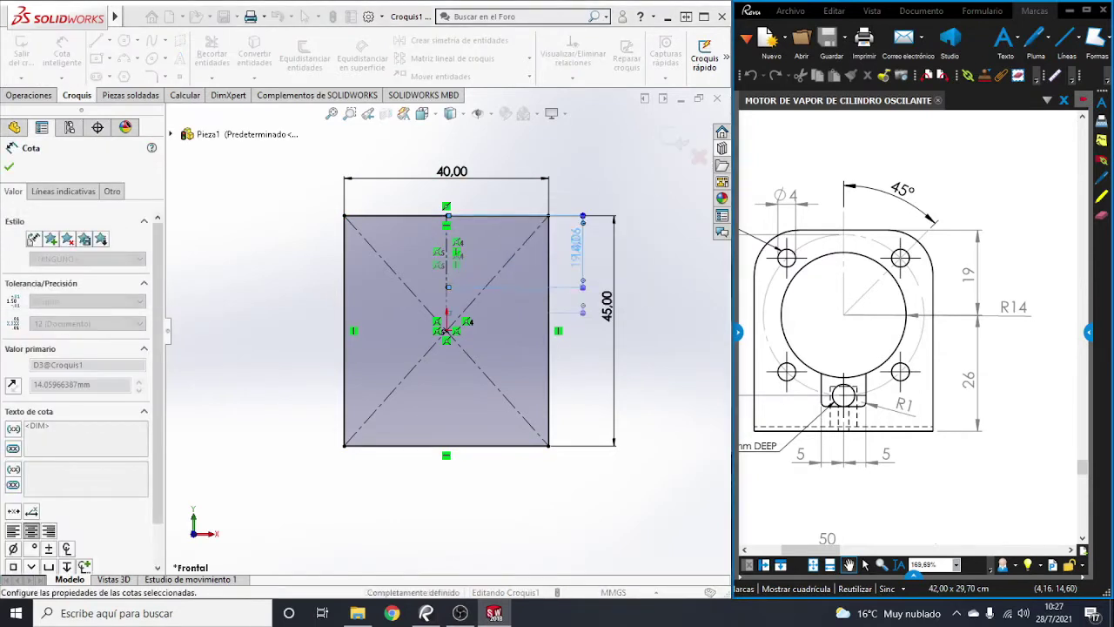
Step: Draw a circle centred on the construction line's lower end
click(124, 40)
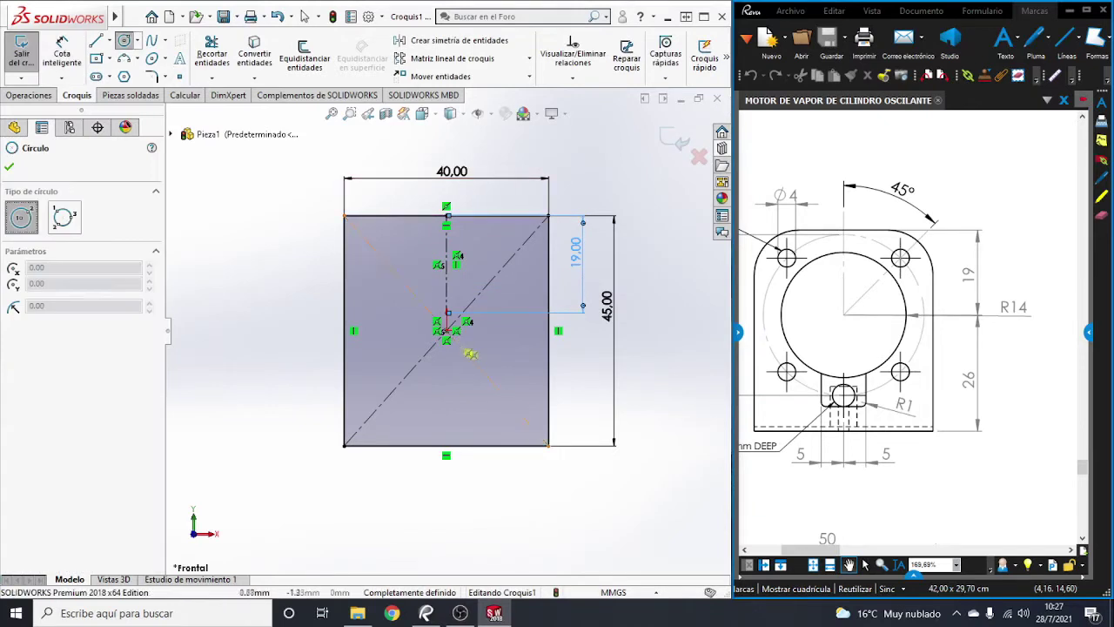
scroll(470, 353, down, 5)
click(398, 316)
scroll(434, 249, up, 4)
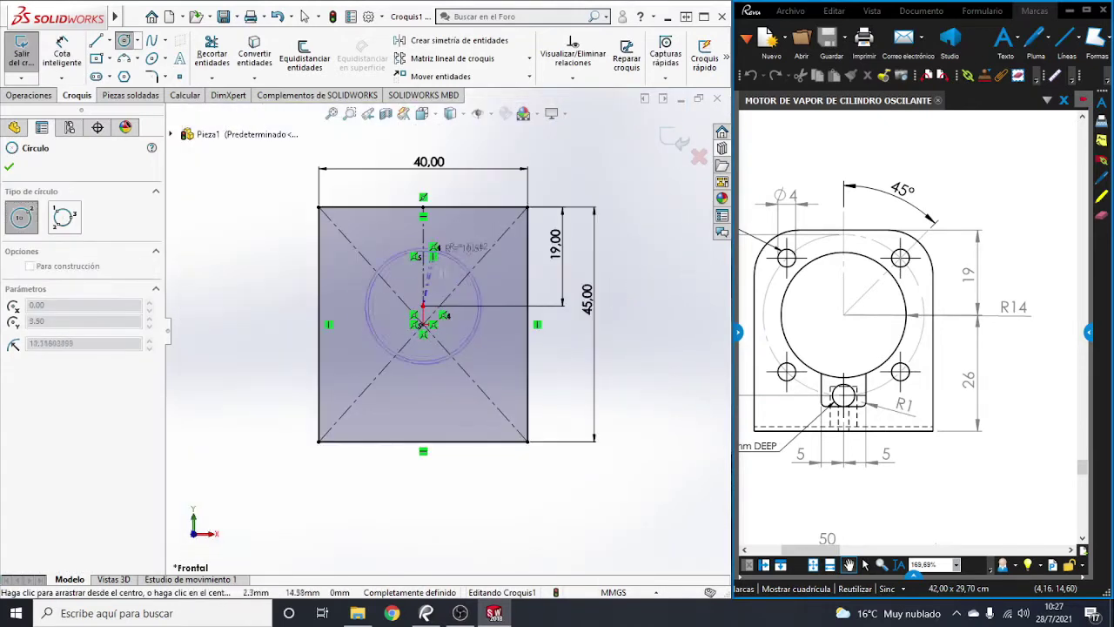
click(475, 251)
key(Escape)
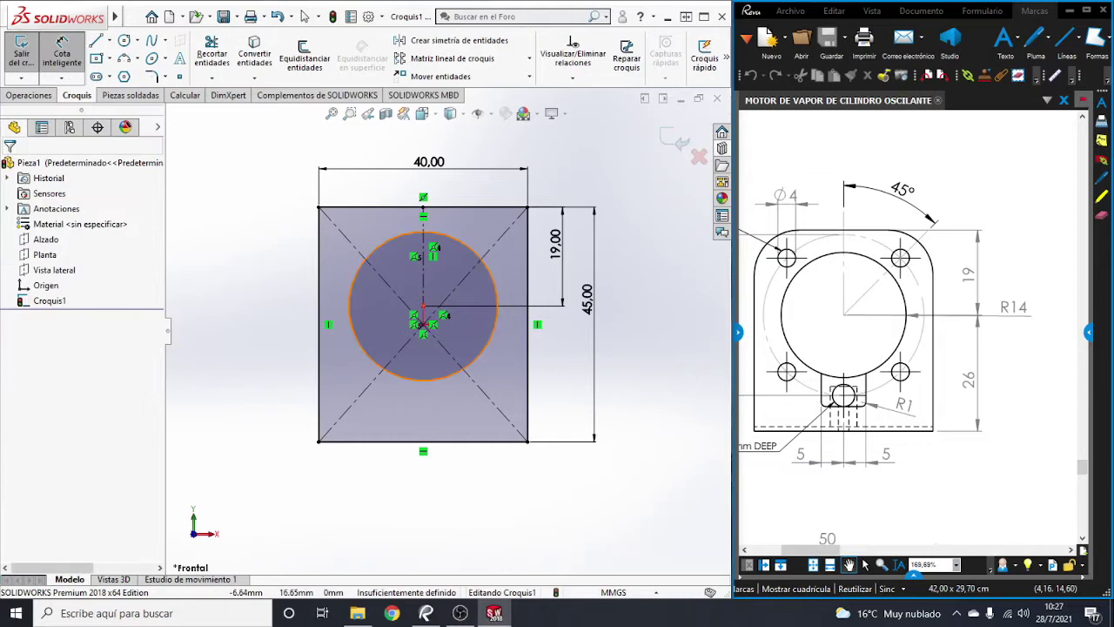
Step: Dimension the circle to a 28 mm diameter
click(350, 305)
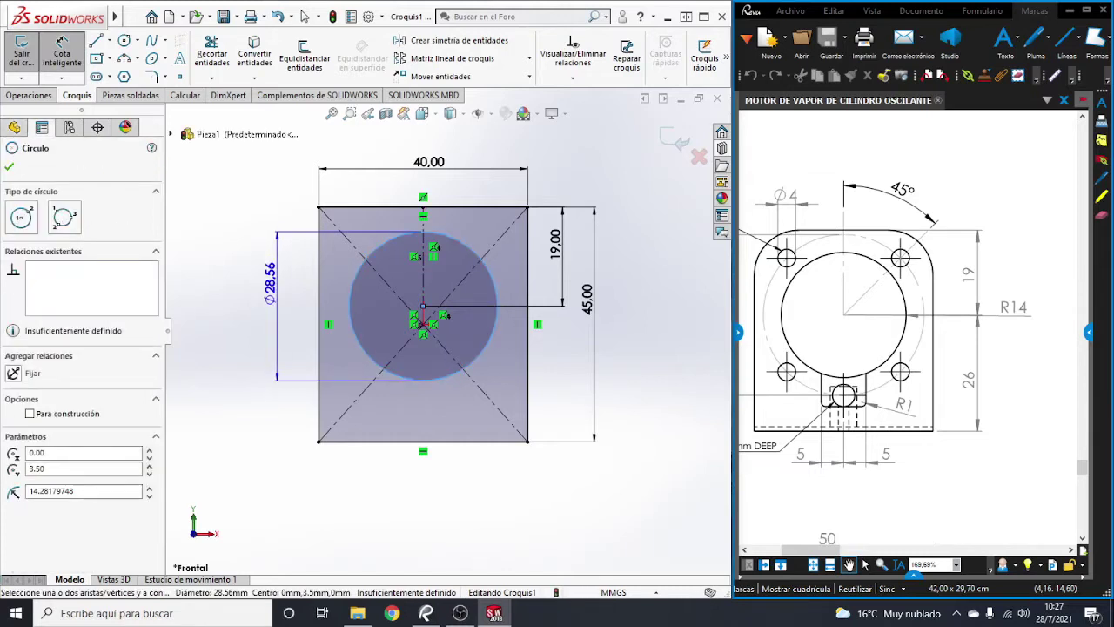
click(268, 287)
text(28)
key(Return)
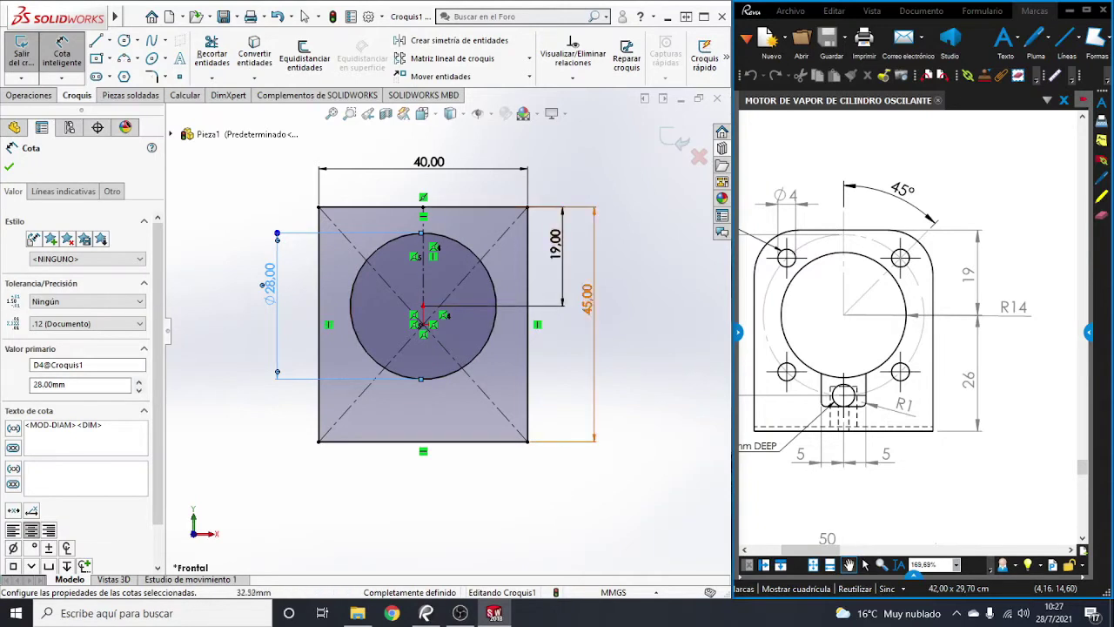
key(Escape)
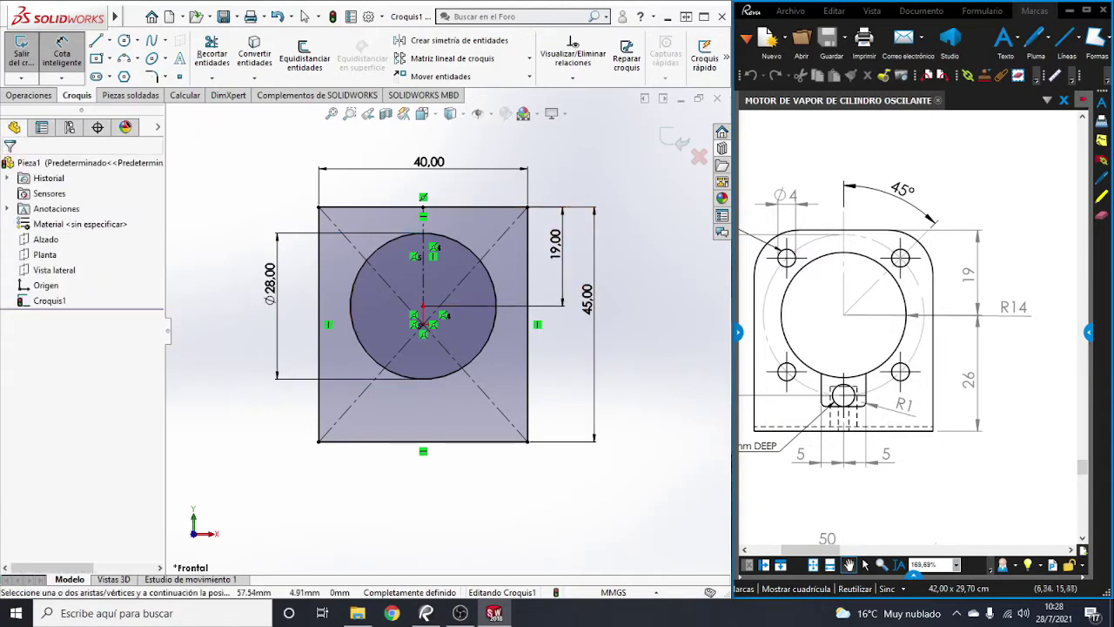
scroll(888, 327, up, 3)
scroll(870, 328, up, 3)
scroll(871, 328, up, 2)
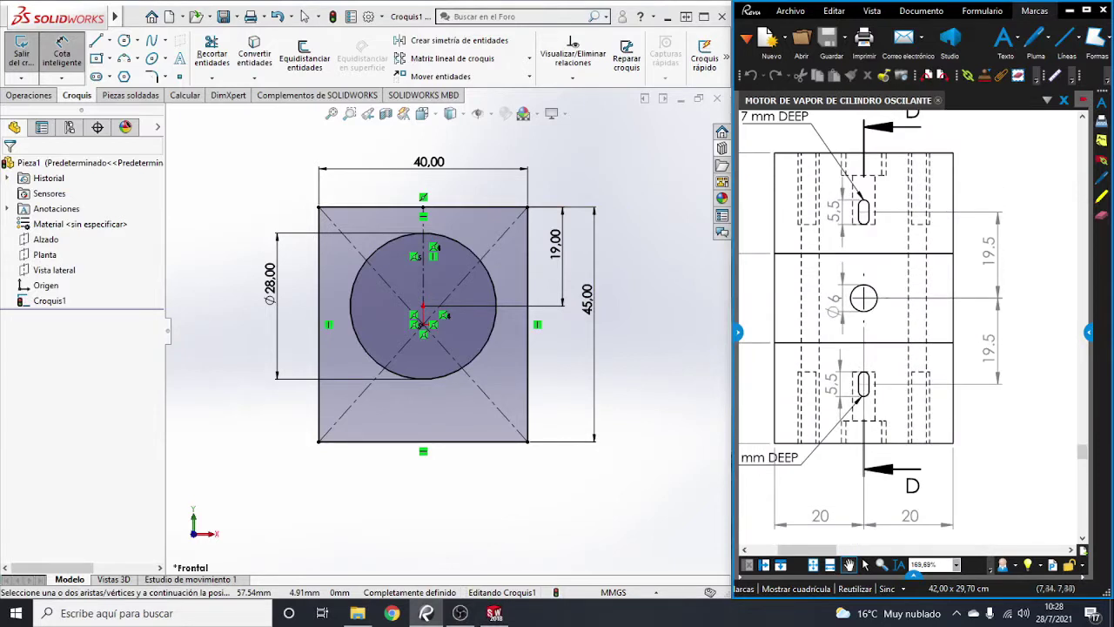
scroll(910, 328, down, 3)
scroll(910, 327, down, 3)
scroll(910, 327, down, 3)
scroll(910, 330, left, 2)
scroll(910, 331, left, 2)
scroll(910, 331, left, 2)
scroll(910, 331, left, 1)
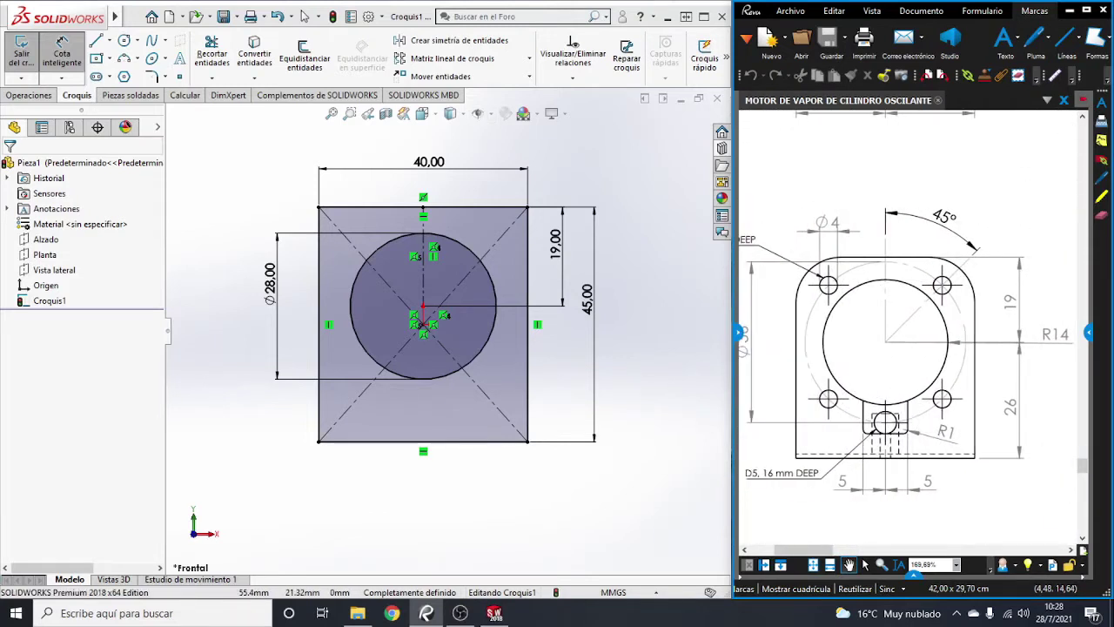
scroll(909, 331, down, 1)
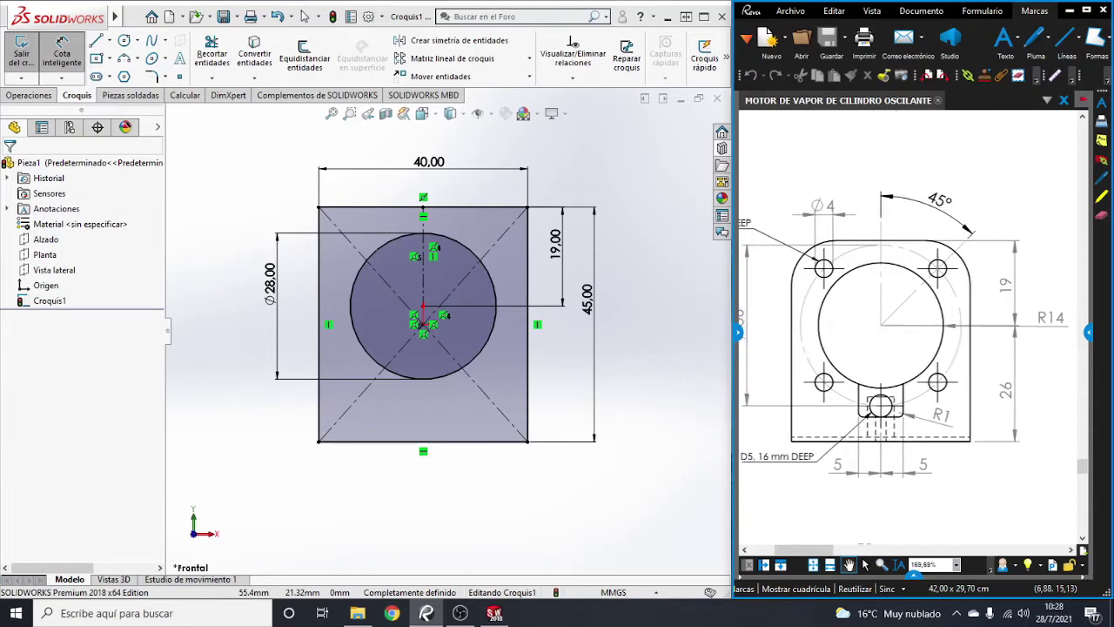
scroll(909, 330, down, 1)
scroll(910, 331, left, 2)
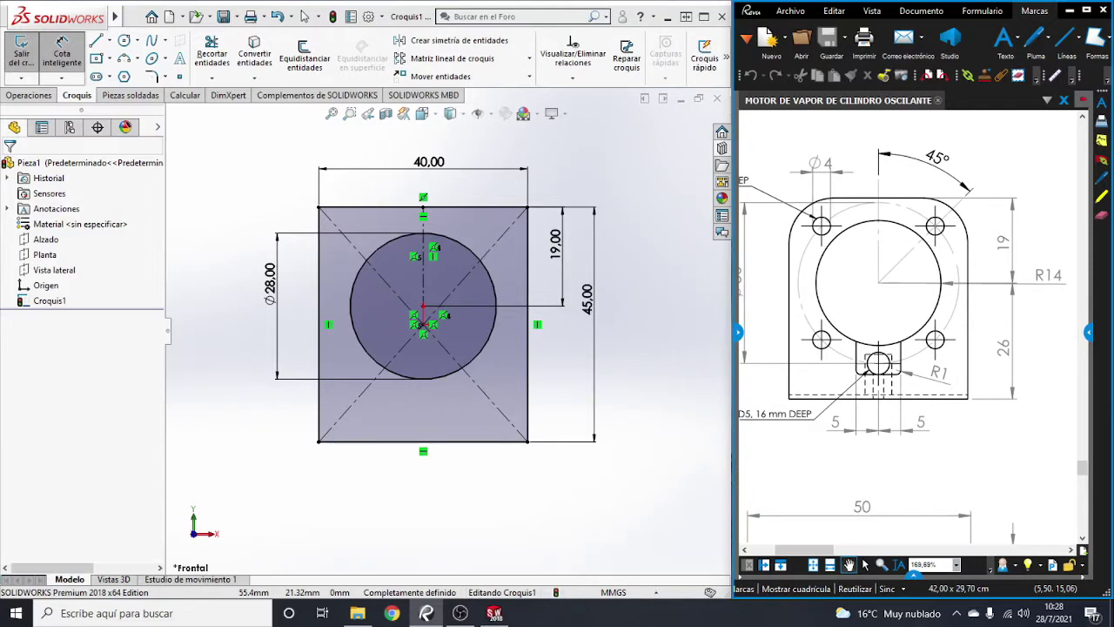
scroll(908, 326, up, 5)
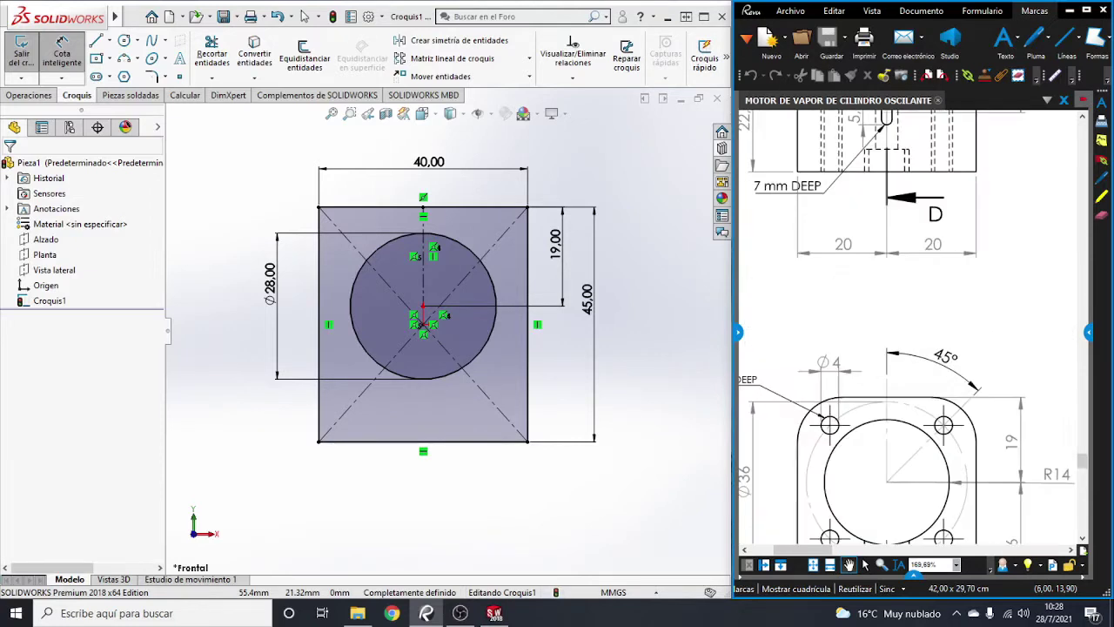
scroll(908, 326, up, 5)
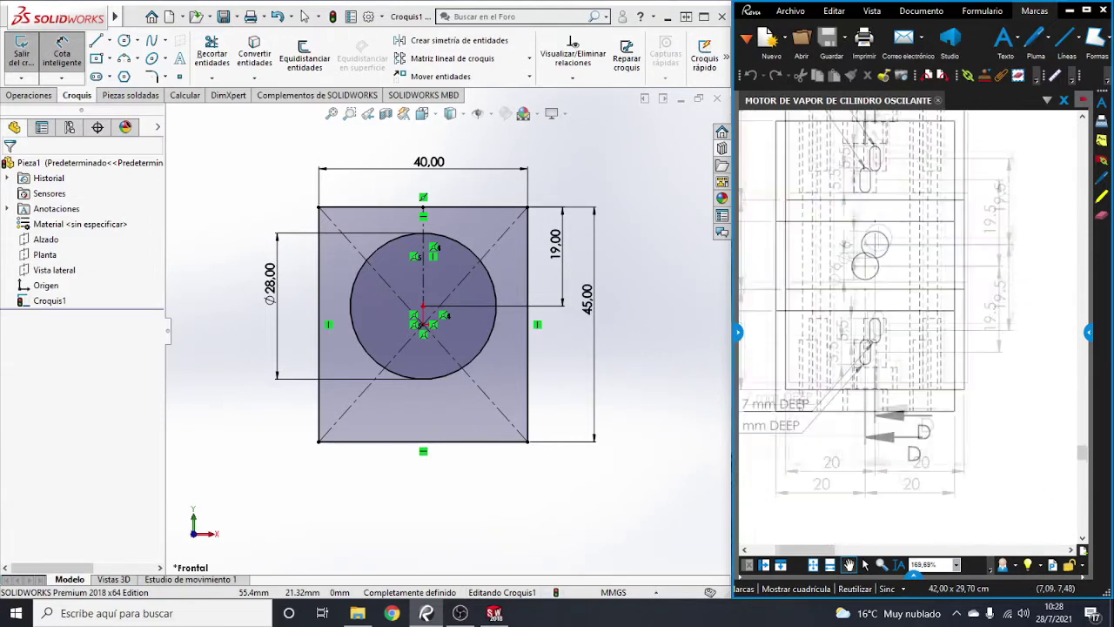
scroll(908, 326, down, 3)
scroll(908, 327, down, 3)
scroll(908, 326, down, 3)
scroll(908, 326, down, 3)
scroll(907, 327, down, 4)
scroll(908, 326, left, 5)
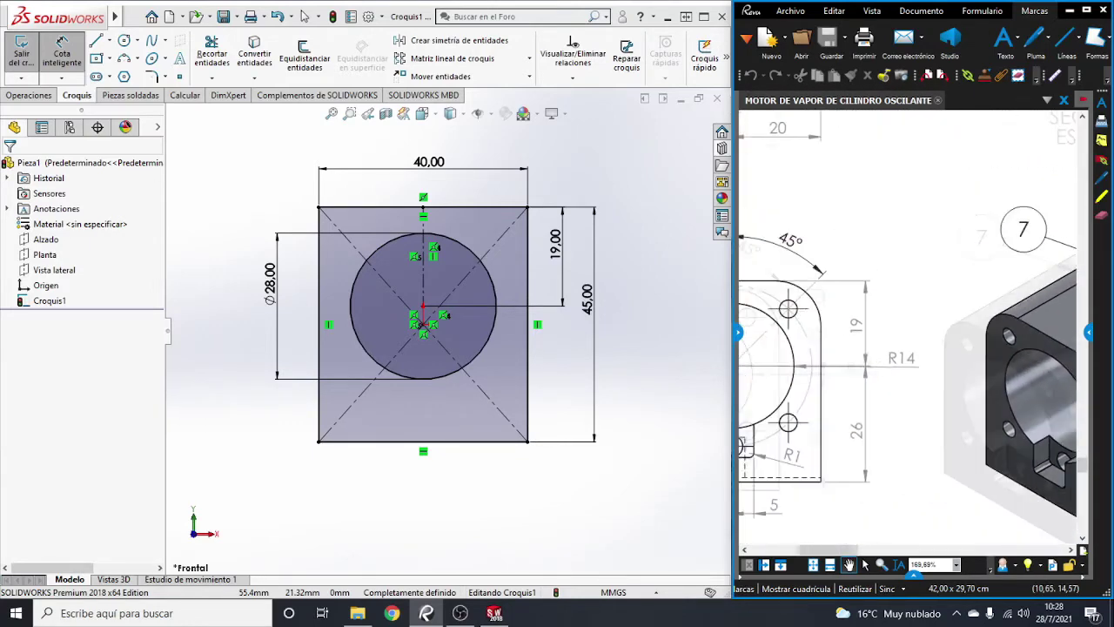
scroll(908, 326, left, 5)
scroll(908, 327, down, 1)
scroll(908, 326, right, 2)
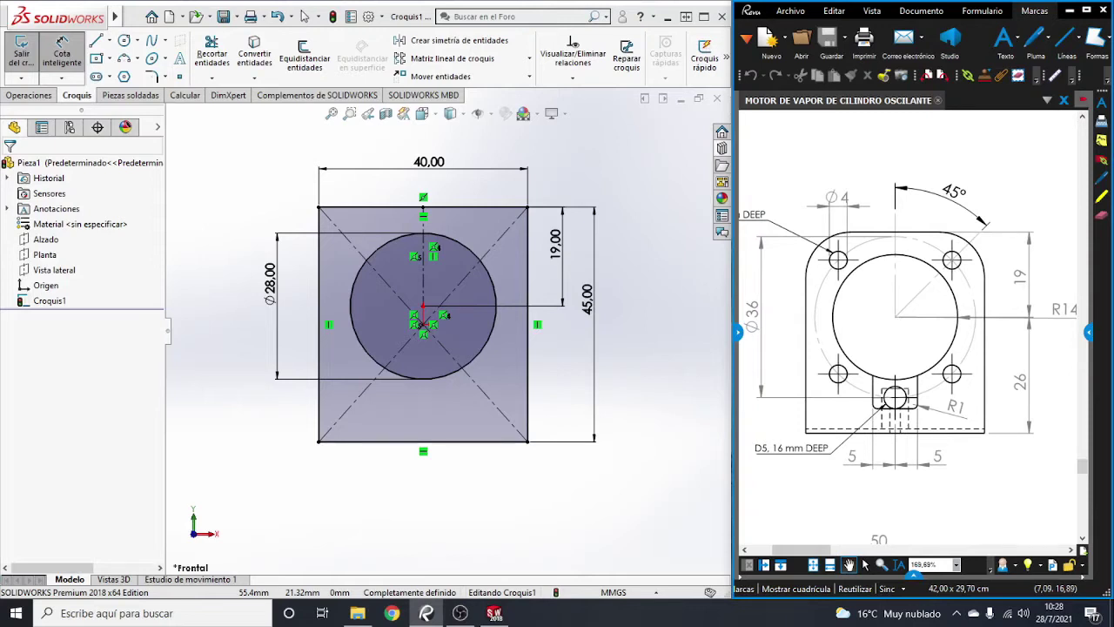
scroll(908, 326, left, 1)
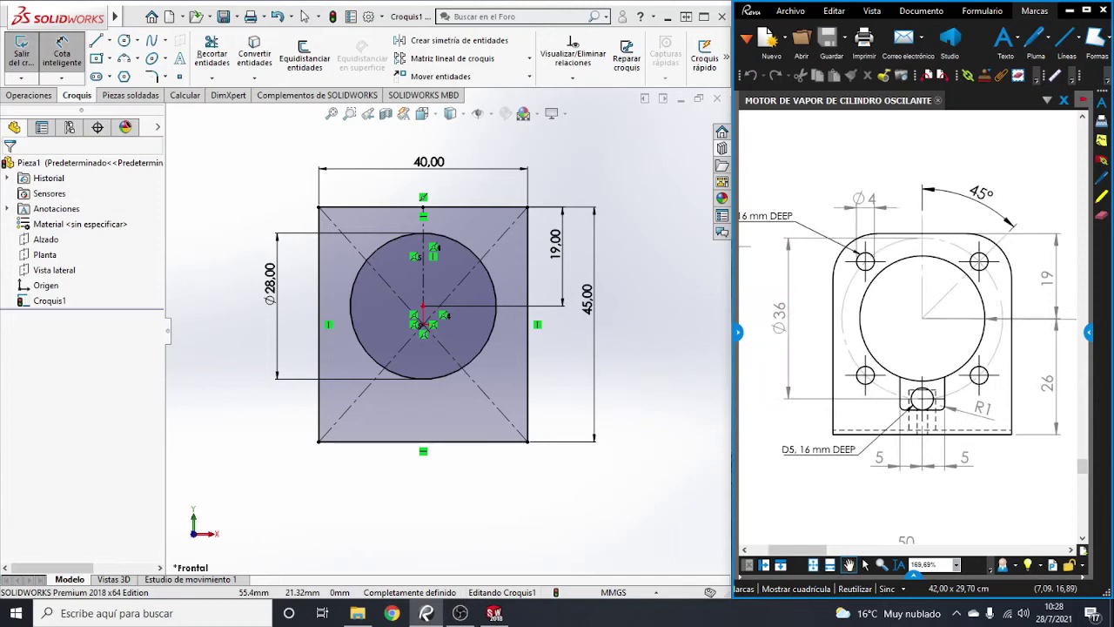
scroll(908, 327, down, 1)
scroll(908, 327, right, 1)
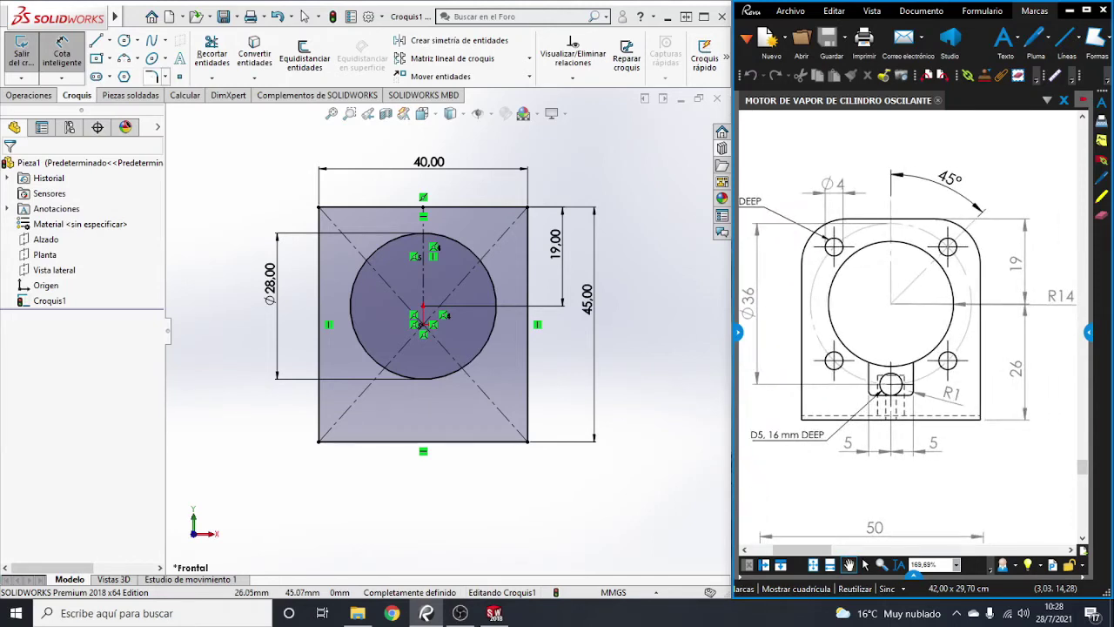
Step: Apply 10 mm sketch fillets to the top-left and top-right rectangle corners, accepting the relation warnings
click(152, 77)
click(319, 348)
click(470, 207)
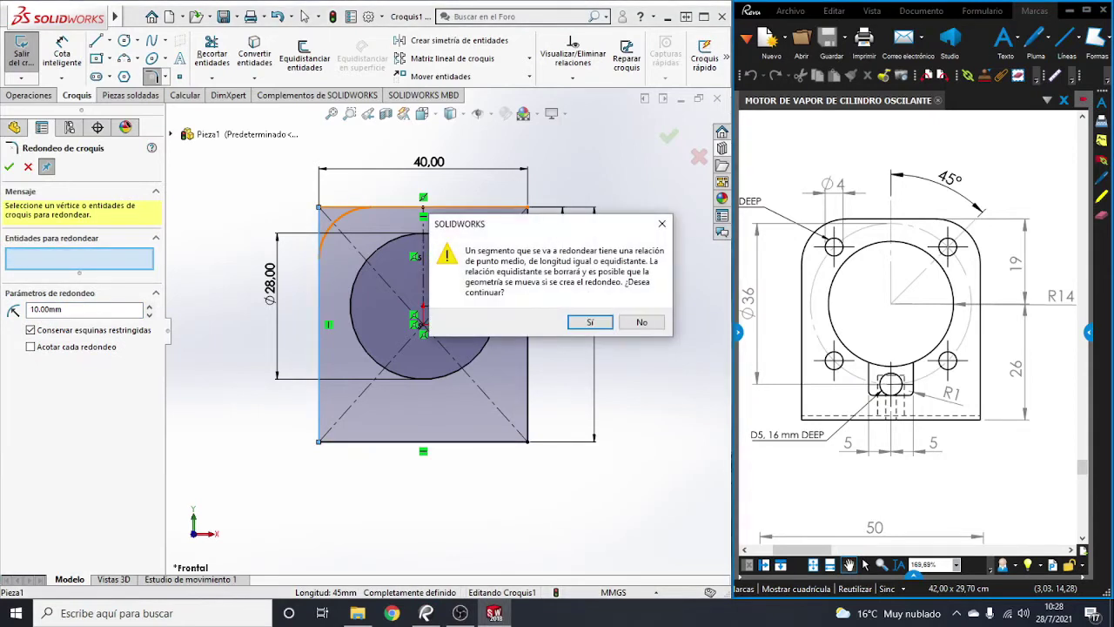
click(589, 322)
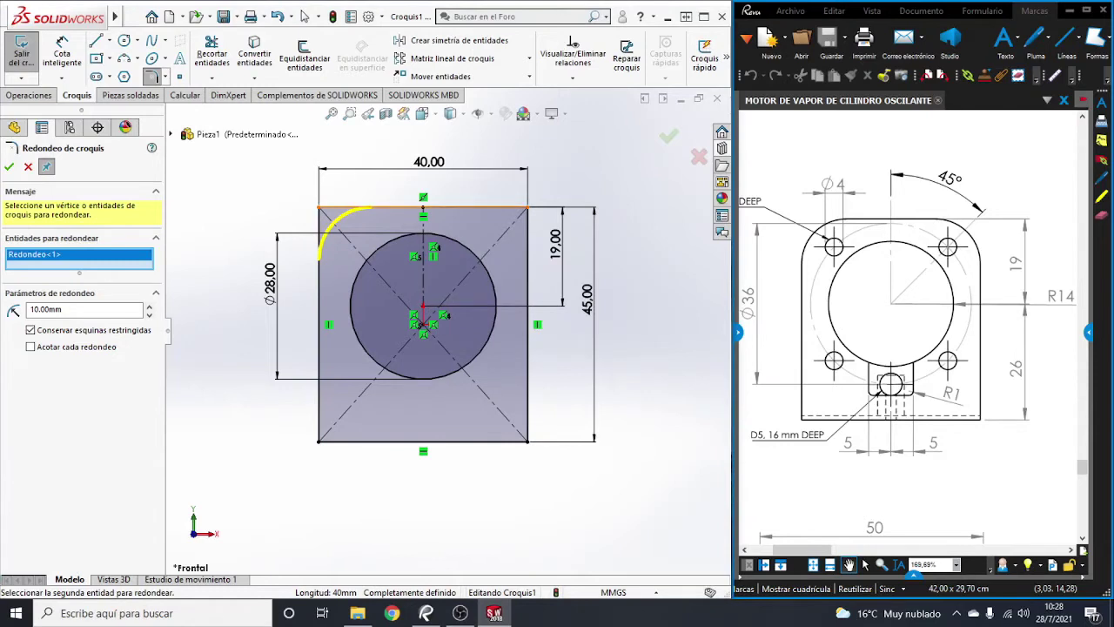
click(527, 348)
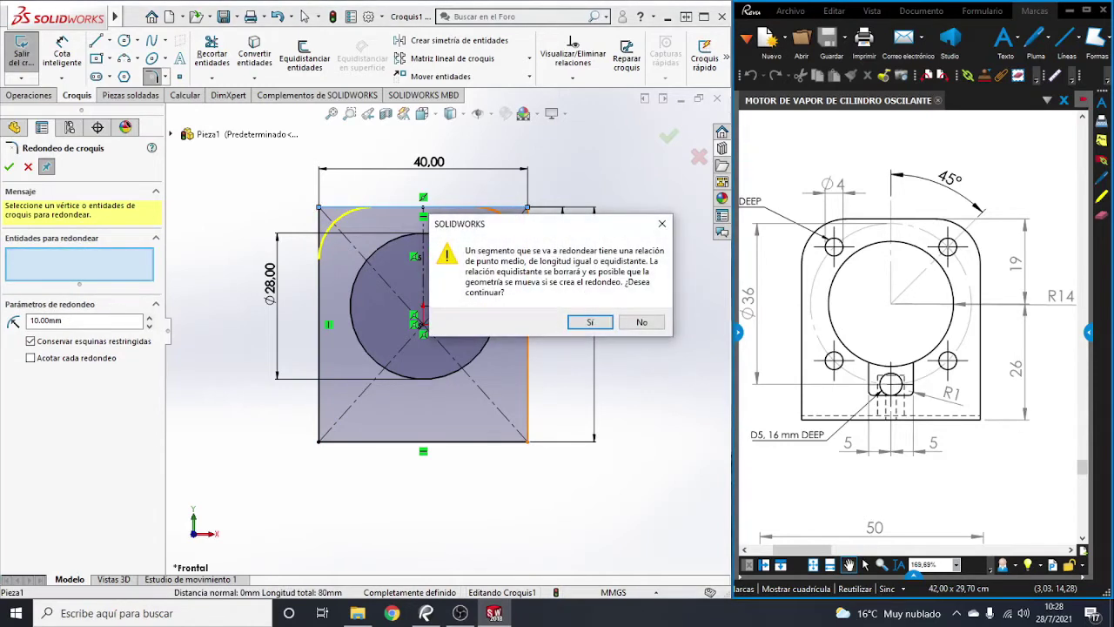
click(577, 322)
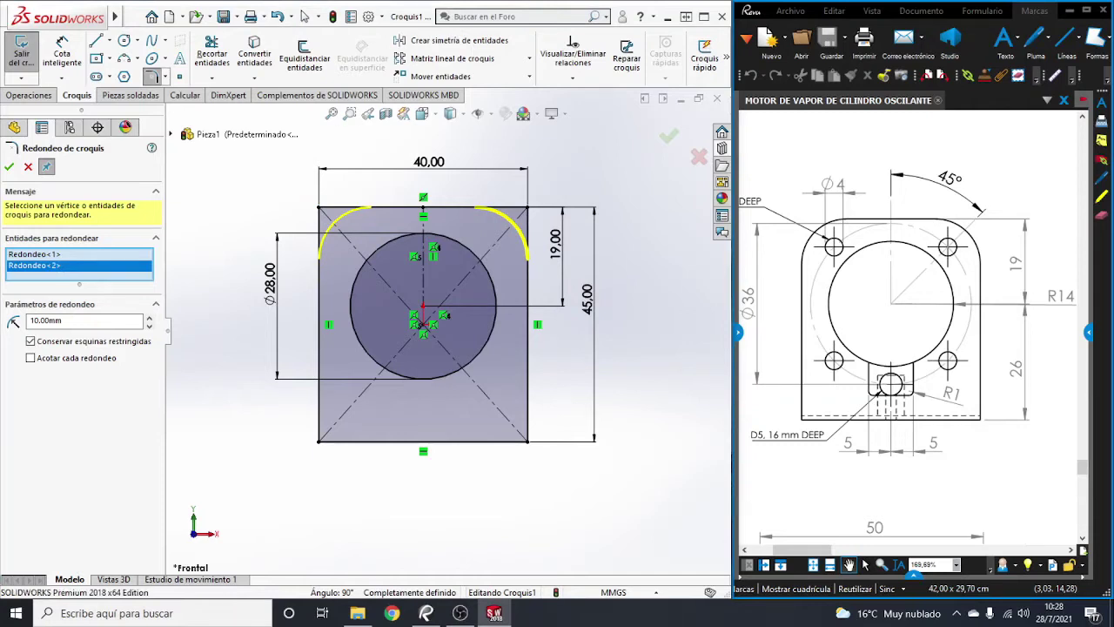
click(9, 167)
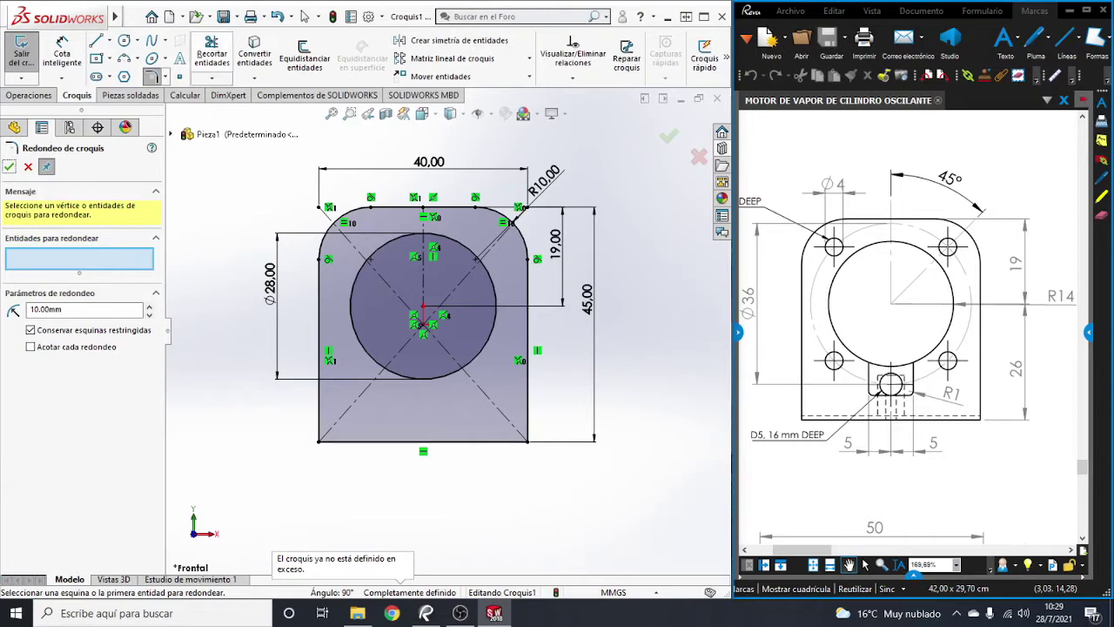
click(303, 16)
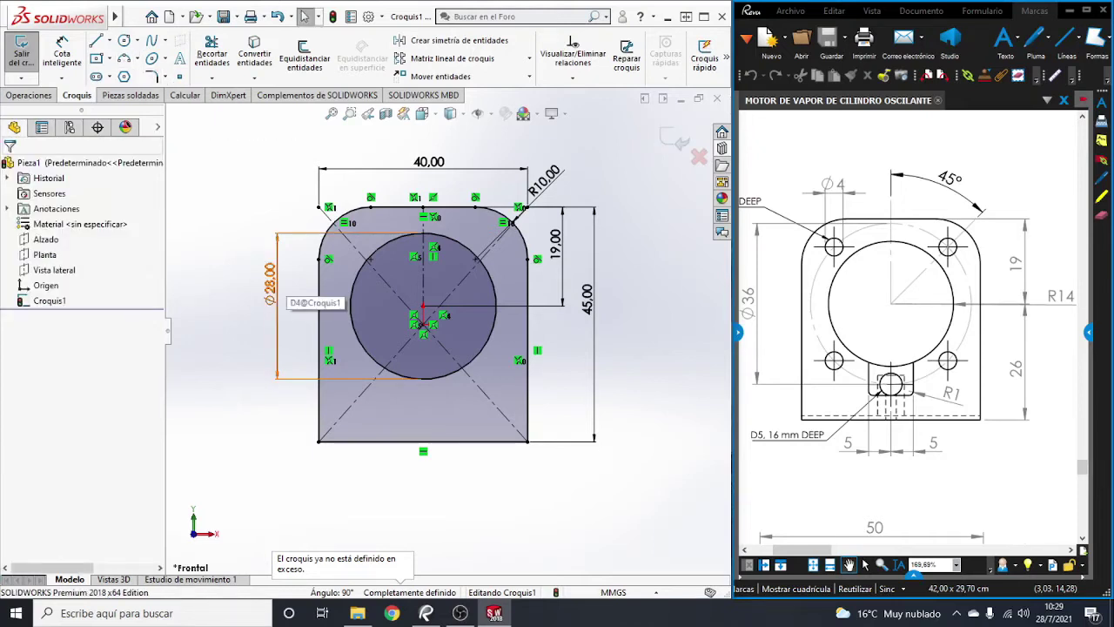
key(ctrl+7)
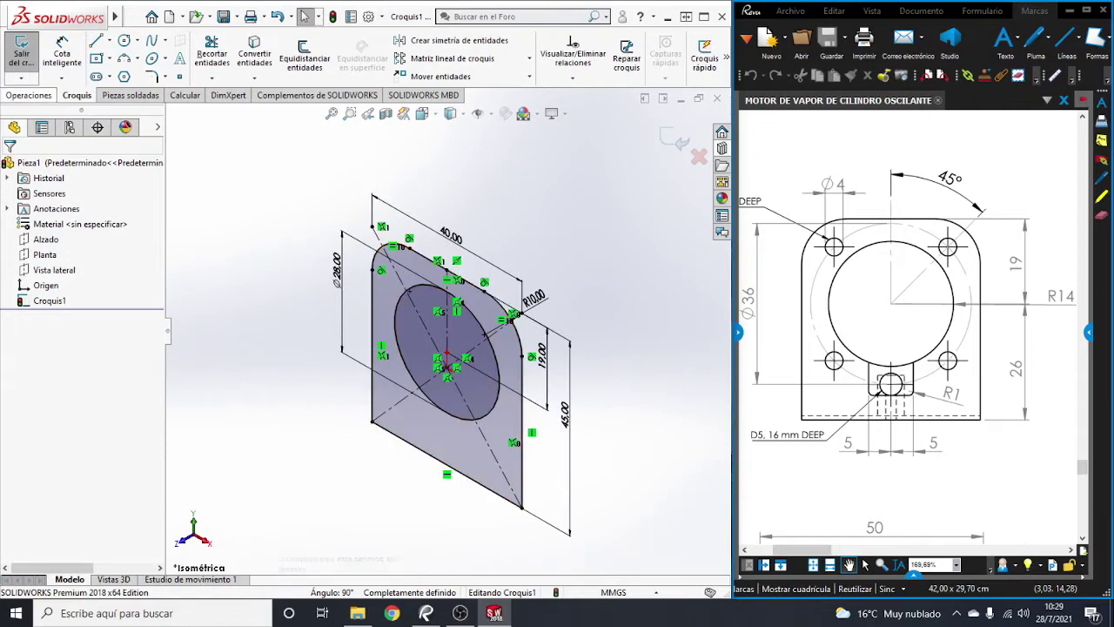
Step: Boss-extrude Croquis1 mid-plane with depth 22.5+20+22.5 = 65 mm
click(29, 95)
click(30, 54)
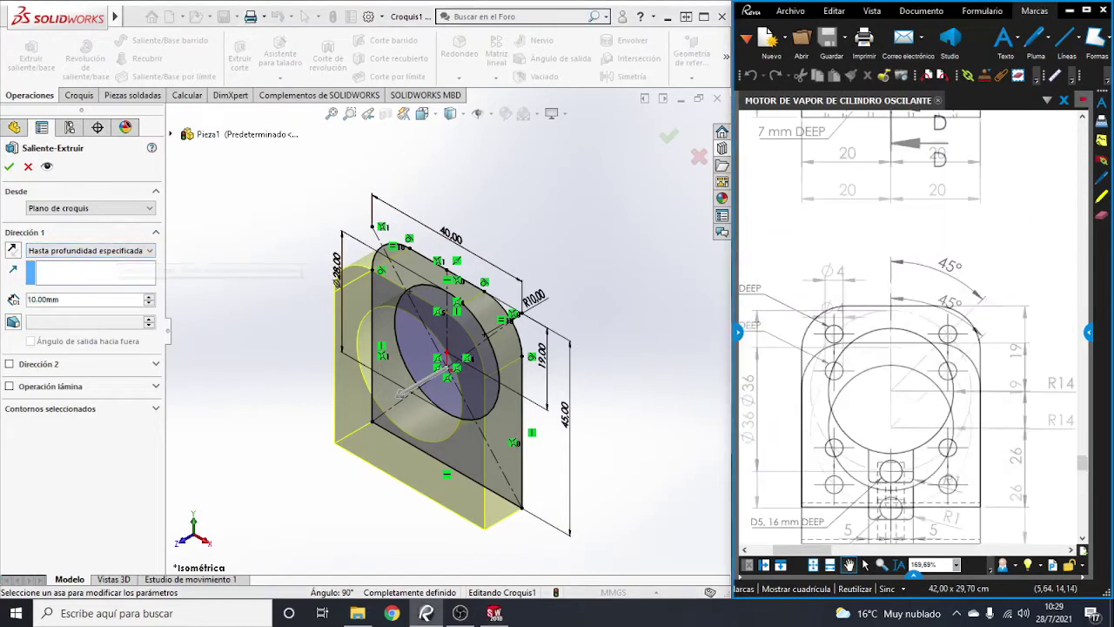
scroll(909, 322, down, 5)
drag(870, 331, 933, 324)
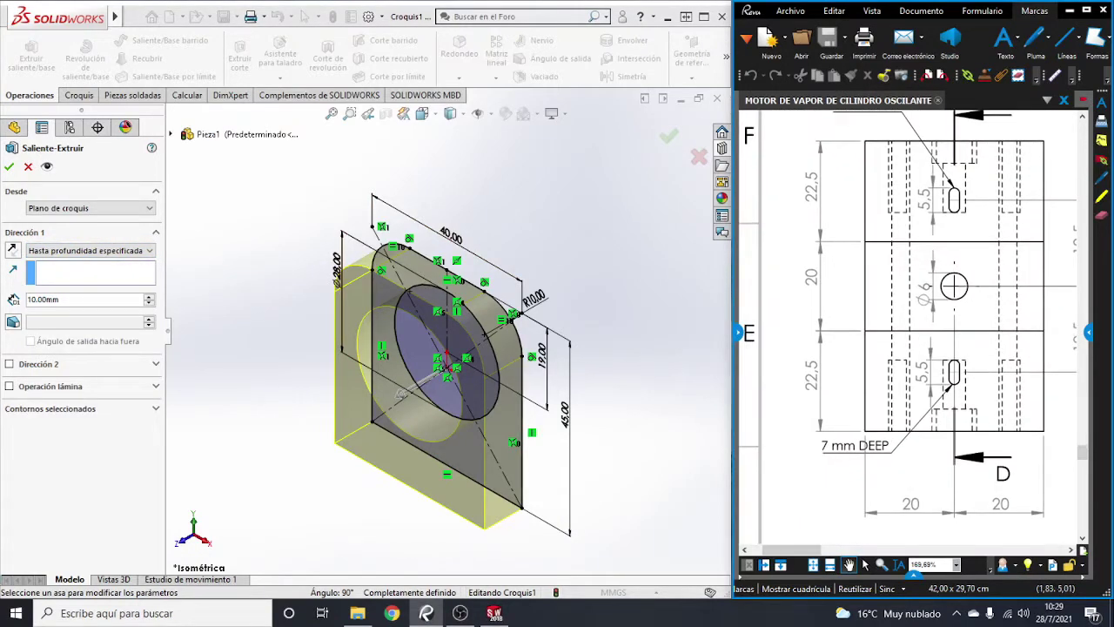
click(90, 250)
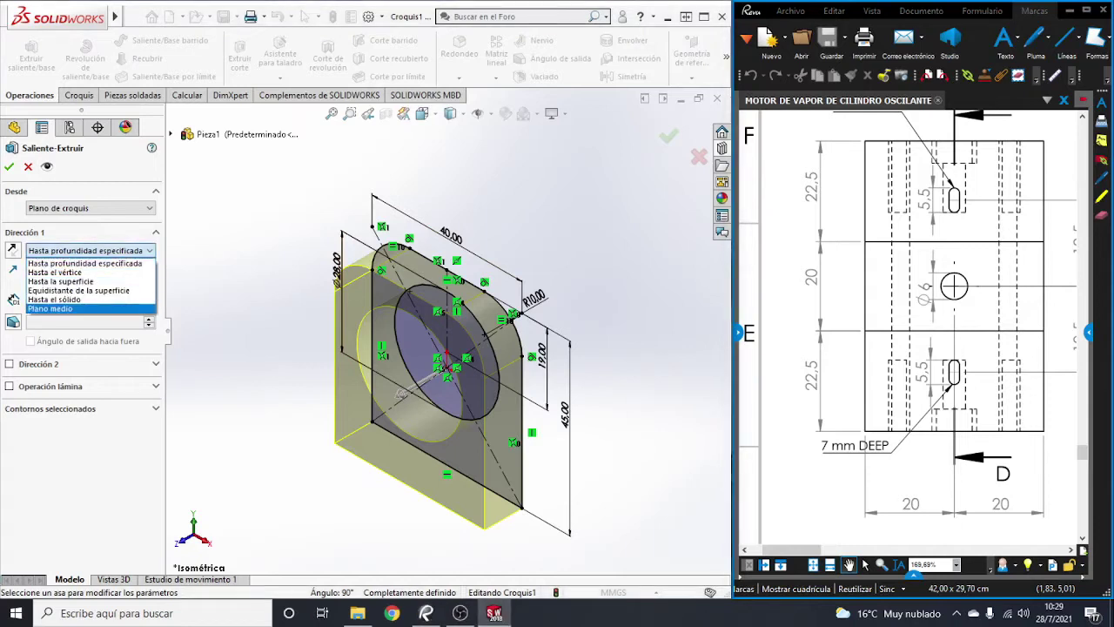
click(50, 308)
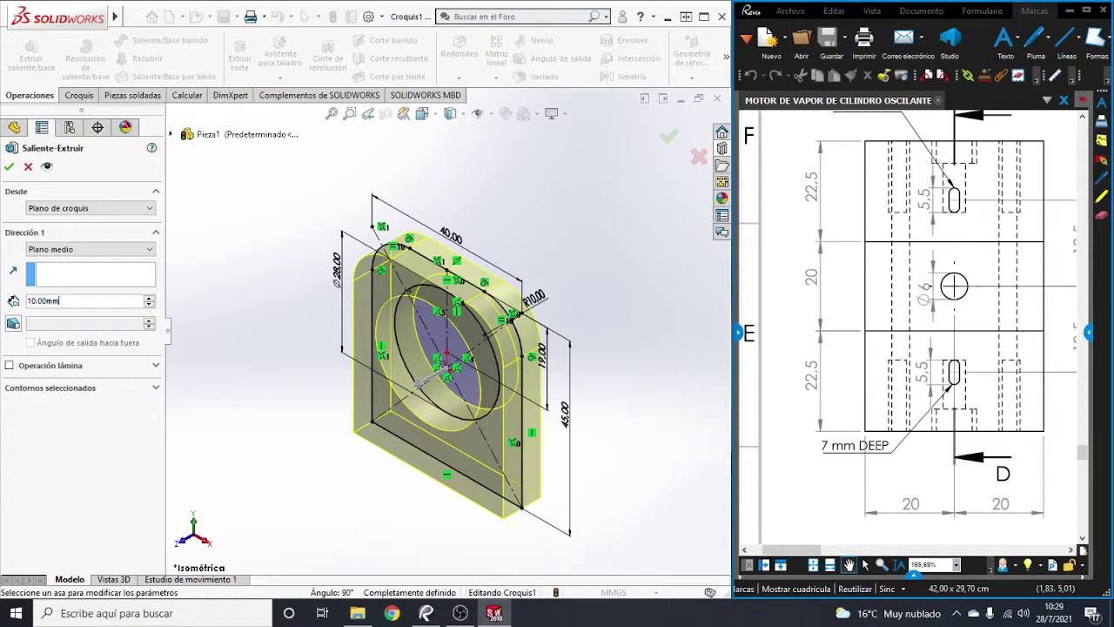
text(22.5+20+22.5)
key(Return)
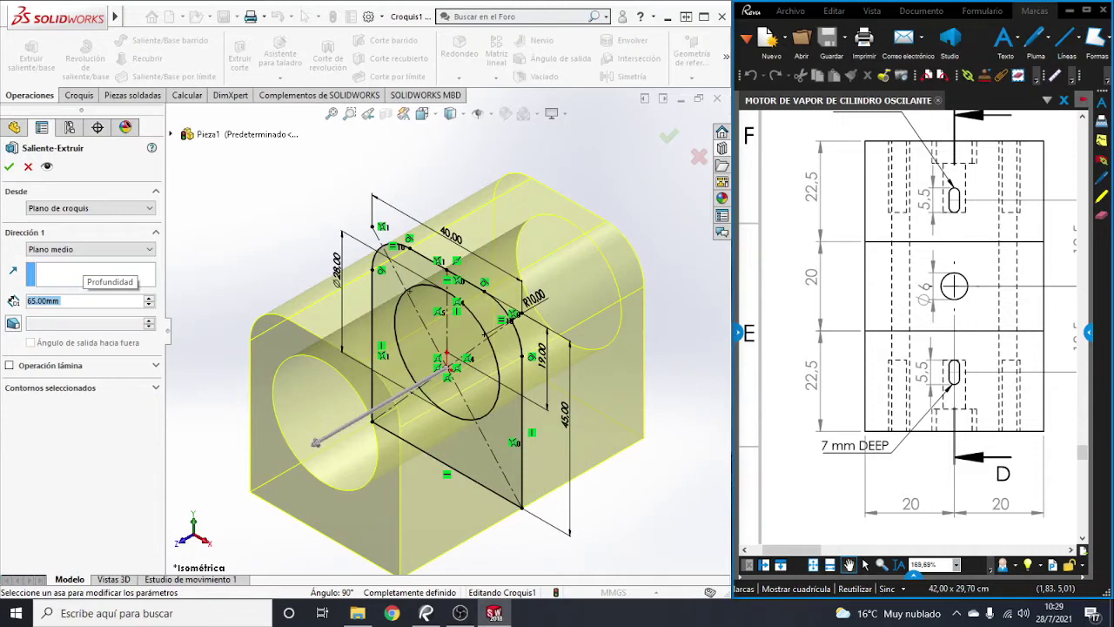
key(Return)
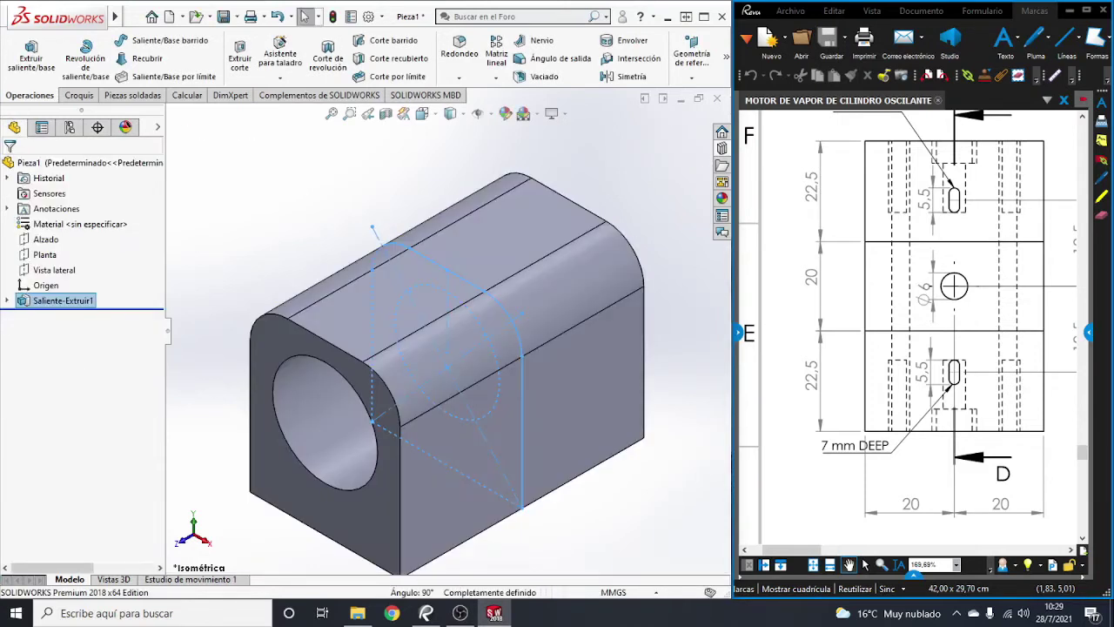
key(Escape)
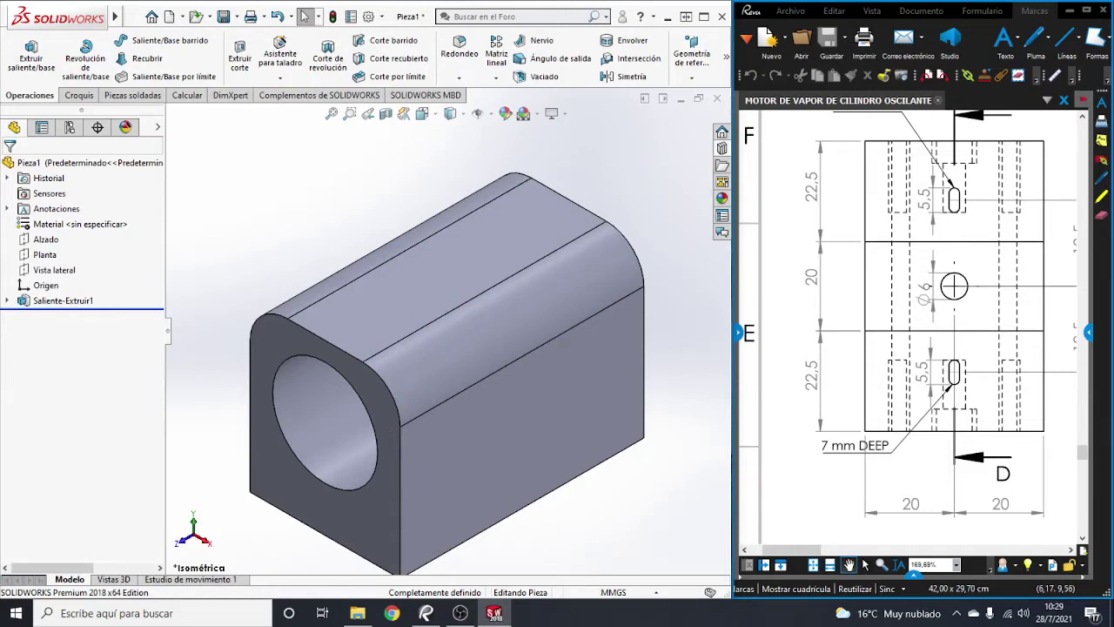
scroll(910, 331, down, 3)
scroll(909, 331, down, 5)
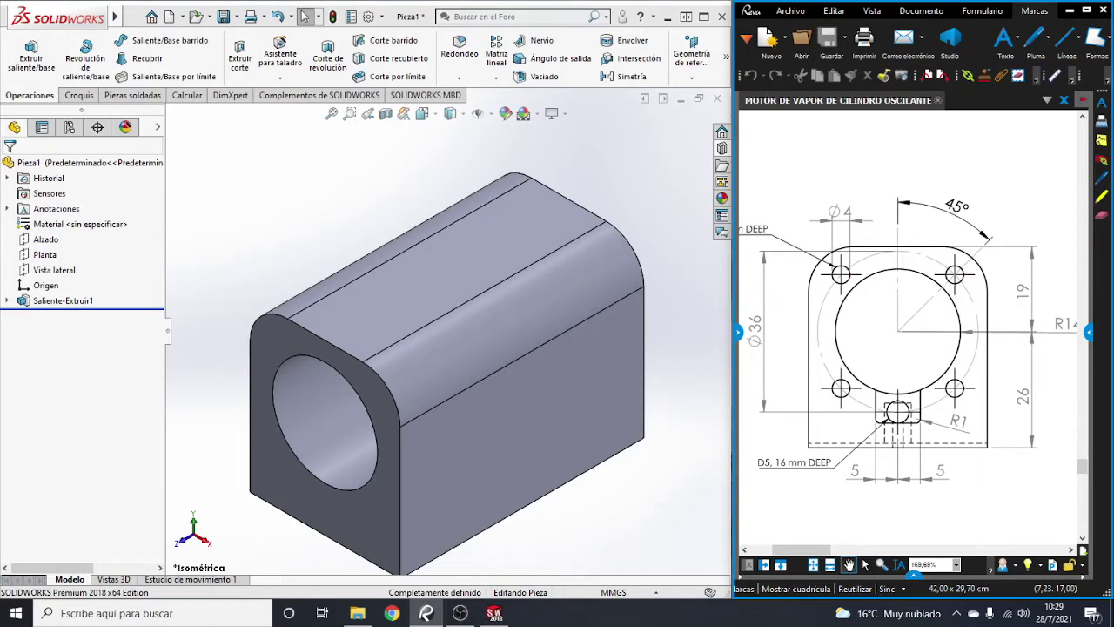
drag(909, 331, 927, 343)
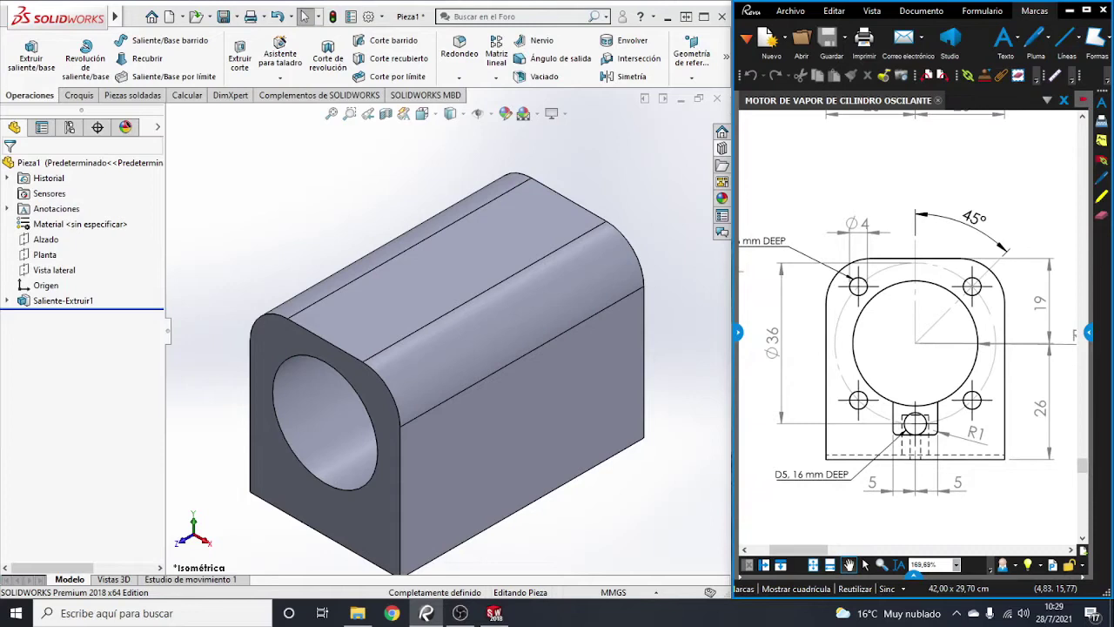
drag(914, 331, 896, 401)
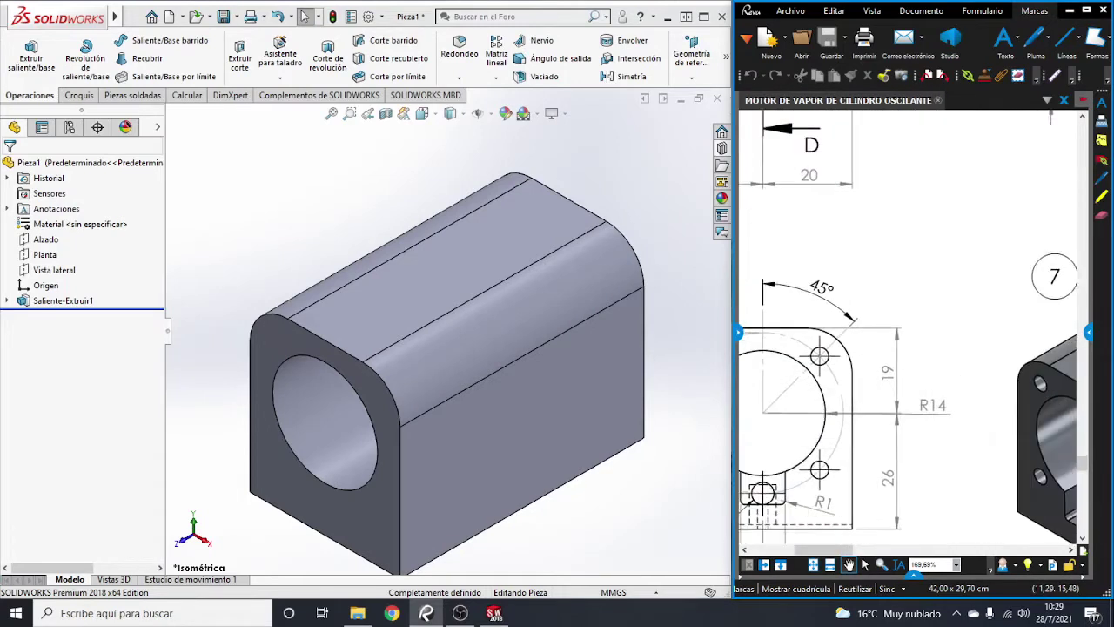
drag(1001, 348, 739, 287)
mouse_move(870, 304)
mouse_down()
mouse_move(1008, 389)
mouse_move(867, 279)
mouse_move(1050, 301)
mouse_up()
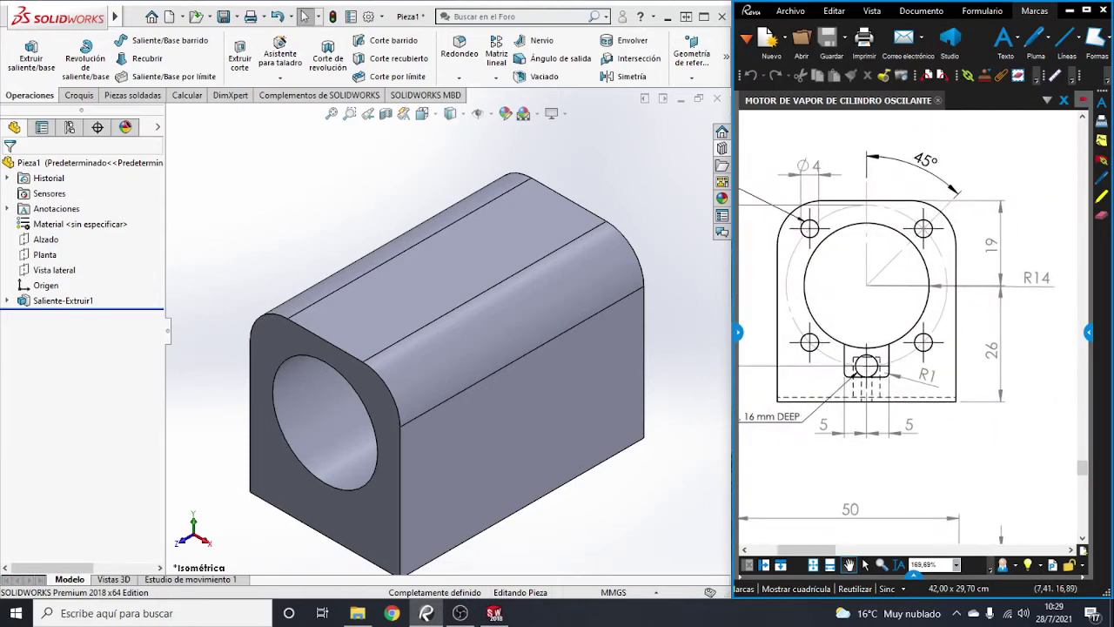
mouse_move(870, 288)
mouse_down()
mouse_move(886, 293)
mouse_move(902, 273)
mouse_move(958, 283)
mouse_up()
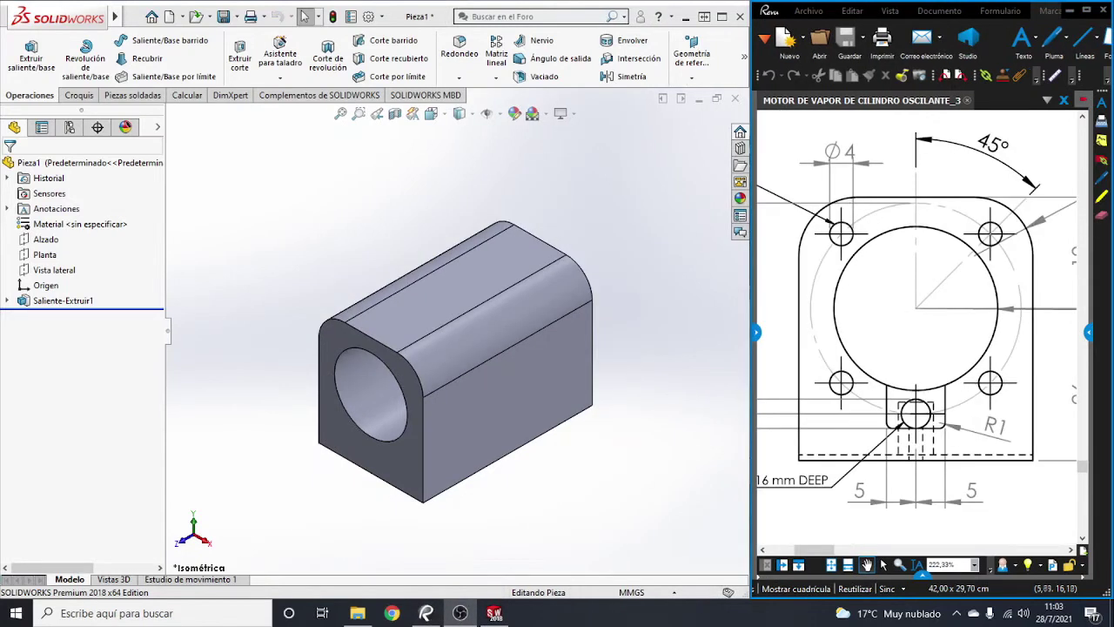
mouse_move(914, 313)
mouse_down()
mouse_move(1013, 332)
mouse_move(979, 322)
mouse_up()
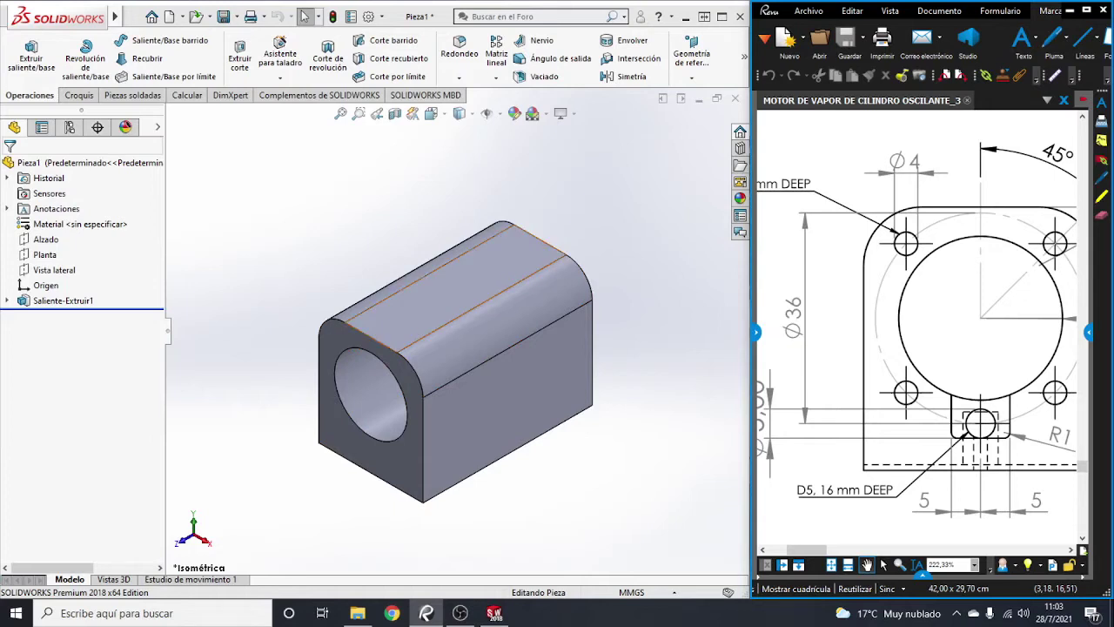
Step: Start a sketch on the block's front face and draw a circle at the origin
click(414, 366)
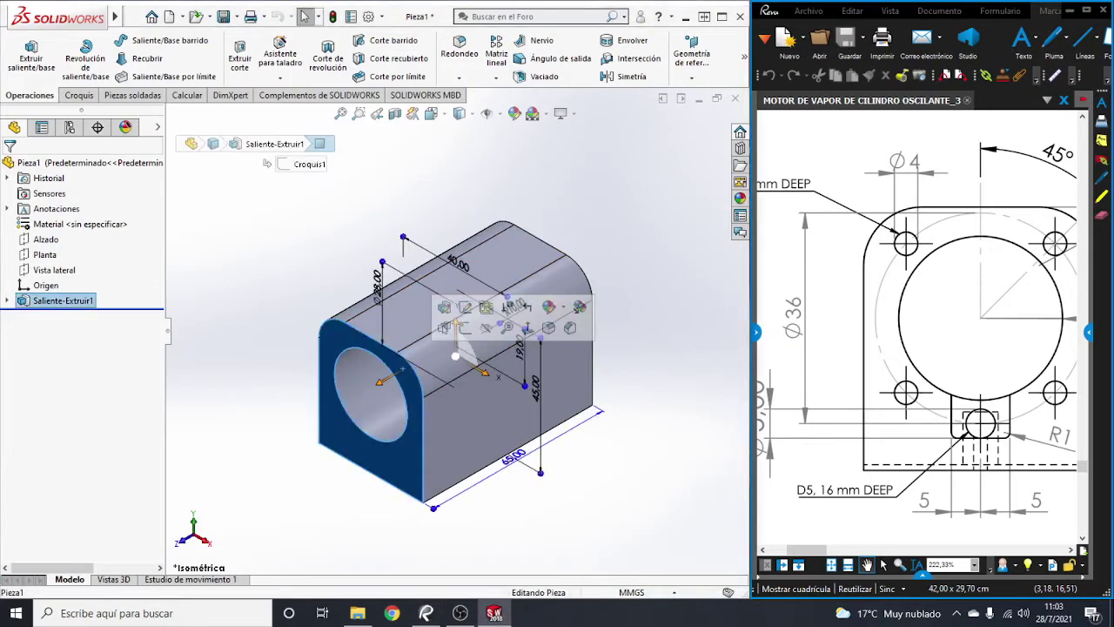
key(ctrl+8)
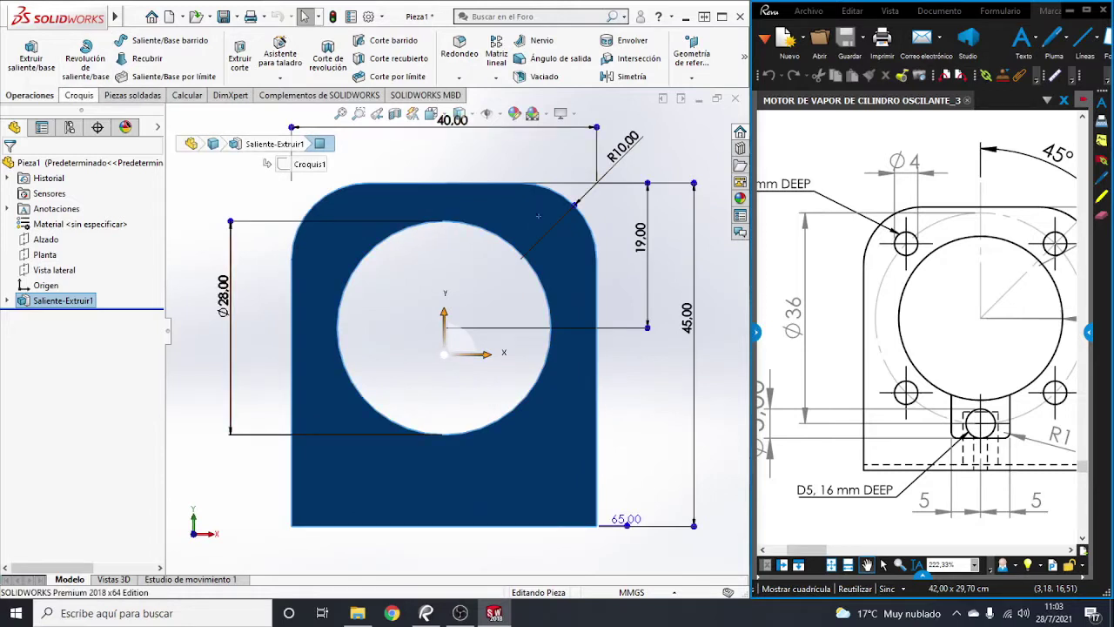
click(79, 94)
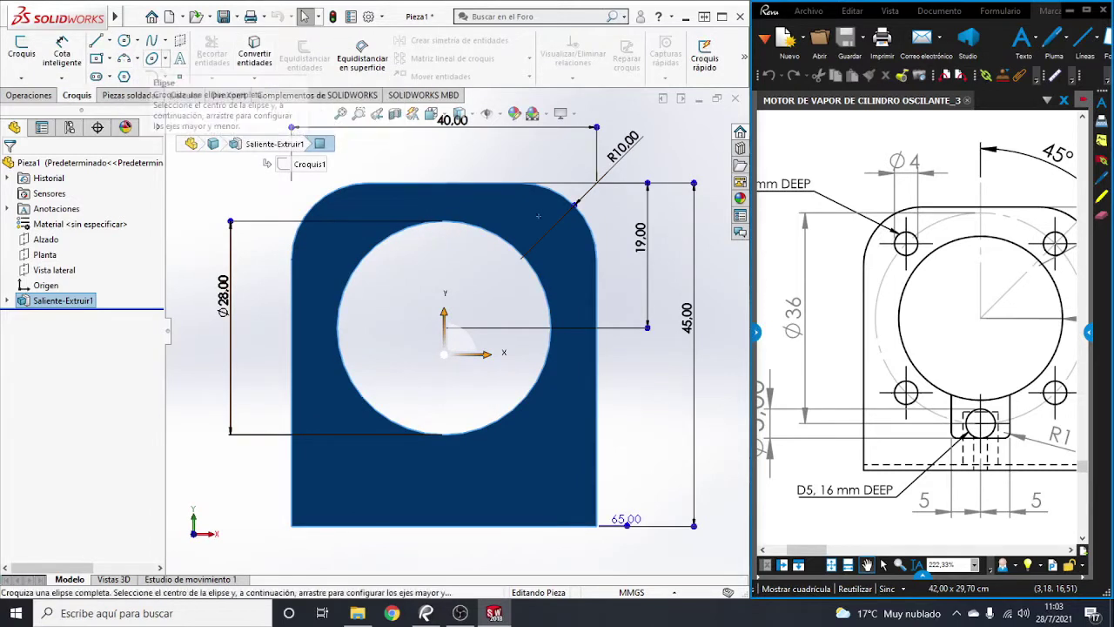
click(125, 41)
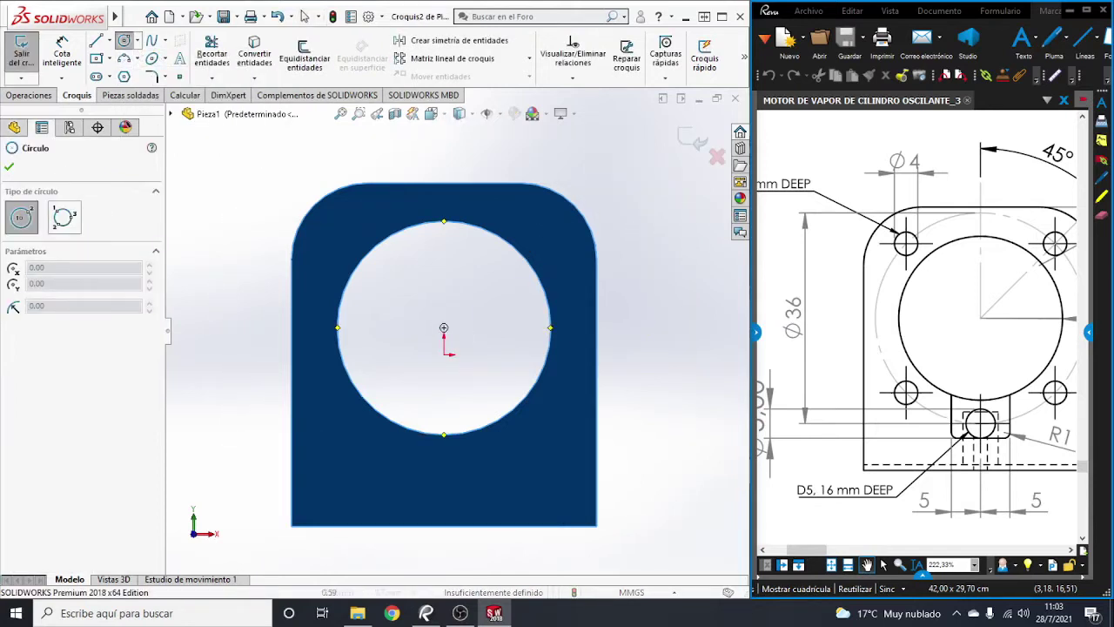
click(444, 327)
click(544, 237)
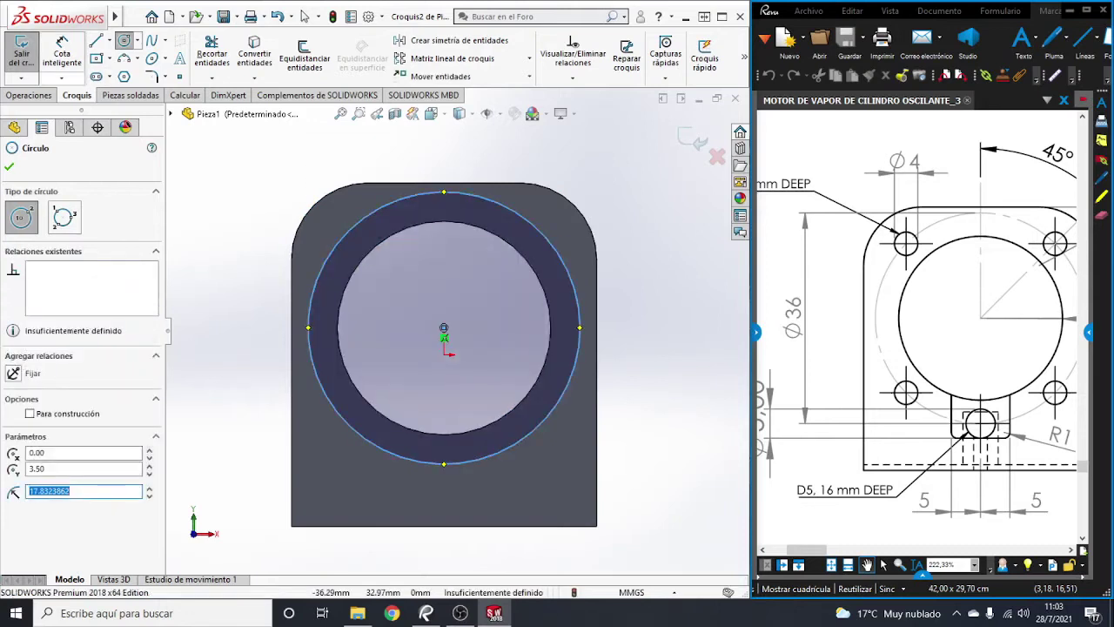
key(Escape)
Step: Dimension the circle to a 36 mm diameter and make it construction geometry
click(311, 296)
click(240, 261)
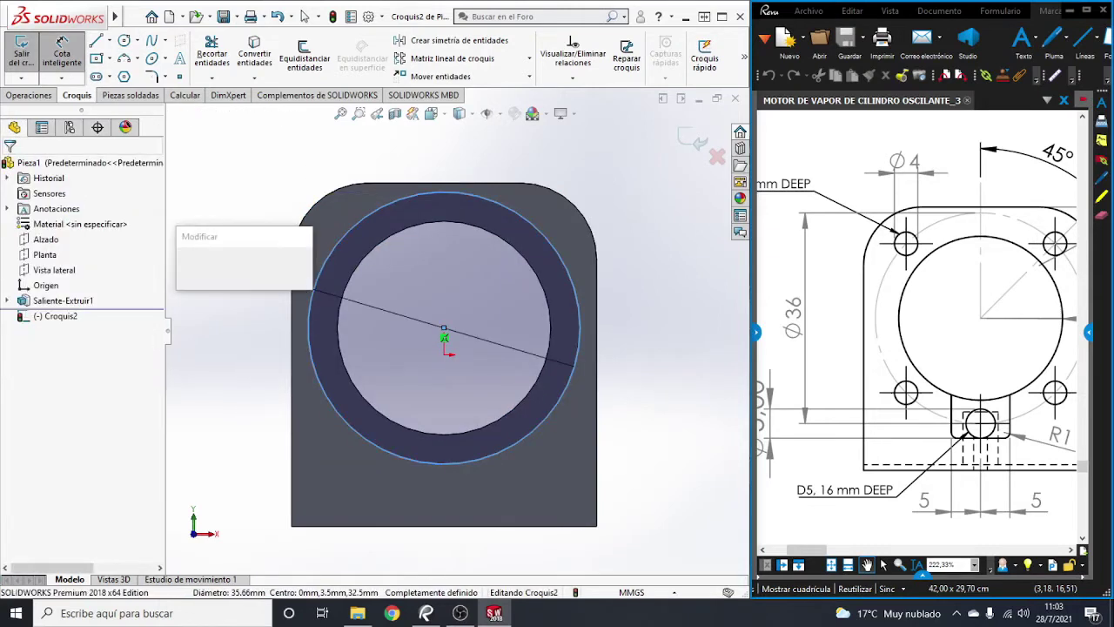
text(36)
key(Return)
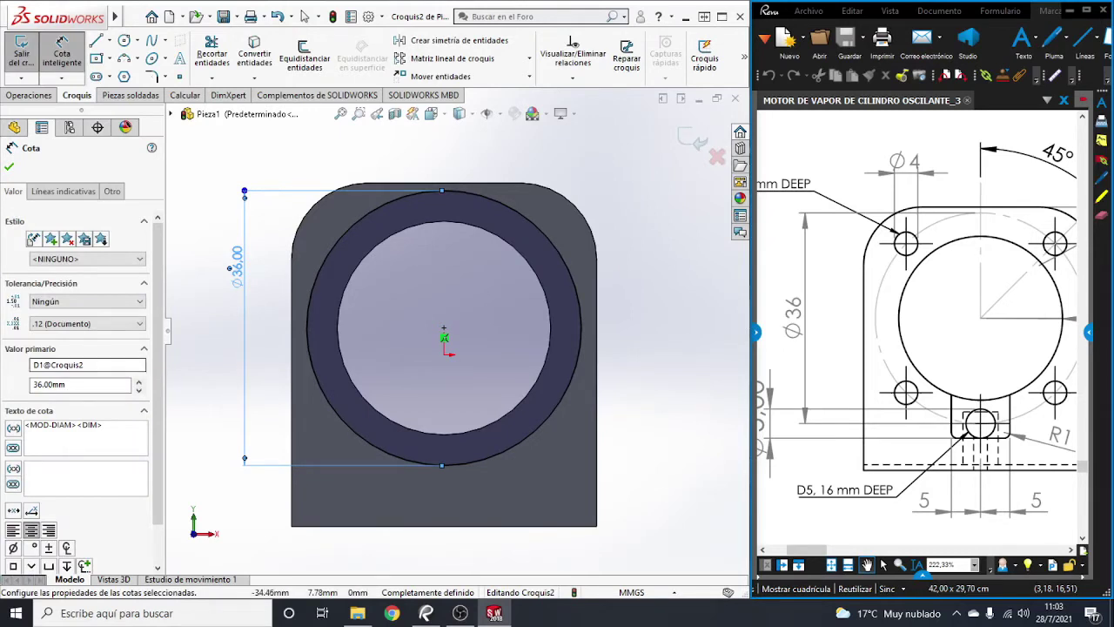
scroll(83, 392, down, 1)
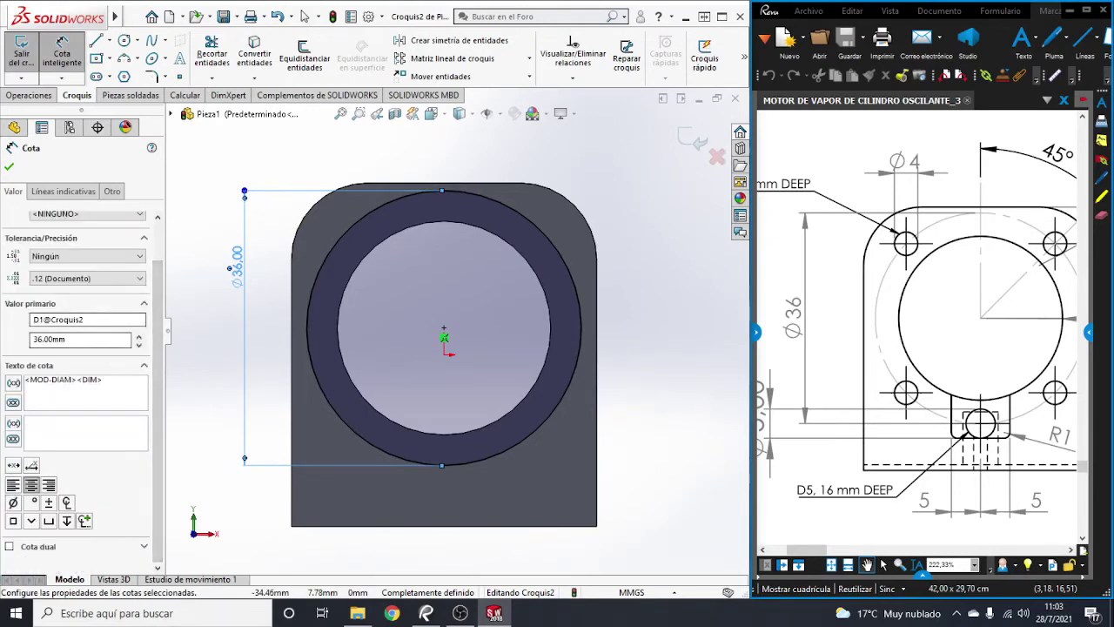
key(Escape)
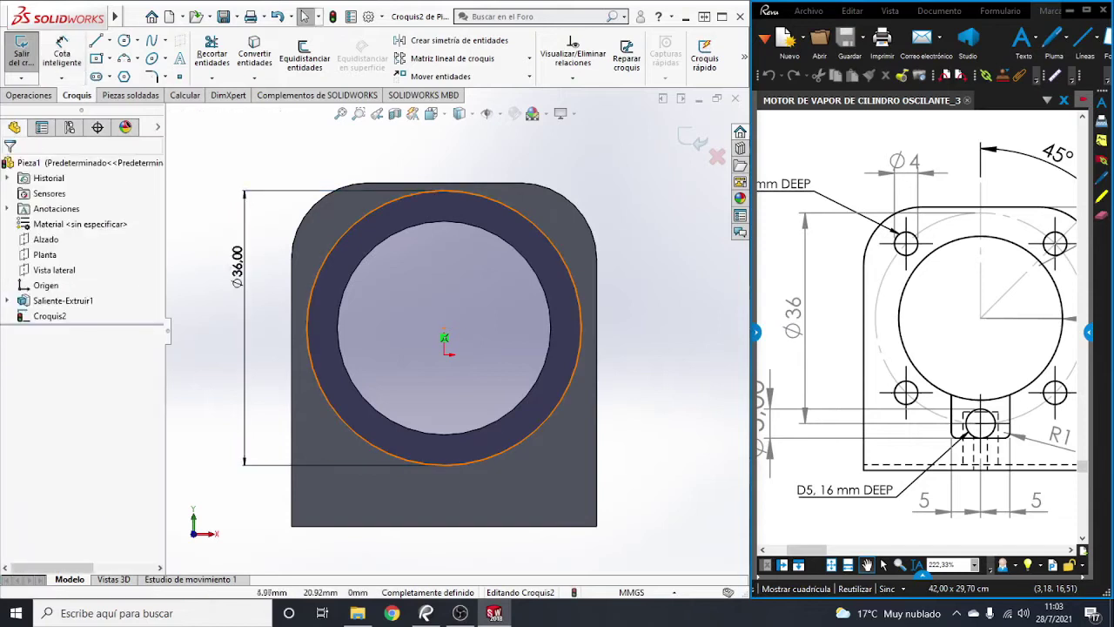
click(581, 327)
click(30, 354)
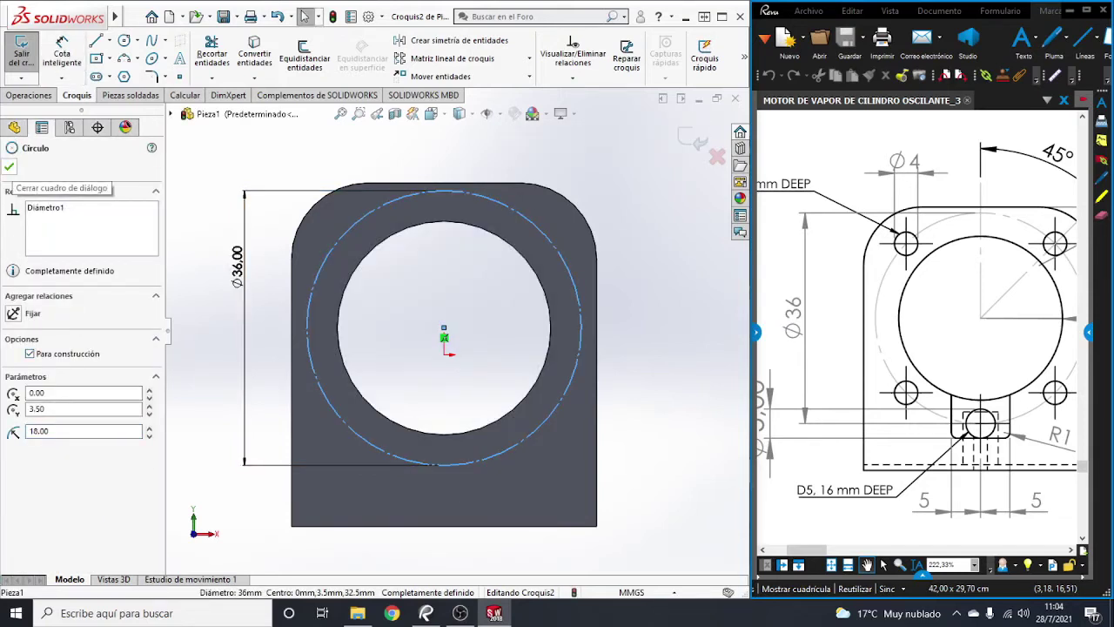
click(9, 166)
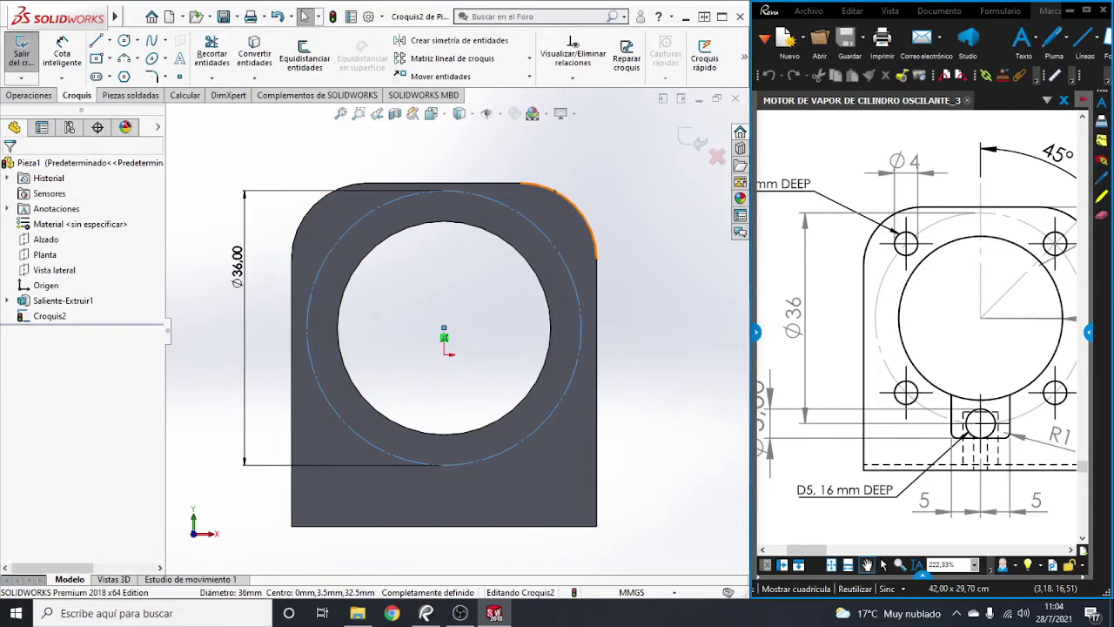
Step: Draw a vertical and an upper-right diagonal construction line from the bore centre
drag(958, 331, 882, 331)
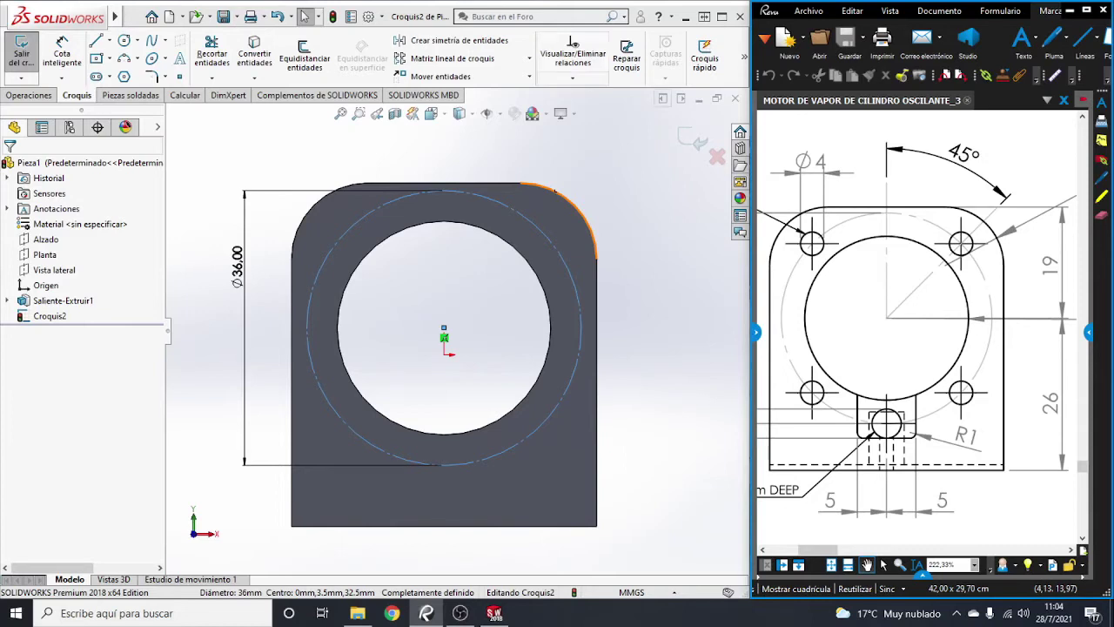
click(135, 40)
mouse_move(98, 59)
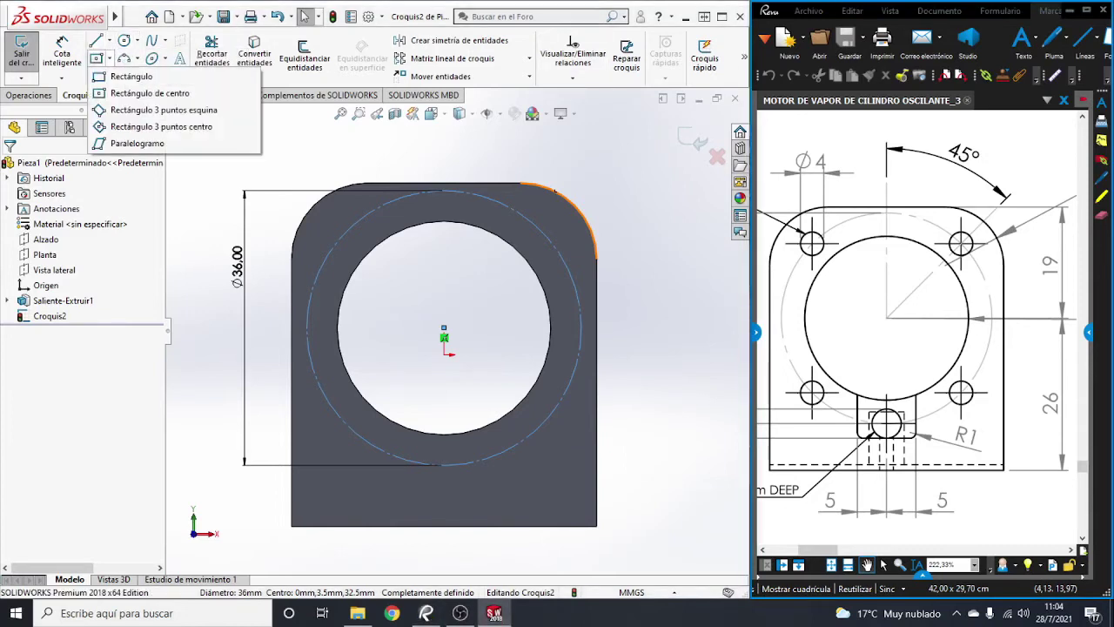
click(140, 75)
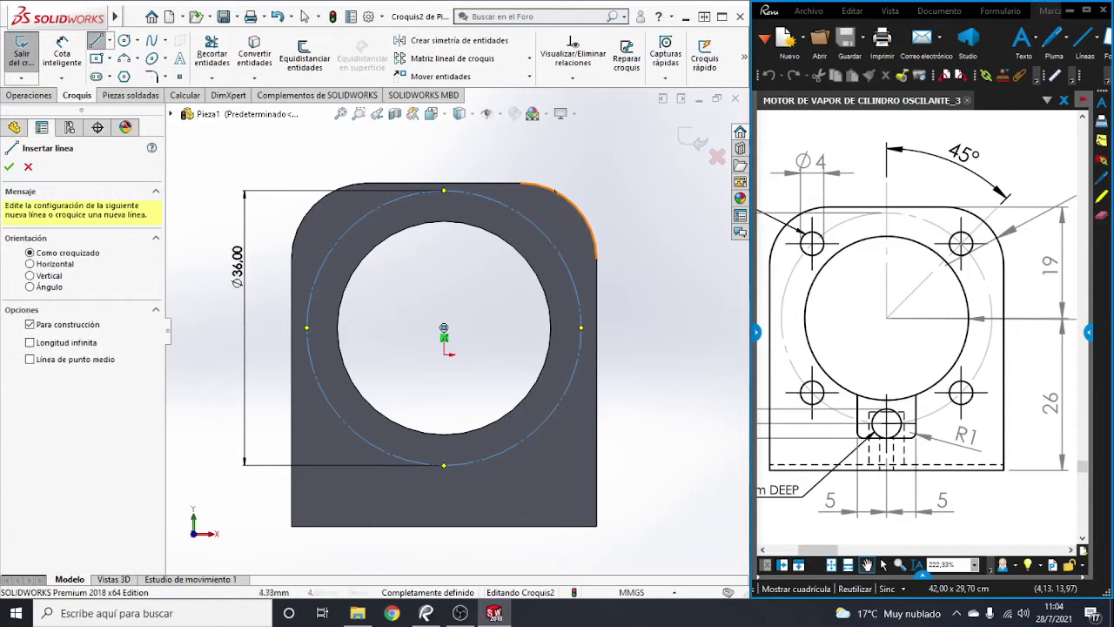
click(444, 327)
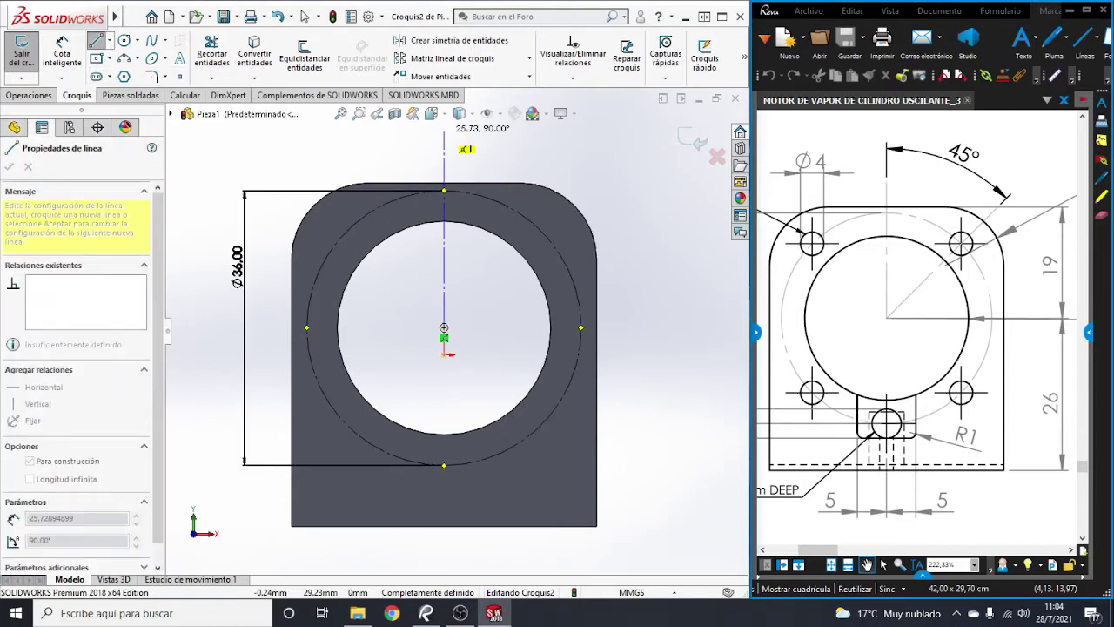
click(444, 131)
key(Escape)
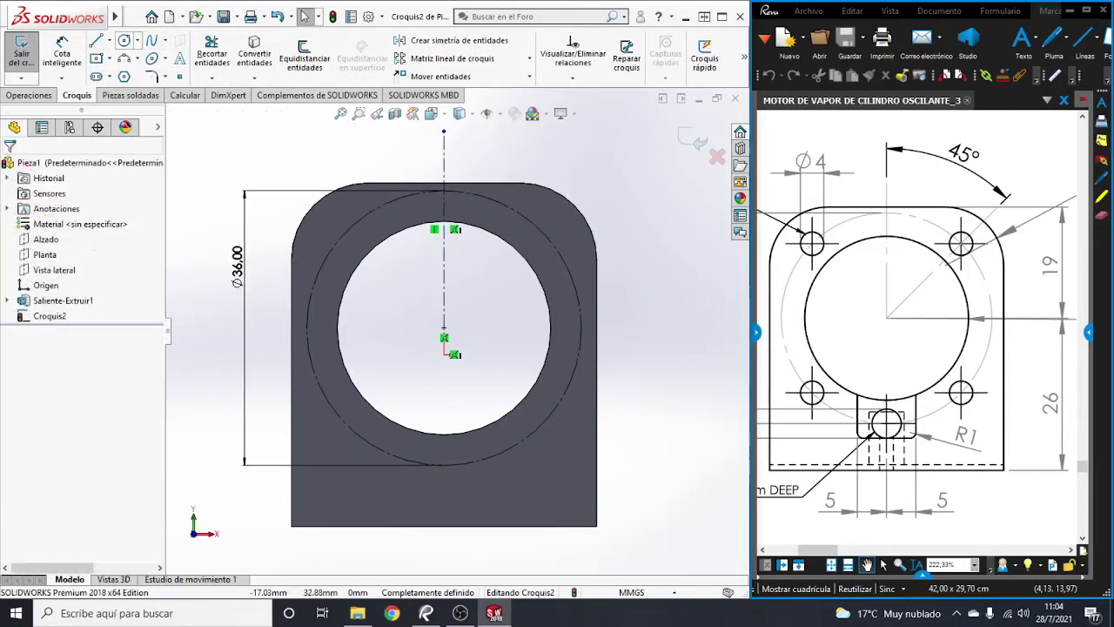
click(144, 75)
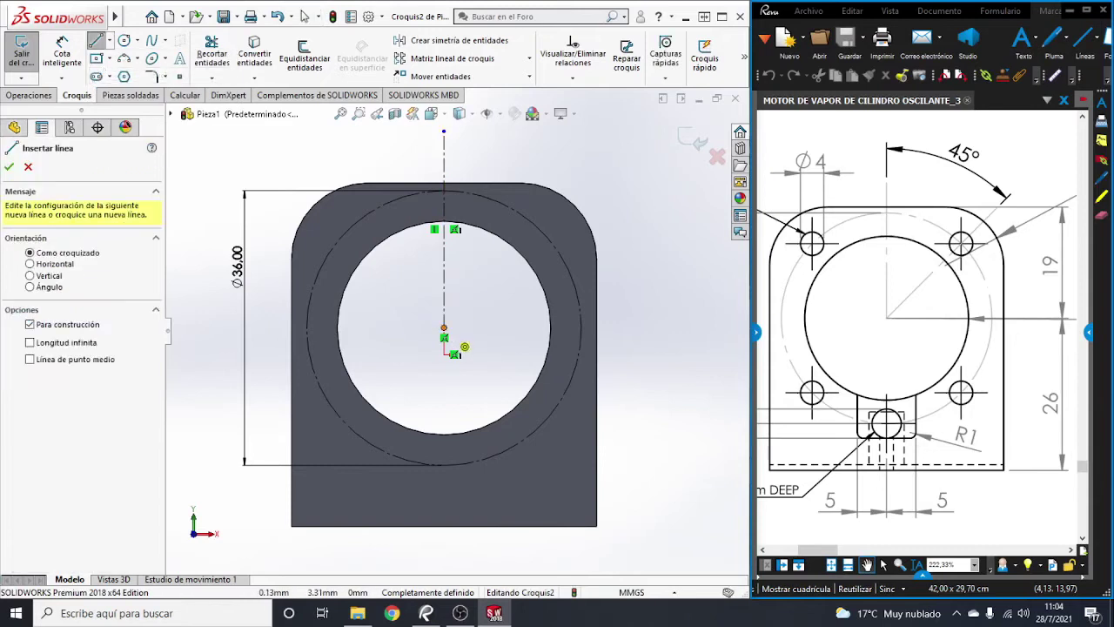
click(444, 327)
click(573, 162)
key(Escape)
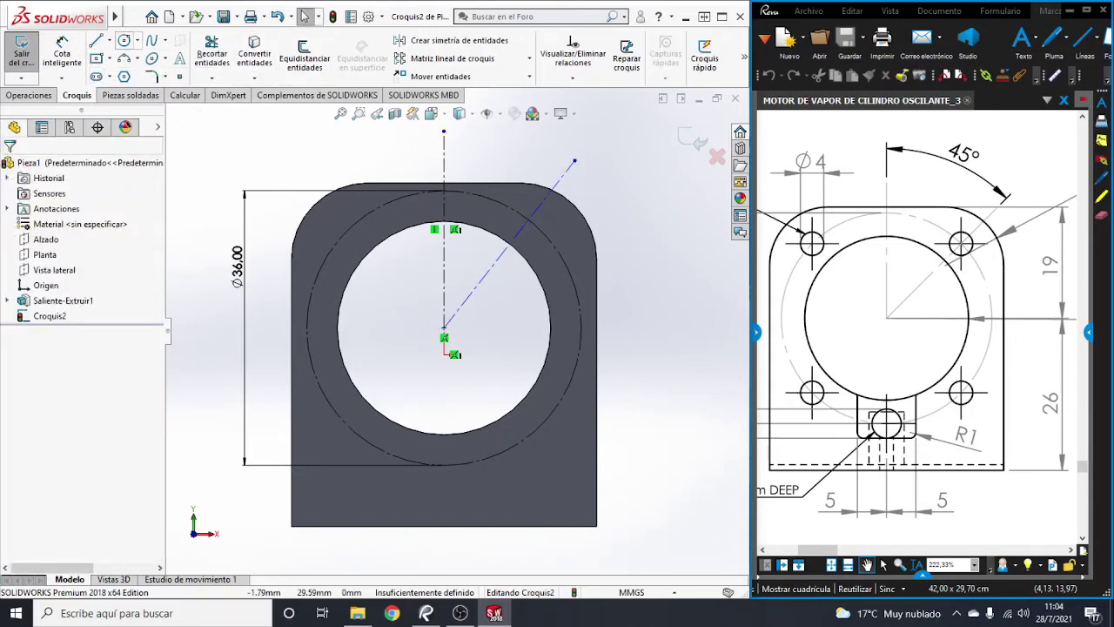
Step: Dimension the angle between the two construction lines as 45°
click(444, 261)
click(493, 267)
click(463, 249)
text(45)
key(Return)
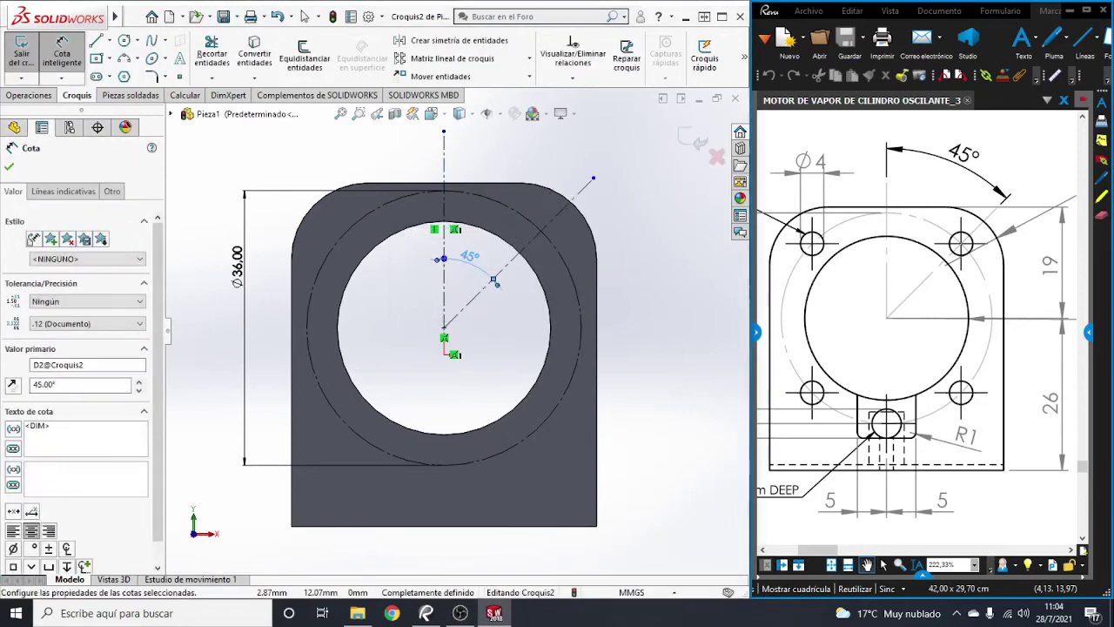
key(Escape)
Step: Trim the diagonal construction line back beyond the outer circle
click(125, 41)
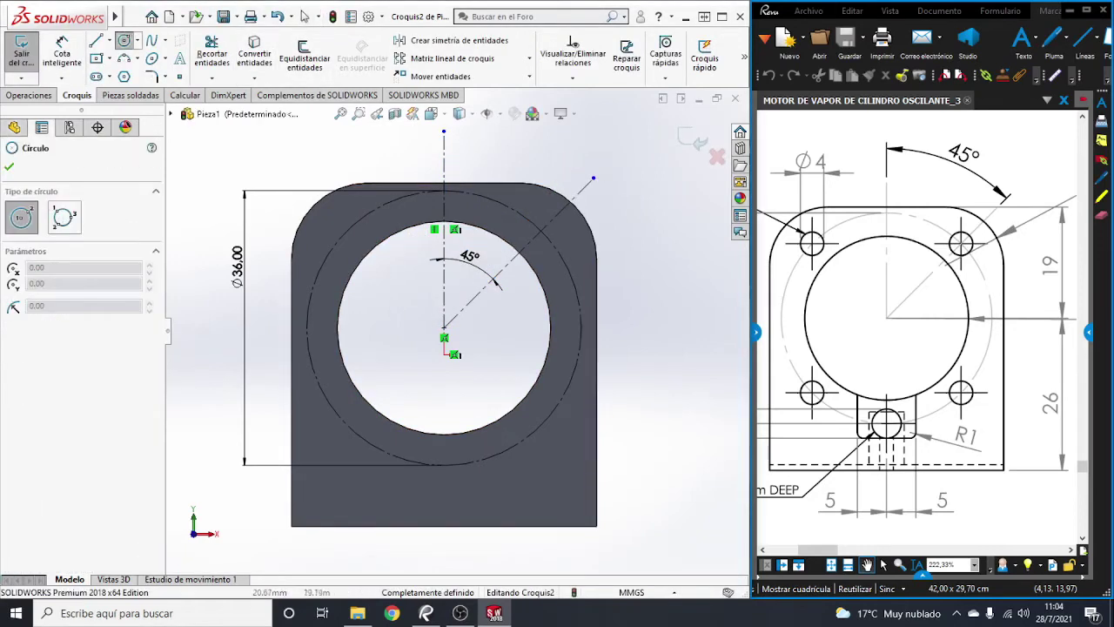
scroll(591, 200, down, 3)
scroll(531, 269, down, 3)
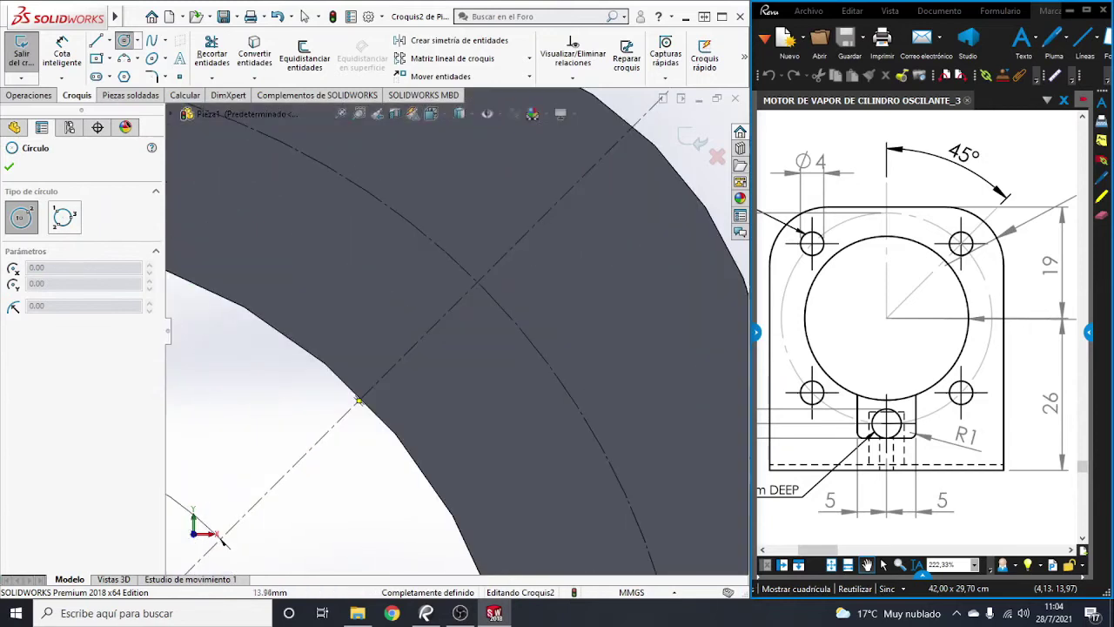
scroll(531, 270, down, 2)
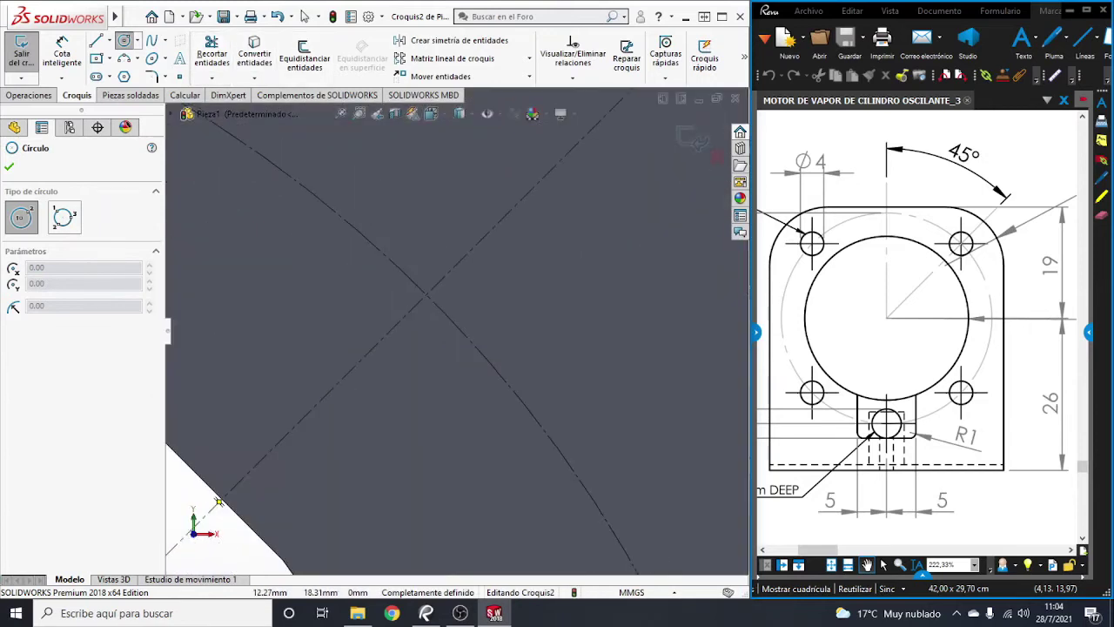
click(211, 54)
click(425, 301)
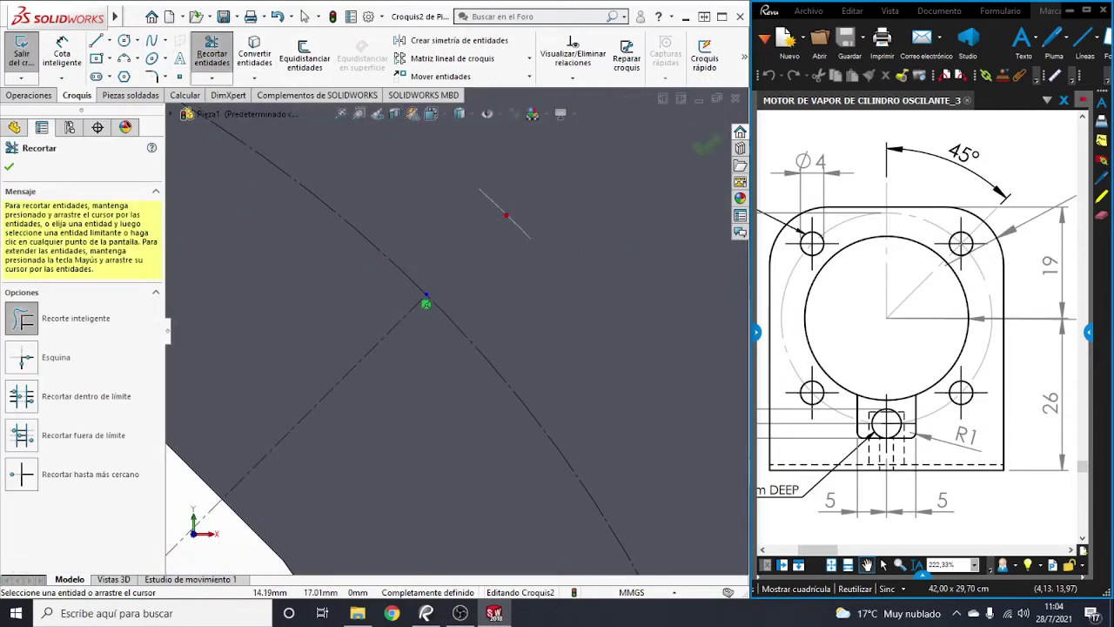
key(Escape)
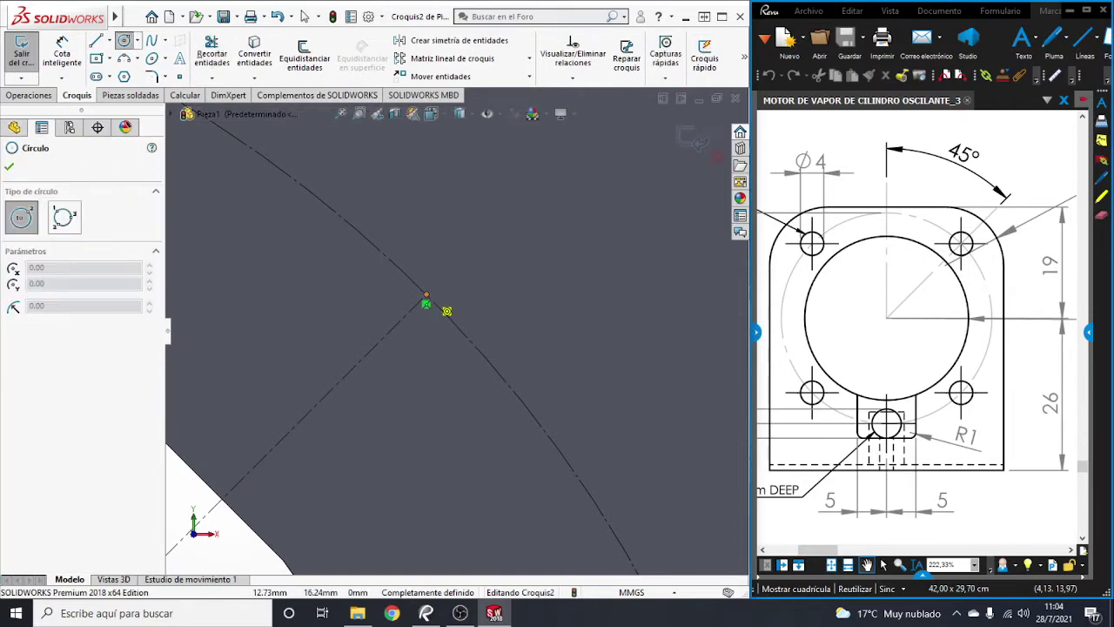
Step: Add a Ø4 mm hole circle where the diagonal meets the construction circle
click(425, 301)
click(485, 198)
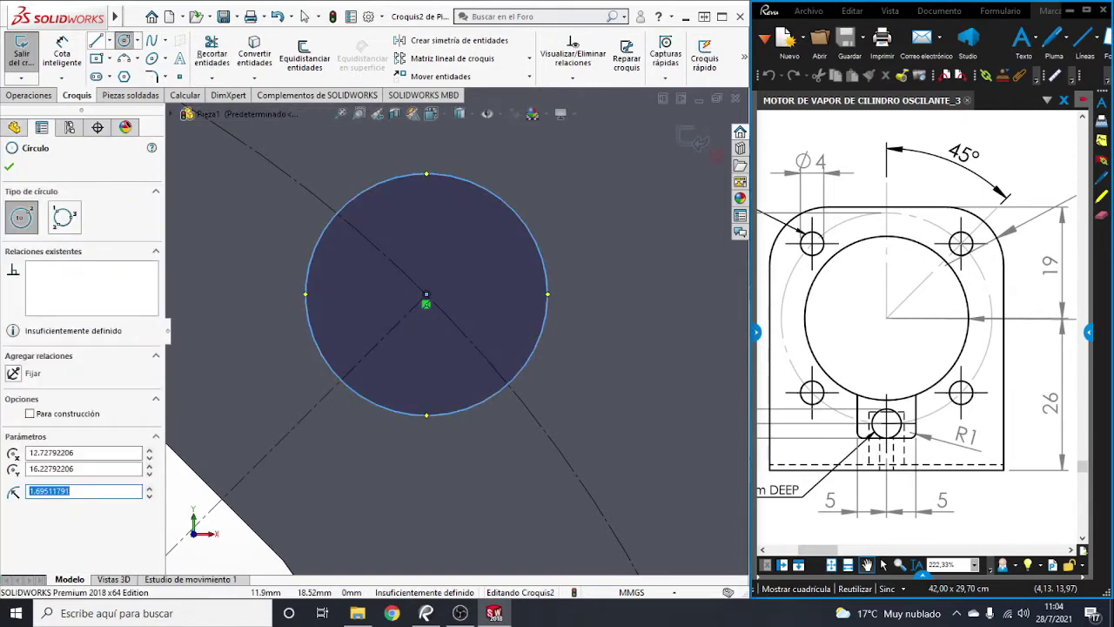
key(Escape)
click(341, 208)
click(606, 280)
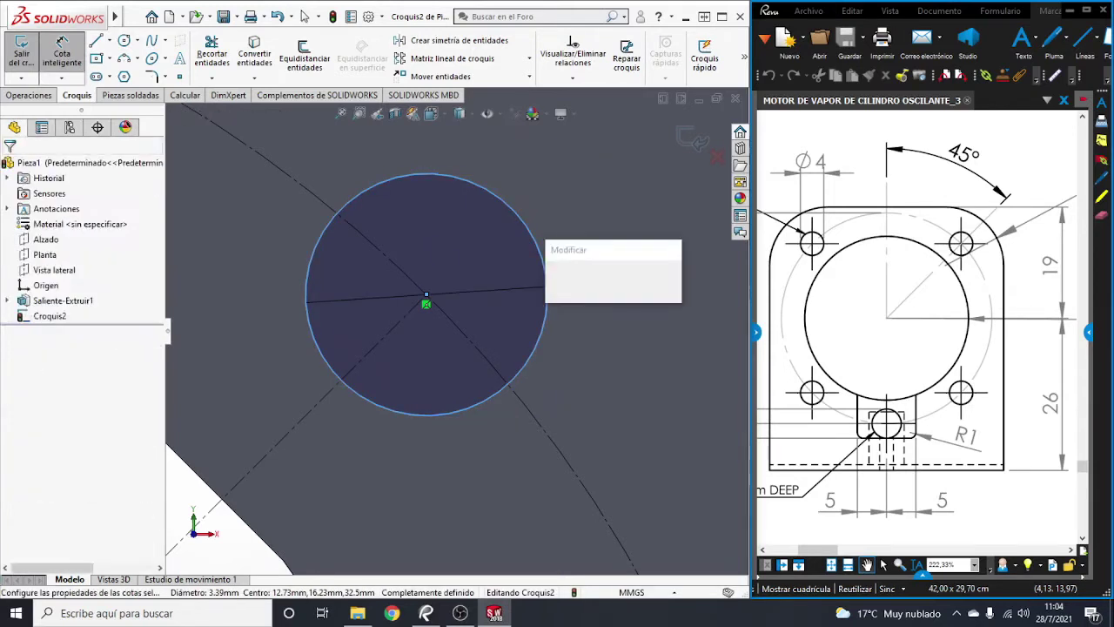
text(4)
key(Return)
scroll(428, 304, up, 5)
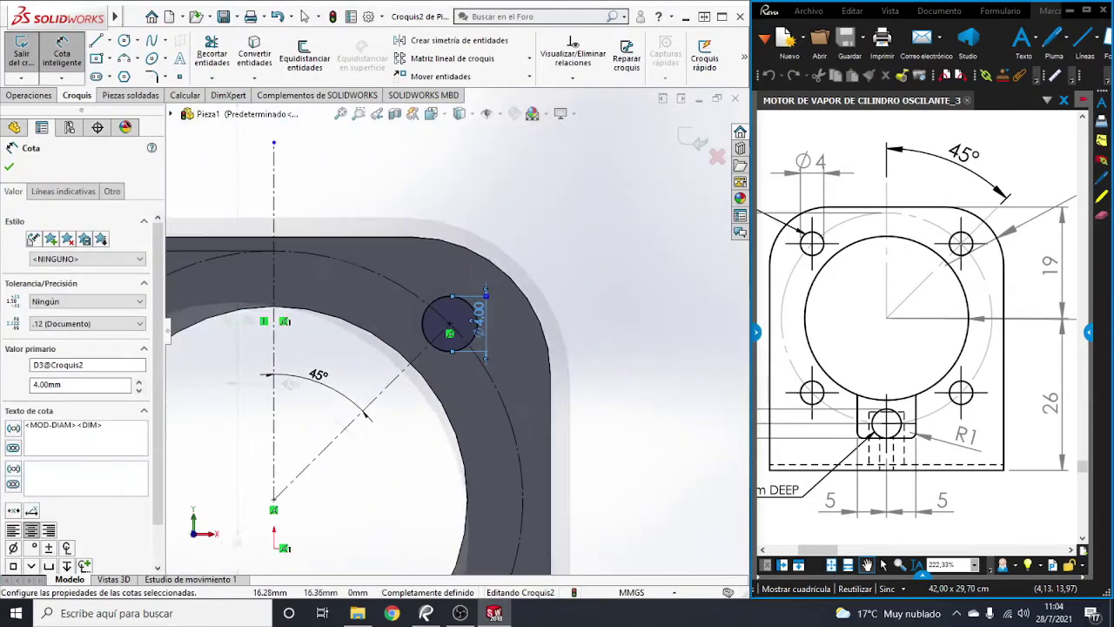
scroll(444, 322, up, 2)
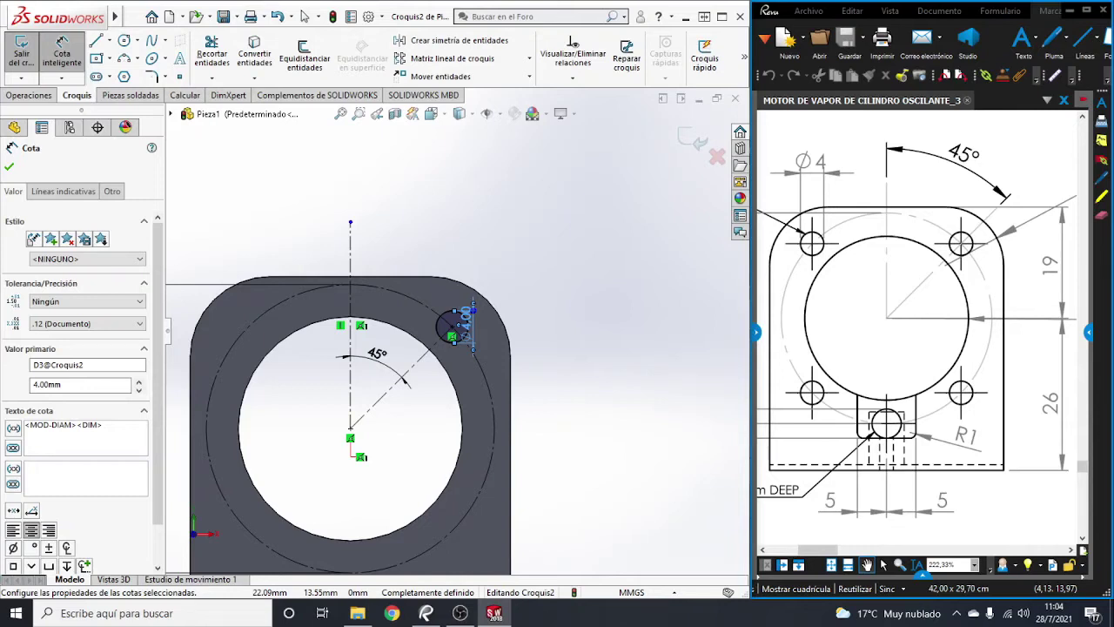
Step: Draw a horizontal construction line leftward from the bore centre
click(109, 41)
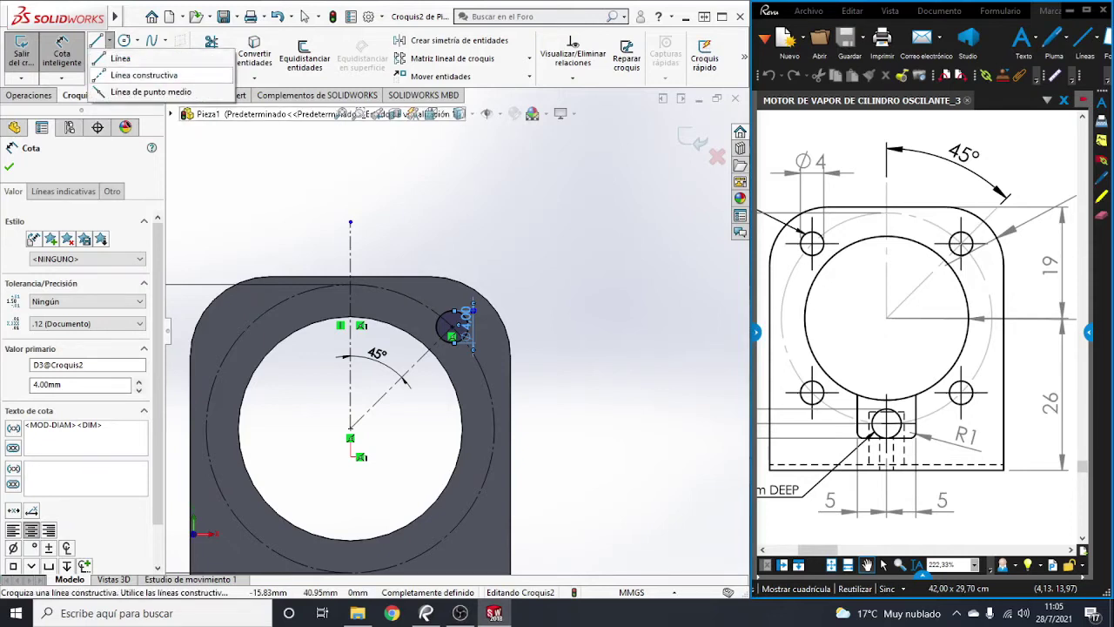
click(139, 75)
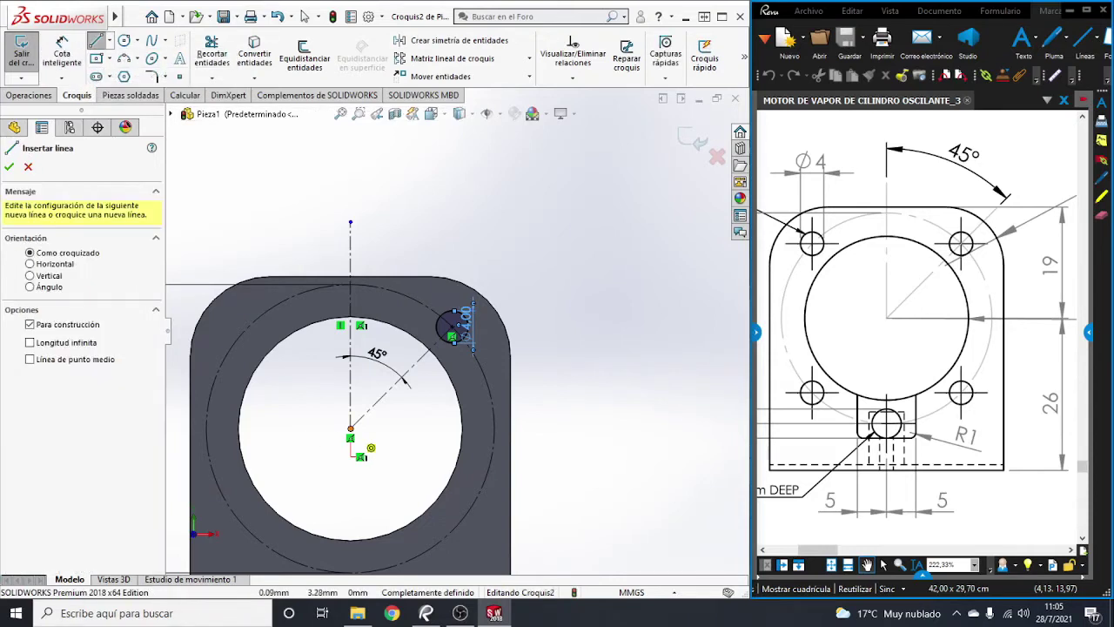
click(351, 429)
click(272, 429)
key(Escape)
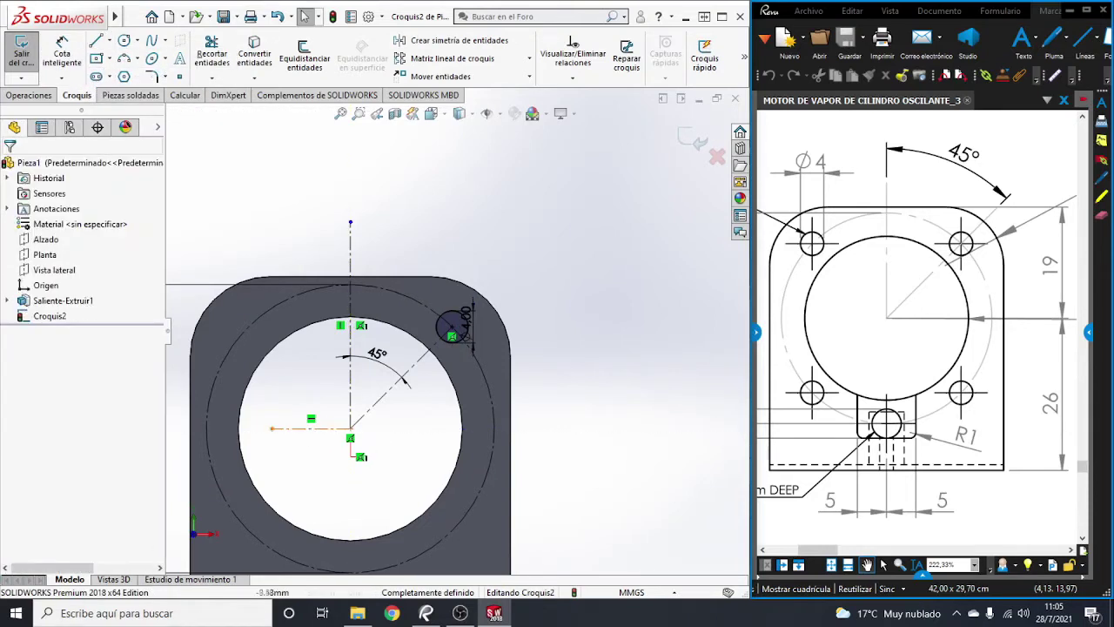
Step: Mirror the Ø4 hole circle across the vertical centreline
click(452, 40)
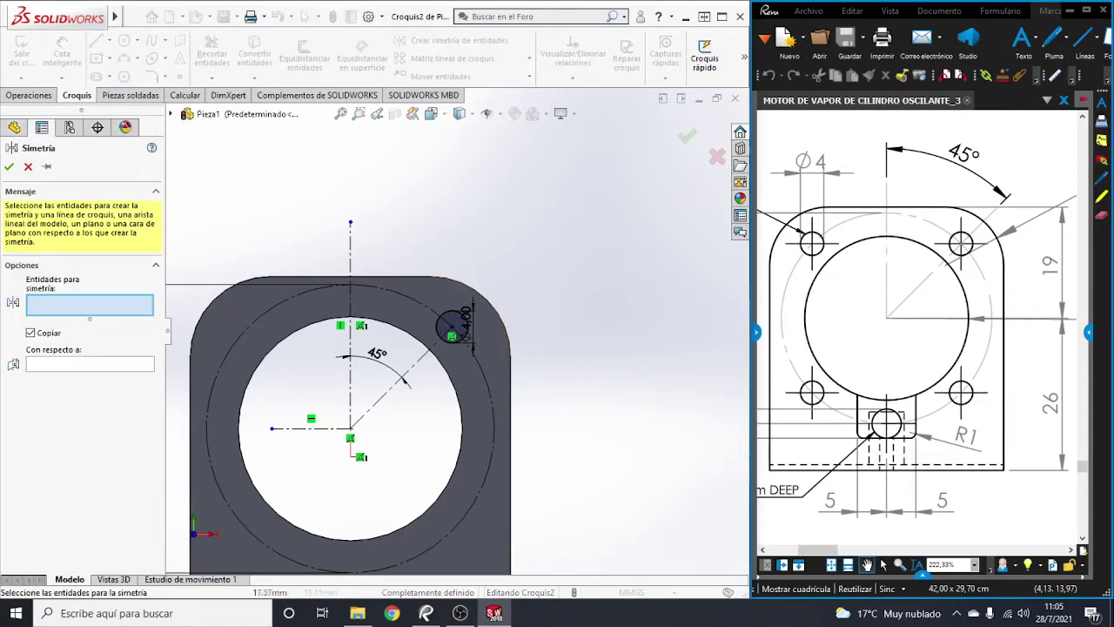
click(454, 325)
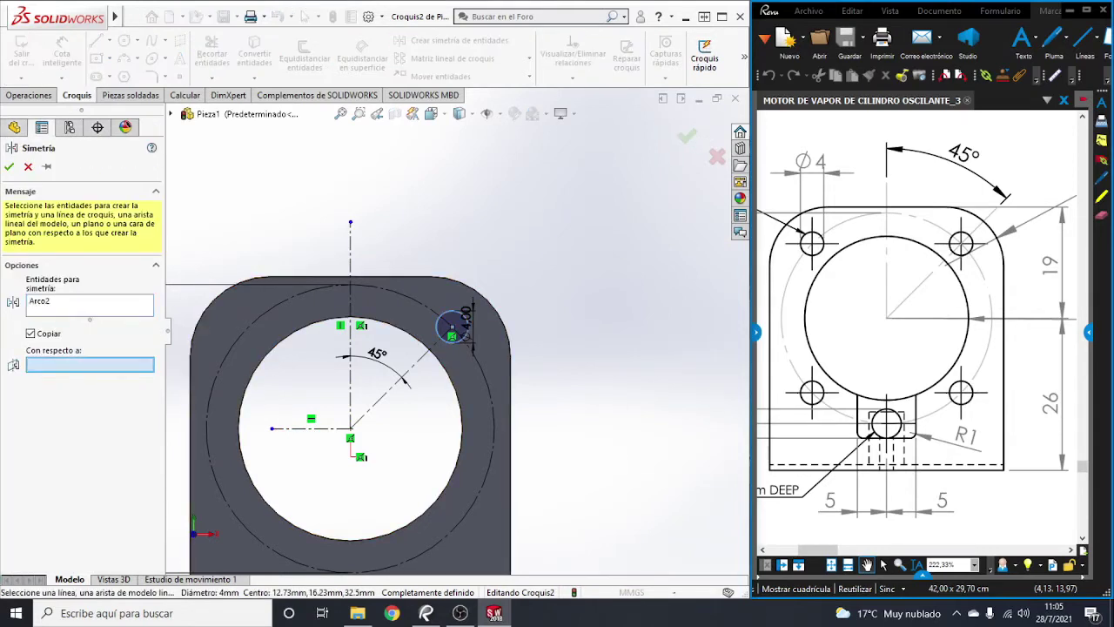
click(351, 261)
click(8, 166)
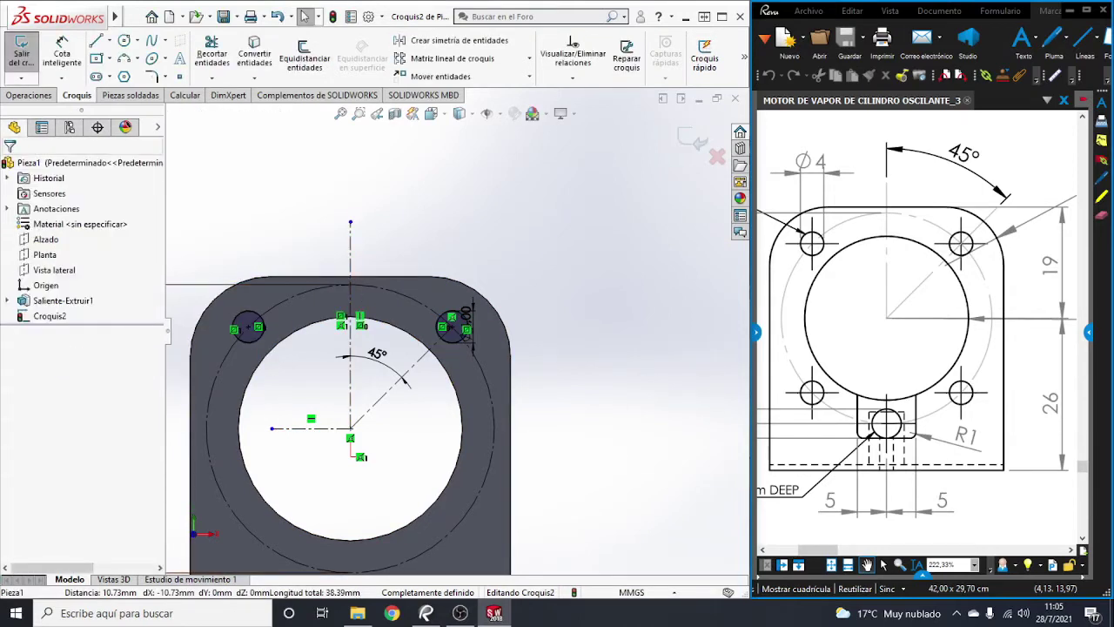
Step: Mirror both upper hole circles across the horizontal centreline to make four holes
click(453, 40)
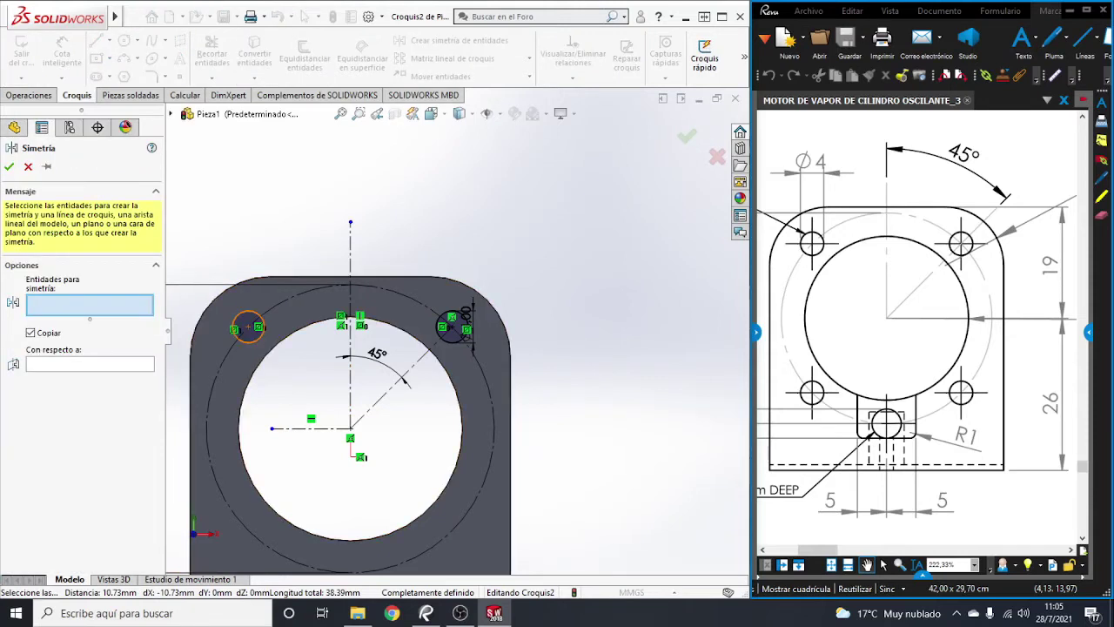
click(247, 312)
click(461, 315)
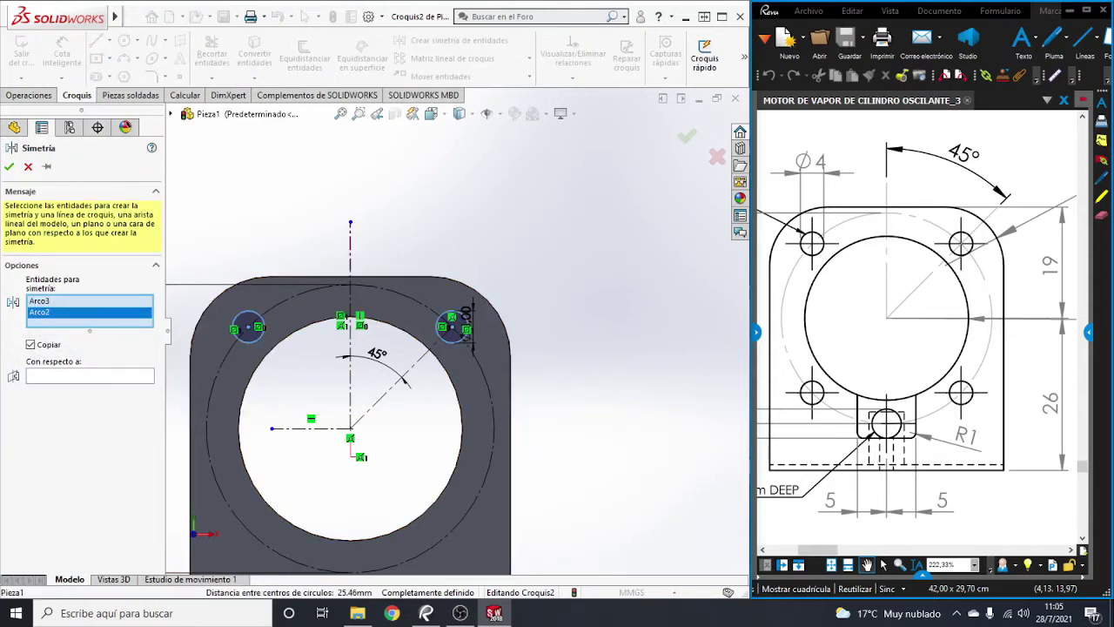
click(287, 428)
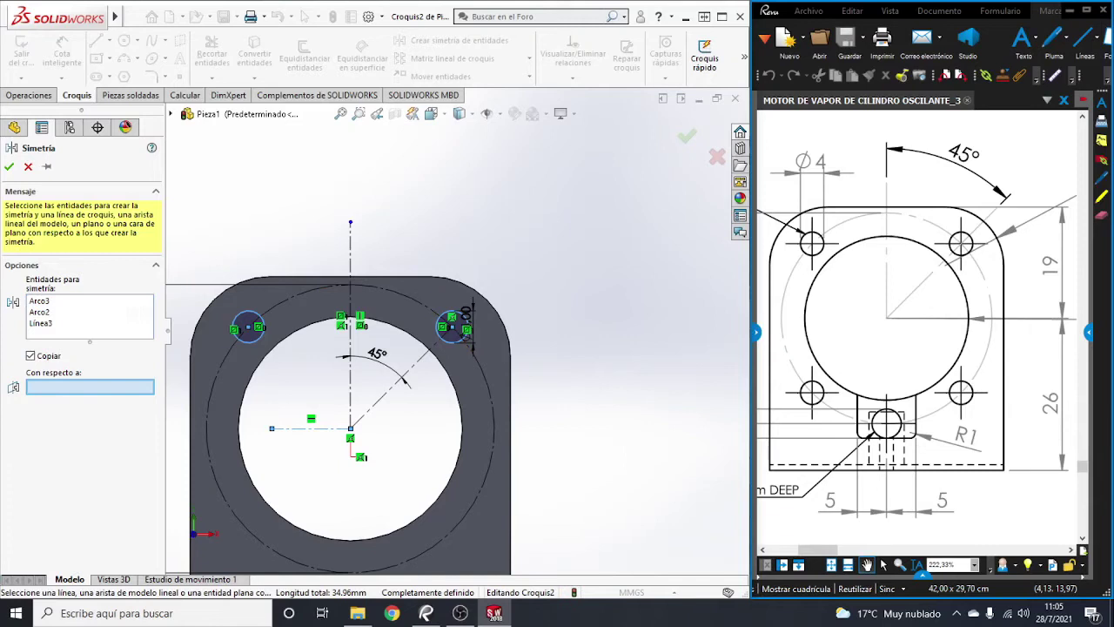
scroll(406, 299, up, 2)
scroll(370, 384, down, 2)
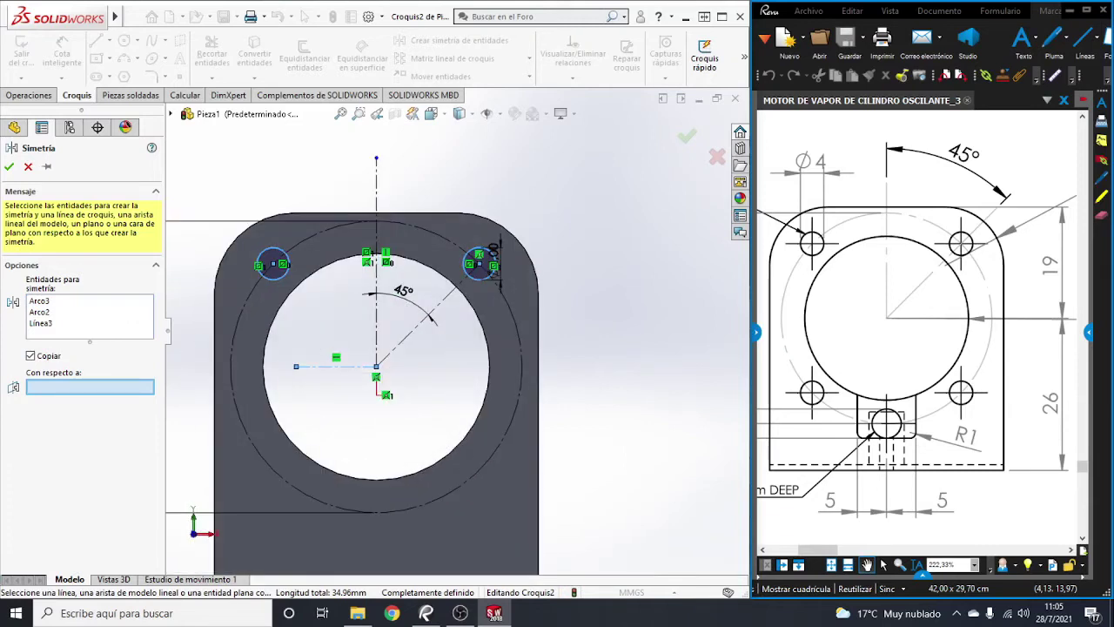
click(301, 367)
click(314, 365)
key(Return)
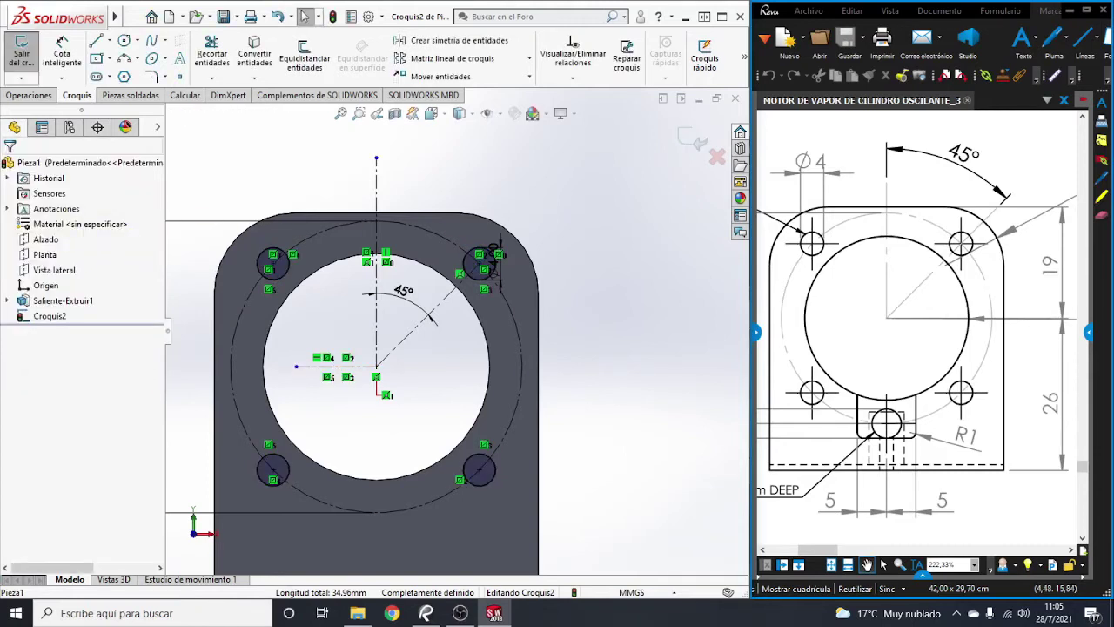
Step: In isometric view, extrude-cut the four Ø4 mm holes 16 mm deep
drag(751, 331, 698, 331)
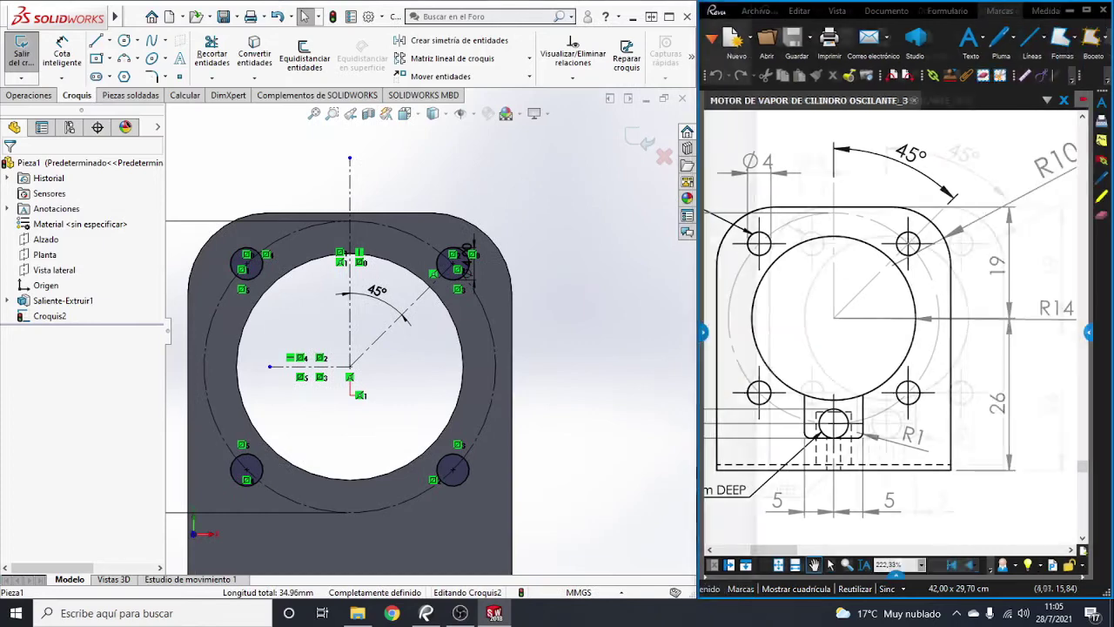
mouse_move(827, 348)
mouse_down()
mouse_move(917, 274)
mouse_move(965, 346)
mouse_up()
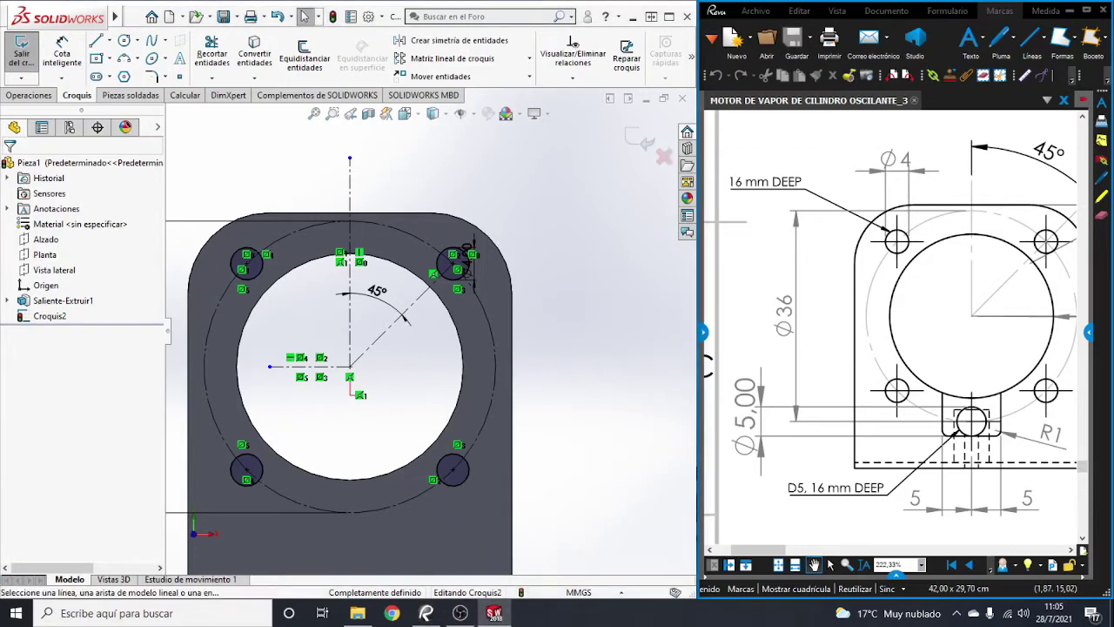
key(ctrl+7)
click(29, 95)
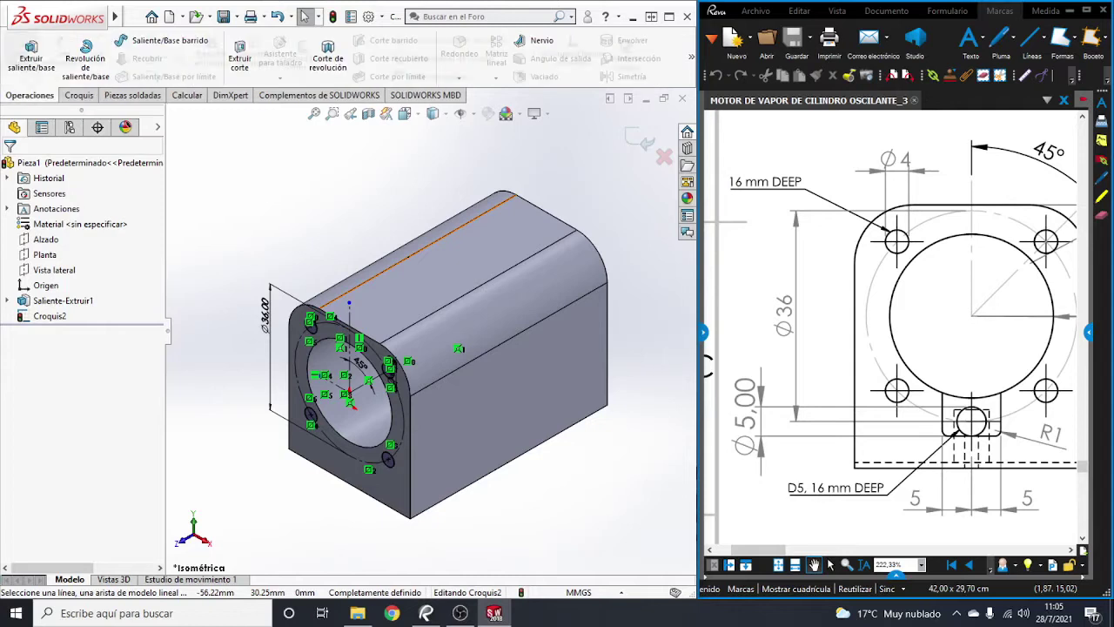
click(239, 54)
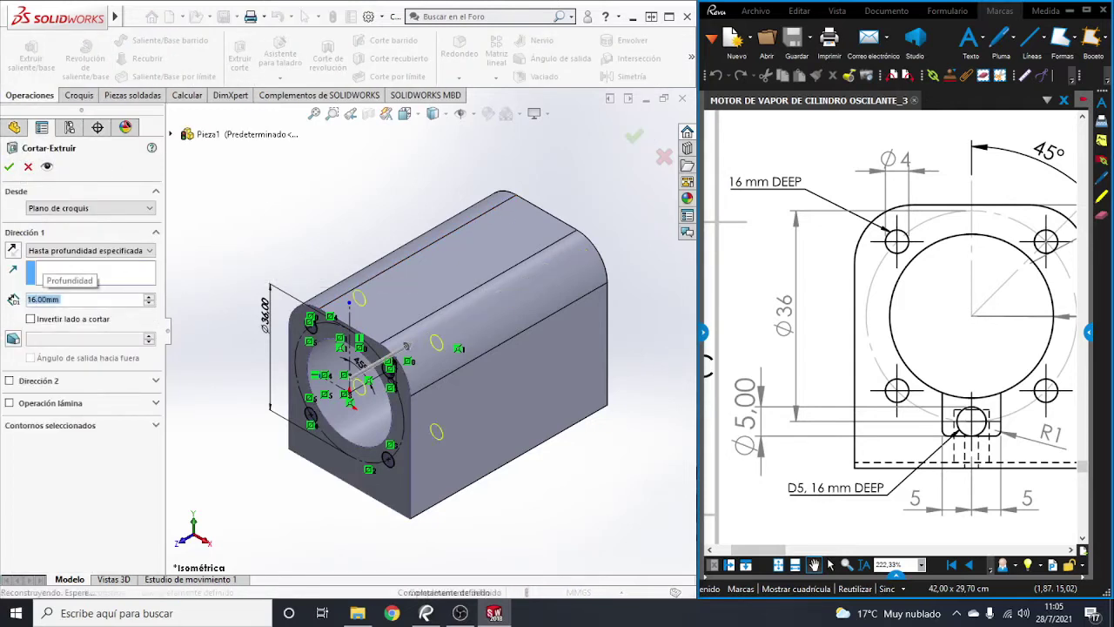
key(Return)
key(Escape)
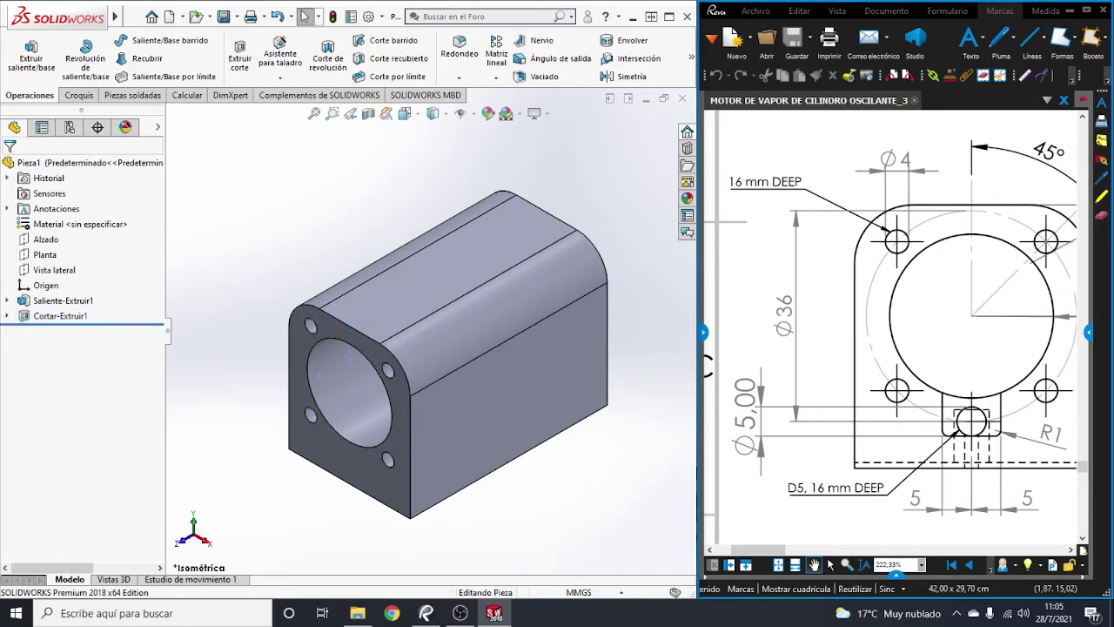
Step: Pan and zoom the drawing to the 7 mm DEEP slots, then orbit the part's opposite end into view
drag(972, 392, 914, 242)
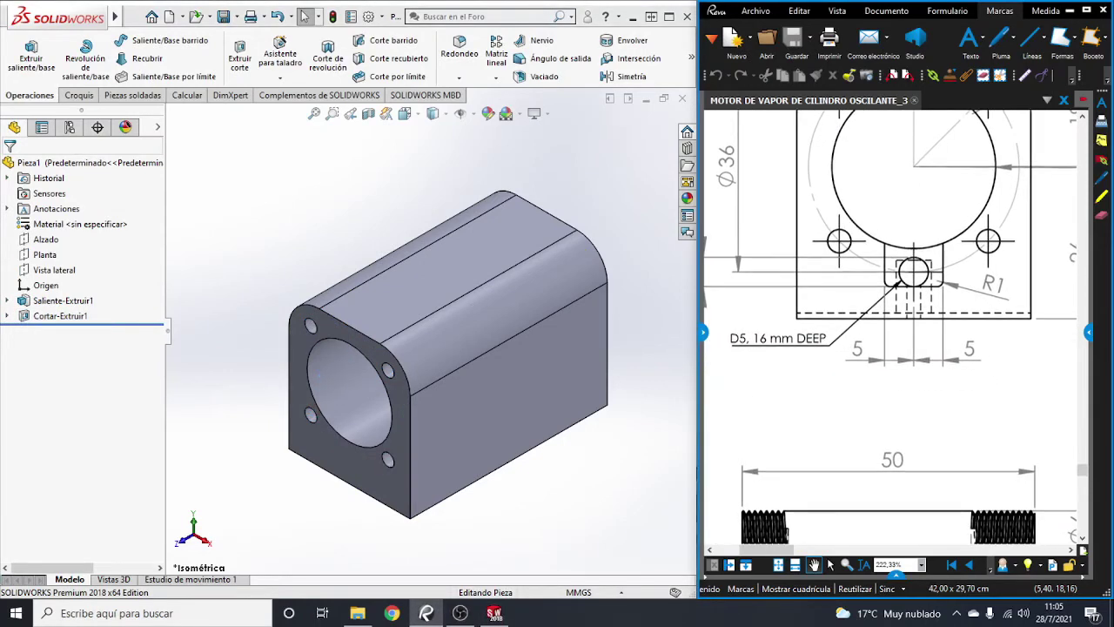
scroll(892, 327, down, 3)
ctrl+scroll(859, 321, up, 3)
ctrl+scroll(891, 331, down, 3)
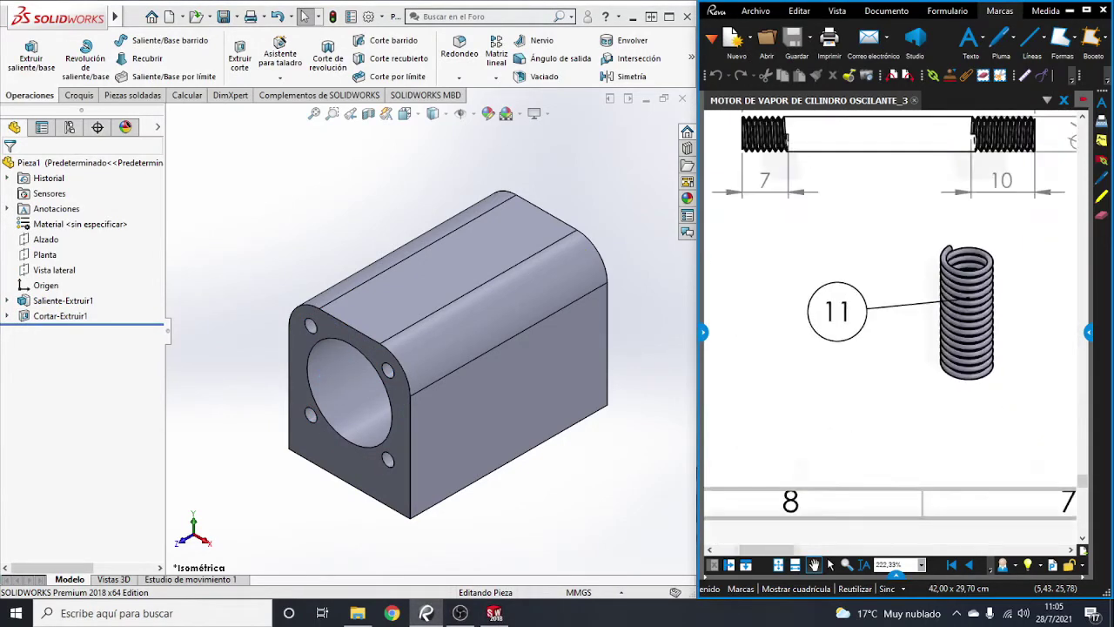
ctrl+scroll(892, 330, down, 3)
ctrl+scroll(892, 330, down, 1)
ctrl+scroll(891, 331, up, 1)
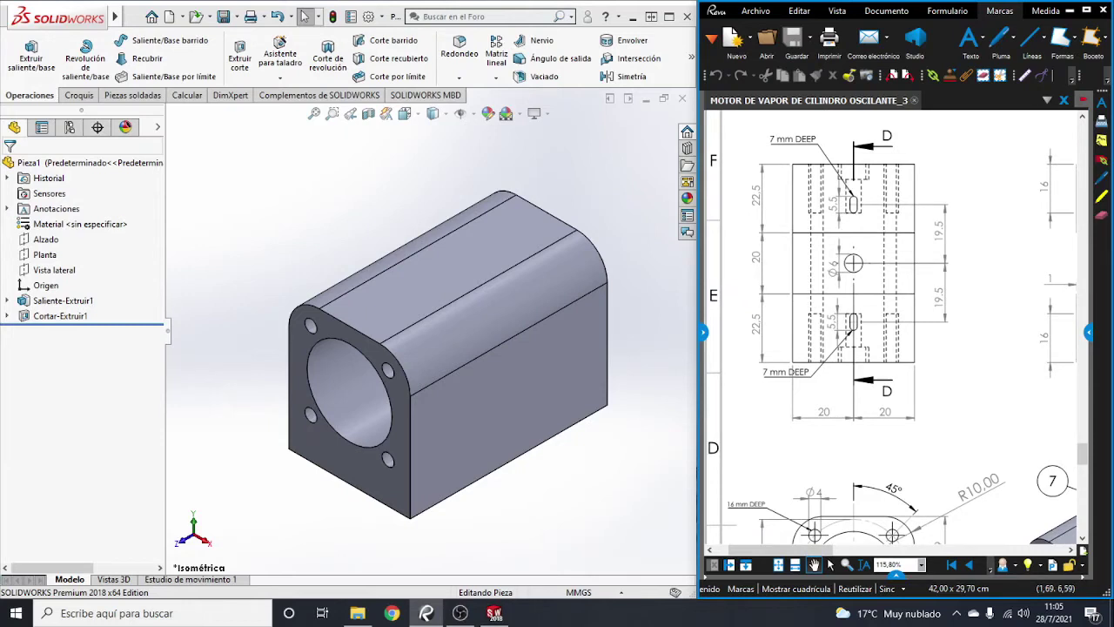
middle_drag(488, 349, 609, 311)
Step: Sketch on the opposite end face, converting the four hole edges with hidden lines shown
click(609, 311)
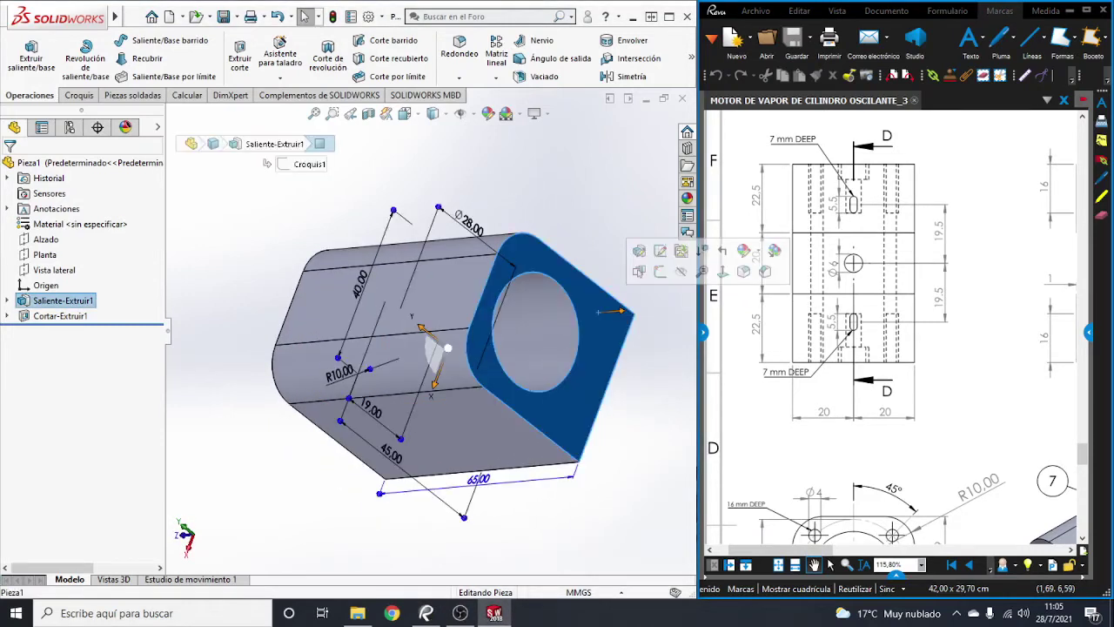
key(ctrl+8)
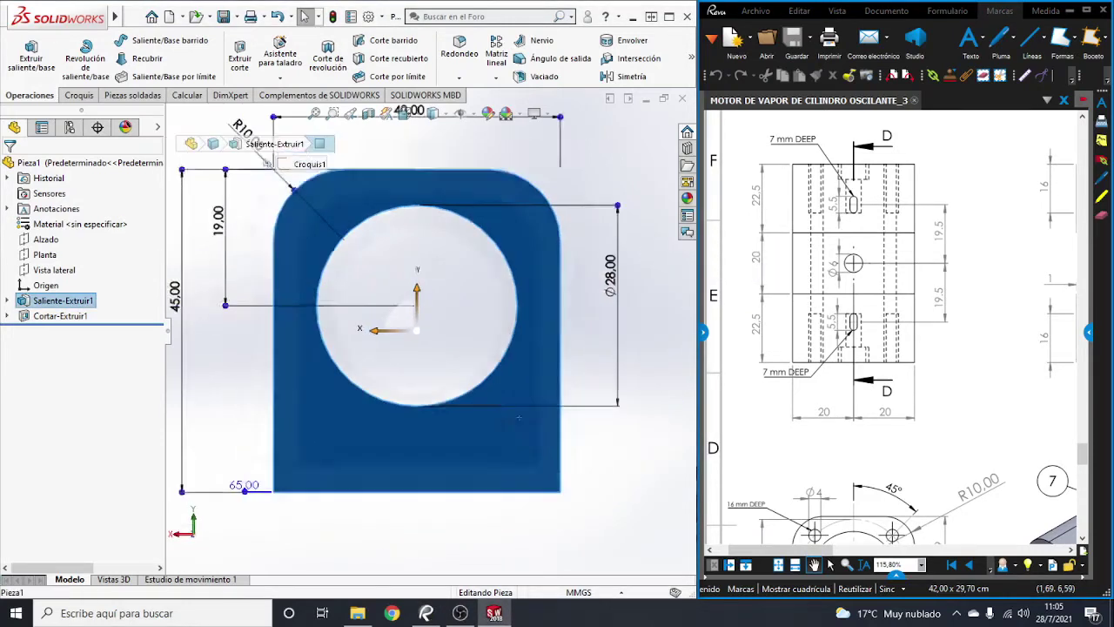
click(435, 115)
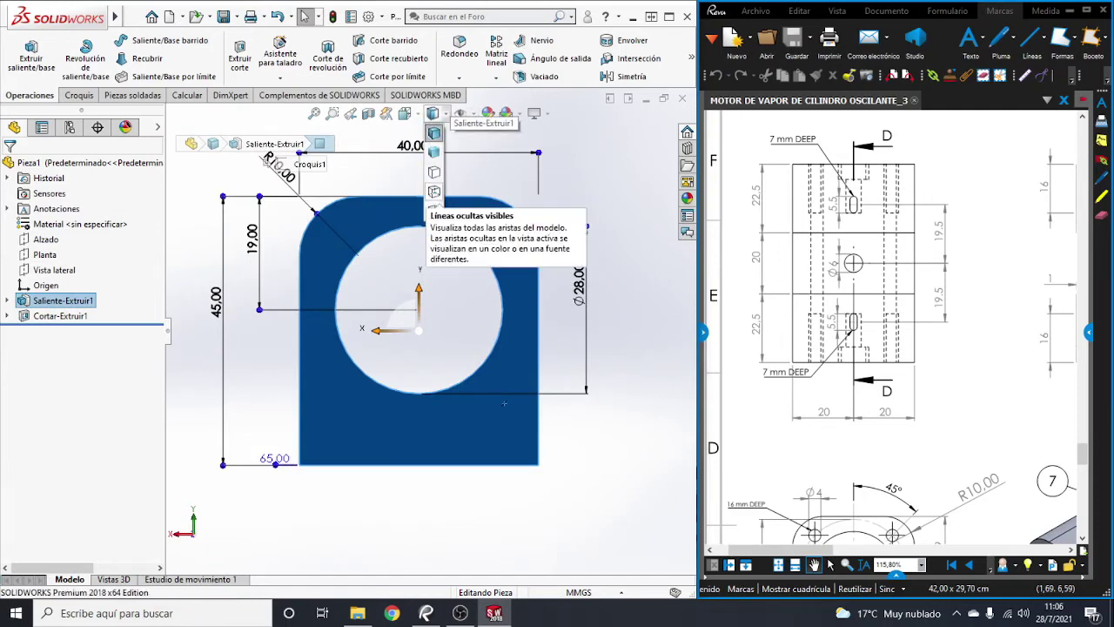
click(434, 192)
scroll(404, 219, down, 3)
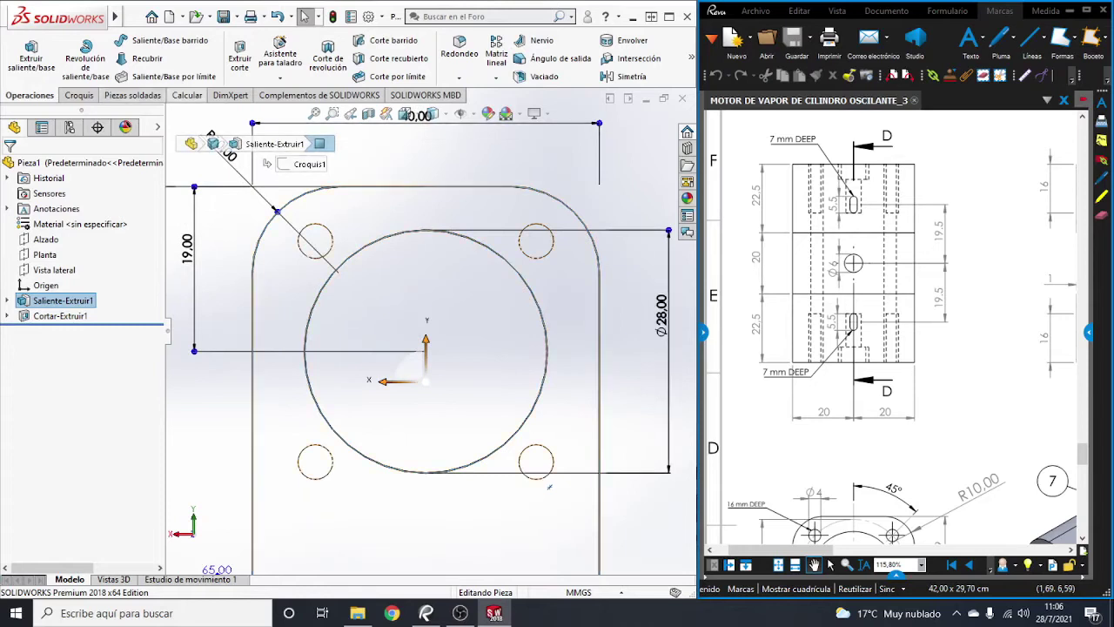
click(79, 95)
click(21, 52)
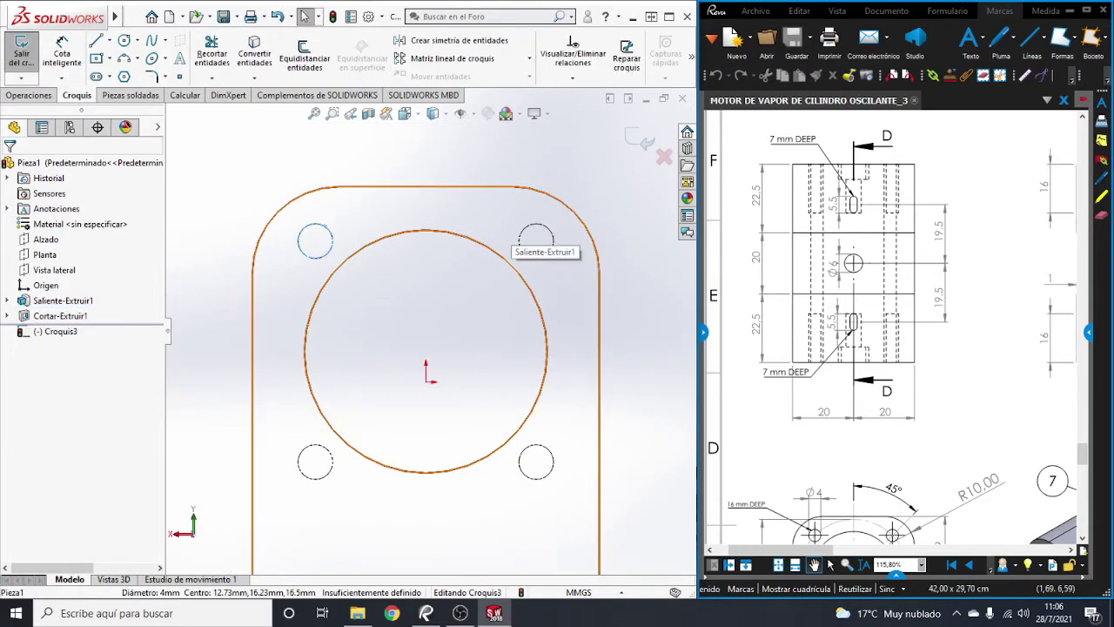
ctrl+click(533, 228)
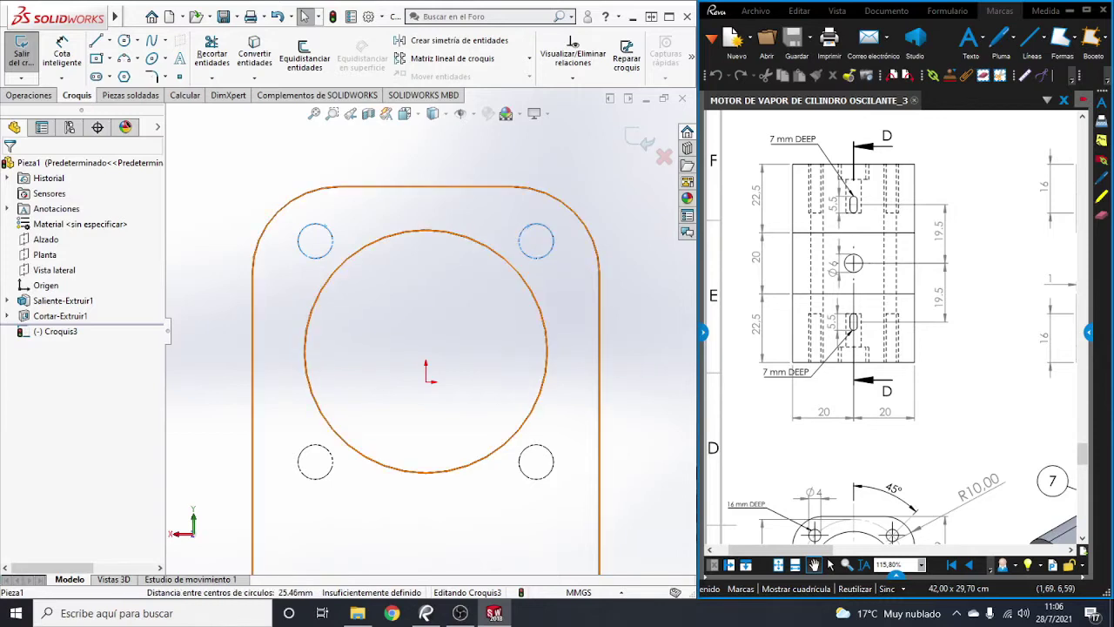
ctrl+click(538, 453)
ctrl+click(315, 460)
click(254, 47)
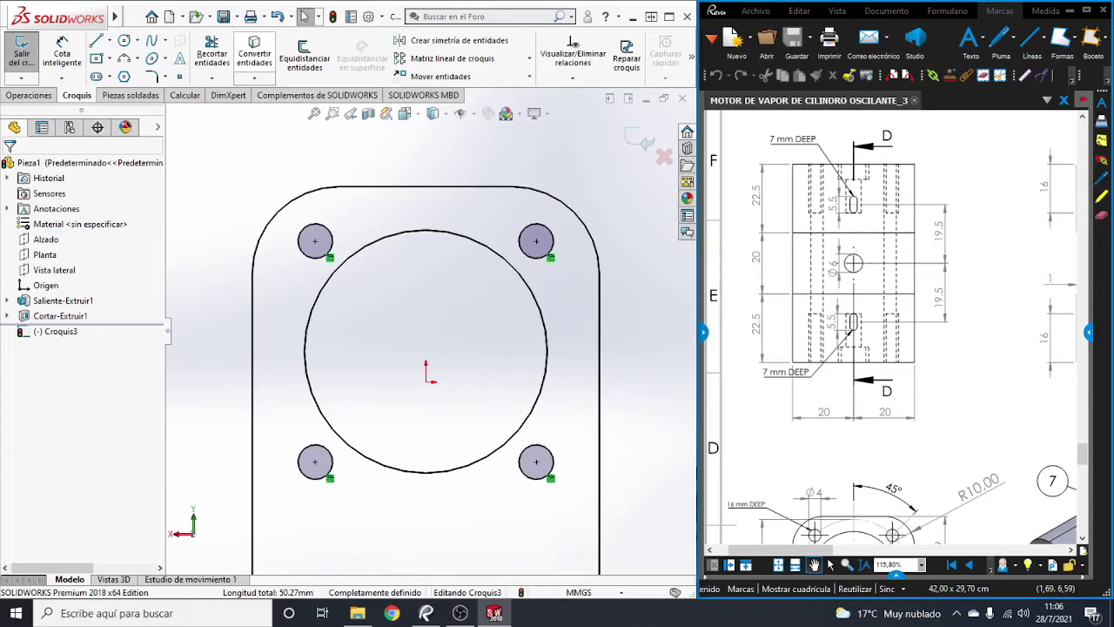
Step: Extrude-cut the four converted circles 16 mm deep
click(28, 95)
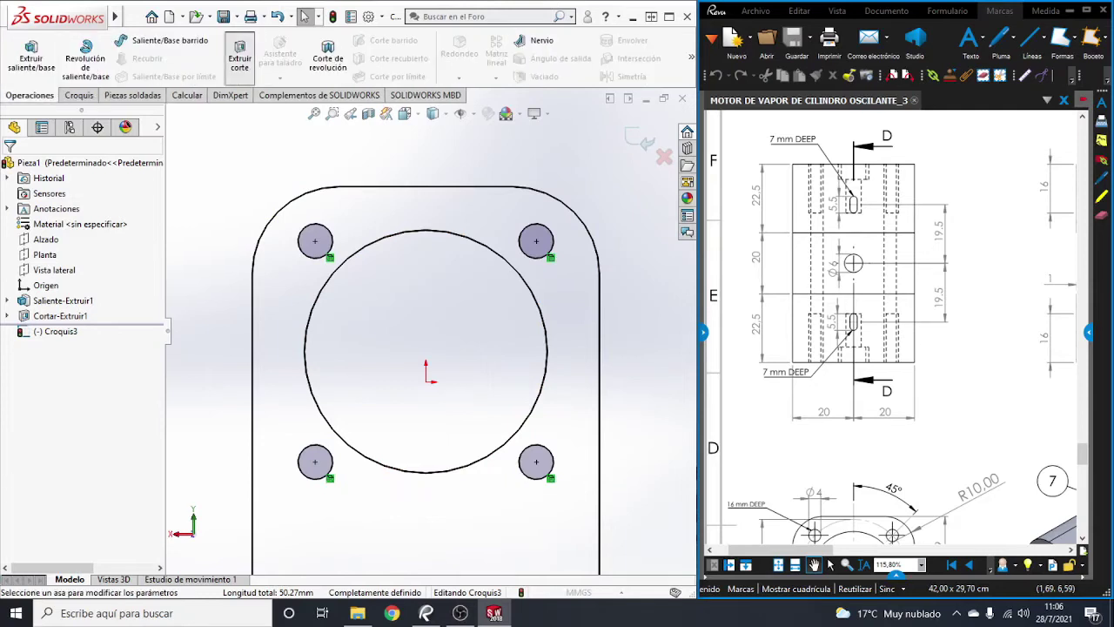
click(240, 56)
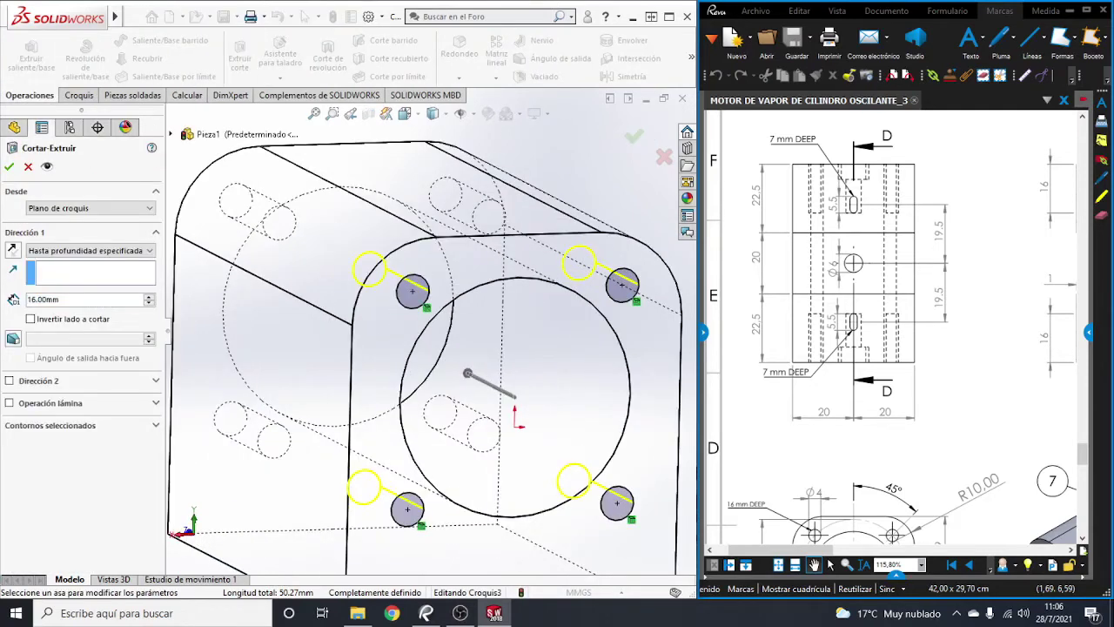
key(Return)
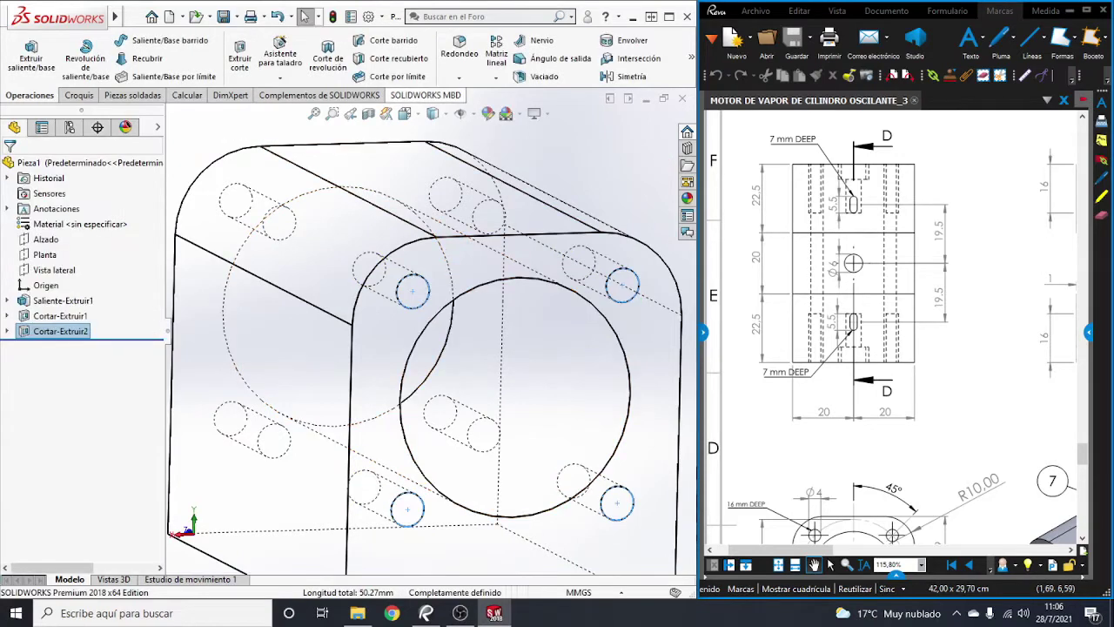
key(f)
key(Escape)
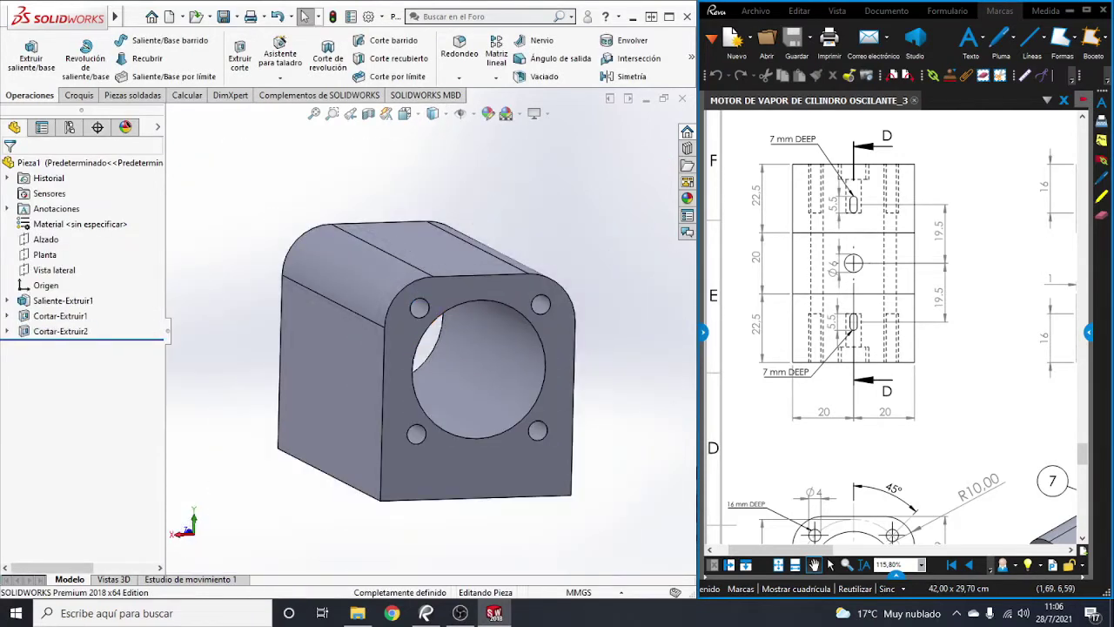
Step: Zoom and pan the Revu drawing to the 'D5, 16 mm DEEP' slot detail with its 5 mm dimensions
click(825, 167)
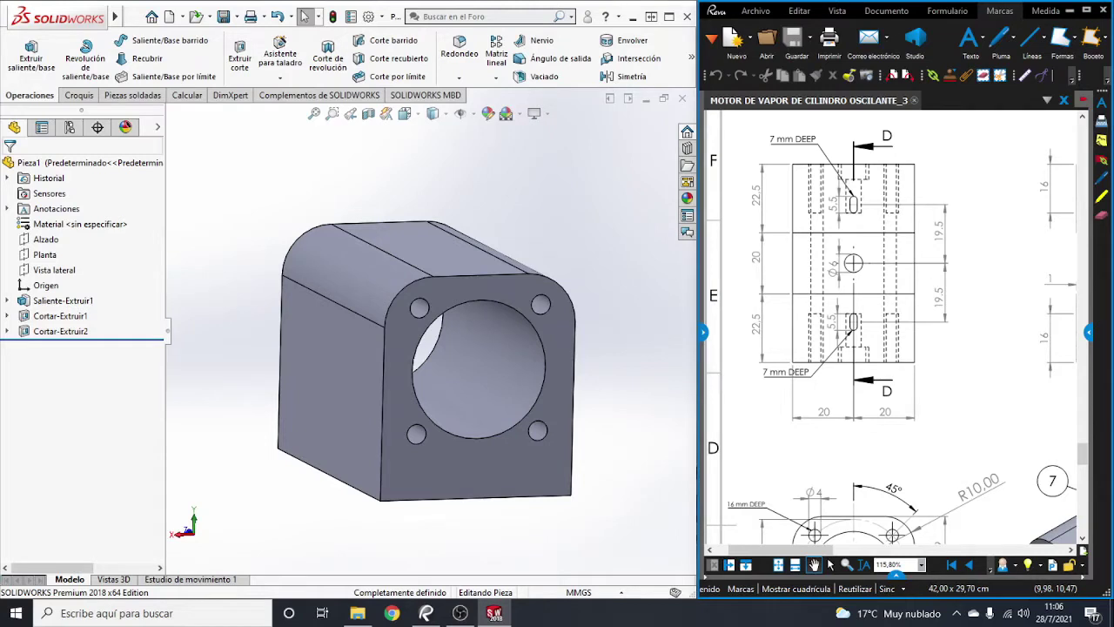
scroll(825, 167, down, 4)
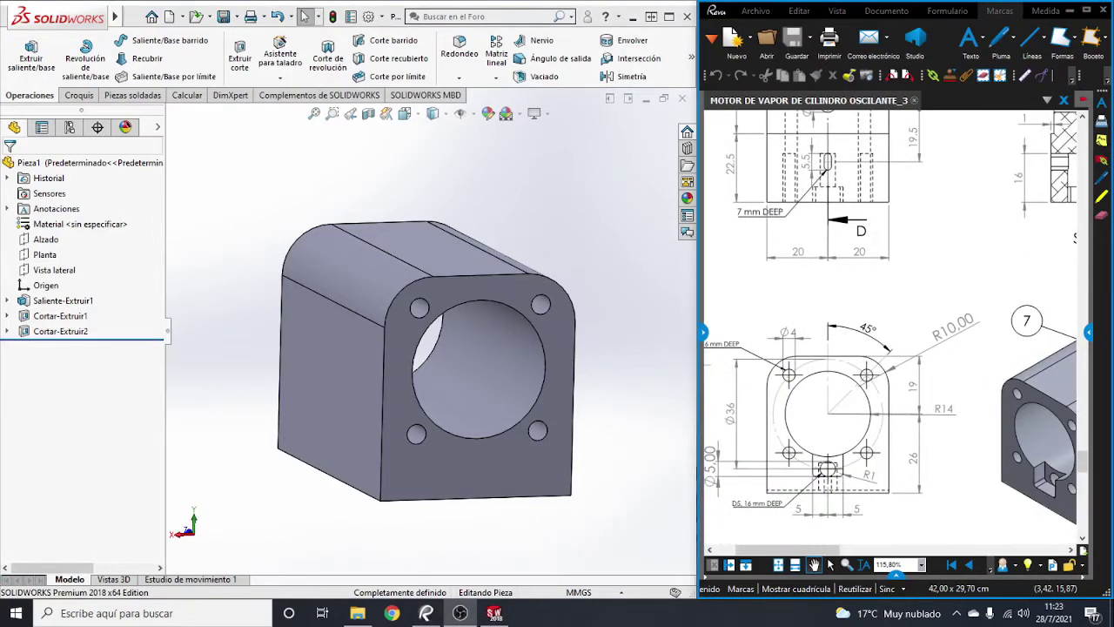
mouse_move(831, 416)
mouse_down()
mouse_move(731, 373)
mouse_move(708, 346)
mouse_up()
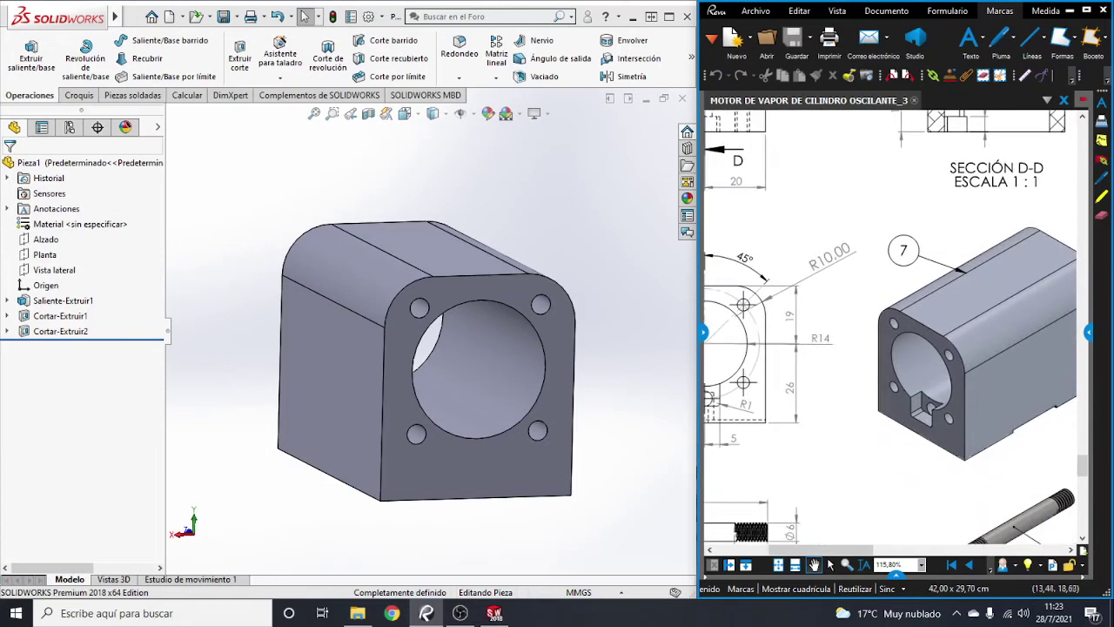
scroll(892, 331, down, 2)
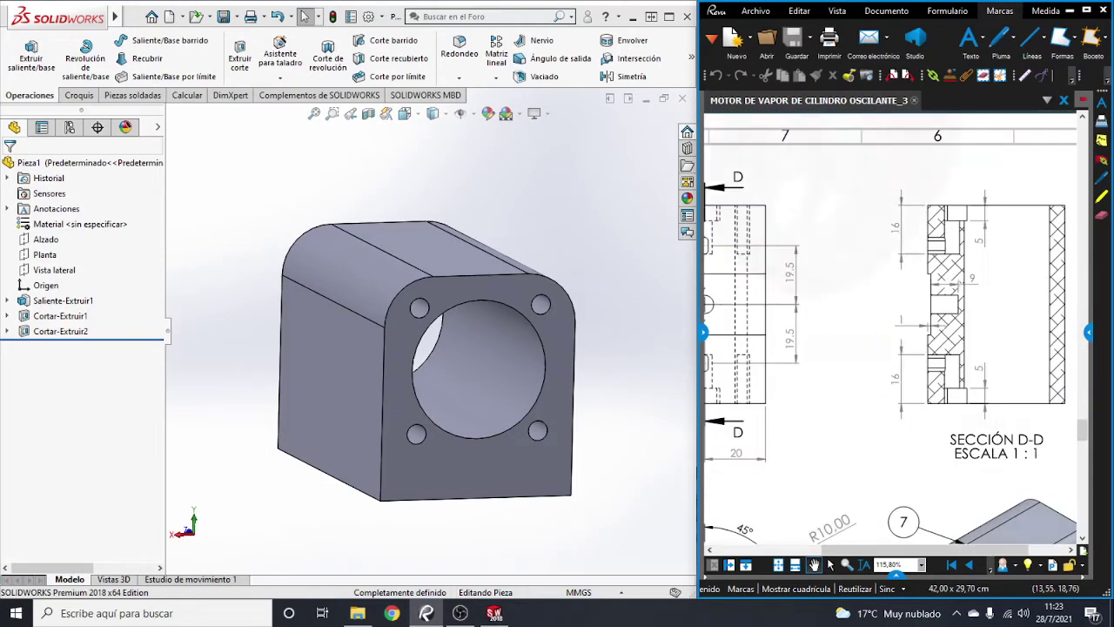
scroll(892, 330, down, 2)
scroll(957, 505, up, 2)
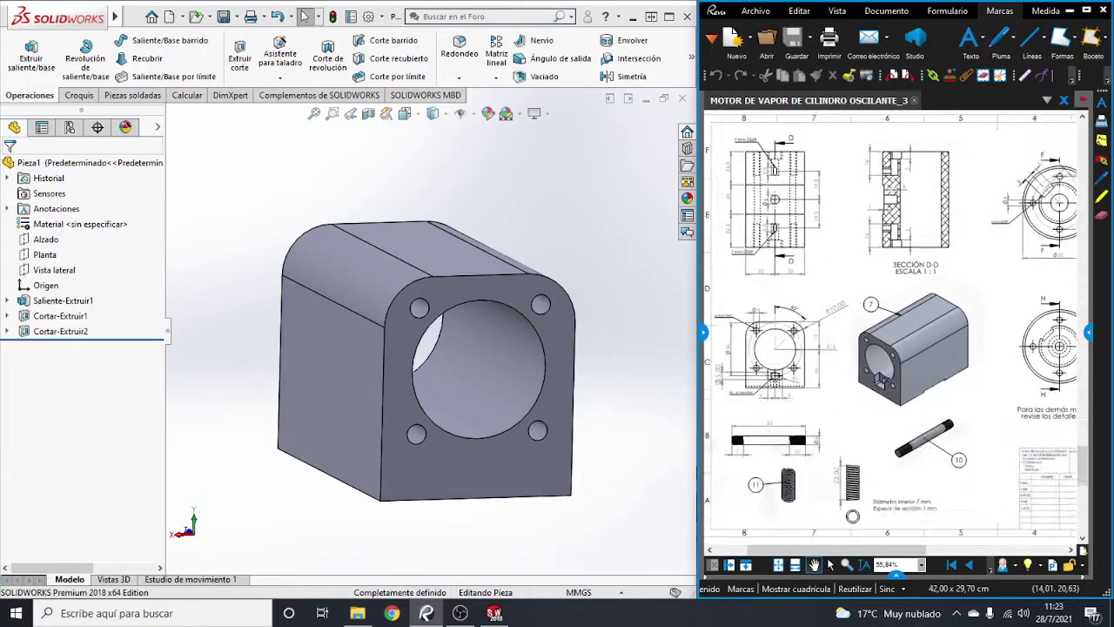
scroll(957, 505, up, 3)
scroll(958, 505, up, 2)
scroll(957, 505, up, 2)
scroll(892, 330, down, 1)
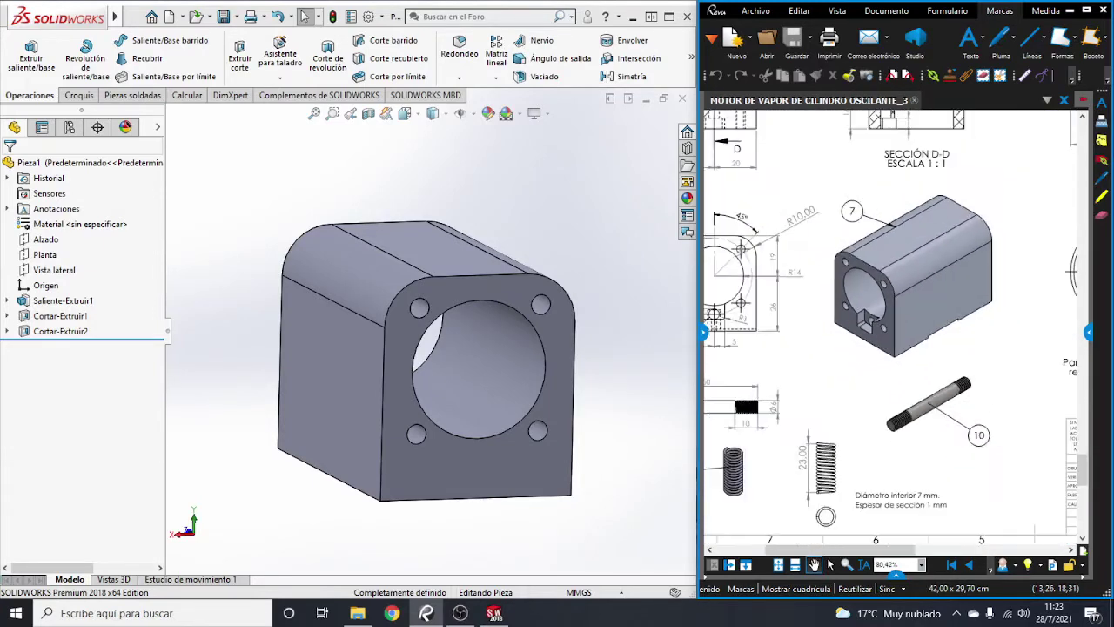
scroll(892, 331, down, 1)
scroll(892, 331, down, 1)
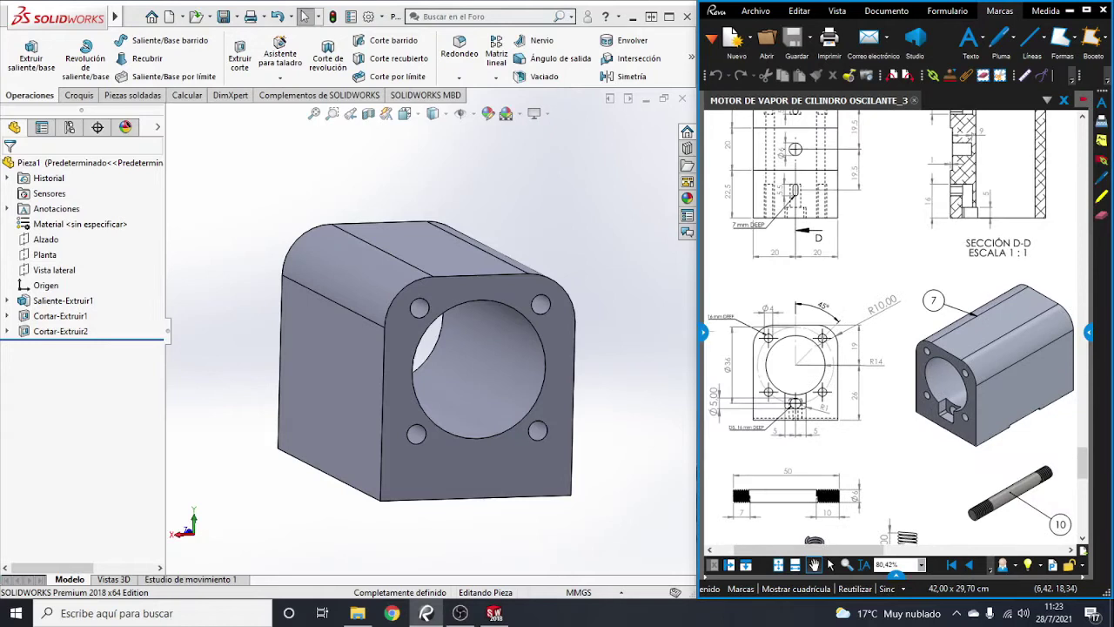
scroll(756, 428, up, 2)
scroll(756, 428, up, 2)
scroll(756, 427, up, 2)
scroll(756, 428, up, 2)
drag(888, 401, 895, 330)
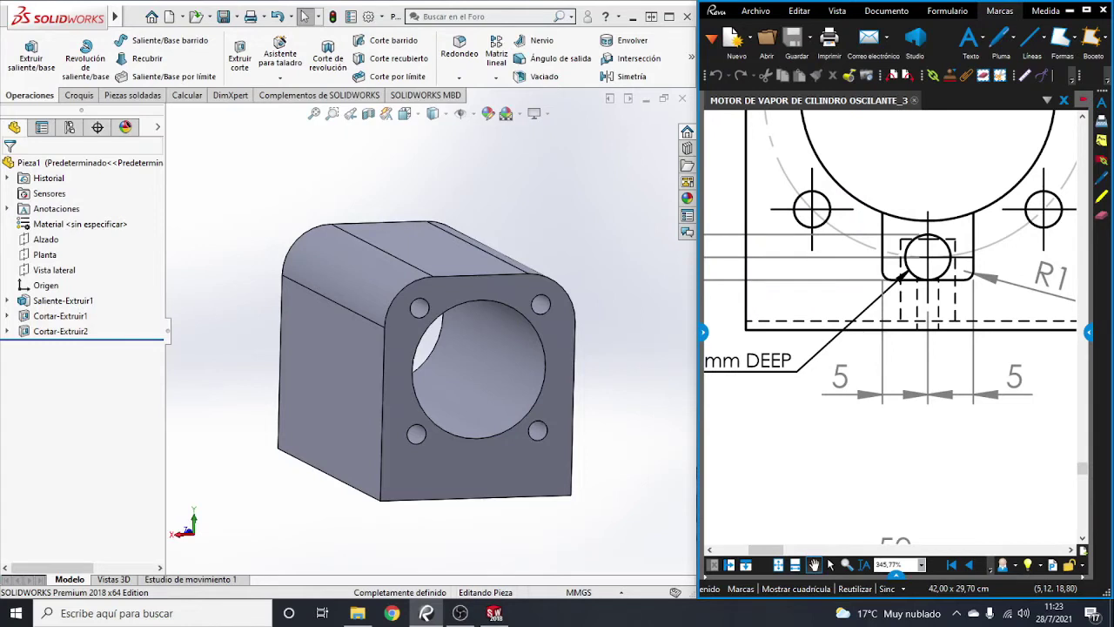
scroll(893, 331, down, 2)
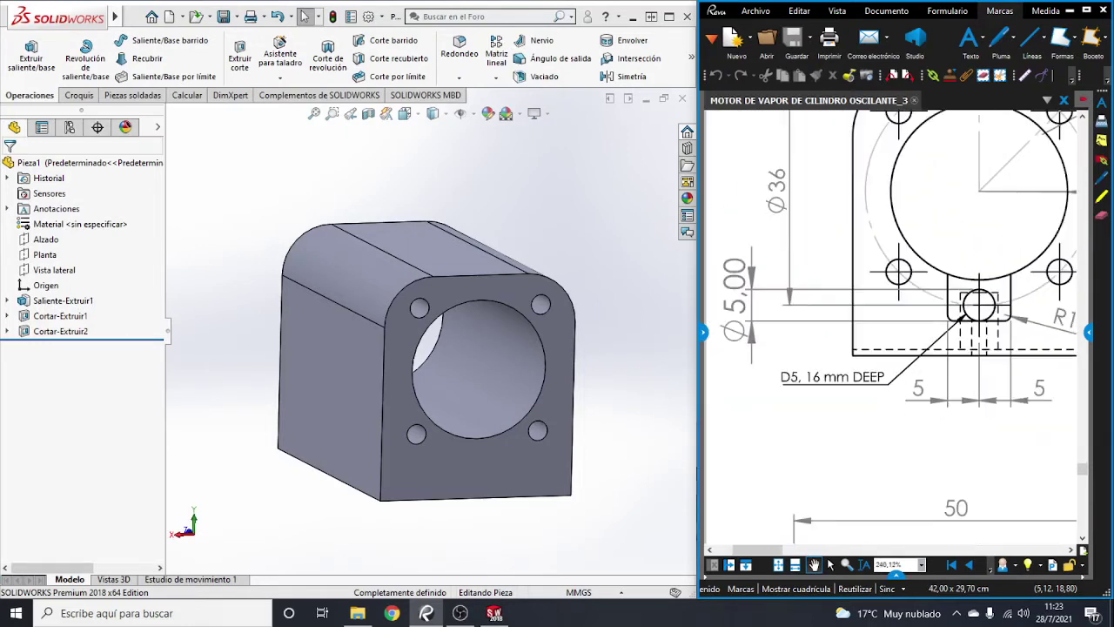
scroll(901, 341, down, 1)
scroll(983, 335, up, 1)
scroll(983, 335, up, 1)
scroll(983, 335, up, 1)
scroll(983, 336, up, 1)
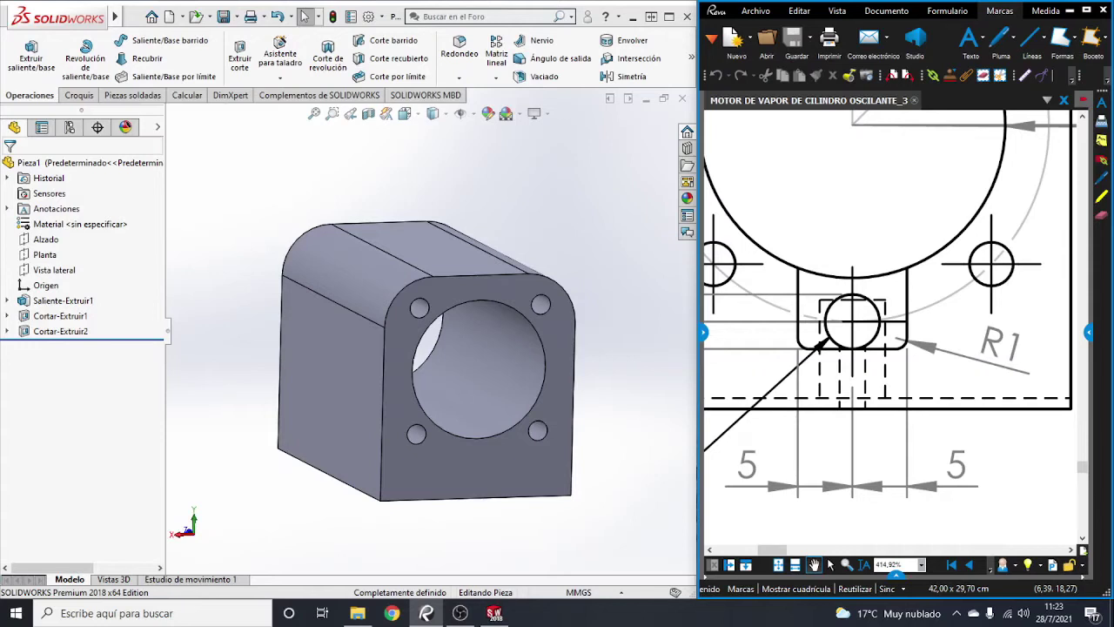
scroll(860, 321, up, 2)
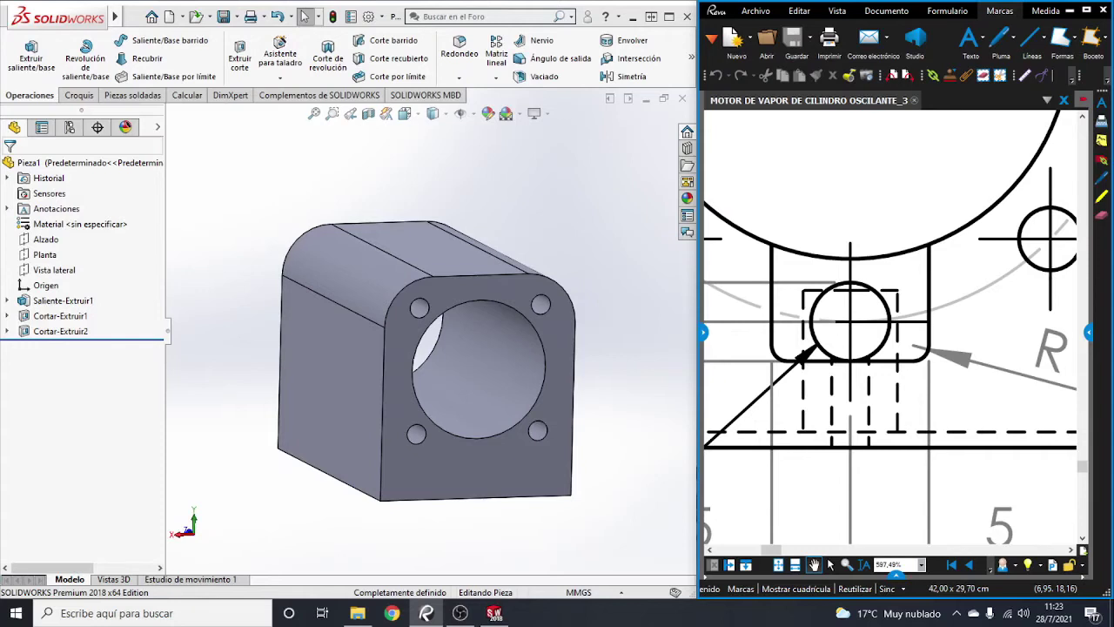
scroll(890, 326, down, 5)
ctrl+scroll(890, 326, up, 2)
ctrl+scroll(891, 326, down, 2)
ctrl+scroll(890, 327, down, 1)
ctrl+scroll(891, 327, down, 2)
ctrl+scroll(890, 326, down, 1)
scroll(891, 326, up, 2)
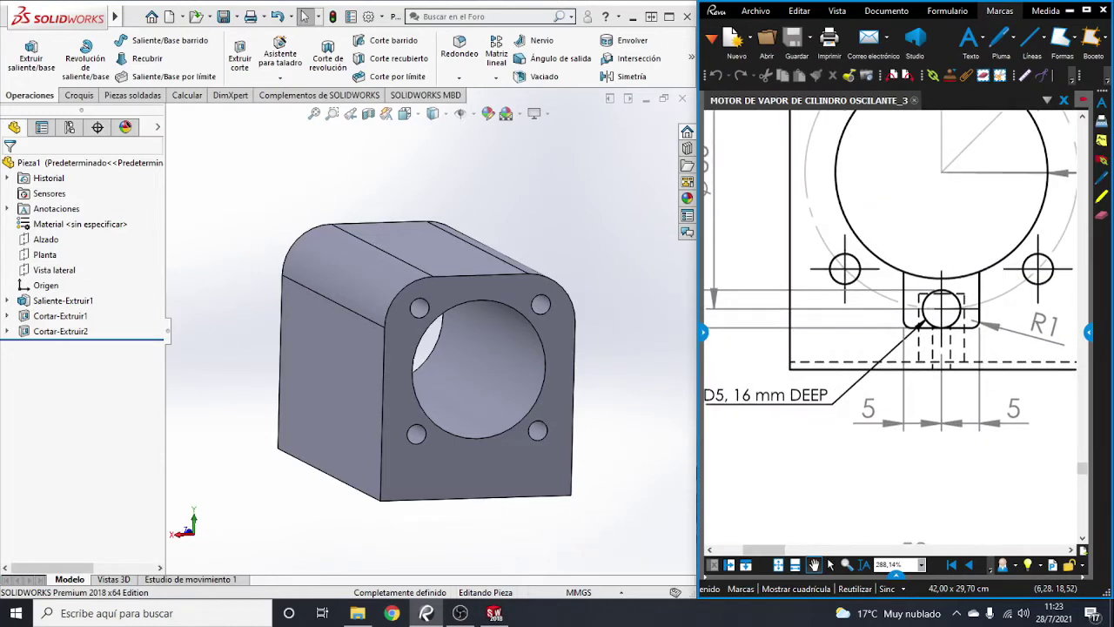
scroll(891, 326, up, 1)
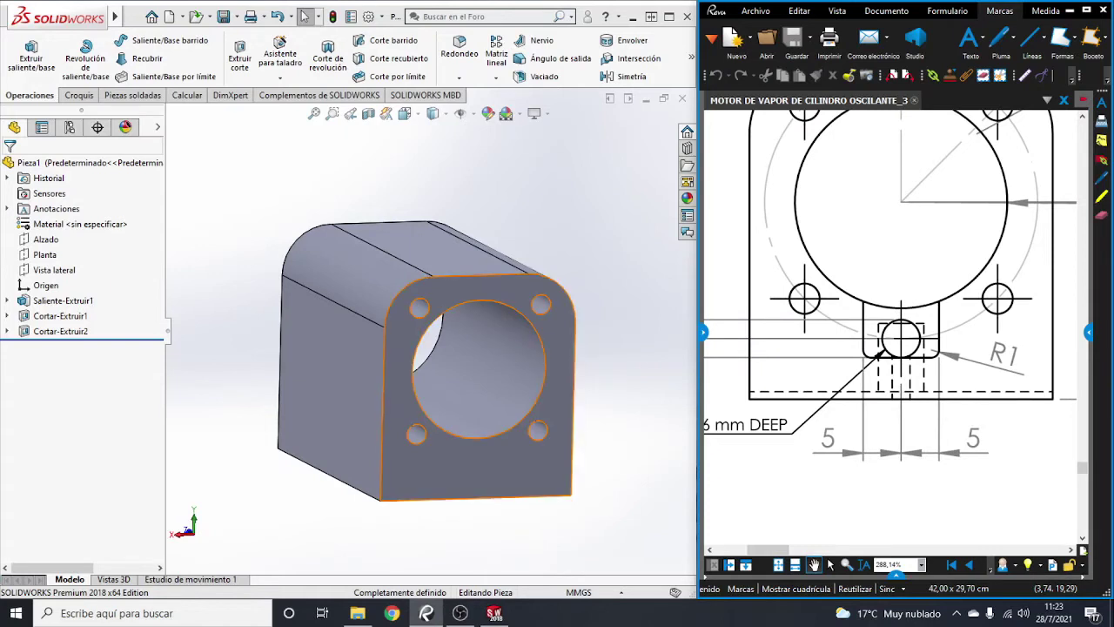
Step: Start a sketch on the front face with a radius-18 construction circle at the origin
click(492, 454)
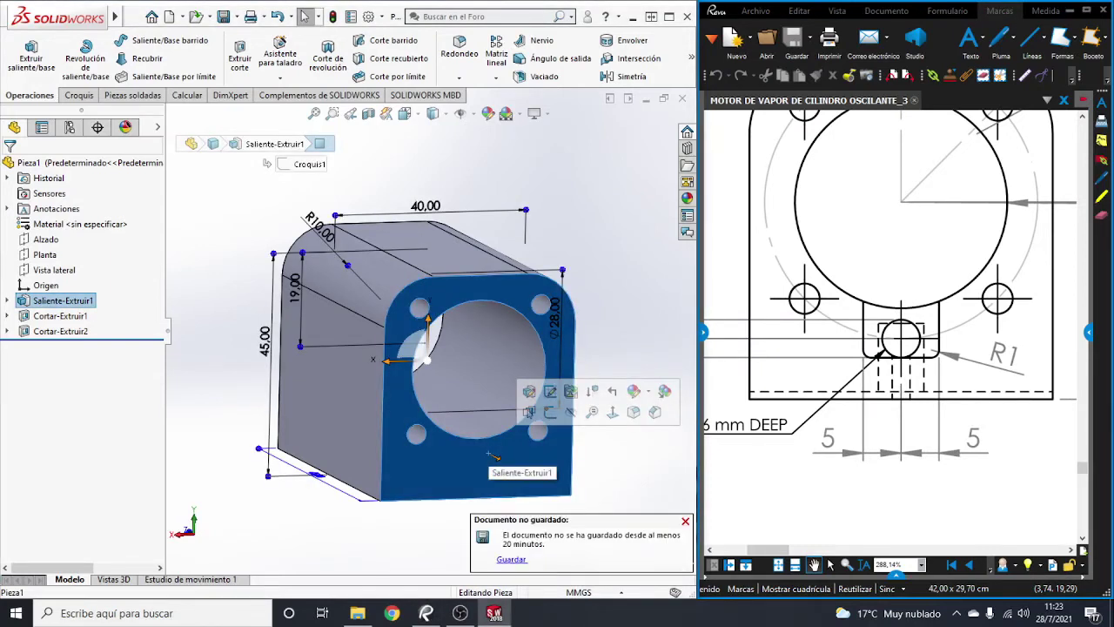
key(ctrl+8)
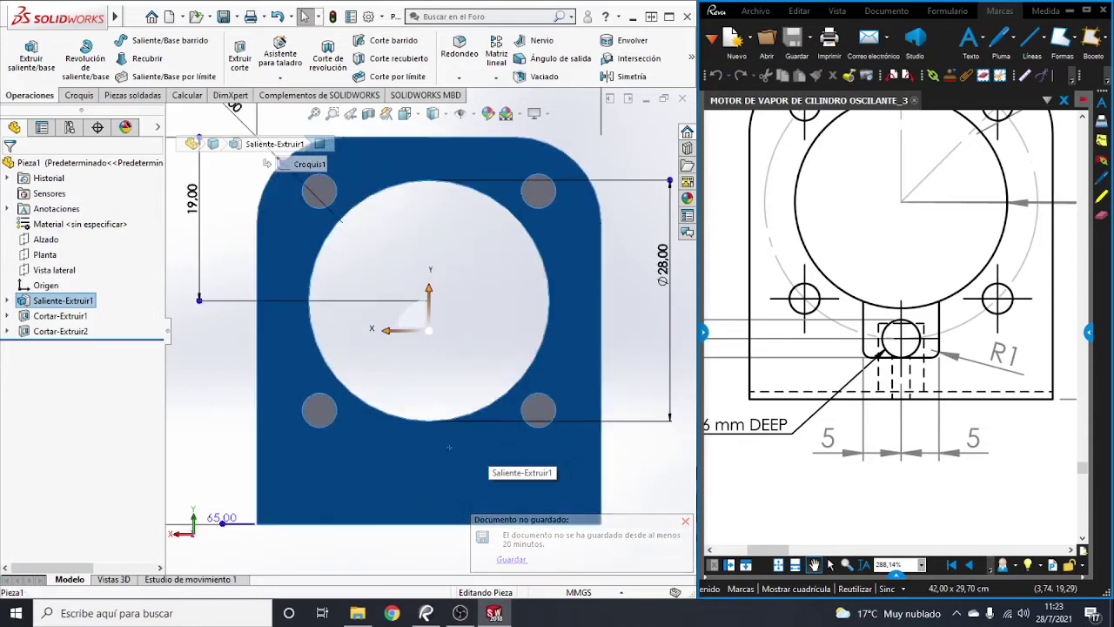
click(79, 95)
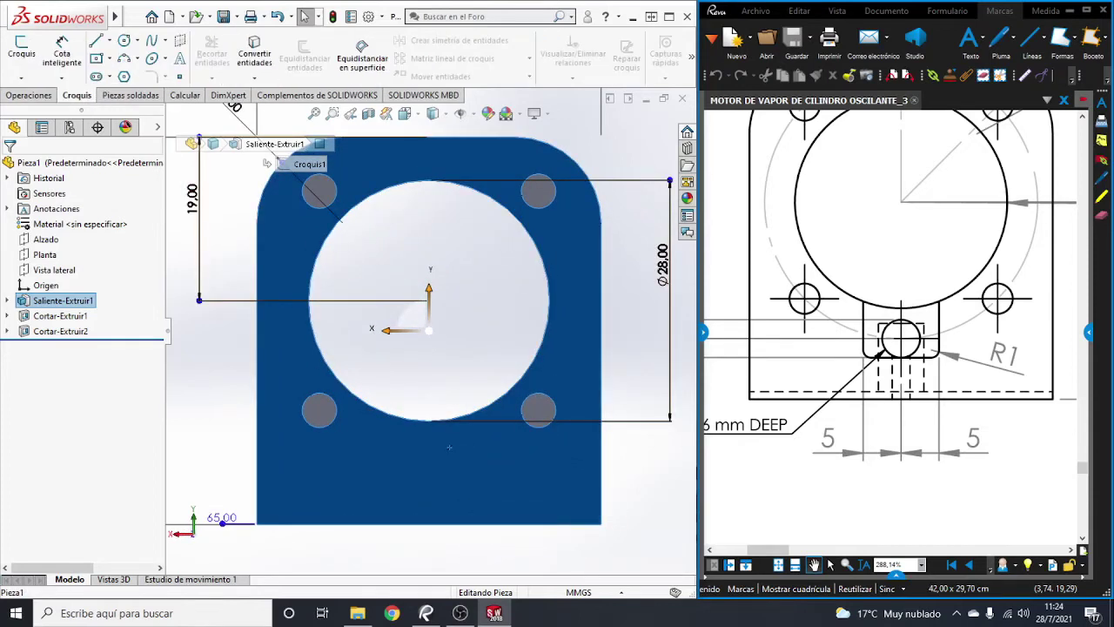
click(137, 40)
click(151, 57)
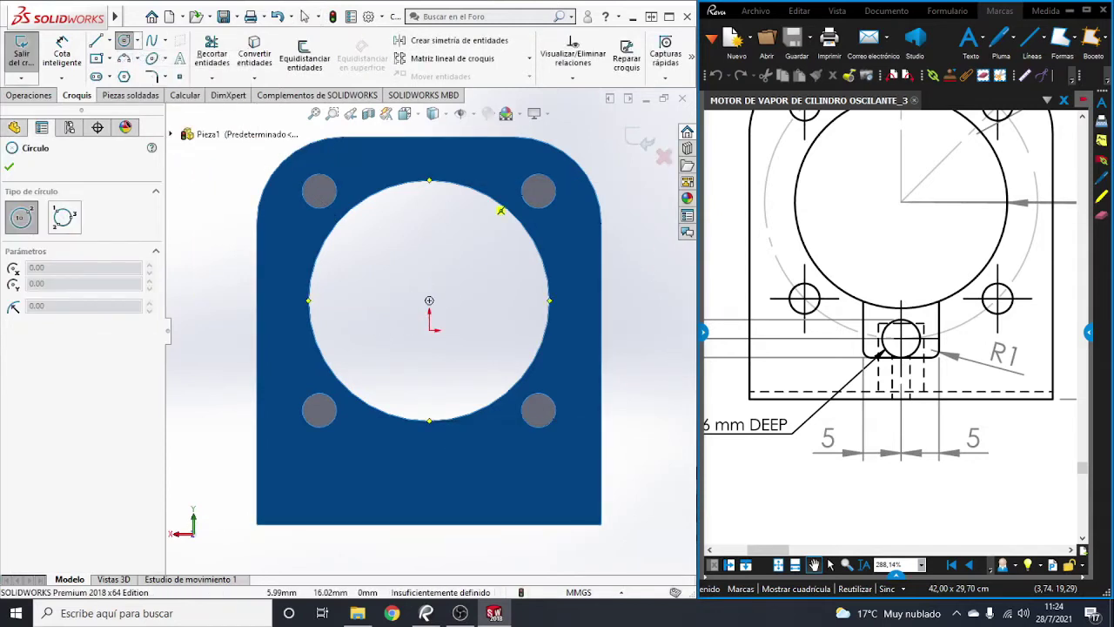
click(429, 300)
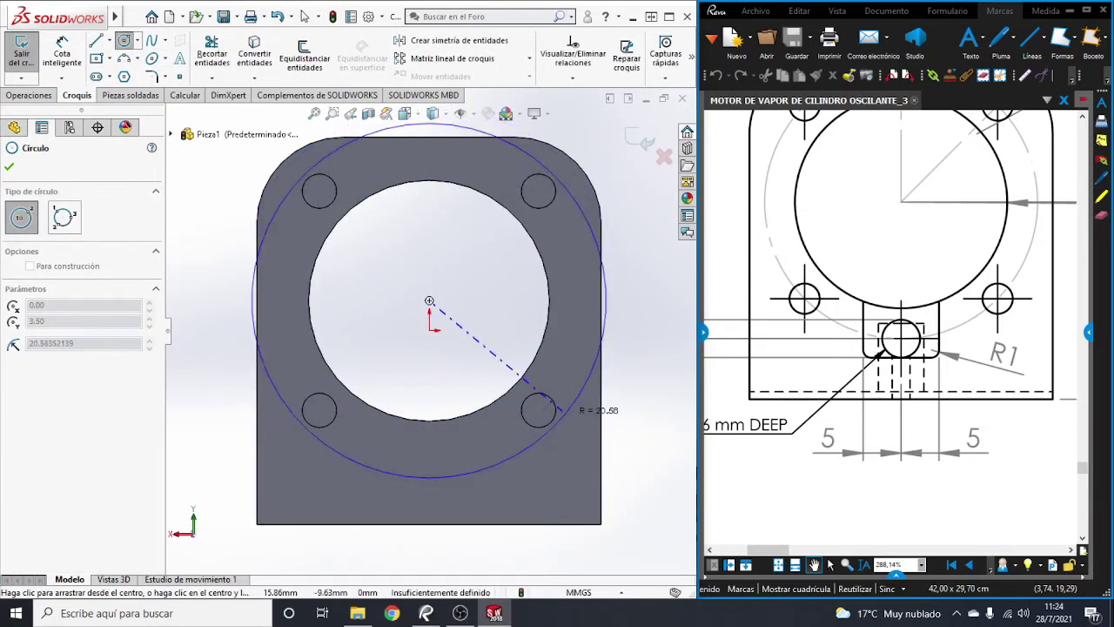
click(520, 420)
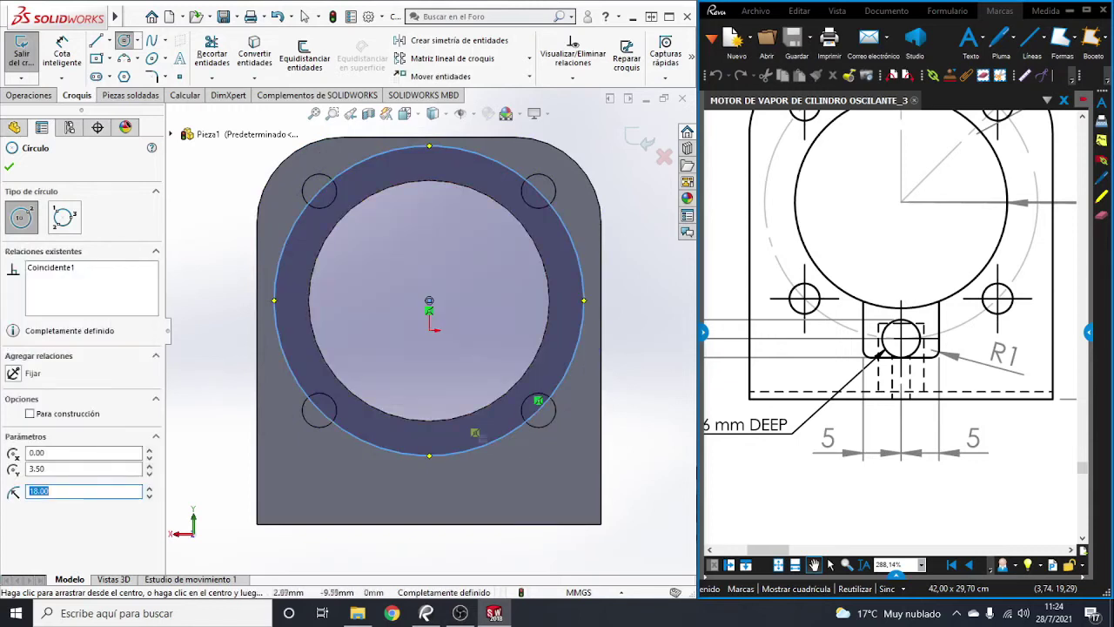
click(304, 16)
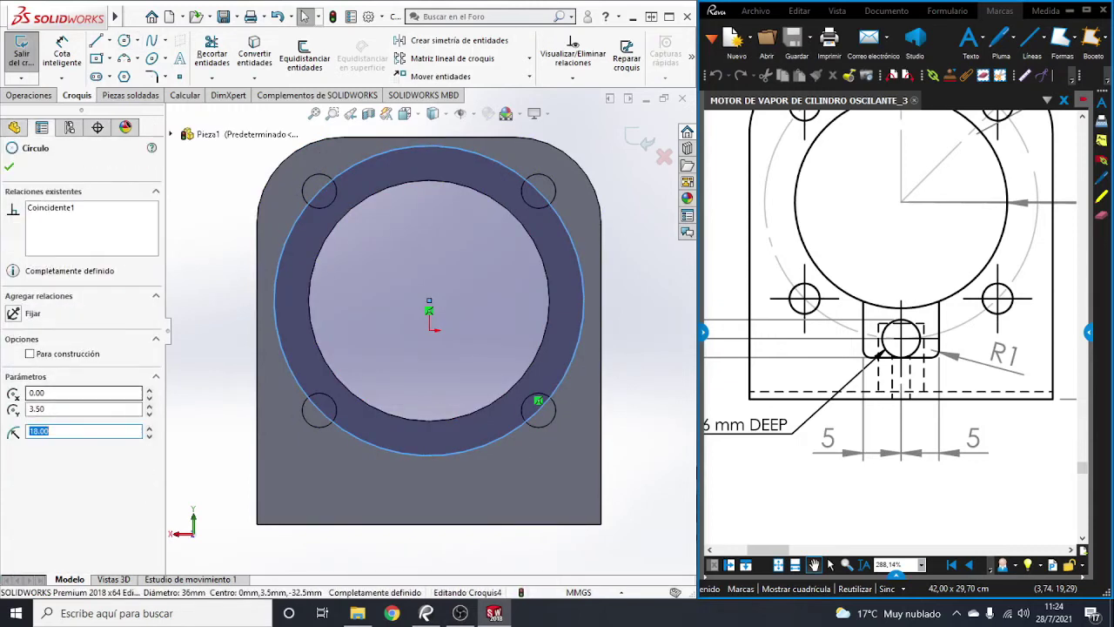
click(30, 353)
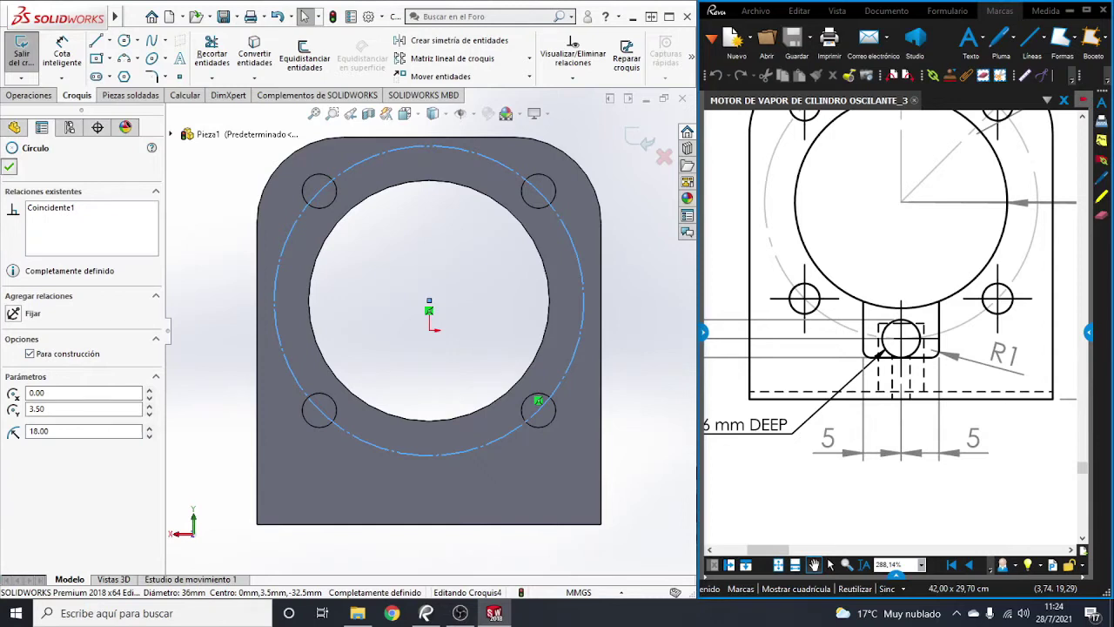
key(Escape)
Step: Draw a small circle on the construction circle directly below the bore
scroll(474, 540, down, 3)
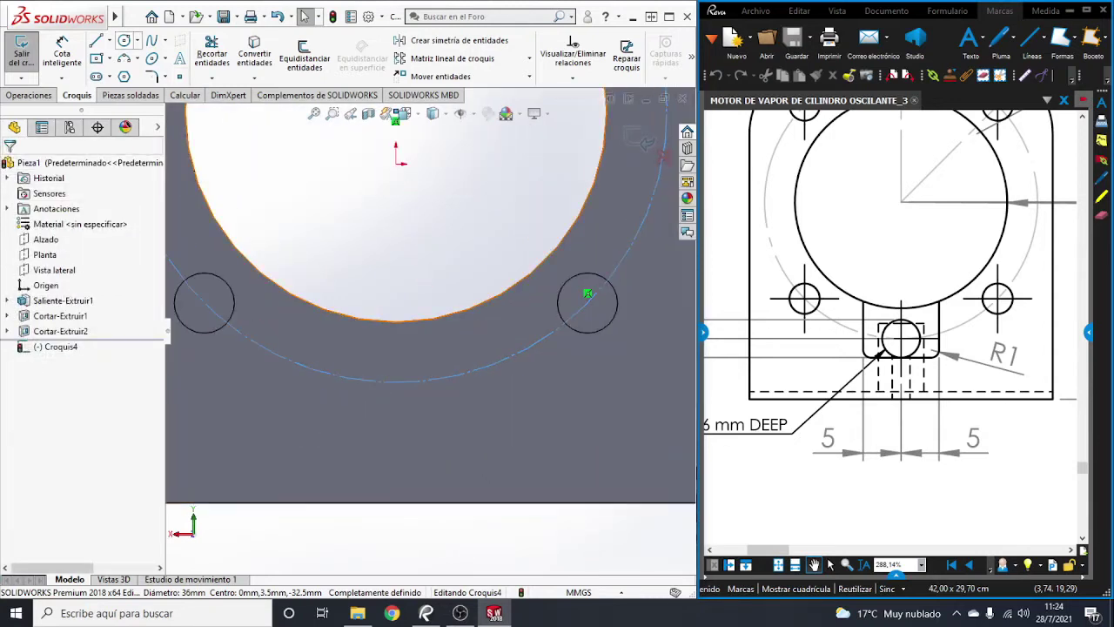
click(125, 41)
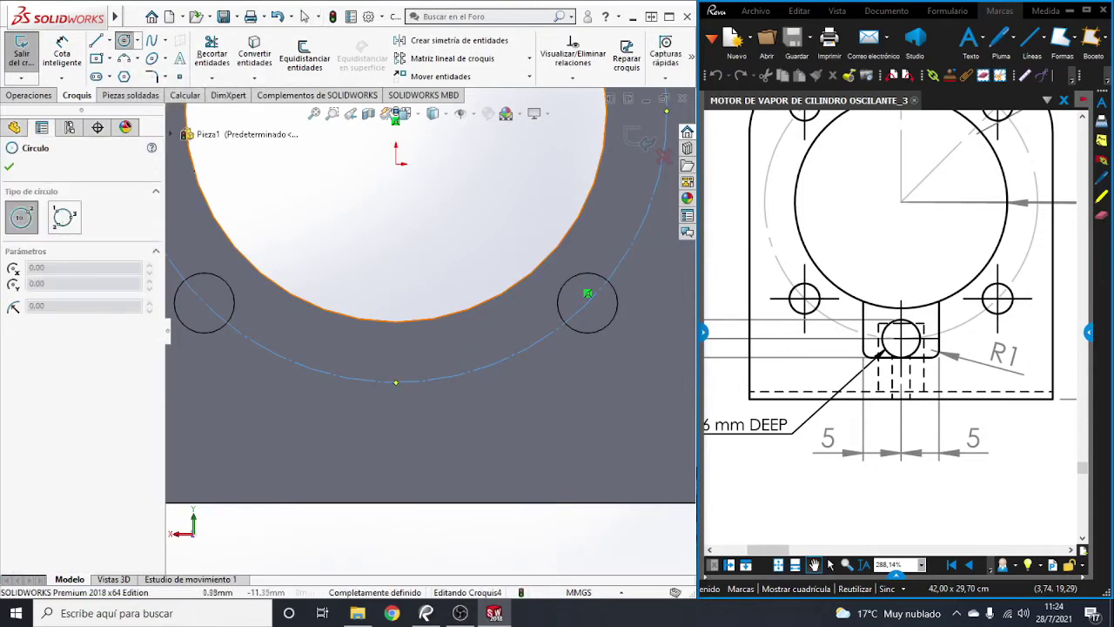
drag(396, 382, 425, 383)
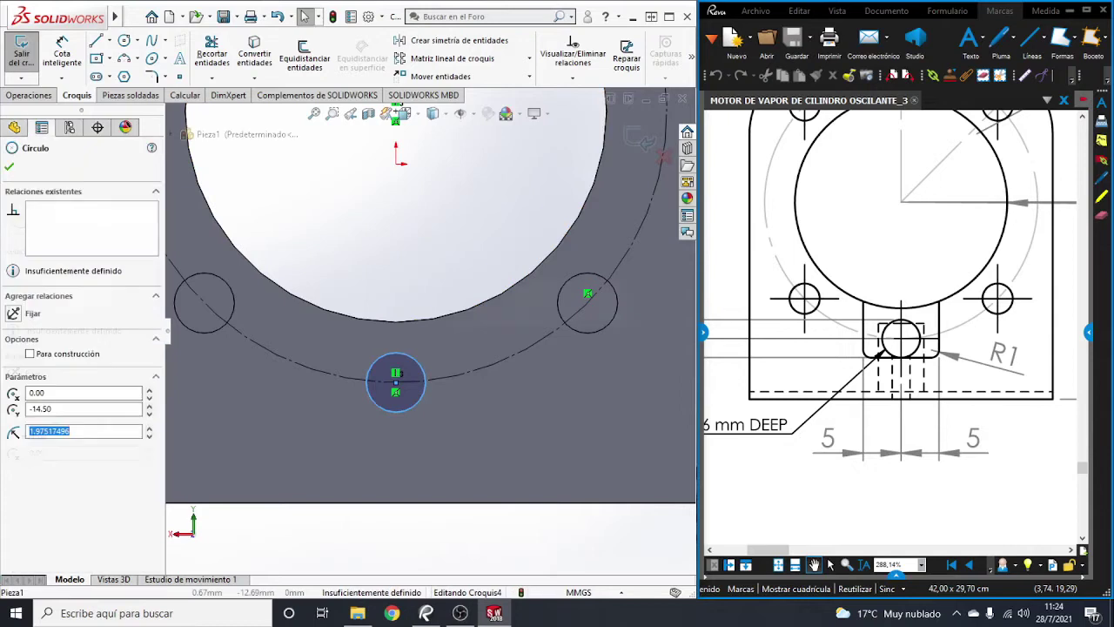
key(Escape)
Step: Dimension the small circle to Ø5 mm, checking the hole size on the drawing
click(62, 50)
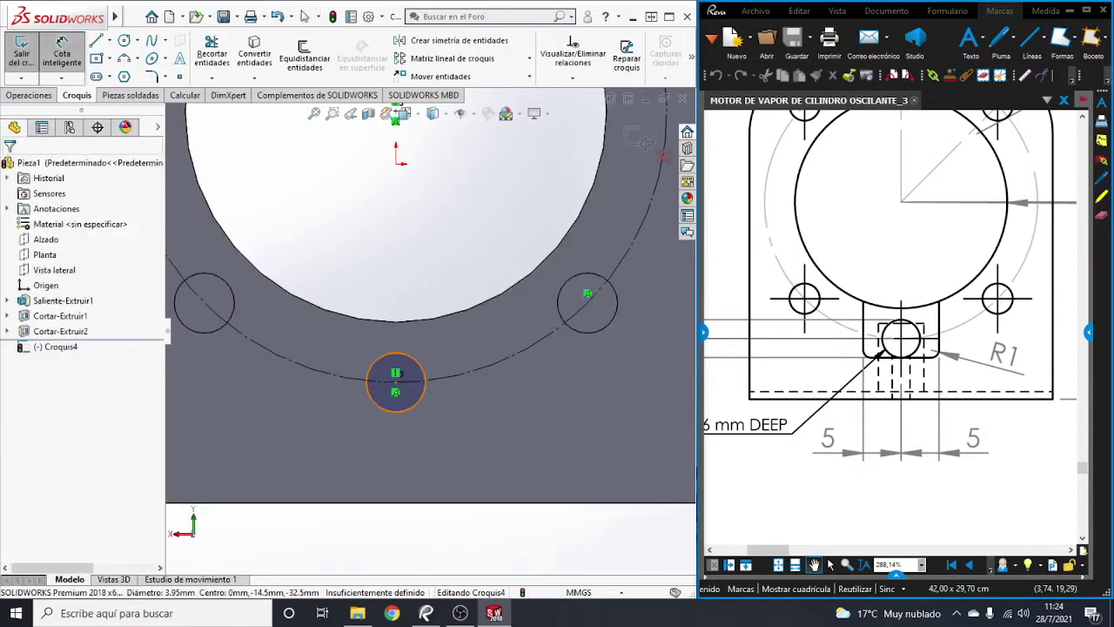
click(425, 383)
click(589, 376)
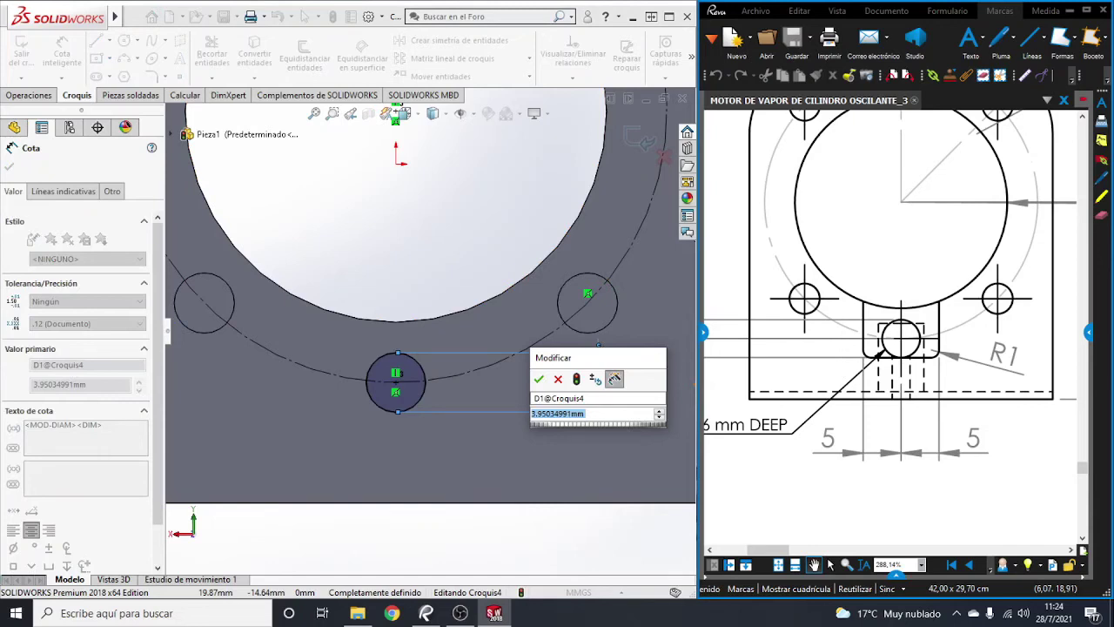
drag(783, 349, 918, 348)
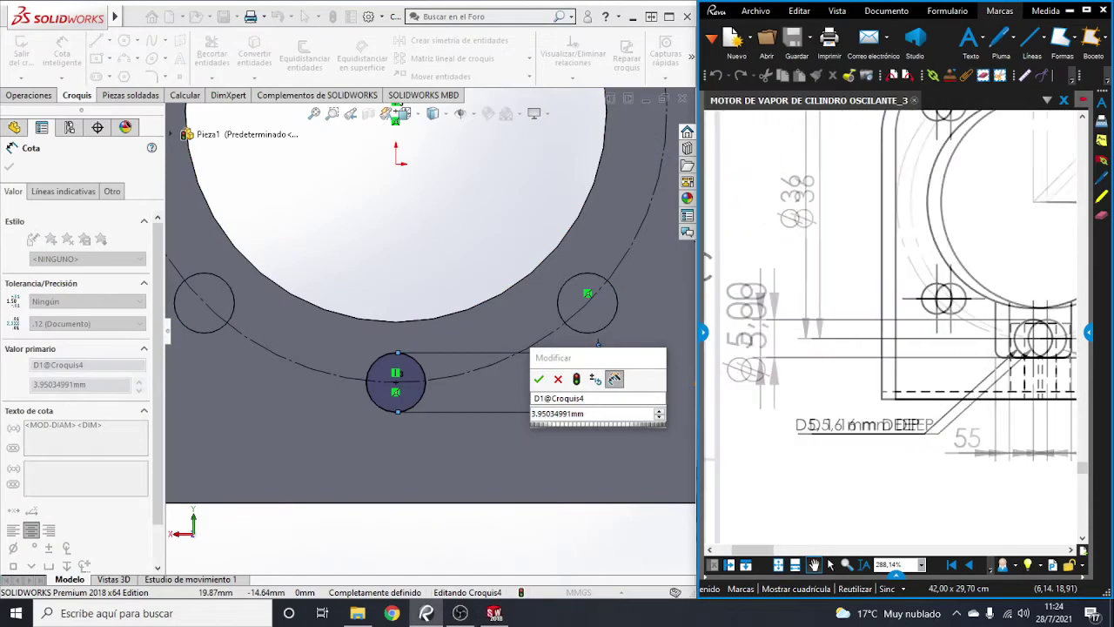
click(592, 413)
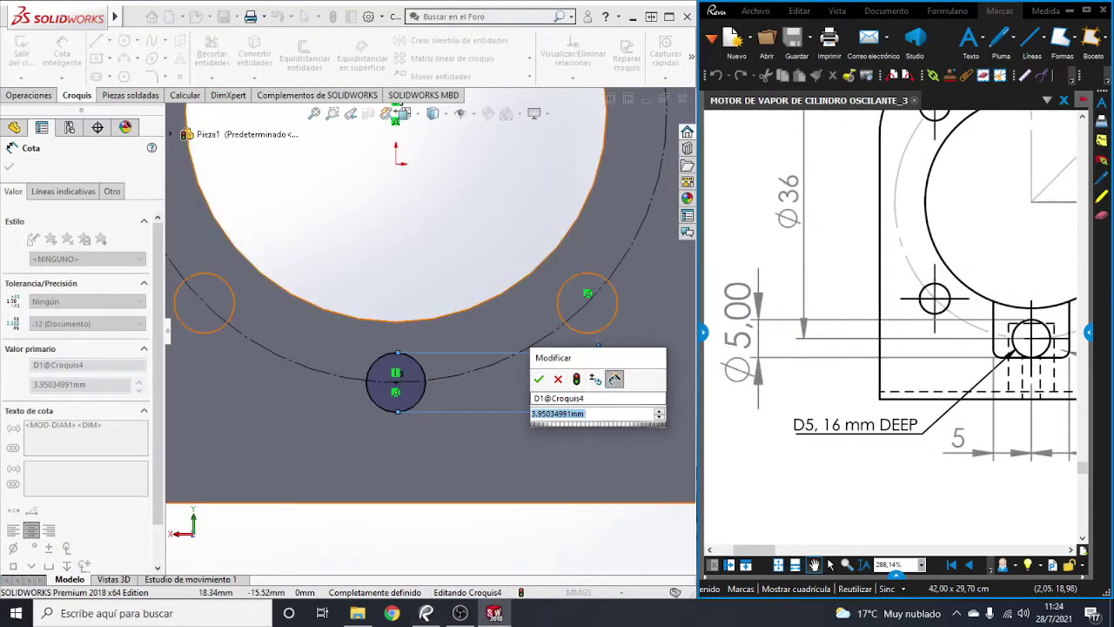
text(5)
key(Return)
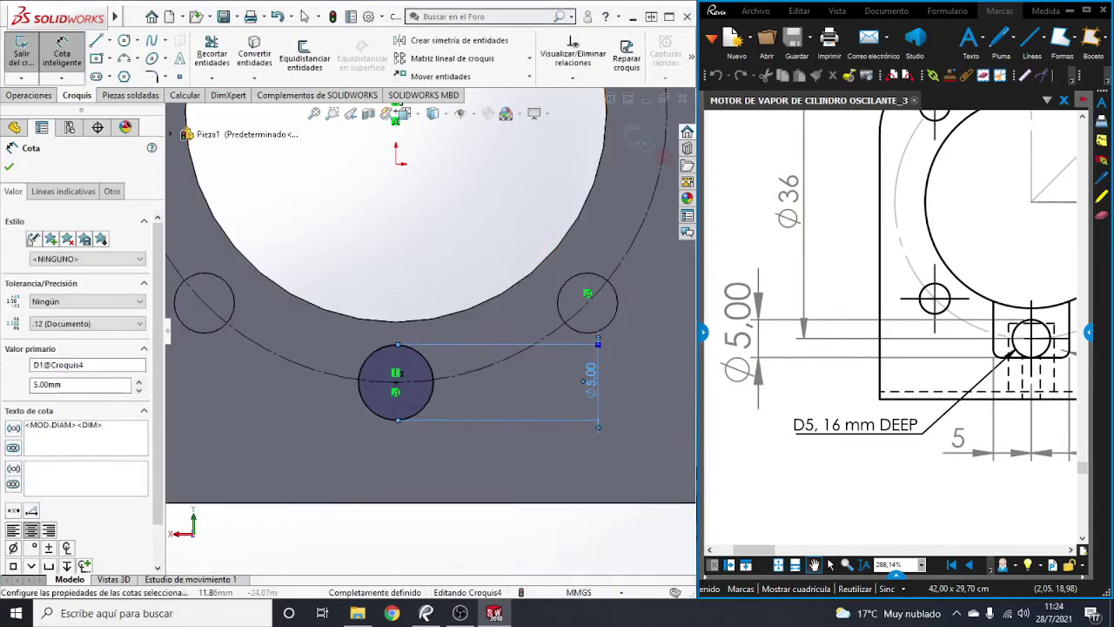
key(Escape)
drag(957, 348, 837, 353)
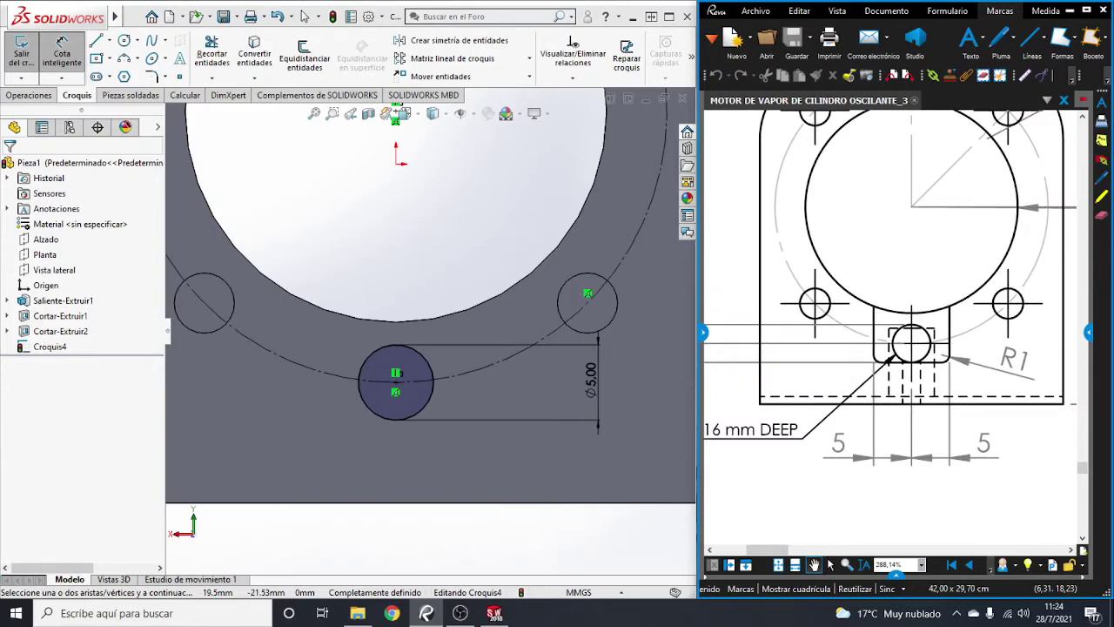
click(106, 41)
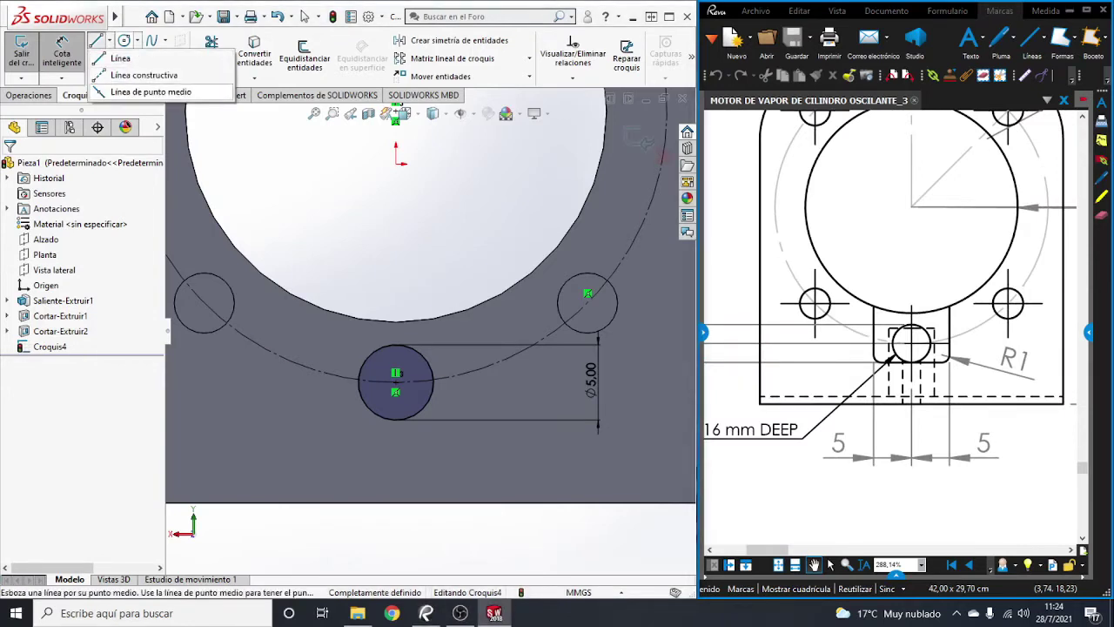
Step: Draw a midpoint line tangent to the Ø5 circle's bottom and dimension it to 10 mm
click(140, 89)
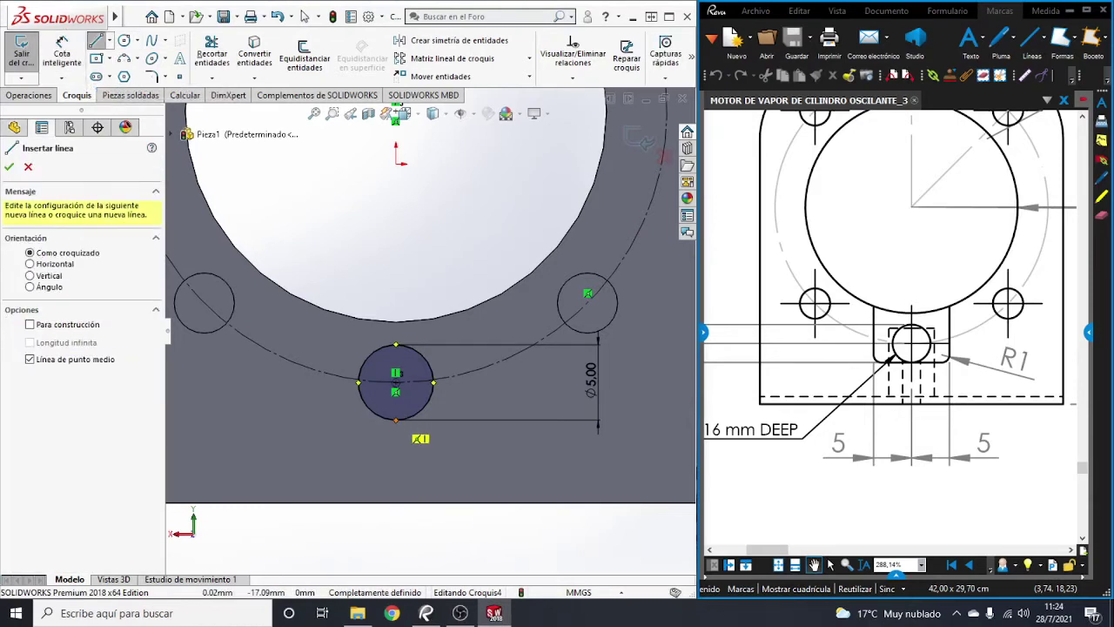
click(396, 420)
click(485, 421)
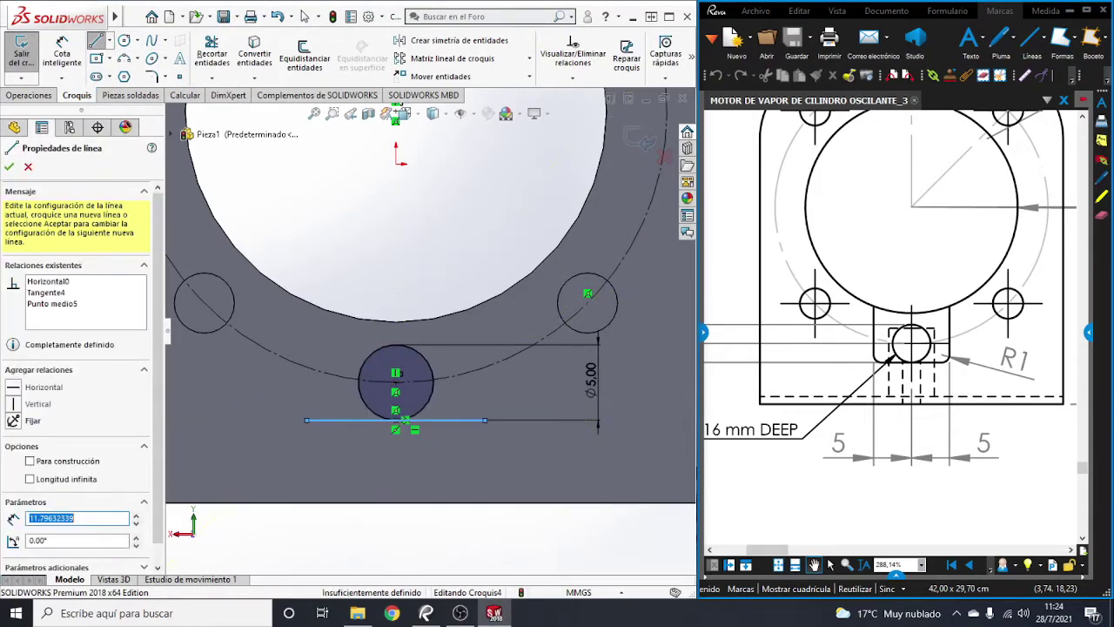
key(Escape)
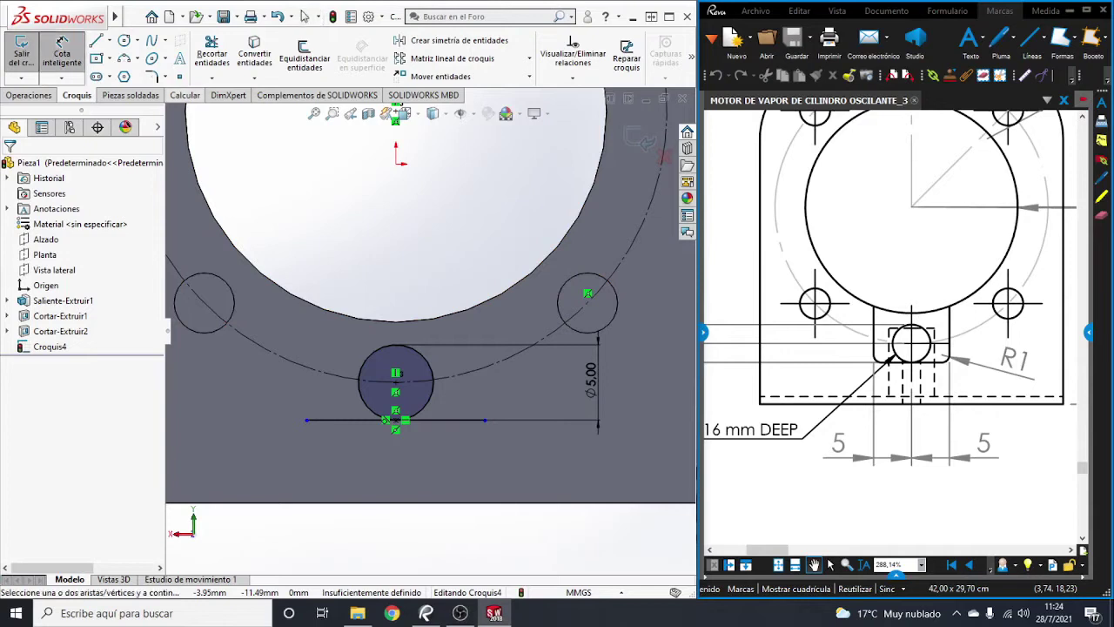
click(435, 420)
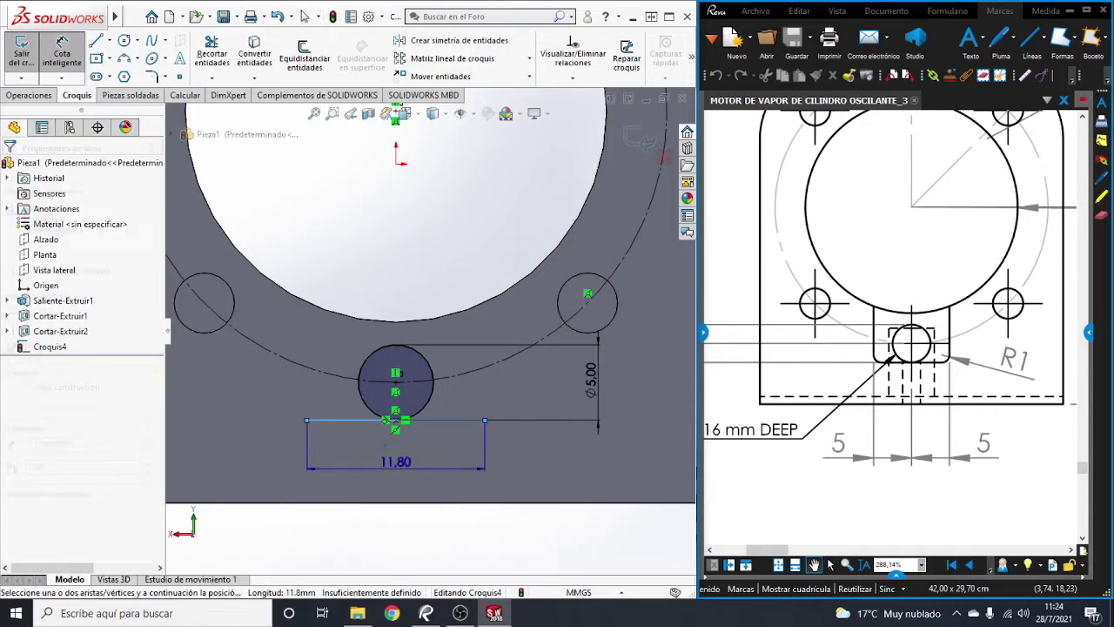
click(396, 466)
text(10)
key(Return)
click(305, 16)
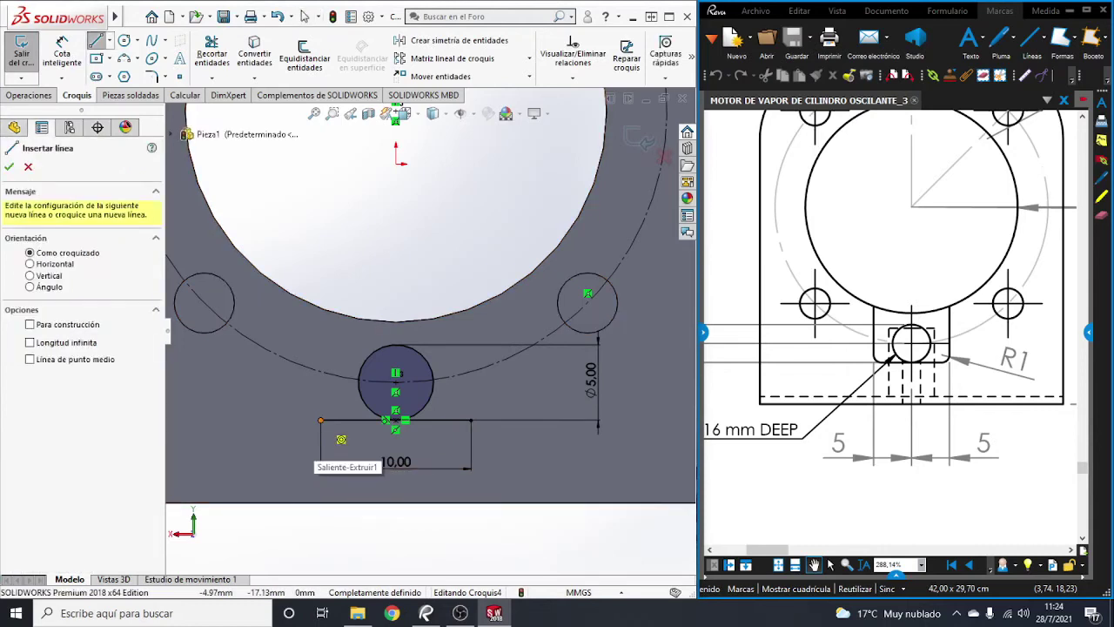
Step: Draw the two vertical slot sides up to the bore and trim their ends inside it
drag(320, 420, 321, 285)
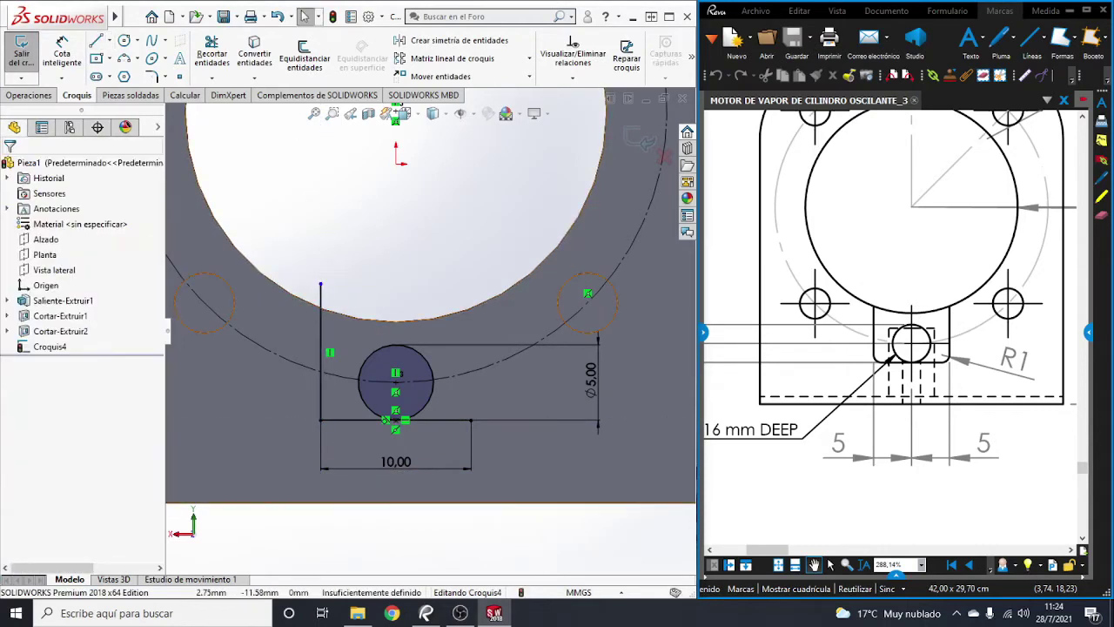
key(l)
drag(471, 421, 471, 271)
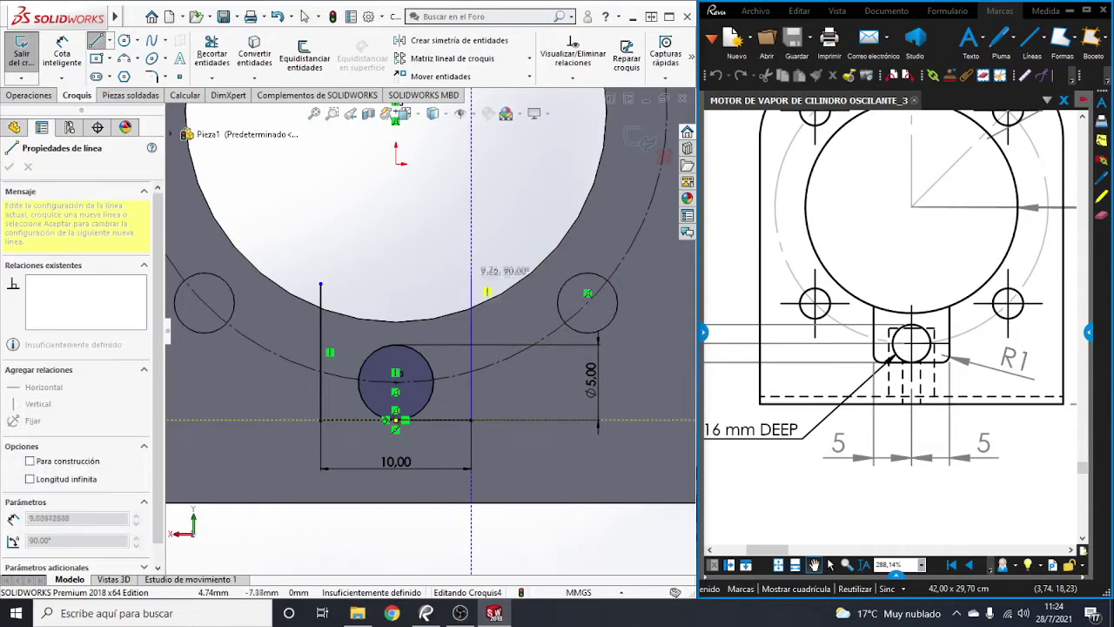
key(Escape)
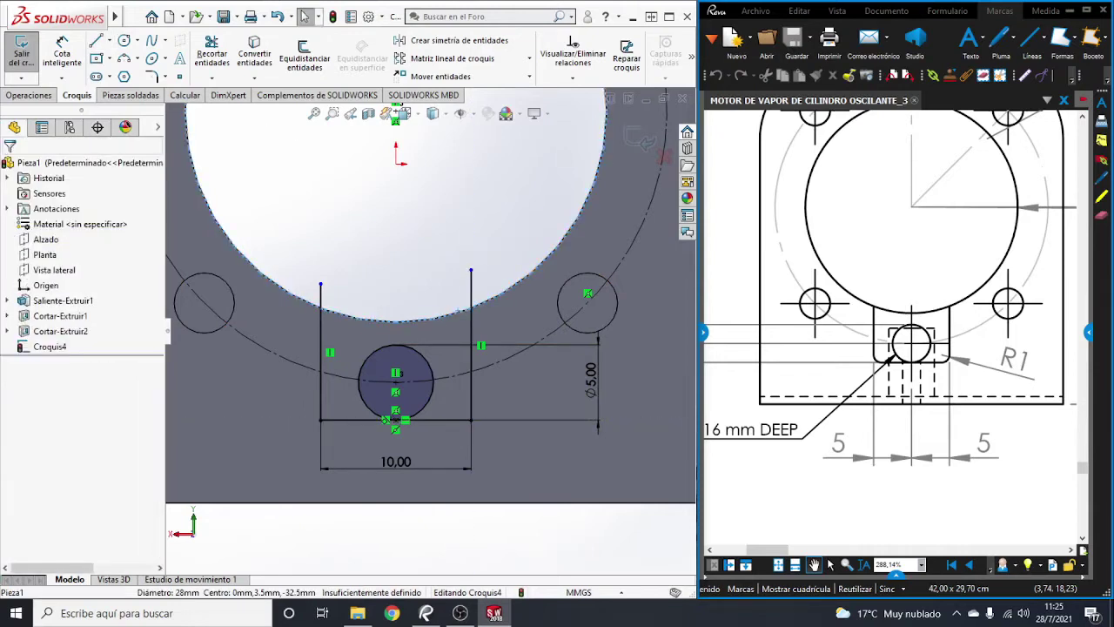
click(212, 54)
drag(301, 295, 495, 298)
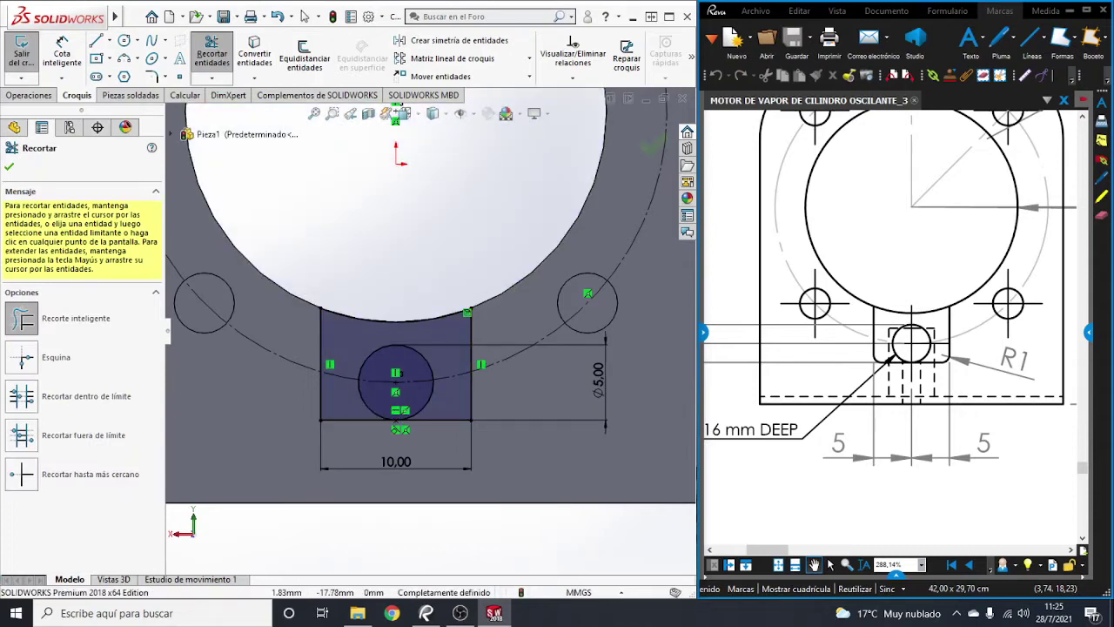
Step: Exit trimming and check the Ø5 circle inside the 10 mm slot outline
scroll(890, 331, down, 3)
scroll(891, 331, down, 5)
scroll(891, 331, down, 3)
scroll(890, 331, down, 3)
scroll(891, 331, up, 2)
scroll(891, 331, up, 4)
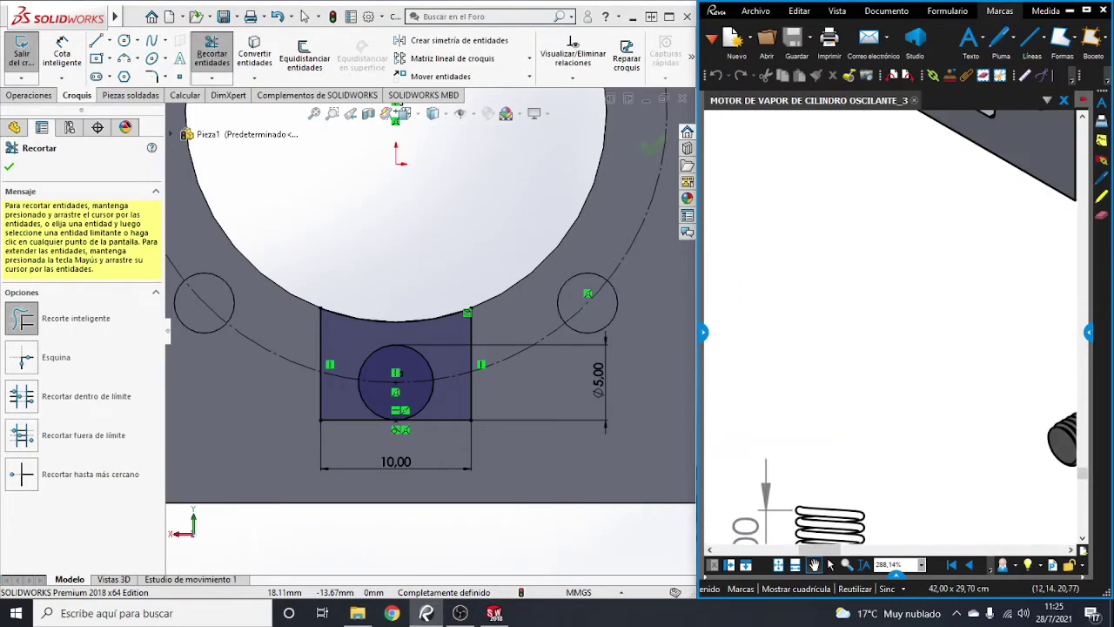
scroll(891, 331, up, 3)
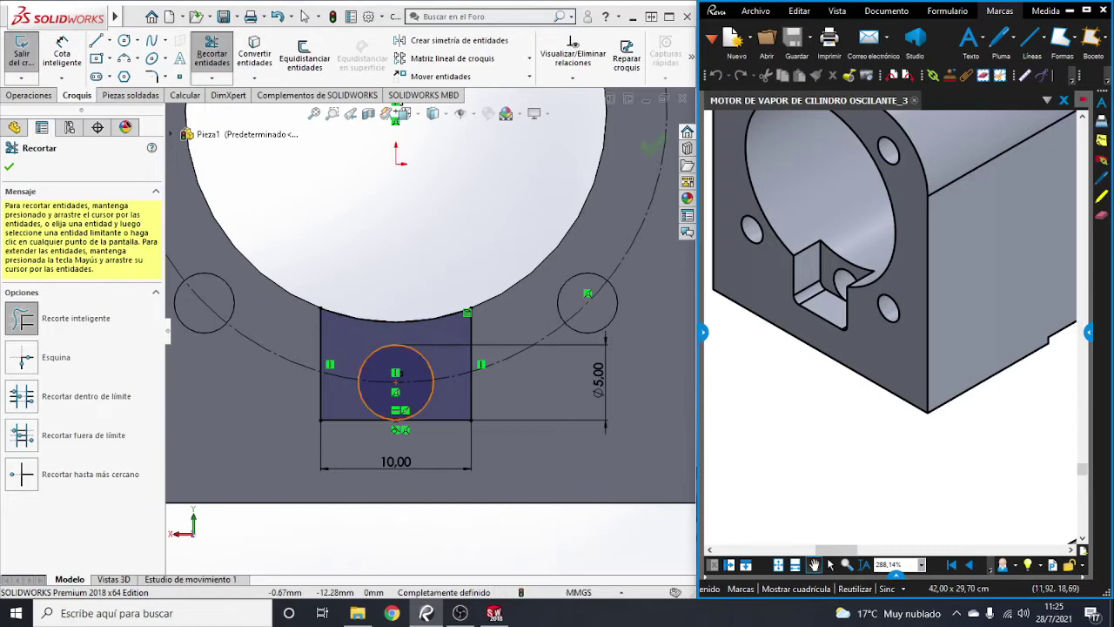
click(382, 344)
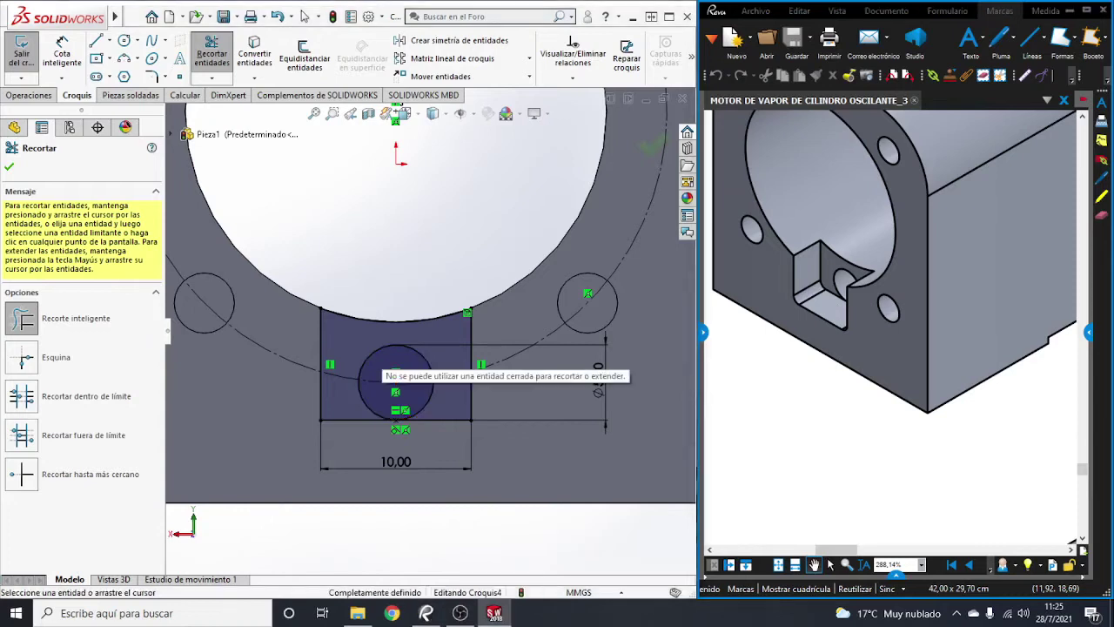
key(Escape)
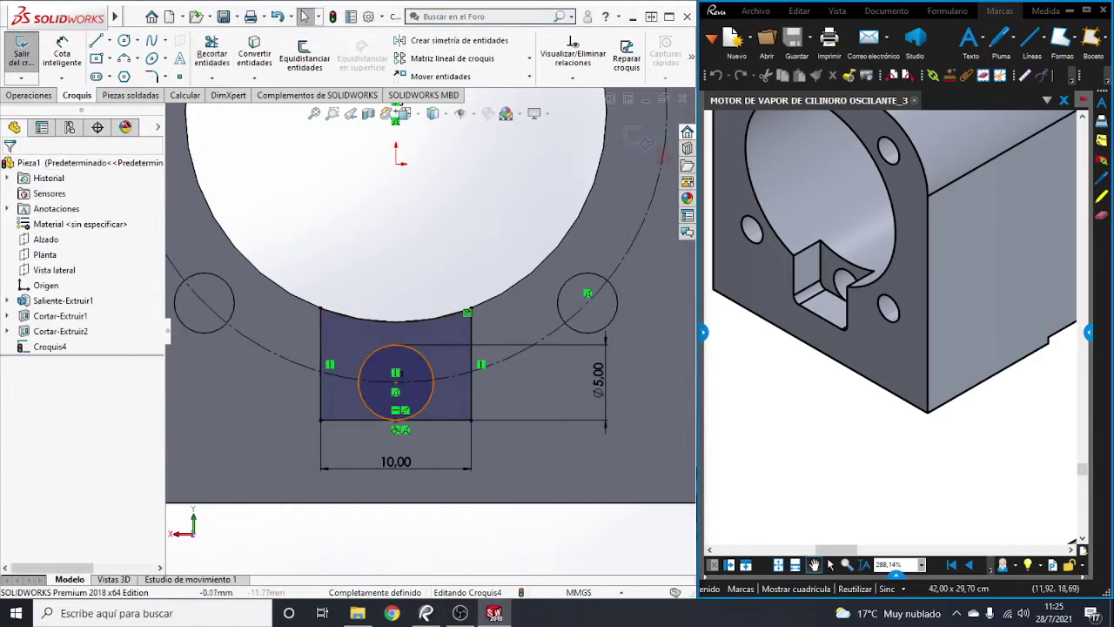
click(369, 357)
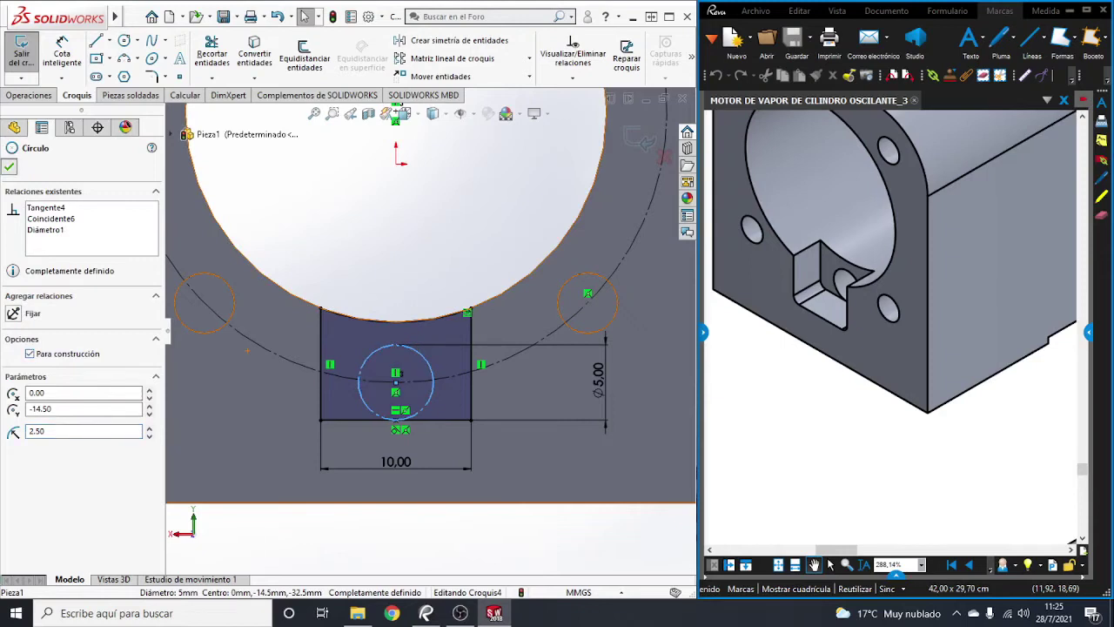
click(247, 350)
Step: Tilt the part slightly and start an extruded cut from the pocket sketch
middle_drag(247, 351, 427, 326)
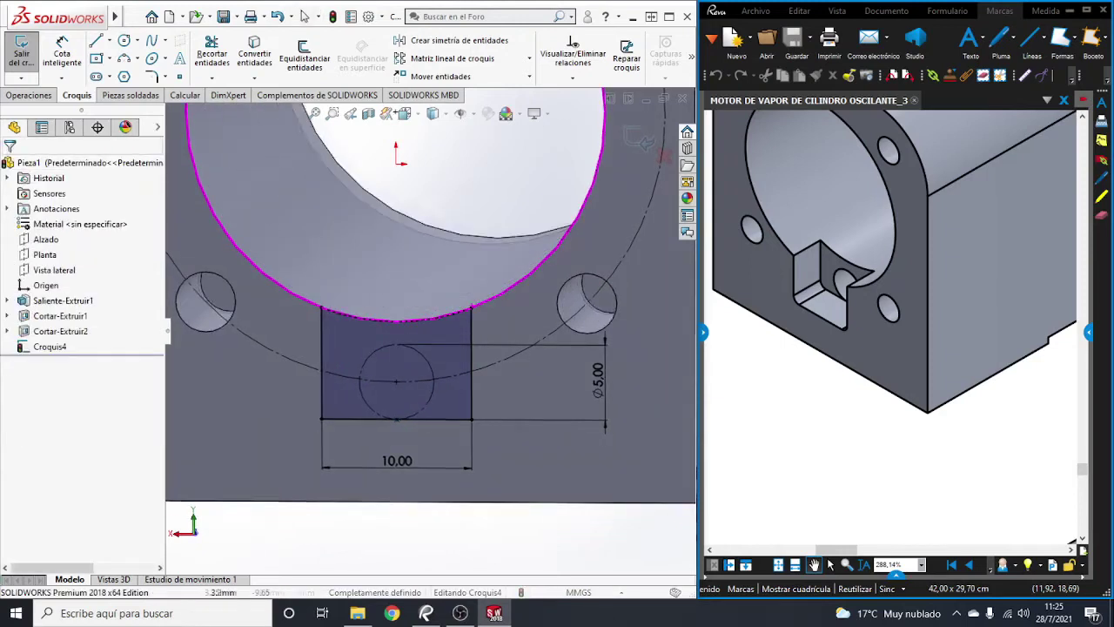
click(29, 95)
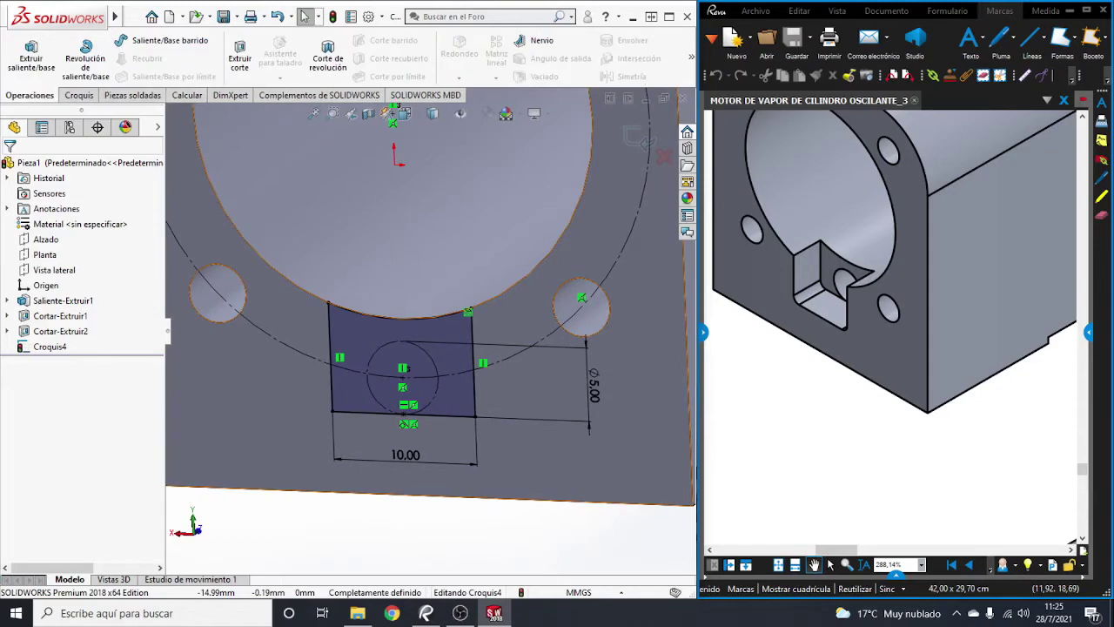
click(240, 54)
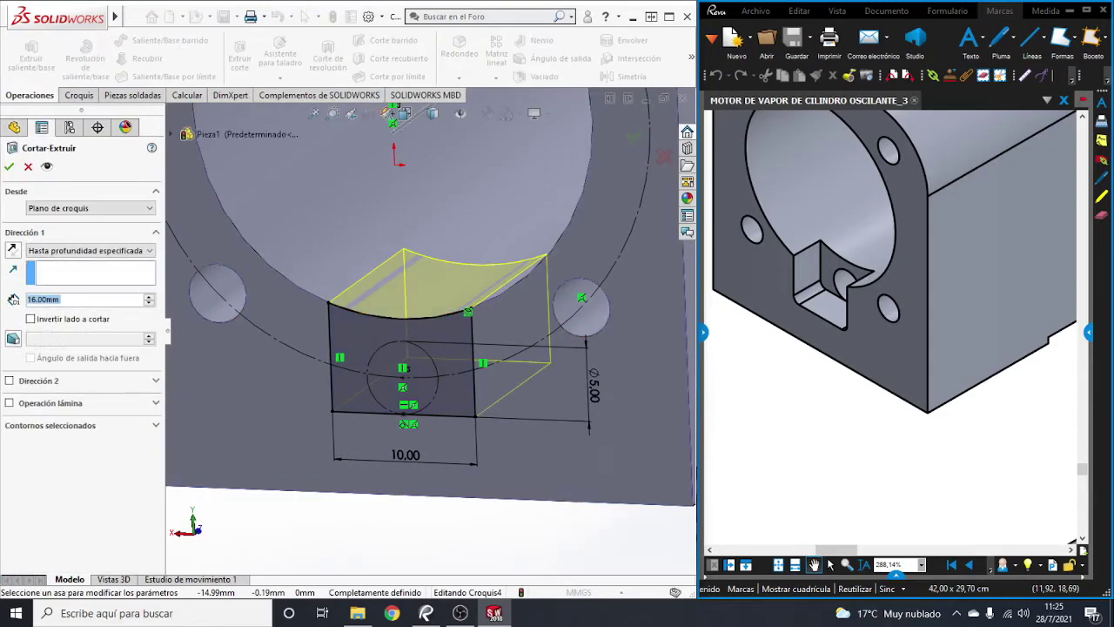
Step: Check the depth callouts and Sección D-D in Revu, then enter the depth for Cortar-Extruir3
drag(784, 262, 905, 400)
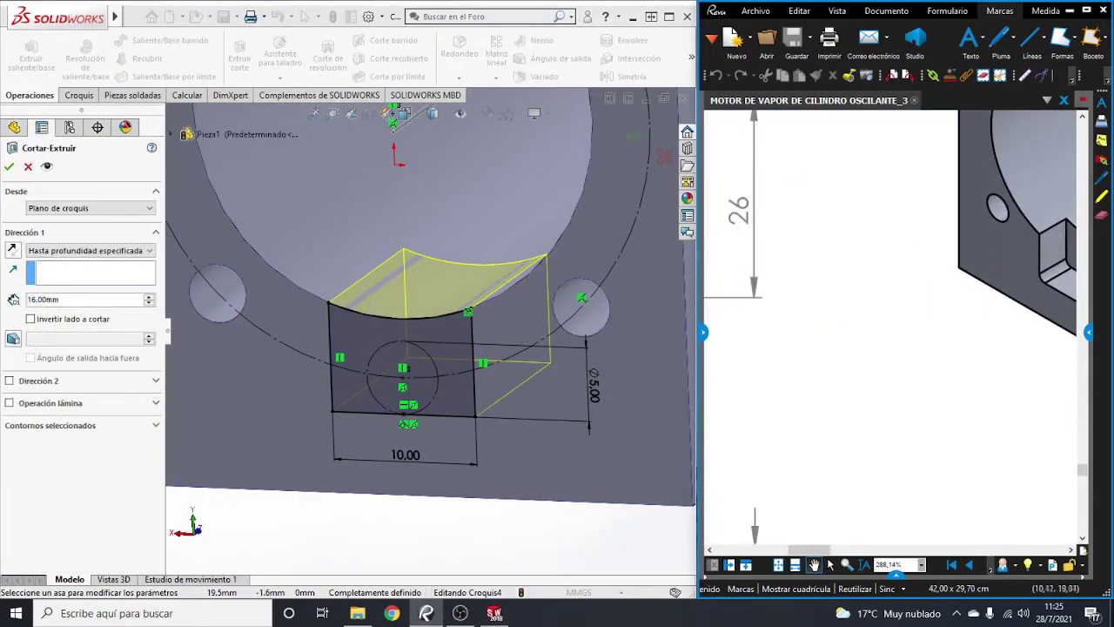
drag(871, 262, 839, 533)
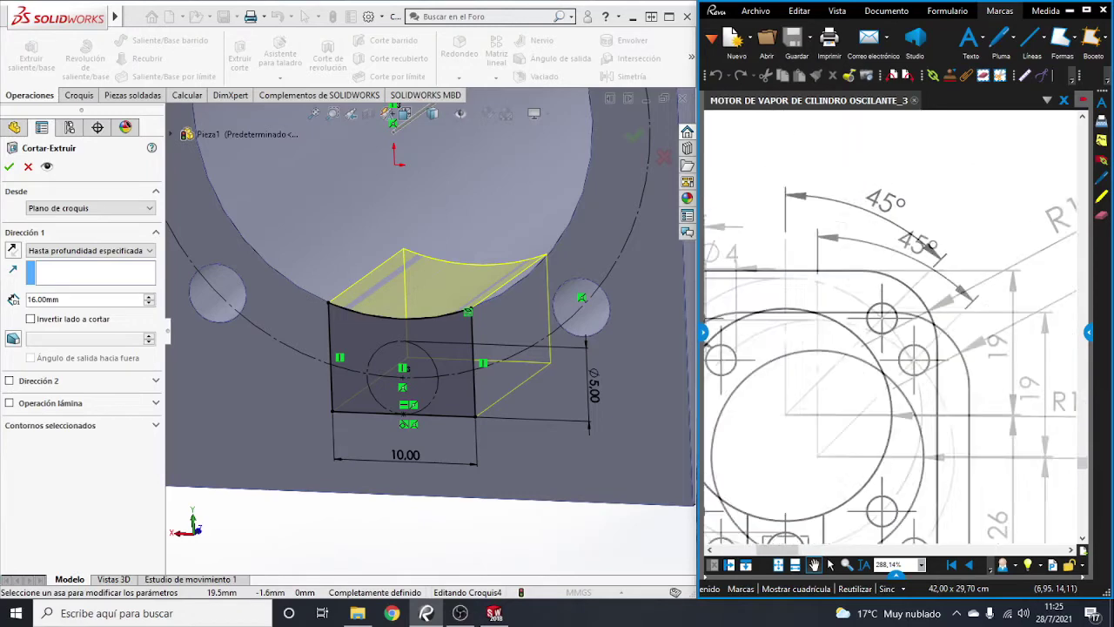
drag(870, 261, 906, 379)
scroll(895, 331, down, 2)
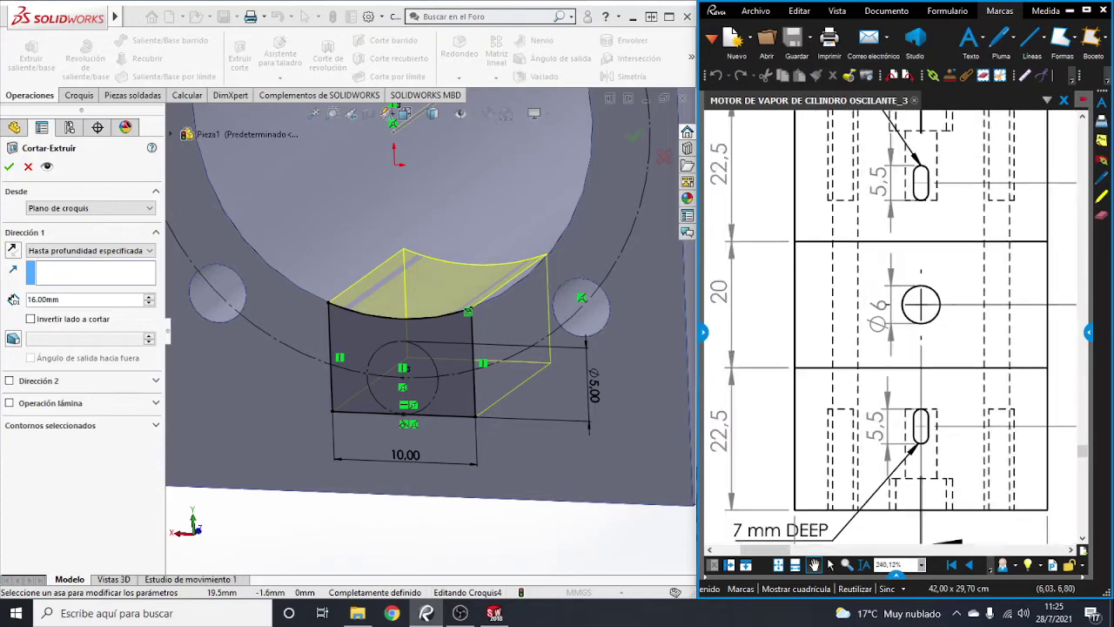
drag(914, 488, 832, 215)
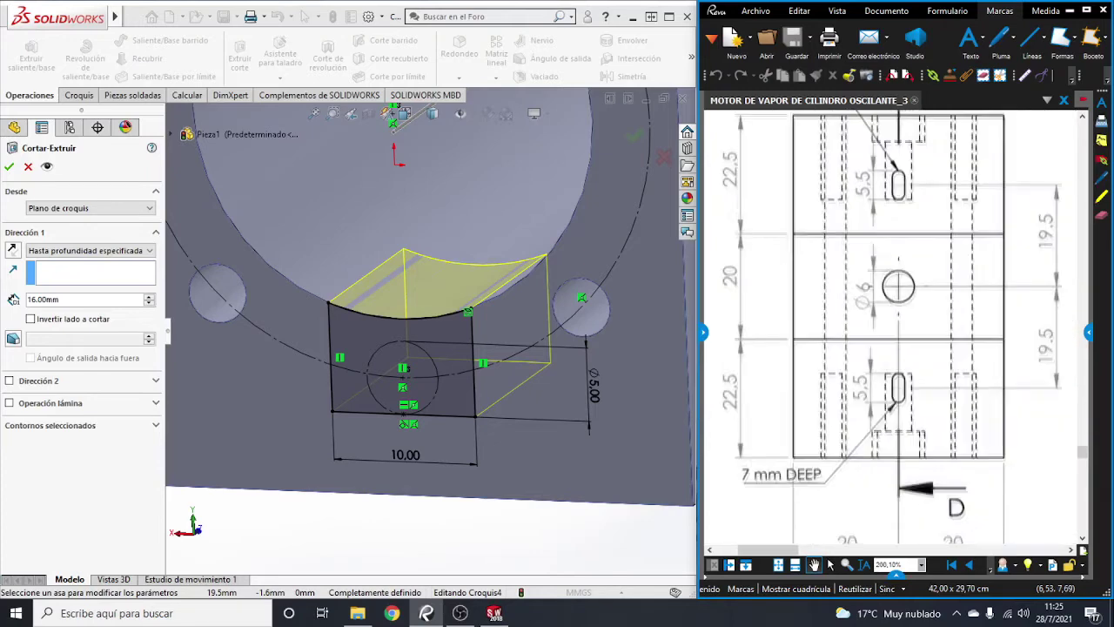
drag(818, 522, 888, 240)
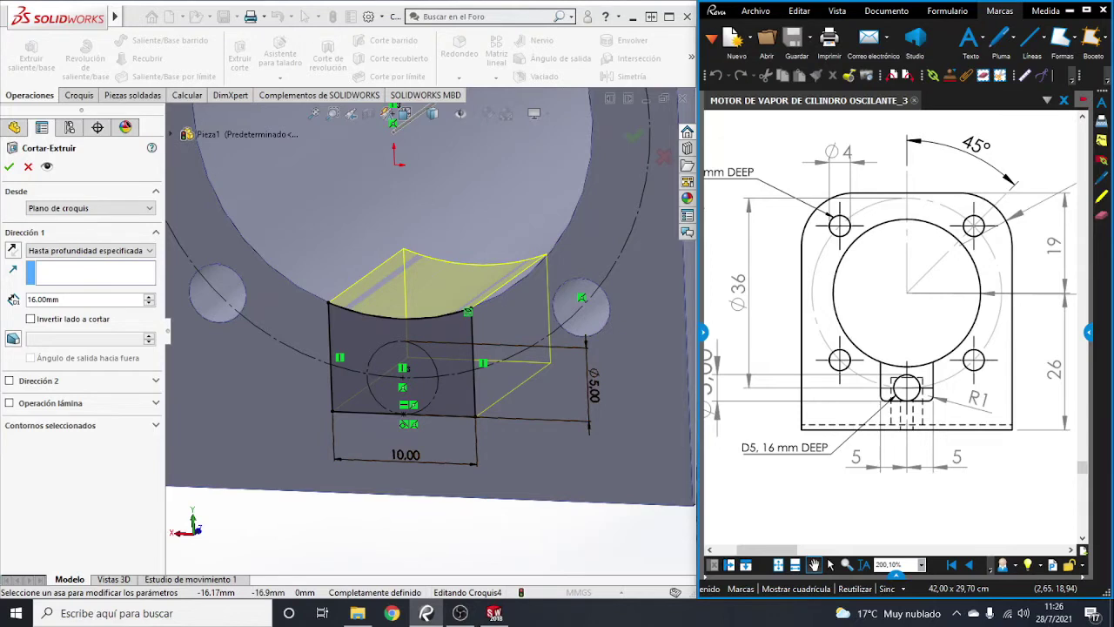
scroll(890, 339, up, 5)
scroll(891, 339, up, 3)
scroll(890, 338, right, 5)
scroll(890, 338, up, 1)
scroll(890, 338, down, 1)
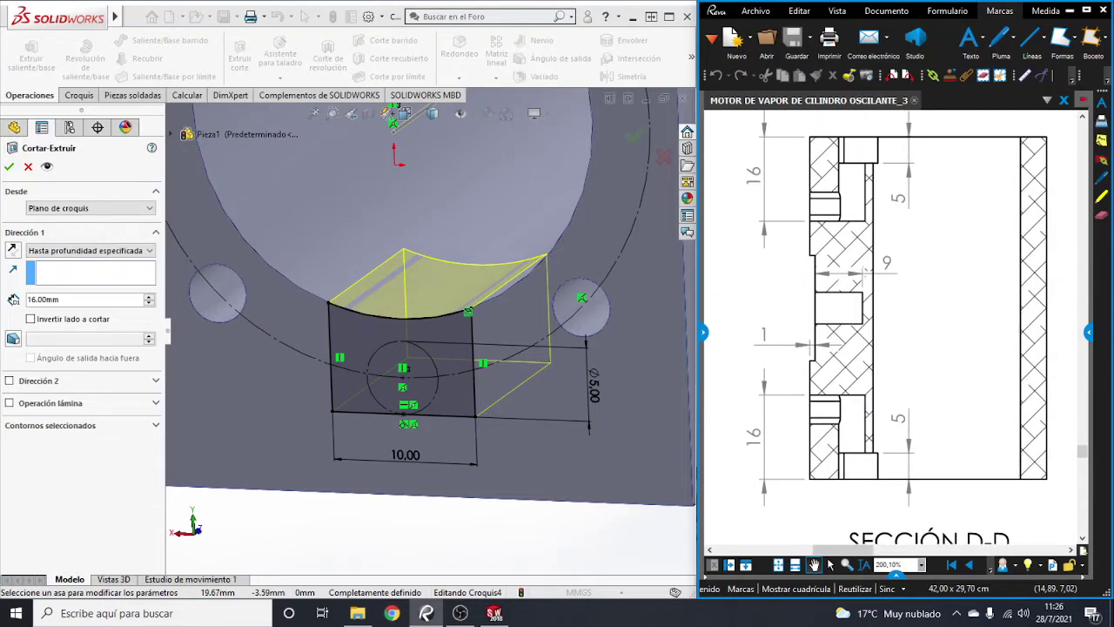
scroll(891, 339, down, 1)
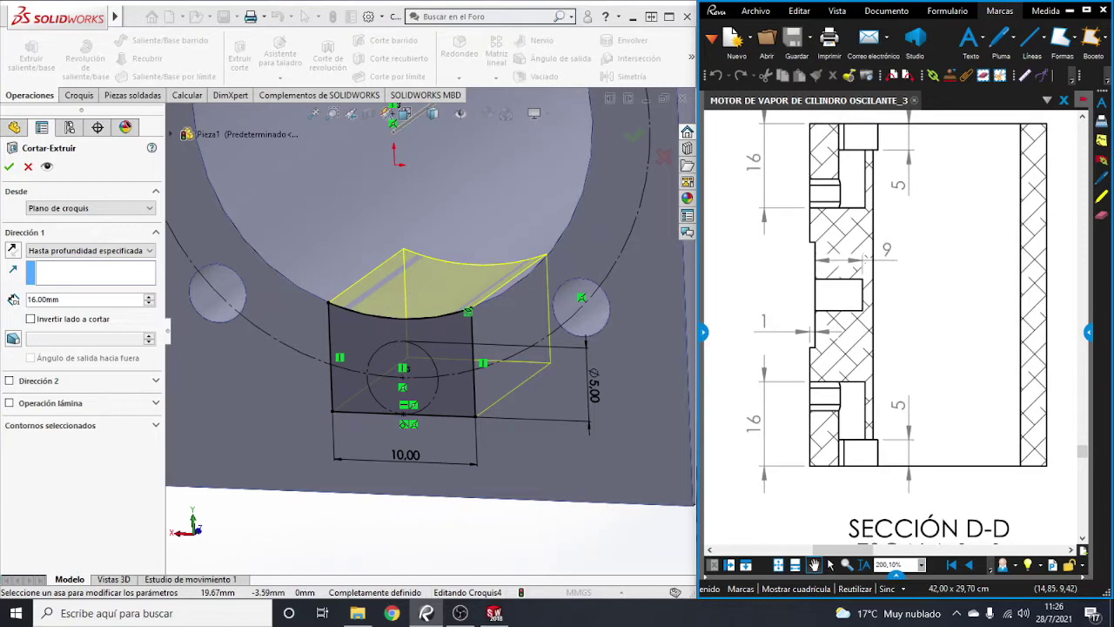
scroll(891, 339, up, 1)
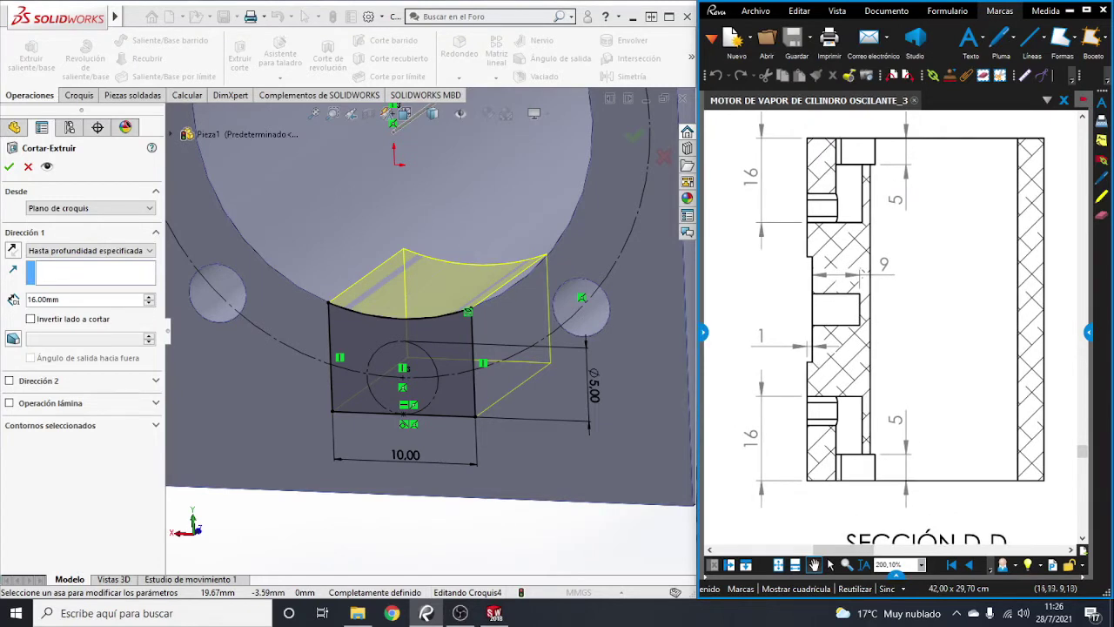
drag(870, 349, 921, 270)
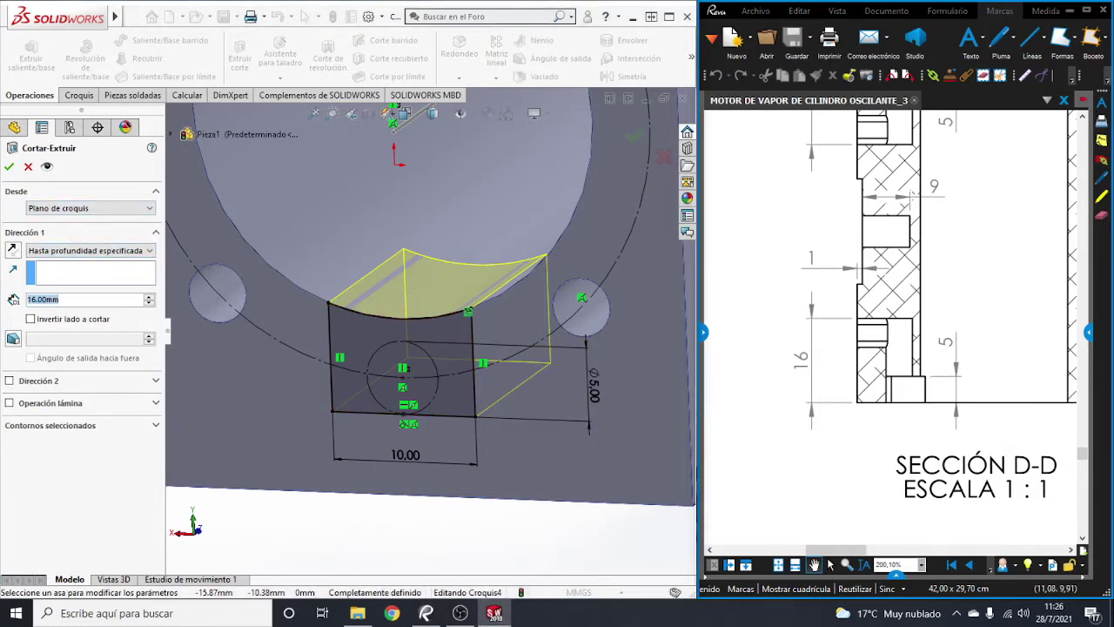
text(5)
key(Return)
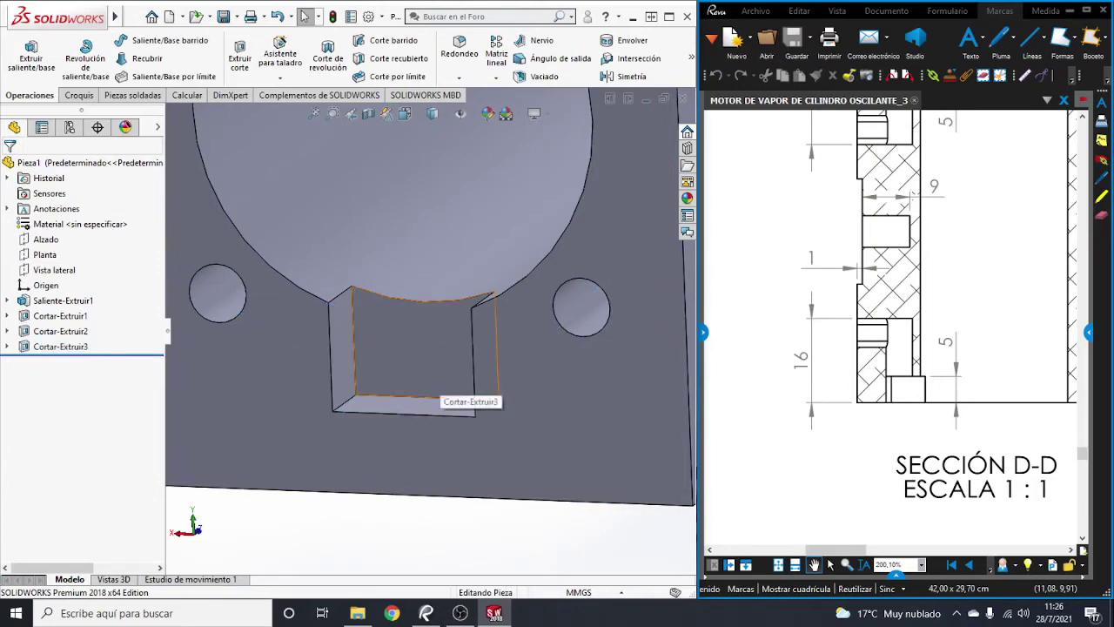
Step: Select the pocket's floor face and view it Normal To
click(444, 354)
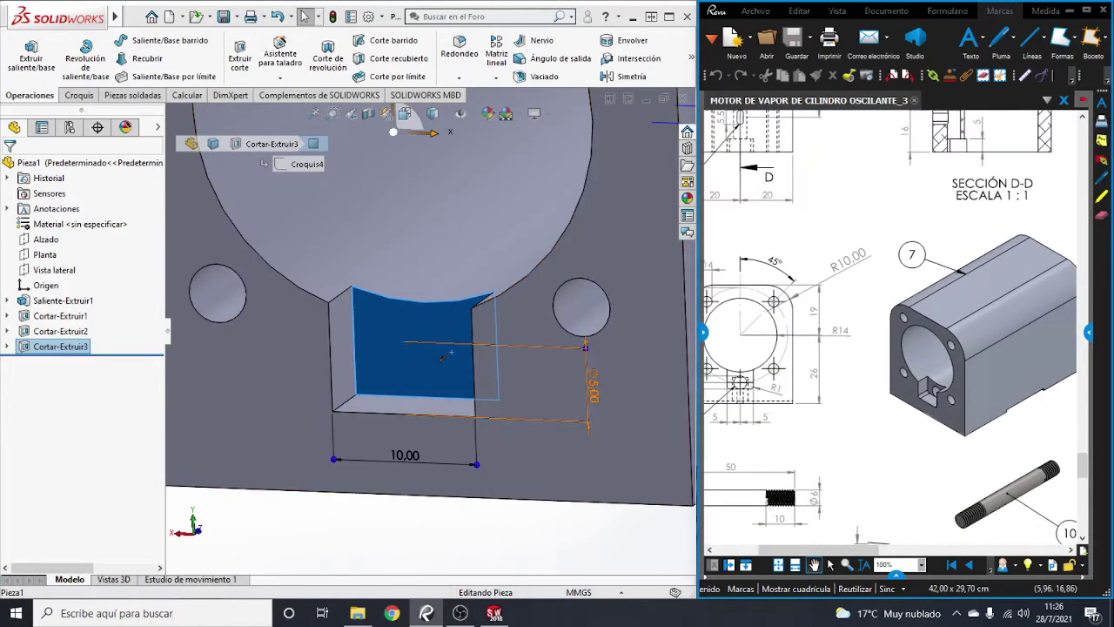
click(441, 357)
click(402, 353)
key(ctrl+8)
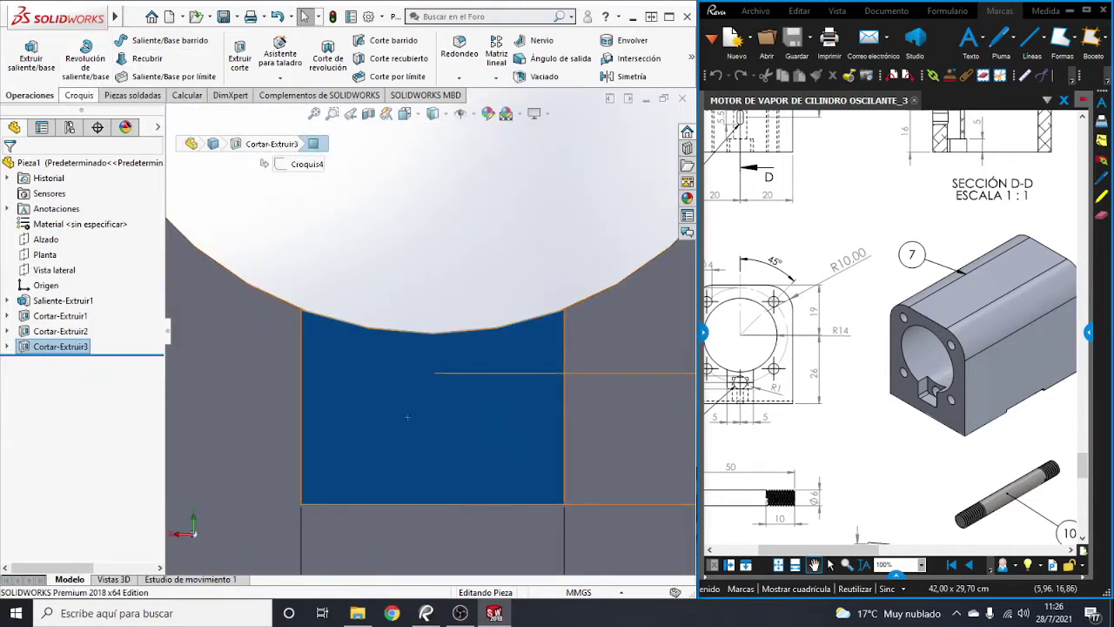
click(136, 41)
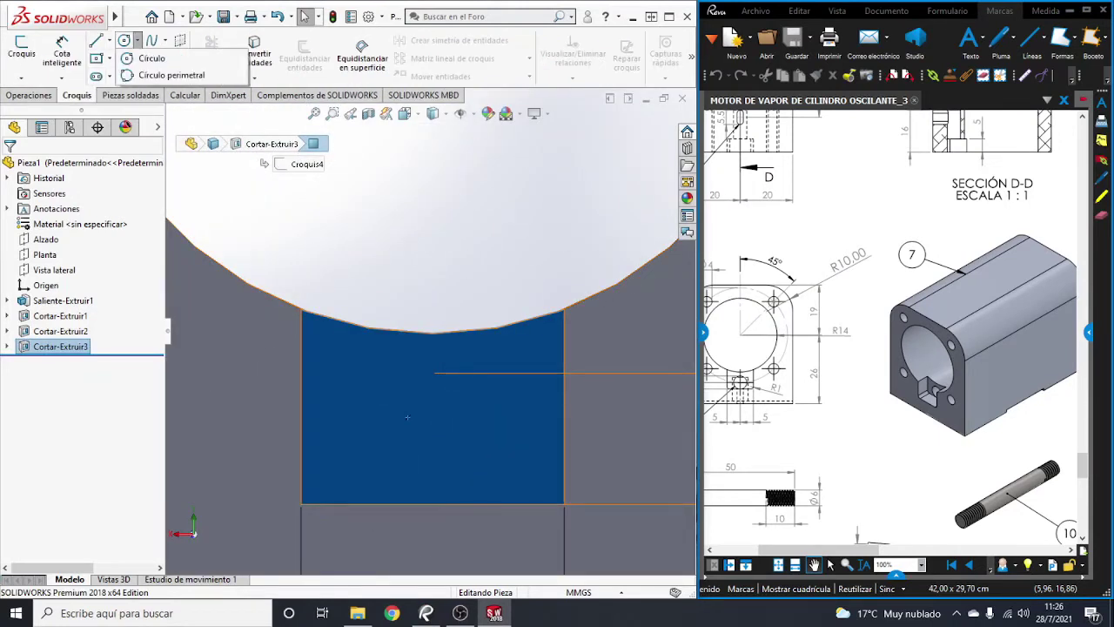
Step: Draw a circle on the pocket floor and dimension it to Ø5
click(152, 58)
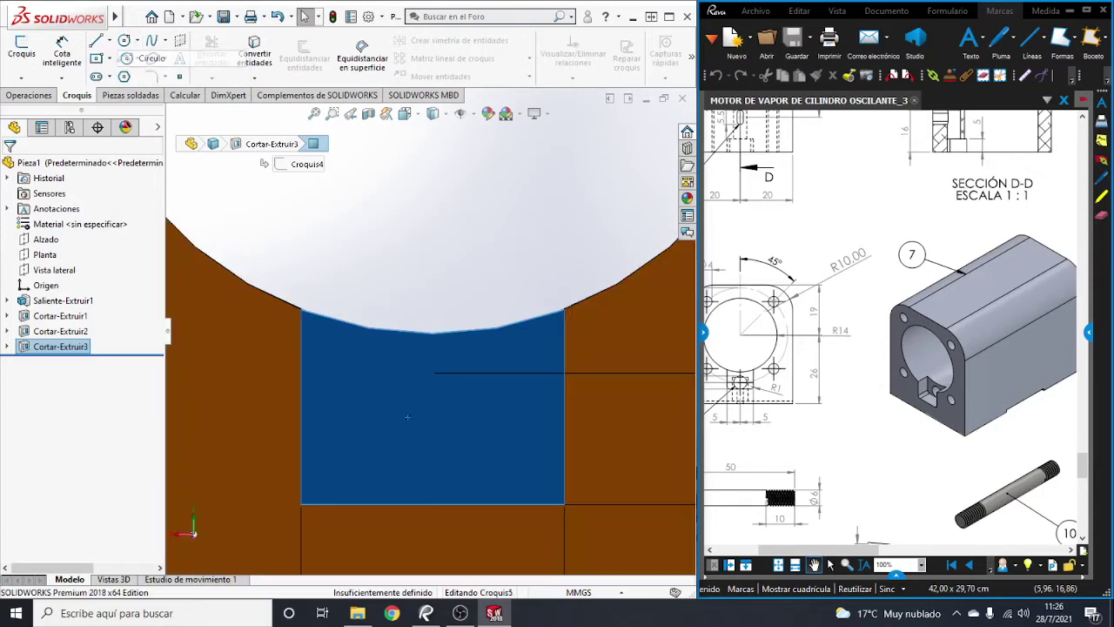
scroll(429, 333, up, 4)
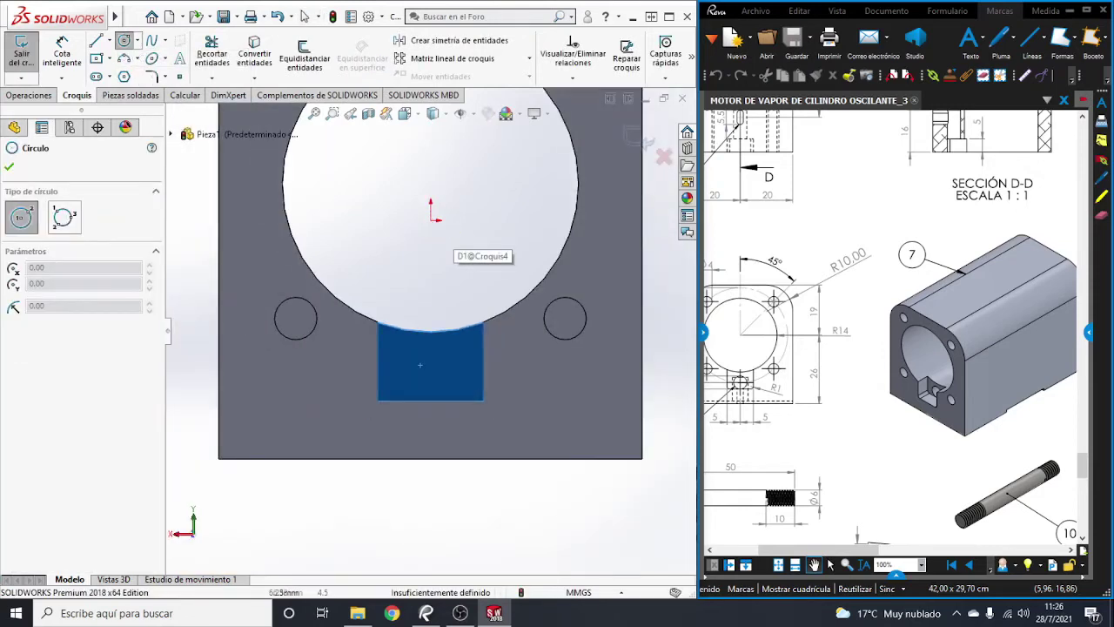
scroll(423, 321, up, 1)
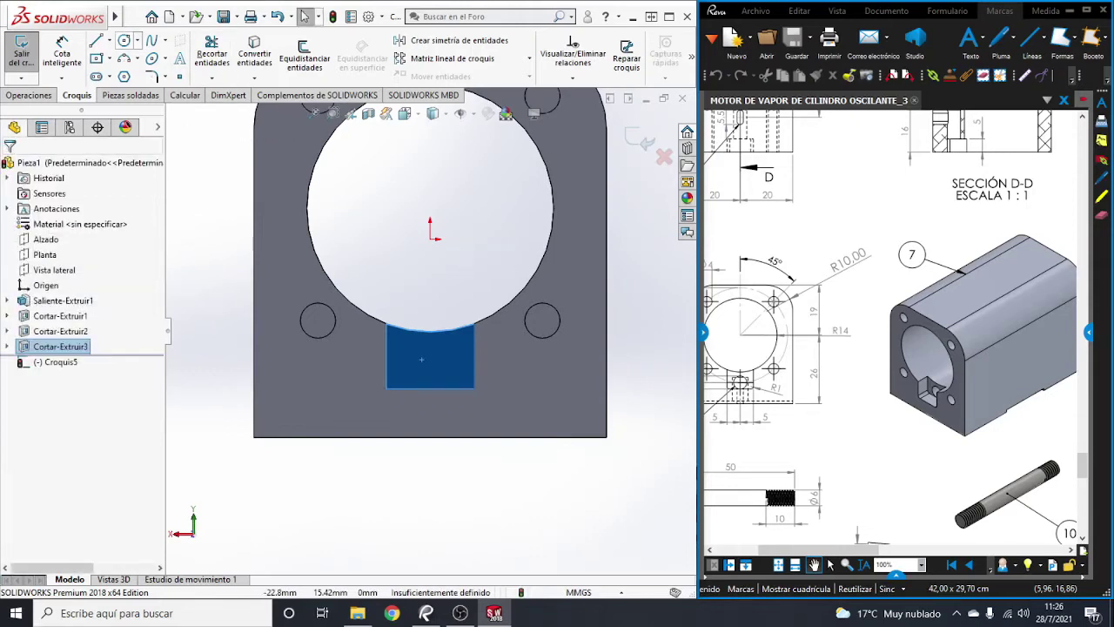
scroll(437, 355, down, 4)
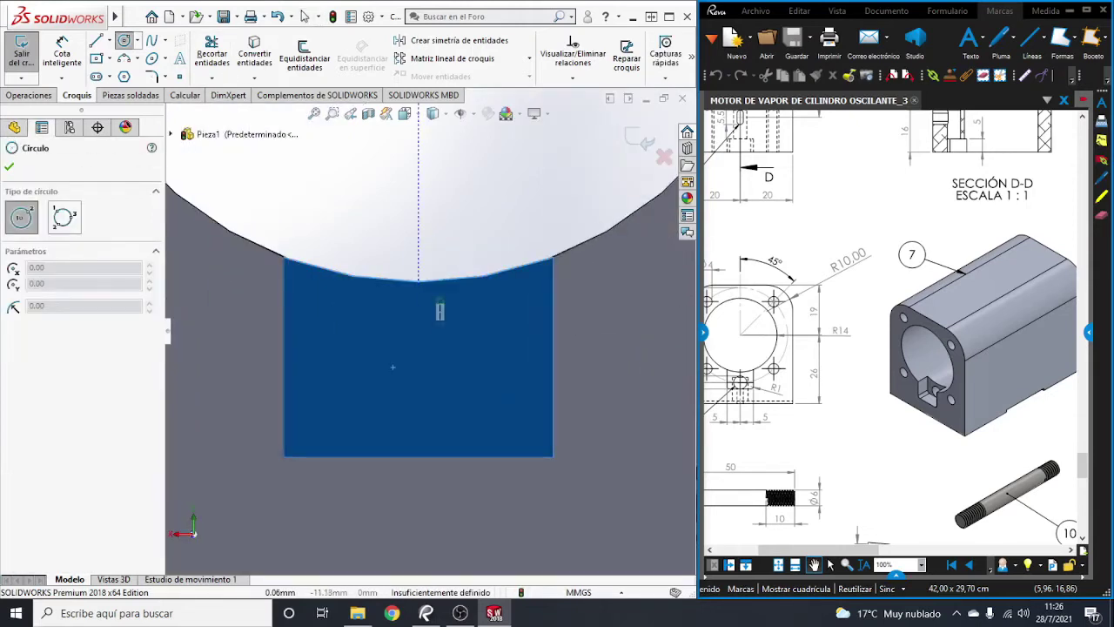
click(418, 355)
click(461, 312)
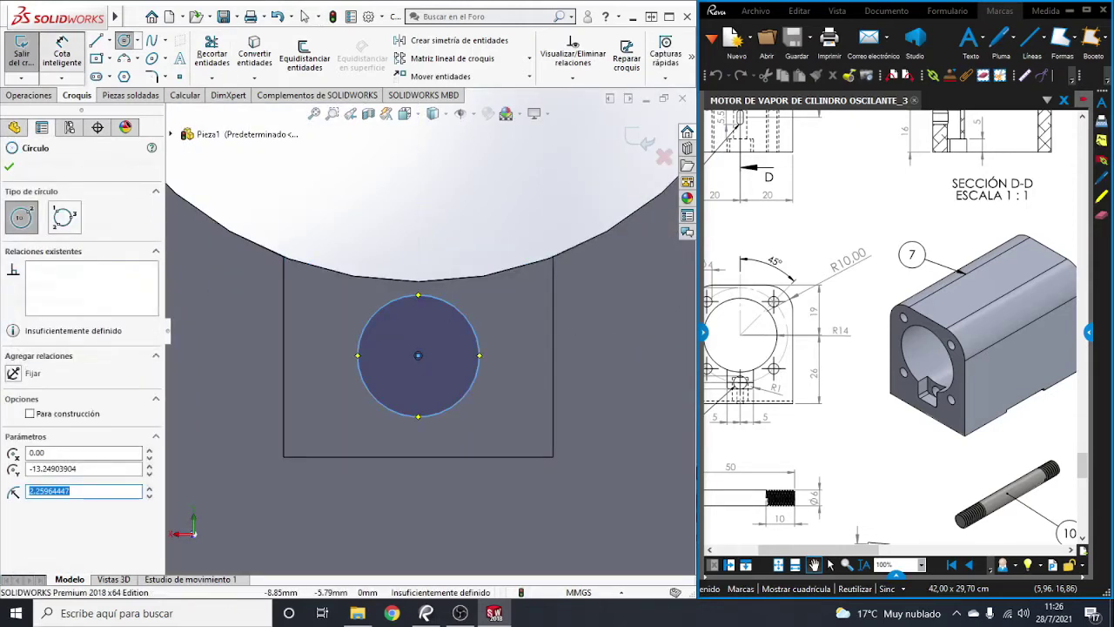
click(62, 48)
click(478, 336)
click(511, 352)
text(5)
key(Return)
key(Escape)
Step: Make the circle centre vertical with the origin and tangent to the pocket's bottom edge
scroll(429, 331, up, 4)
click(425, 339)
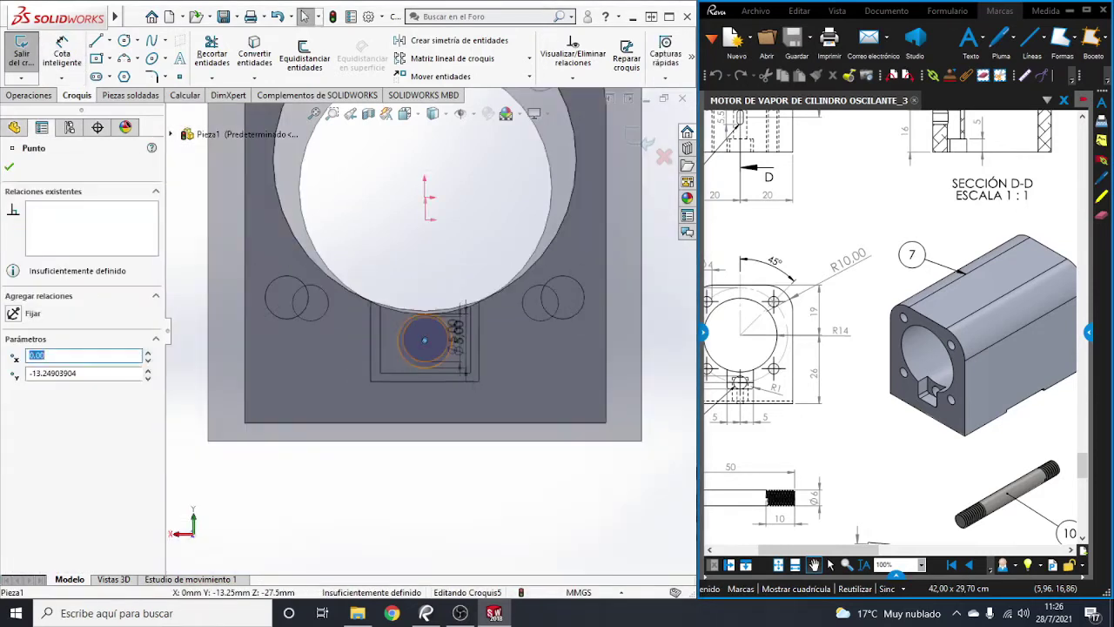
ctrl+click(425, 217)
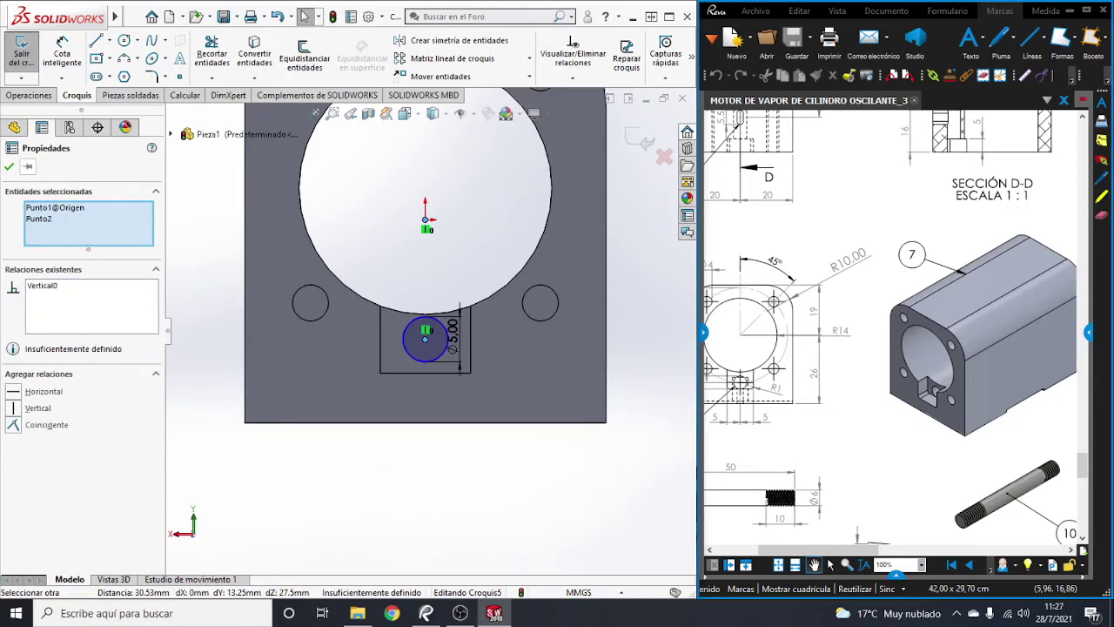
click(8, 165)
scroll(432, 383, down, 2)
scroll(432, 384, down, 2)
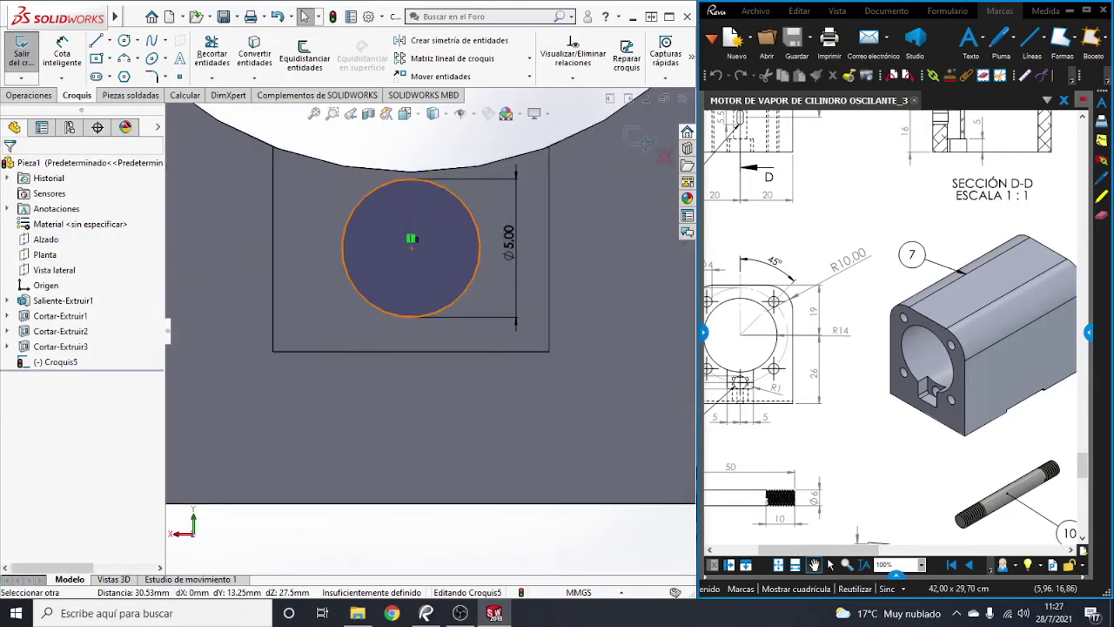
click(468, 280)
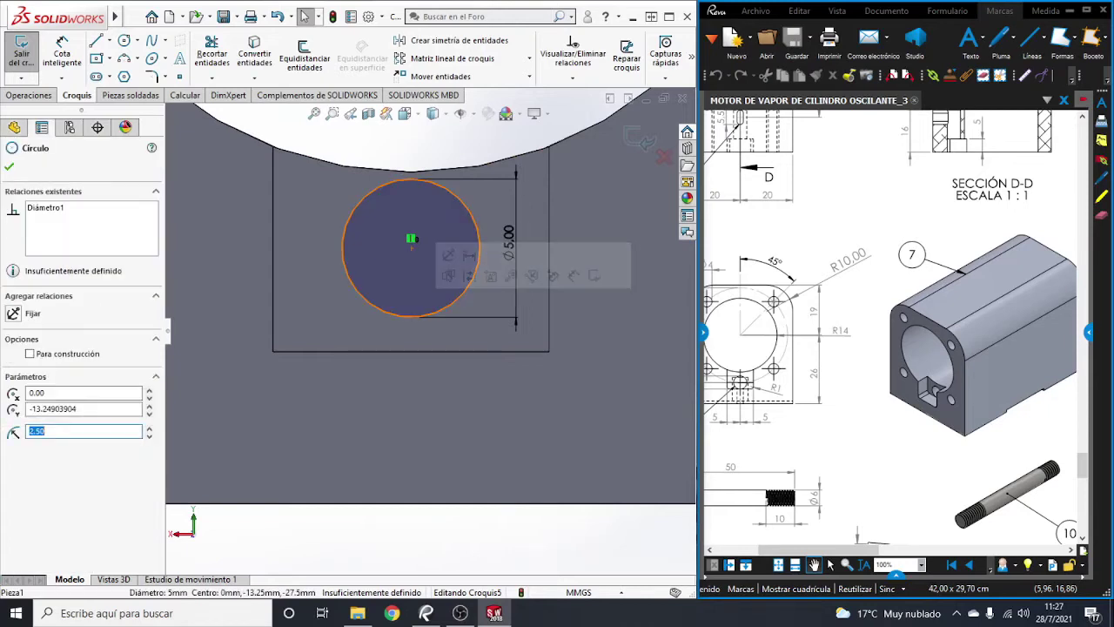
ctrl+click(426, 351)
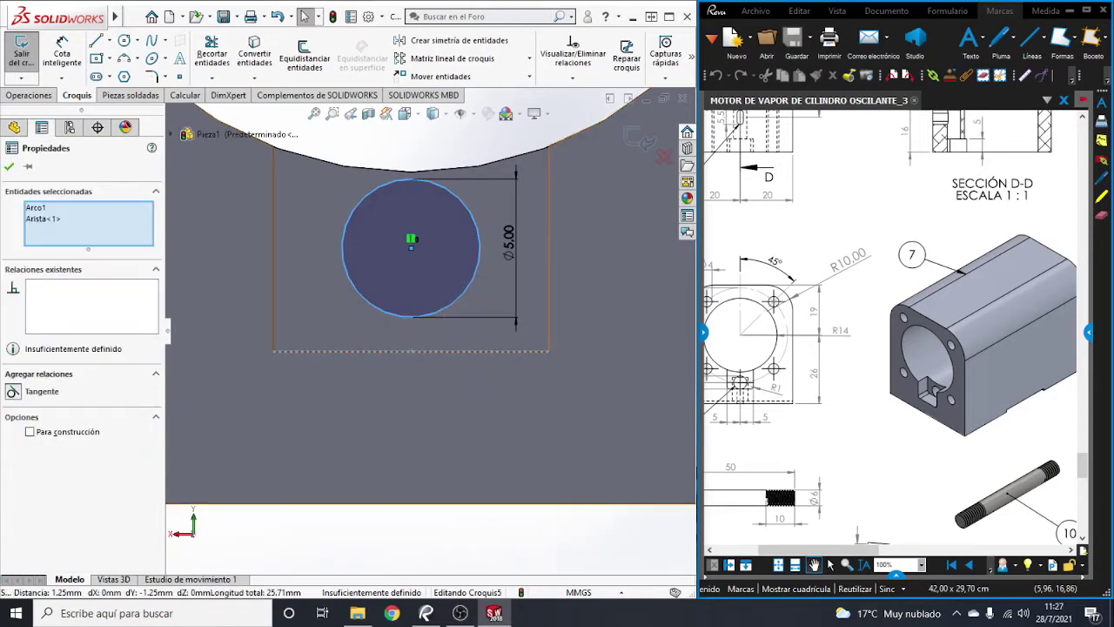
click(40, 391)
click(8, 166)
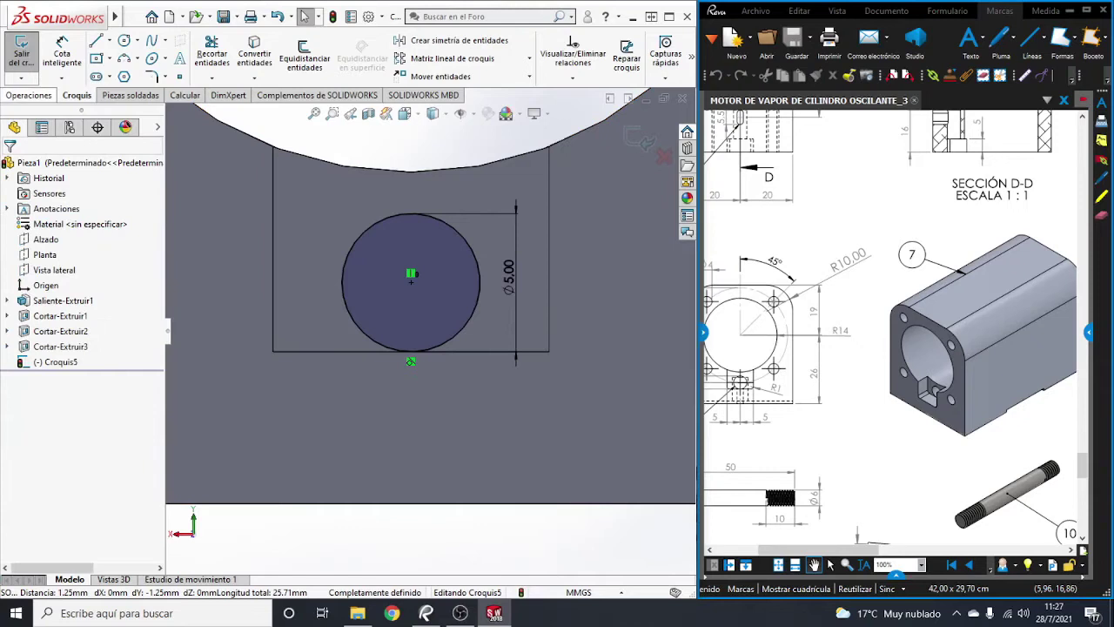
click(29, 95)
click(240, 56)
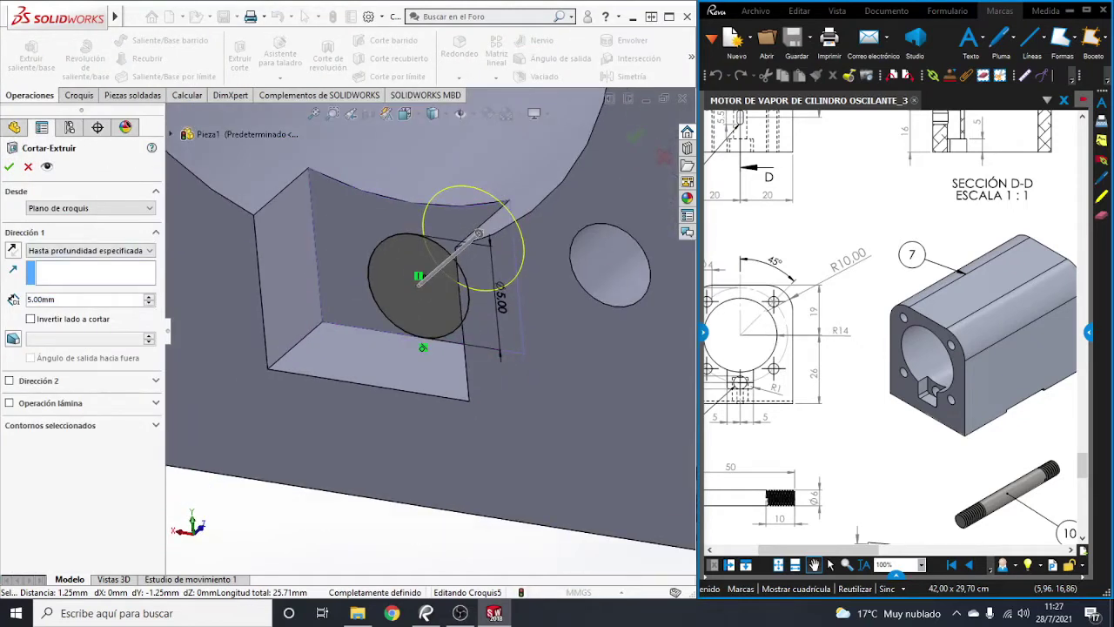
Step: Enter a cut depth of 10 and confirm the Ø5 hole as Cortar-Extruir4
click(55, 299)
text(10)
key(Return)
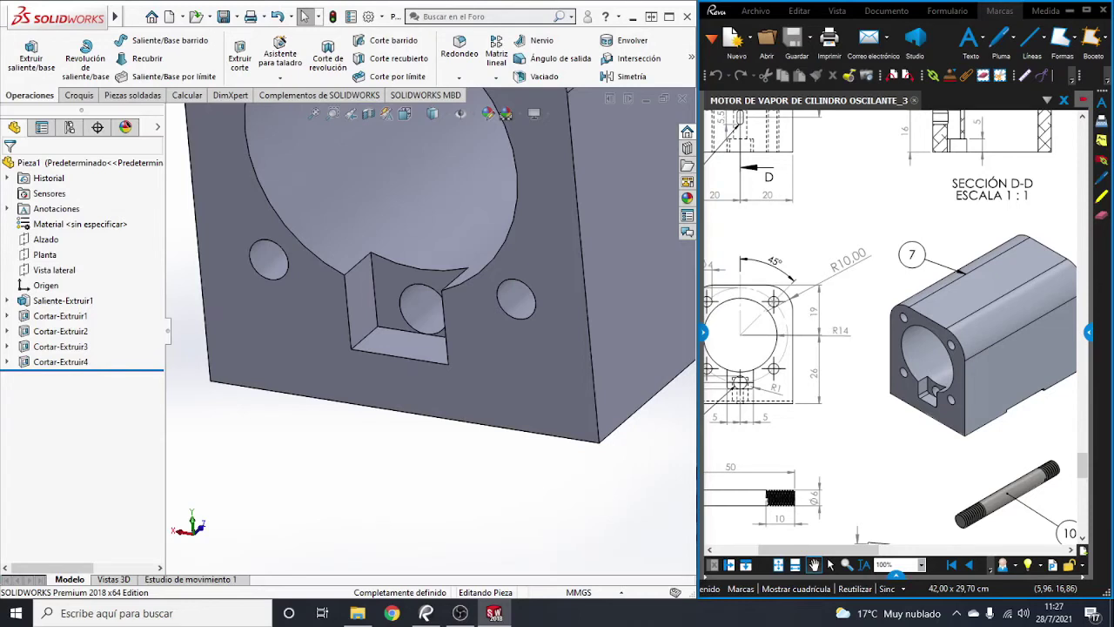
Step: View the part's front face Normal To and switch the display style to wireframe
scroll(444, 279, up, 5)
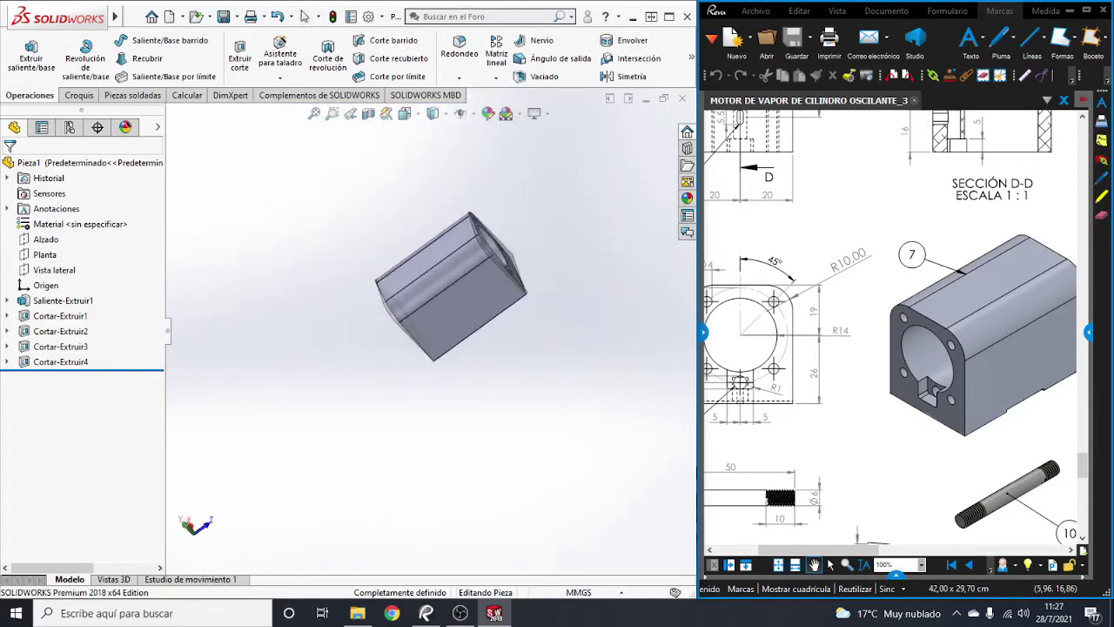
middle_drag(409, 261, 444, 279)
click(444, 279)
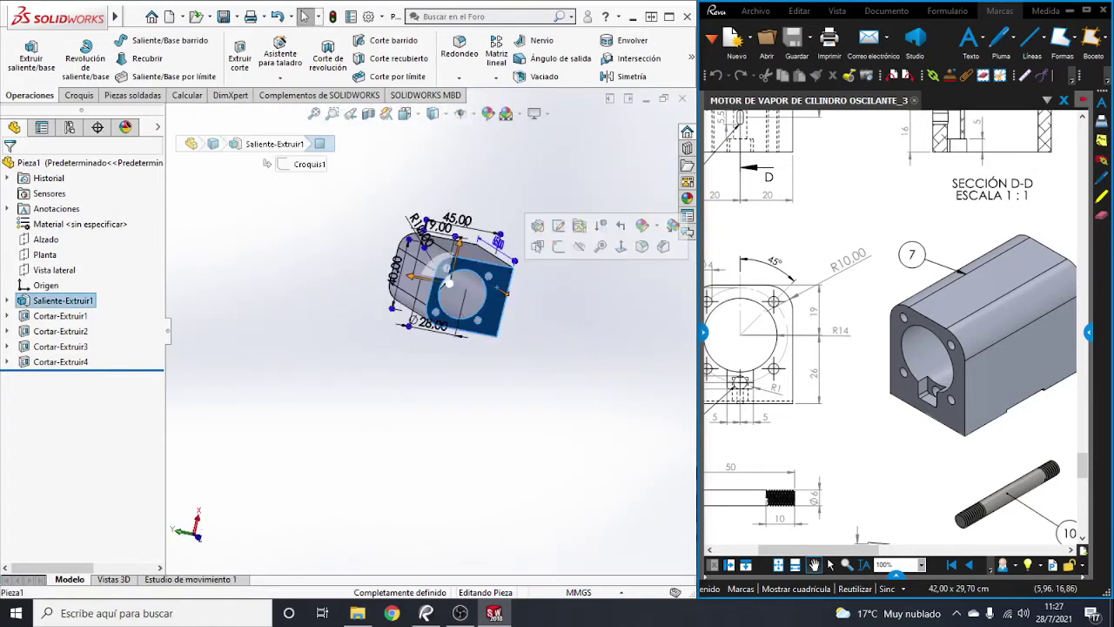
key(ctrl+8)
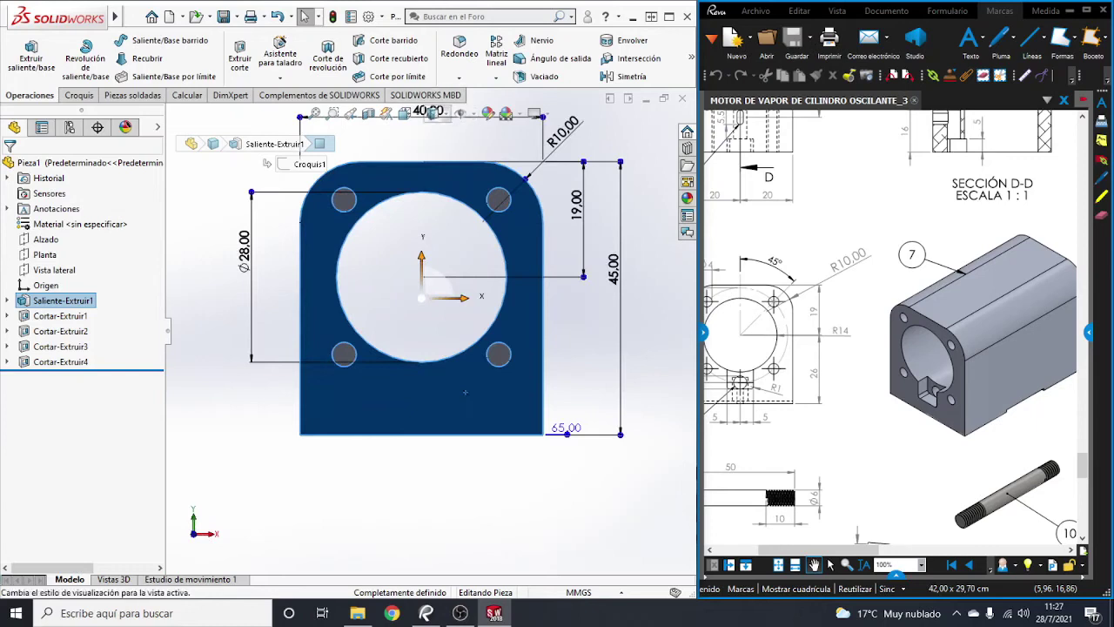
scroll(427, 364, up, 2)
scroll(444, 131, down, 2)
click(432, 114)
click(433, 209)
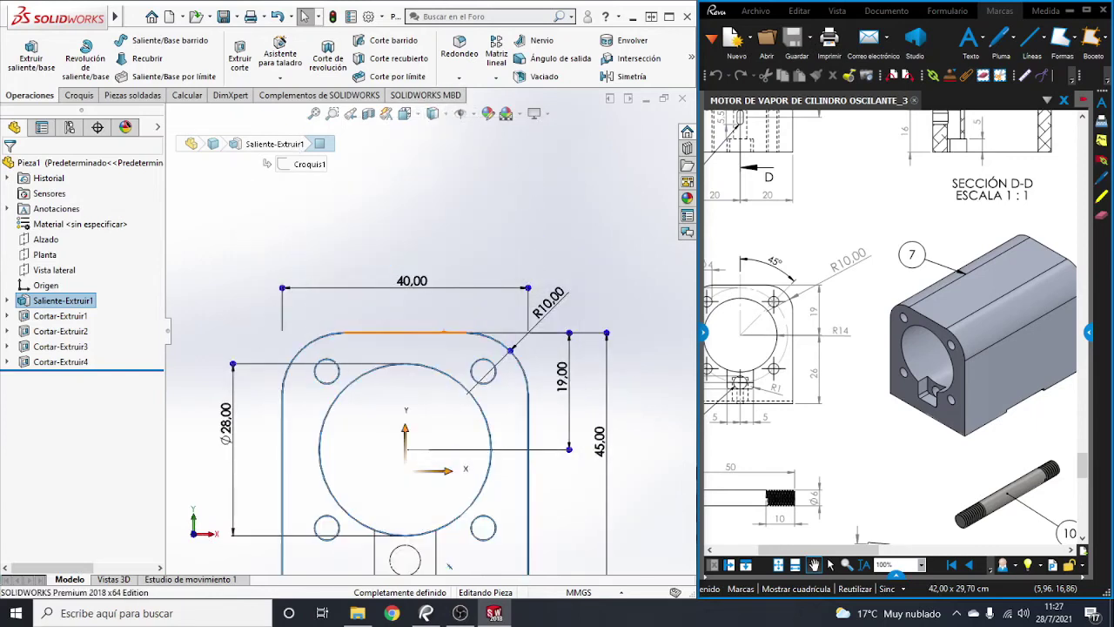
scroll(450, 561, down, 3)
scroll(444, 488, down, 1)
scroll(437, 422, up, 3)
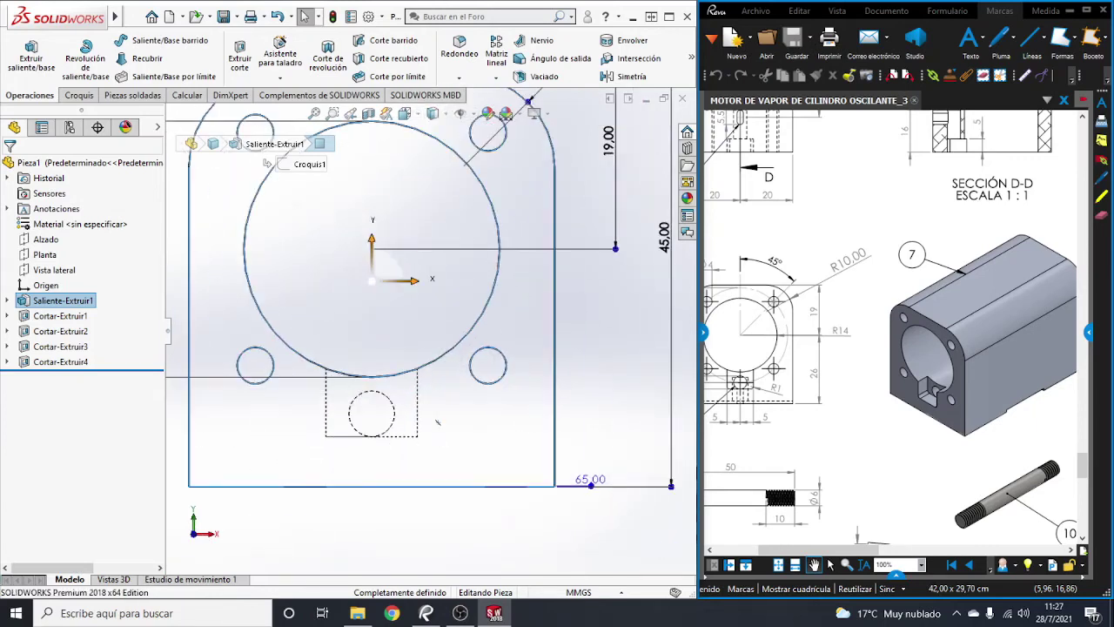
Step: Start a sketch on the front face and convert the bore circle edge into sketch geometry
key(s)
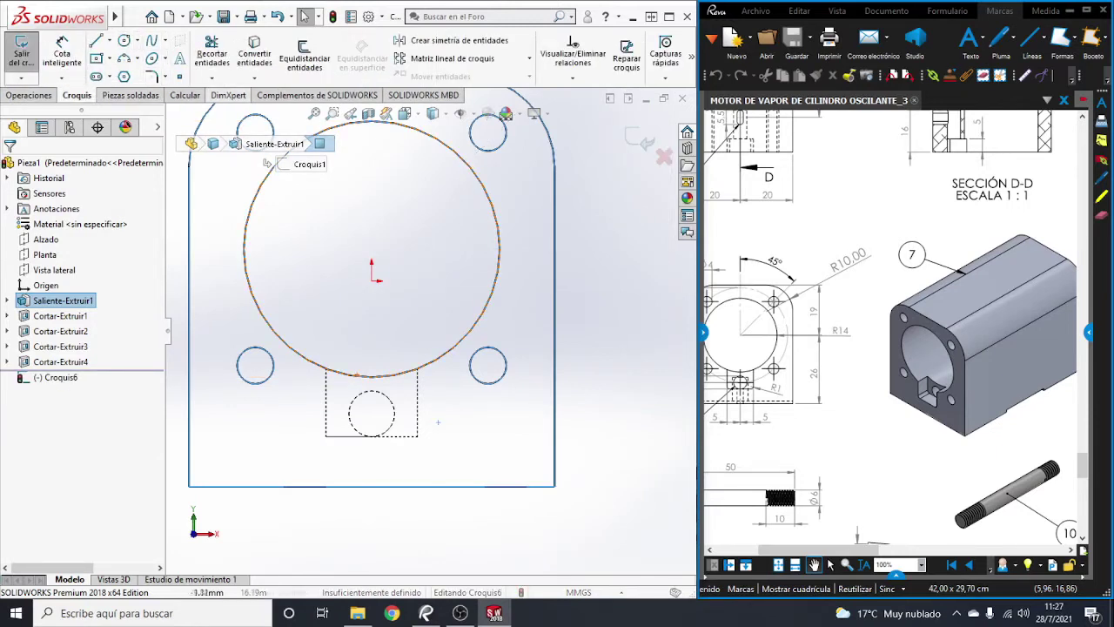
click(487, 193)
click(254, 52)
Step: Draw the slot's left side, bottom and right side lines around the lower pocket
click(96, 41)
scroll(329, 452, down, 2)
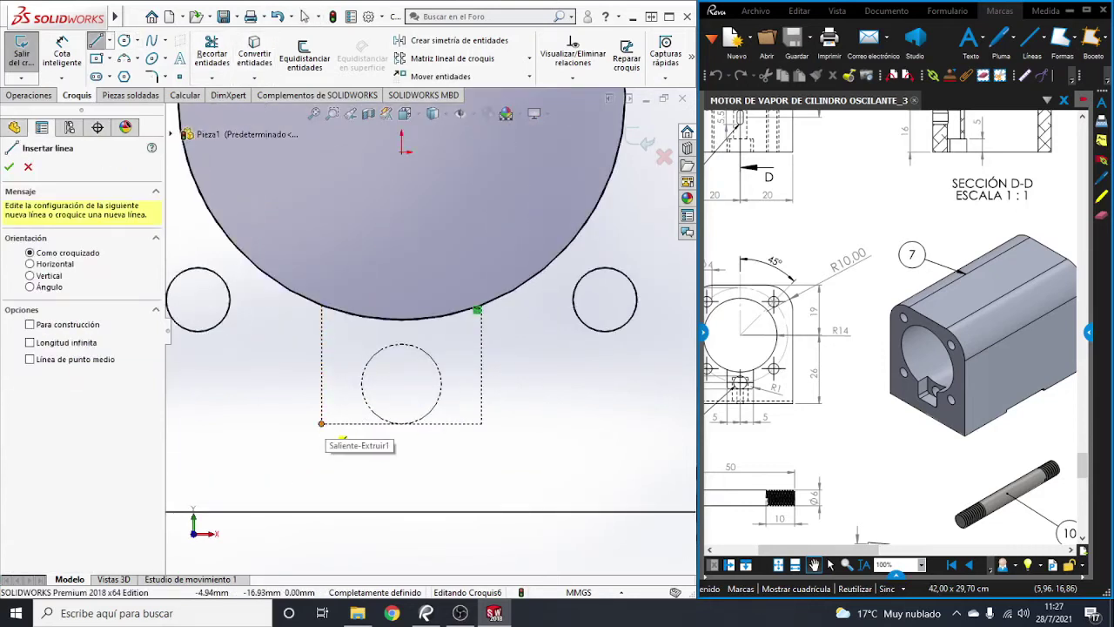
click(322, 424)
click(322, 389)
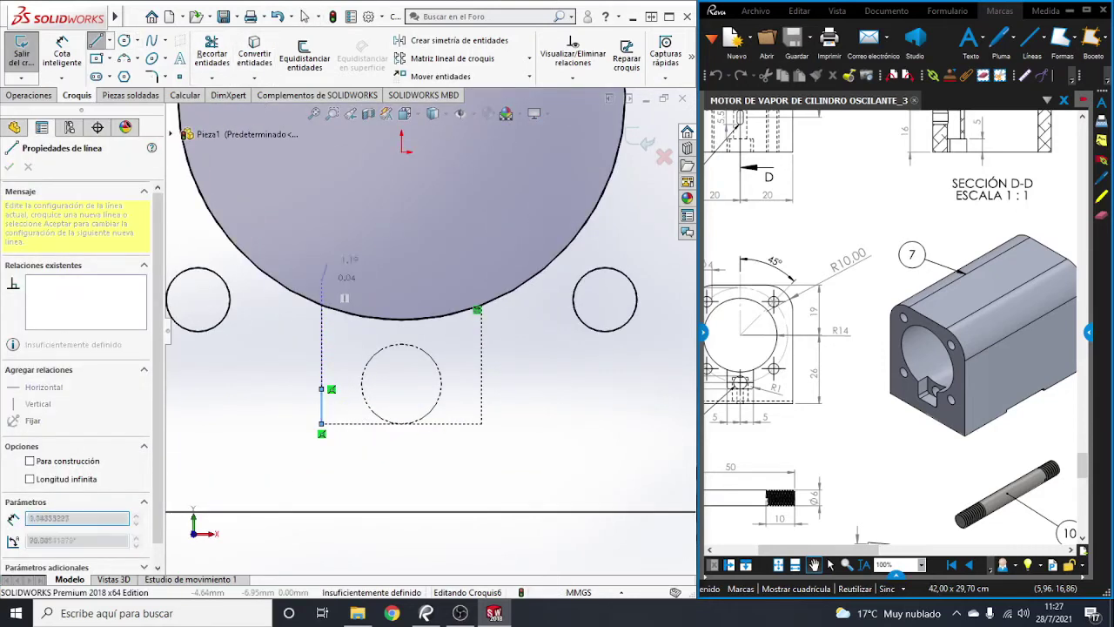
click(304, 16)
key(ctrl+z)
key(l)
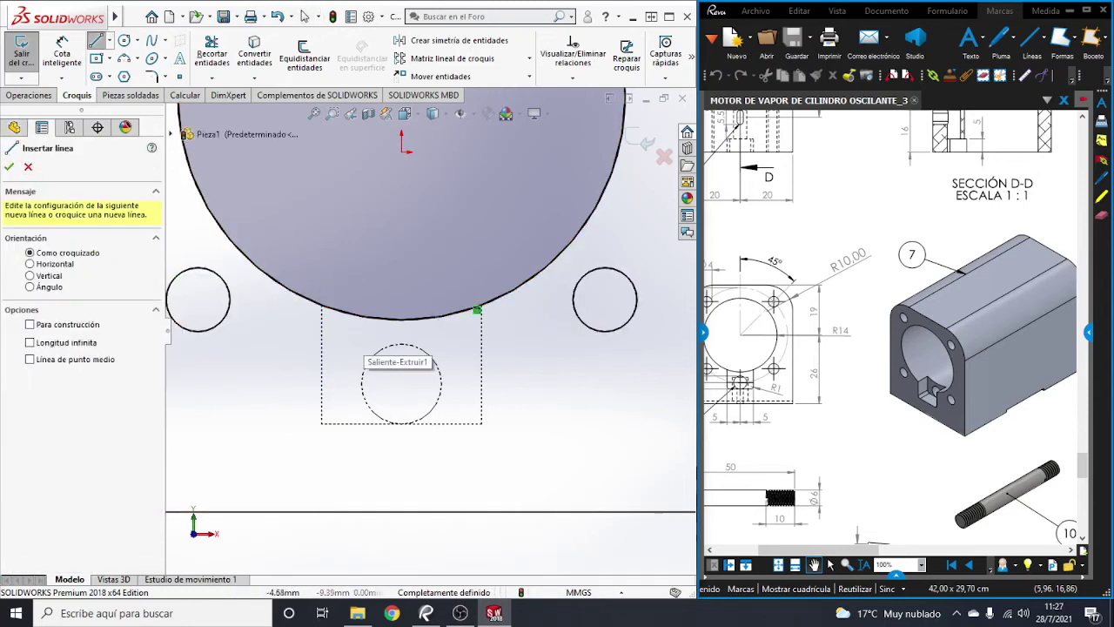
click(321, 287)
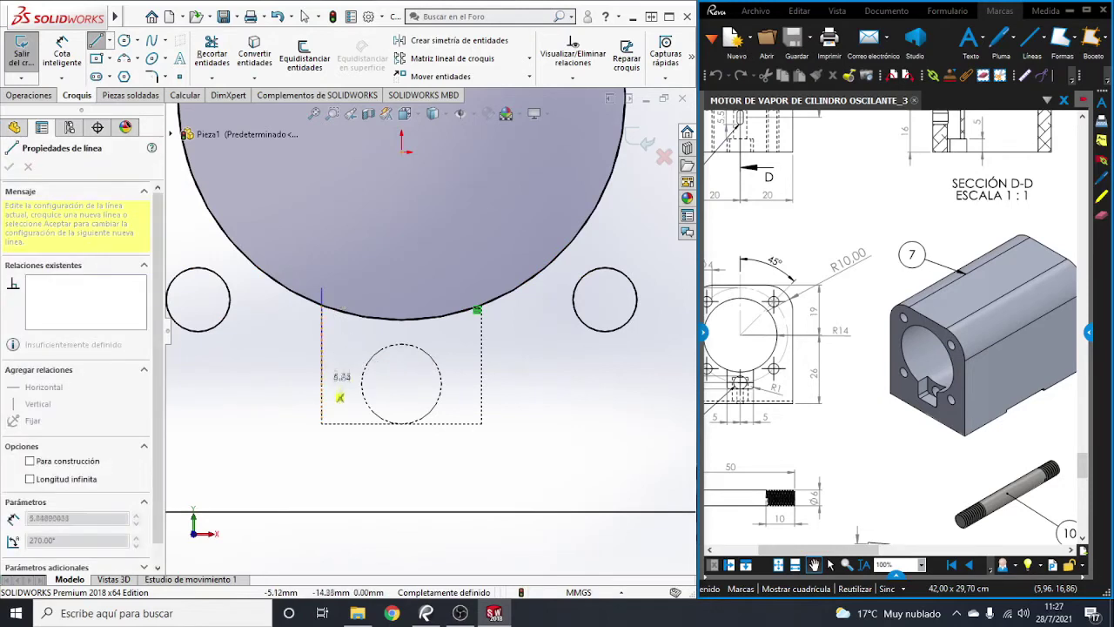
click(321, 424)
click(482, 424)
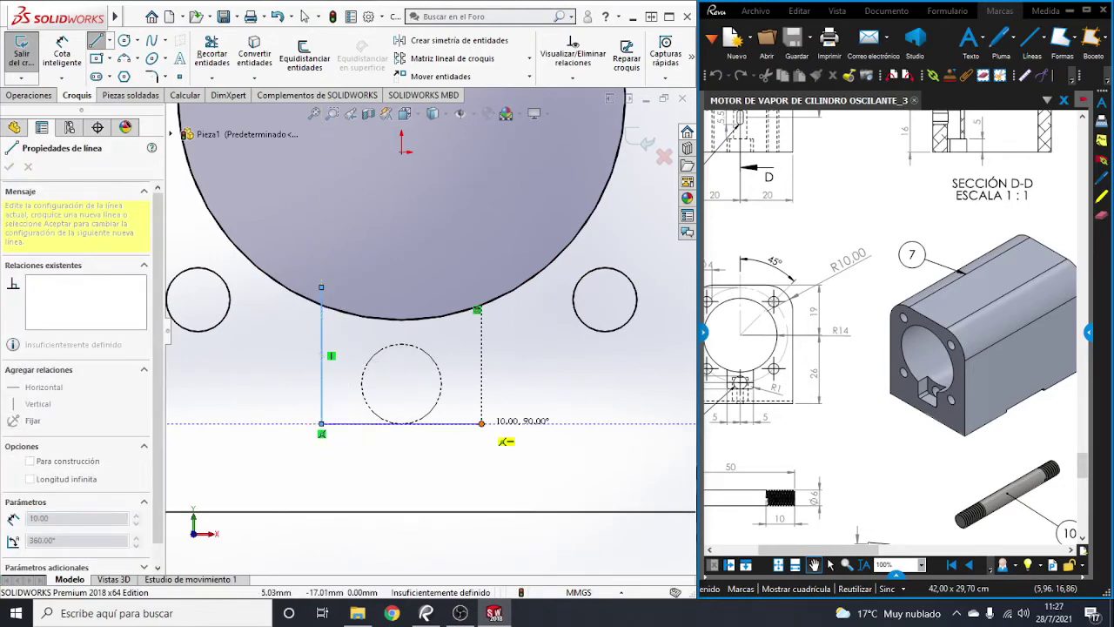
click(481, 280)
key(Escape)
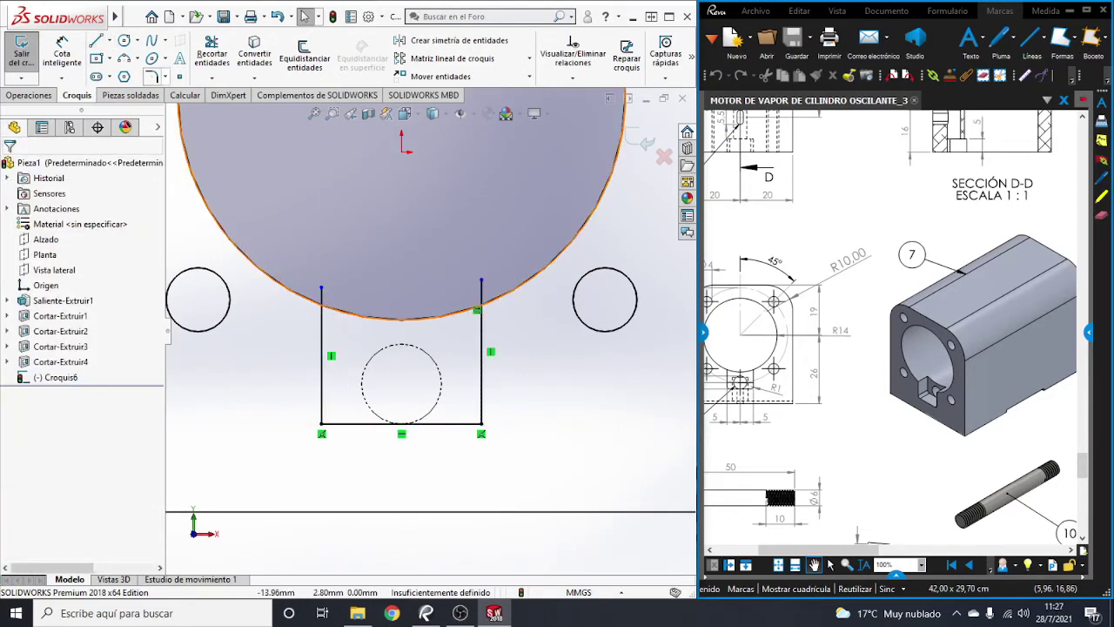
Step: Trim the line stubs above the bore arc to close the slot profile
click(211, 53)
scroll(327, 269, down, 3)
drag(373, 287, 314, 319)
click(651, 315)
scroll(430, 333, up, 5)
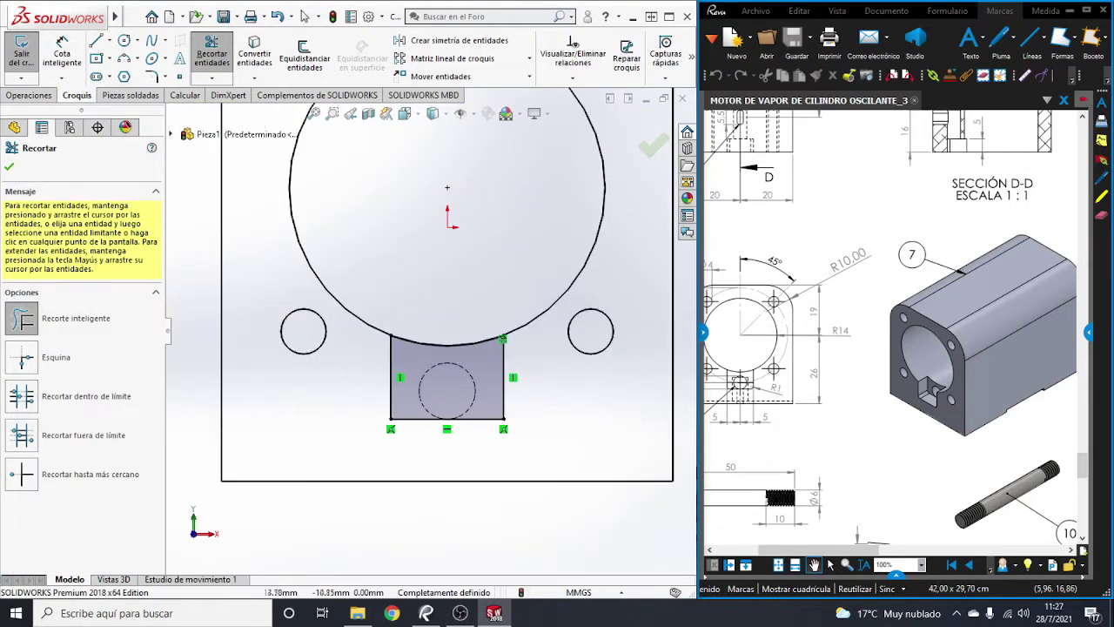
click(29, 95)
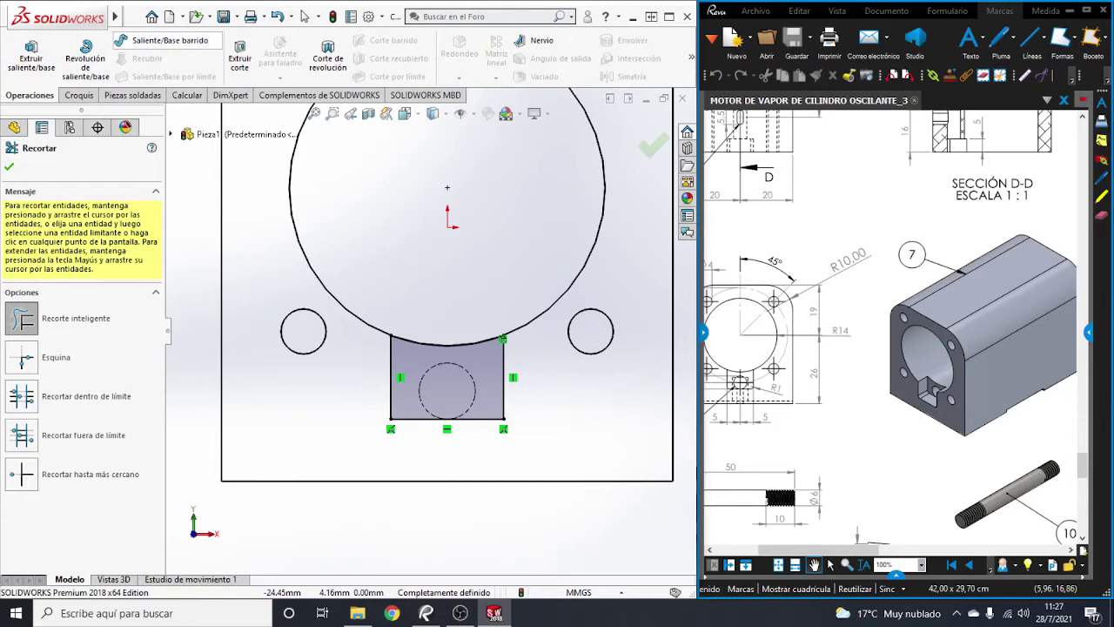
click(239, 56)
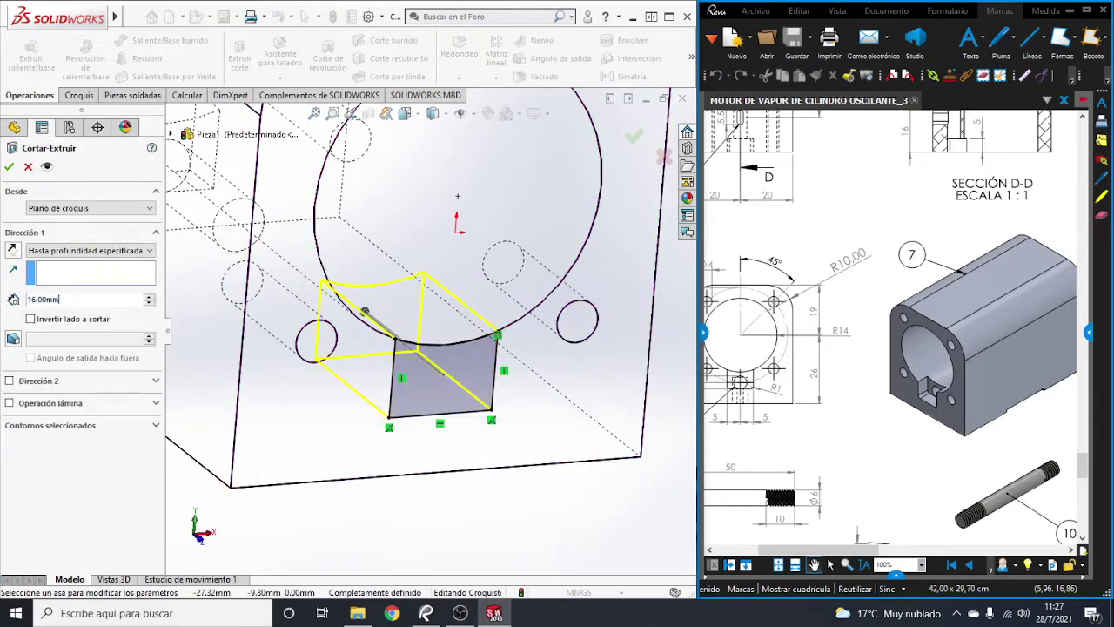
Step: Cut the slot 5.00 mm deep as Cortar-Extruir5 and view the face Normal To
click(87, 298)
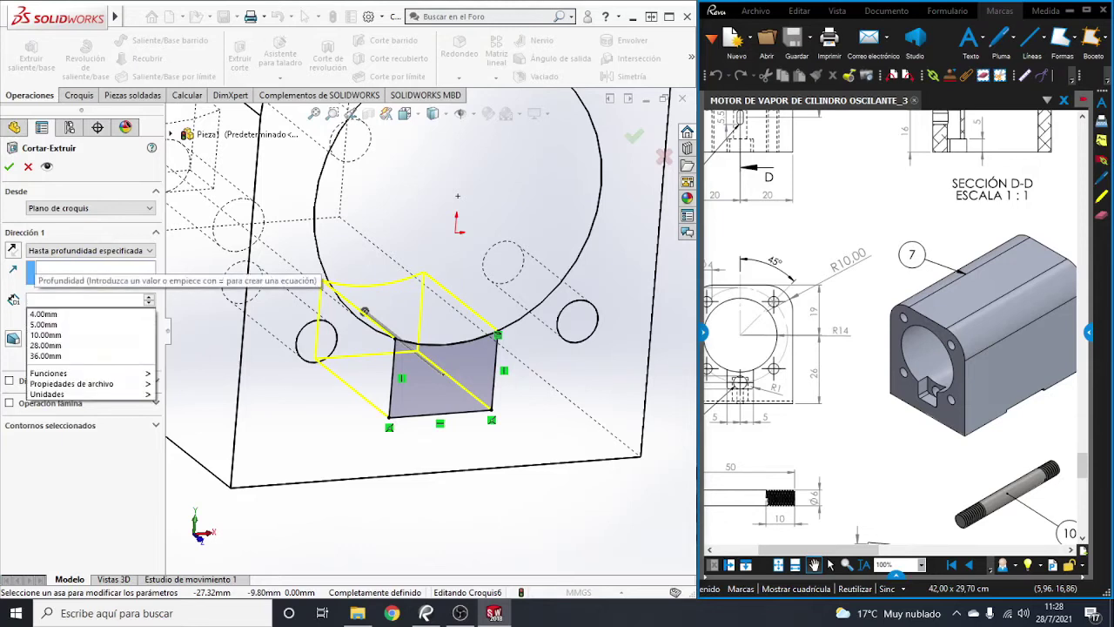
click(39, 326)
key(Return)
scroll(440, 366, down, 4)
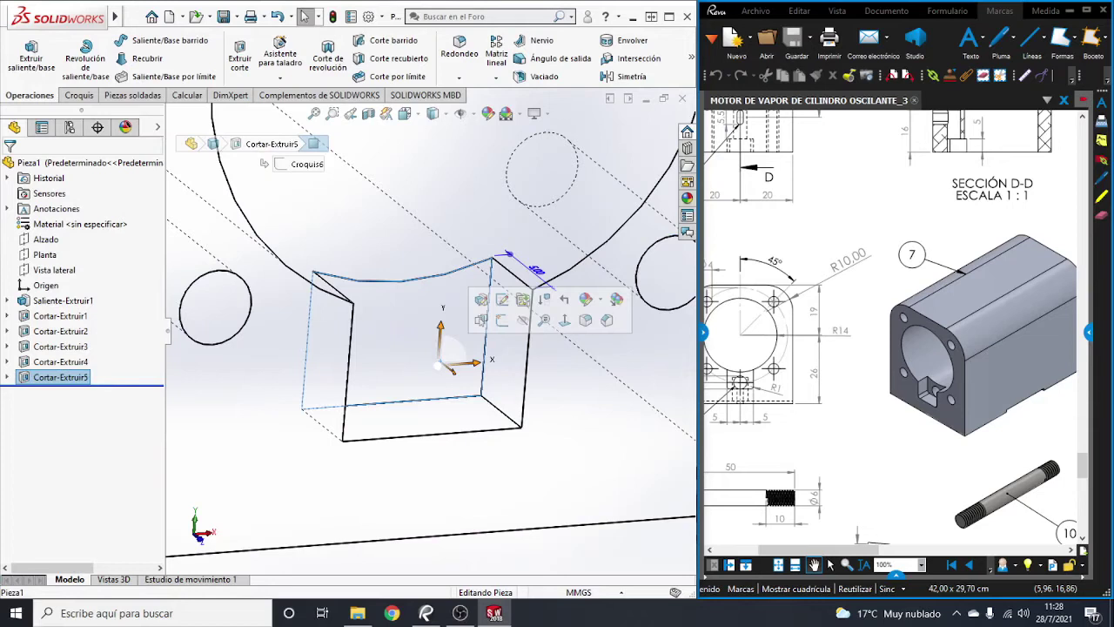
key(ctrl+8)
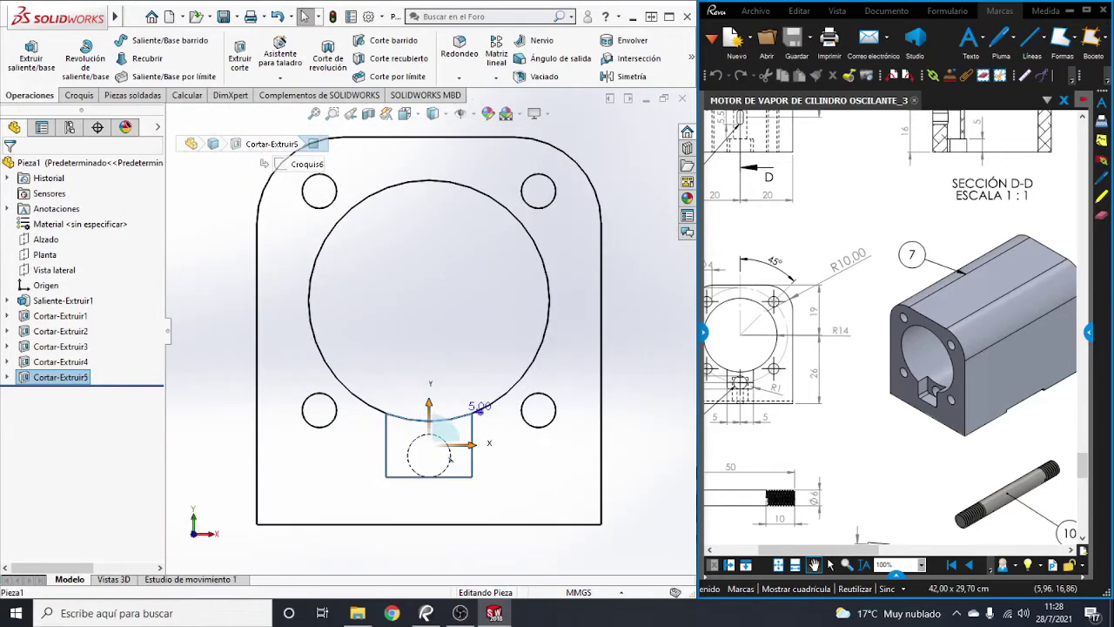
Step: Sketch a circle over the hidden small hole and cut it 5.00 mm deep
key(c)
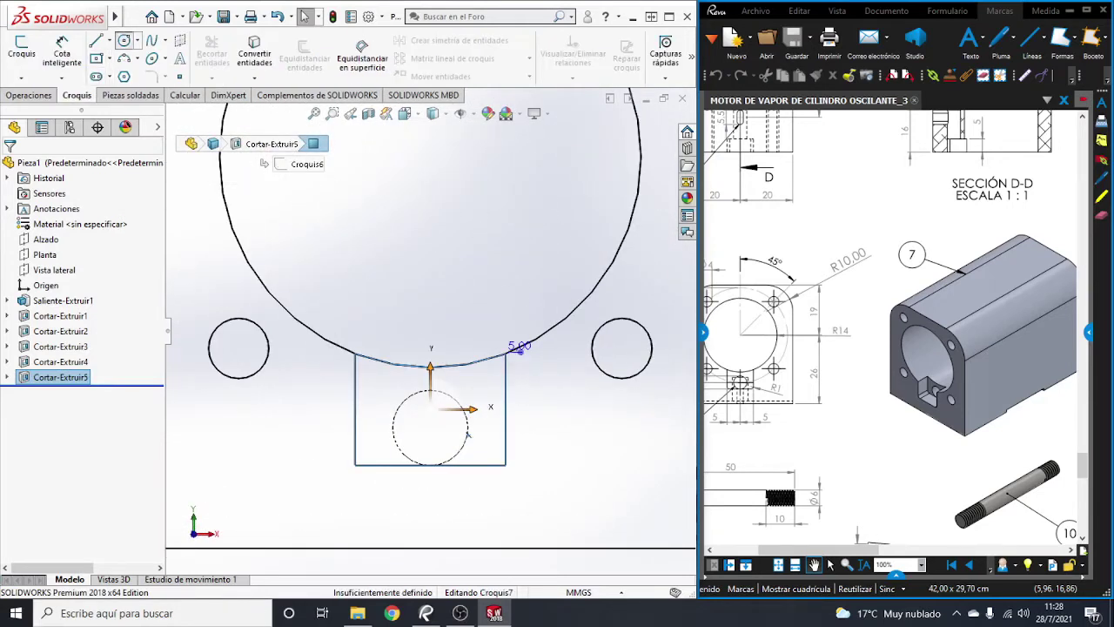
click(429, 428)
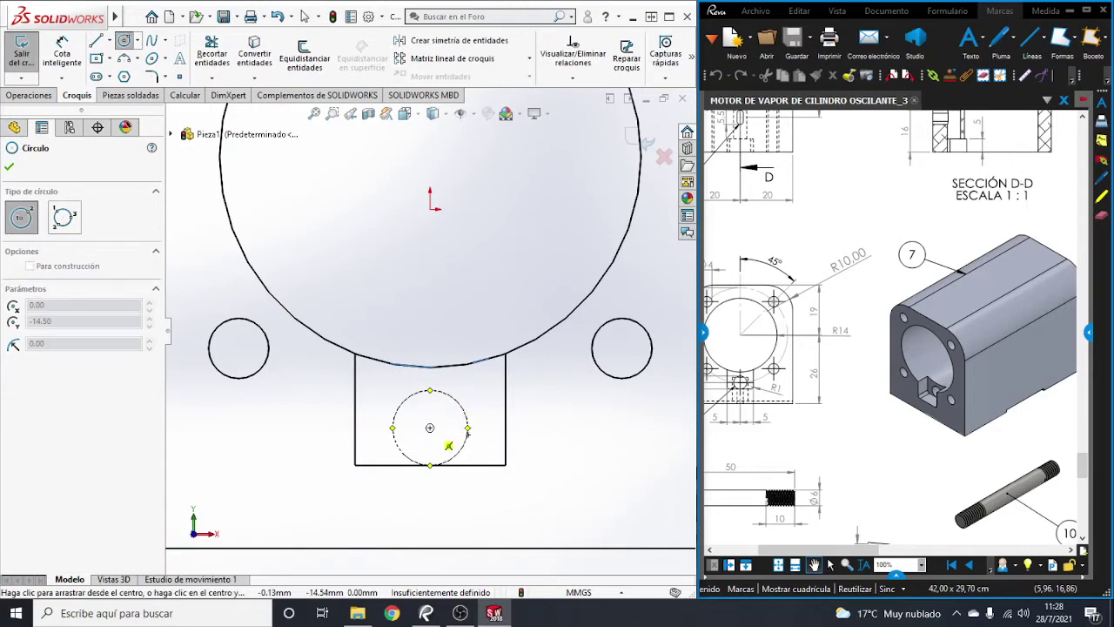
click(468, 415)
key(Escape)
click(29, 95)
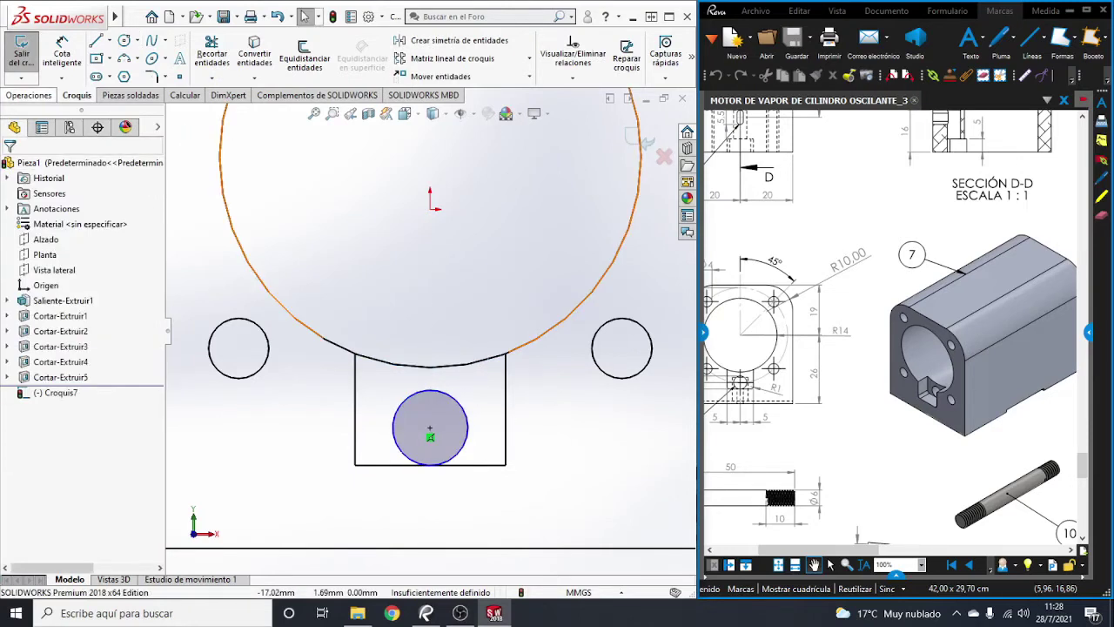
click(239, 54)
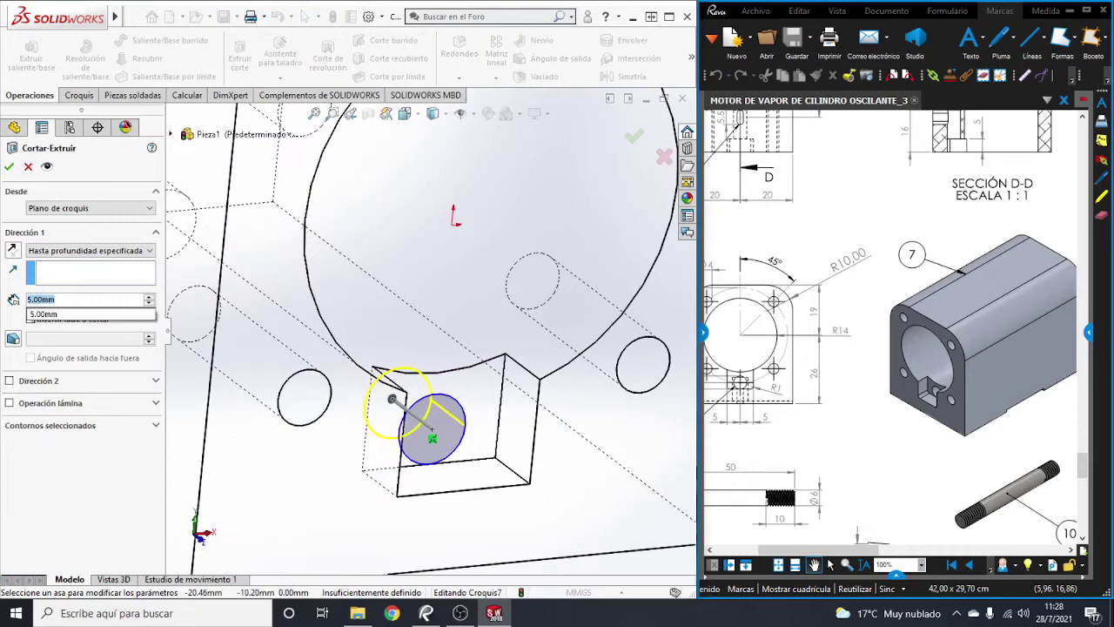
key(Return)
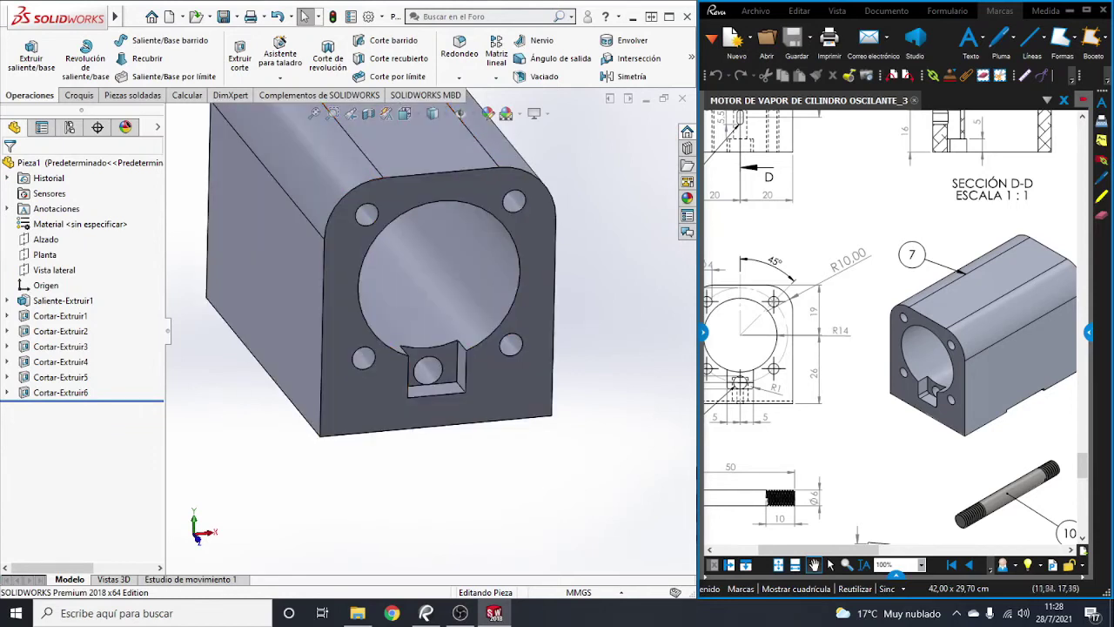
Step: Pan the Revu drawing over to its front view and section B
drag(983, 349, 918, 348)
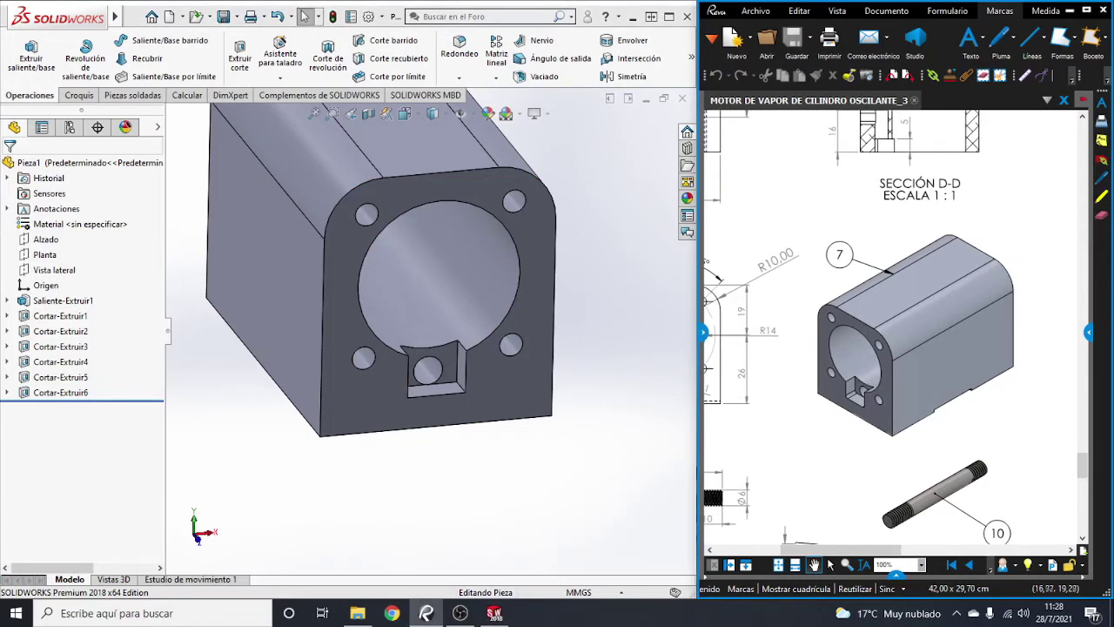
drag(784, 305, 1009, 372)
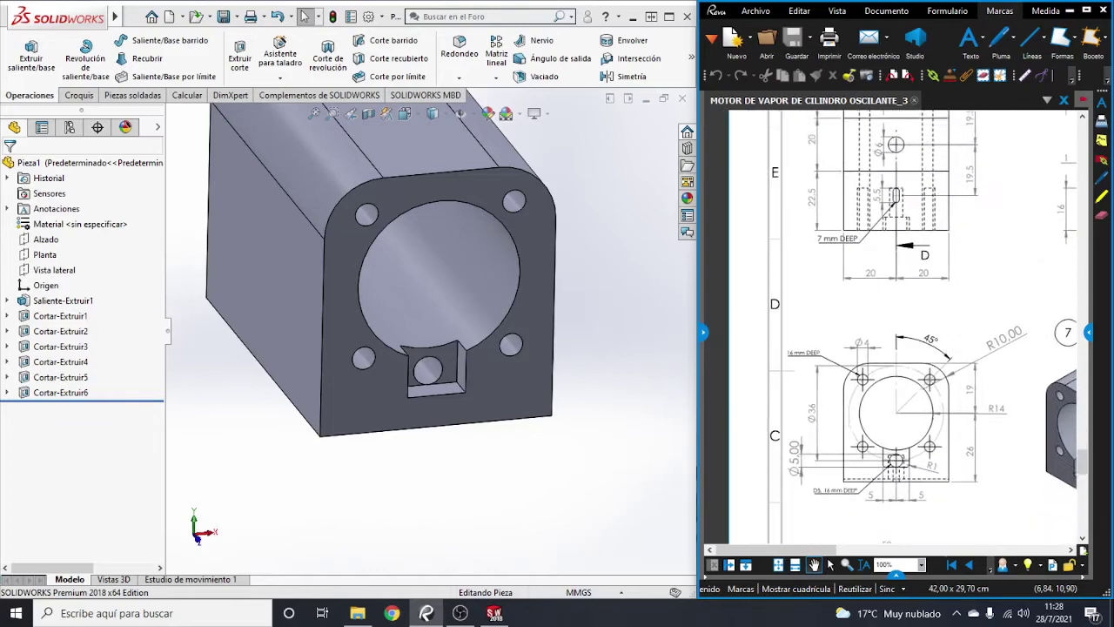
drag(958, 348, 932, 305)
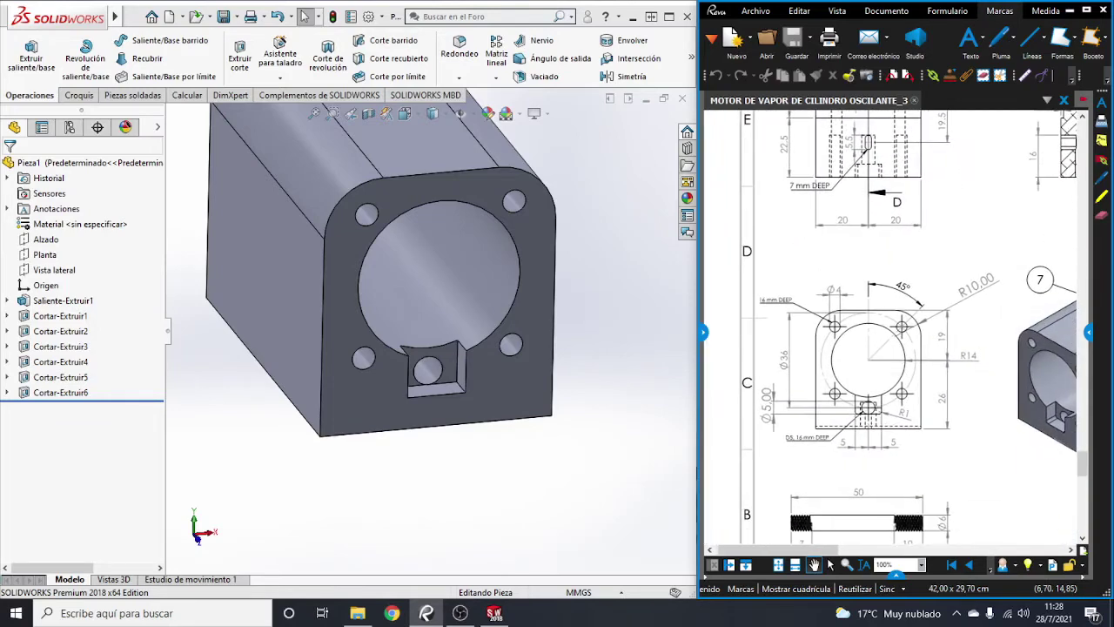
Step: Zoom the drawing to 144% on the 7 mm DEEP slots, then set the part to isometric view
scroll(892, 326, up, 3)
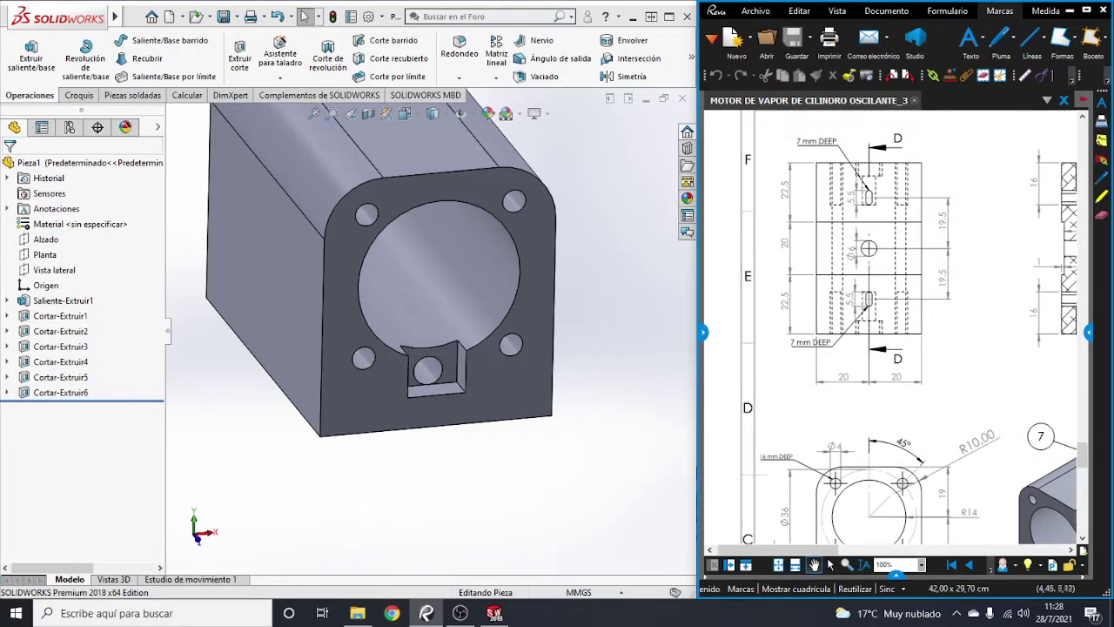
scroll(897, 331, down, 3)
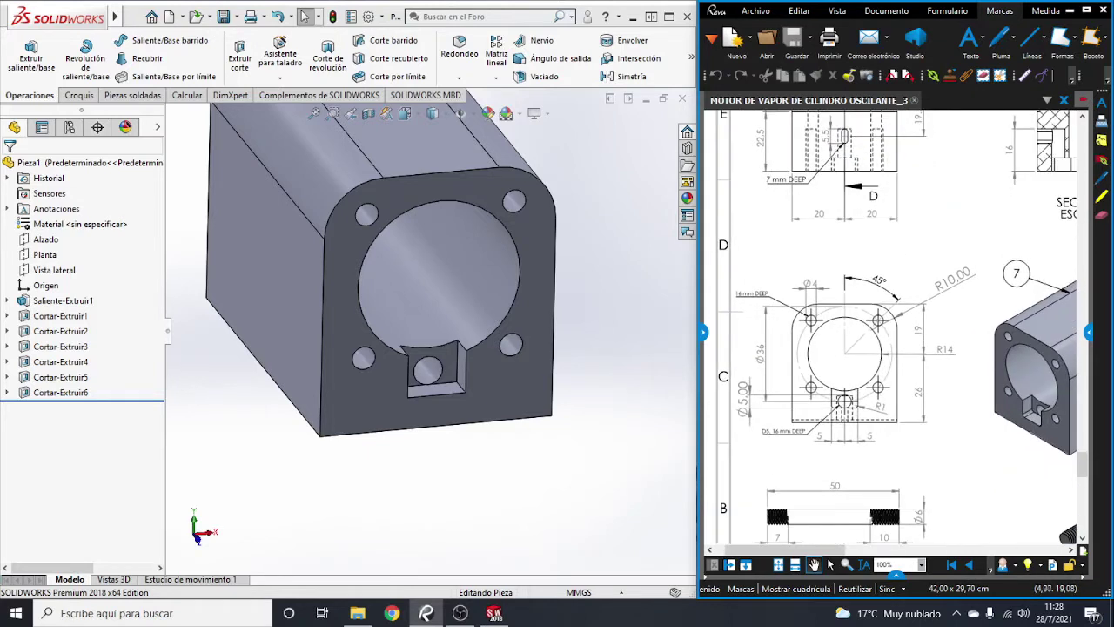
scroll(901, 327, up, 3)
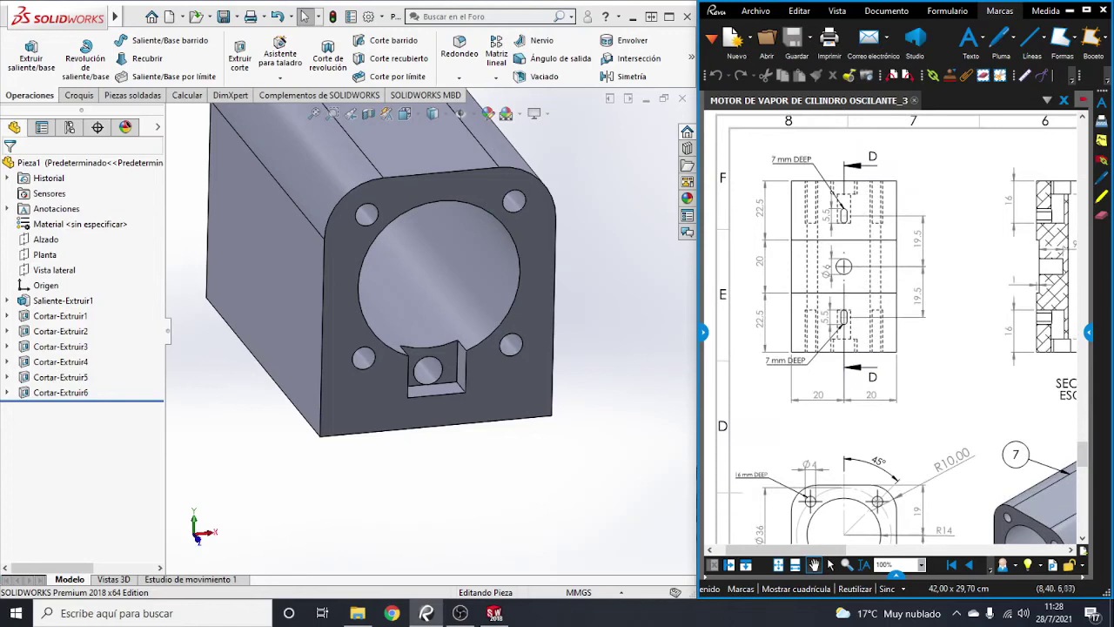
scroll(896, 331, up, 8)
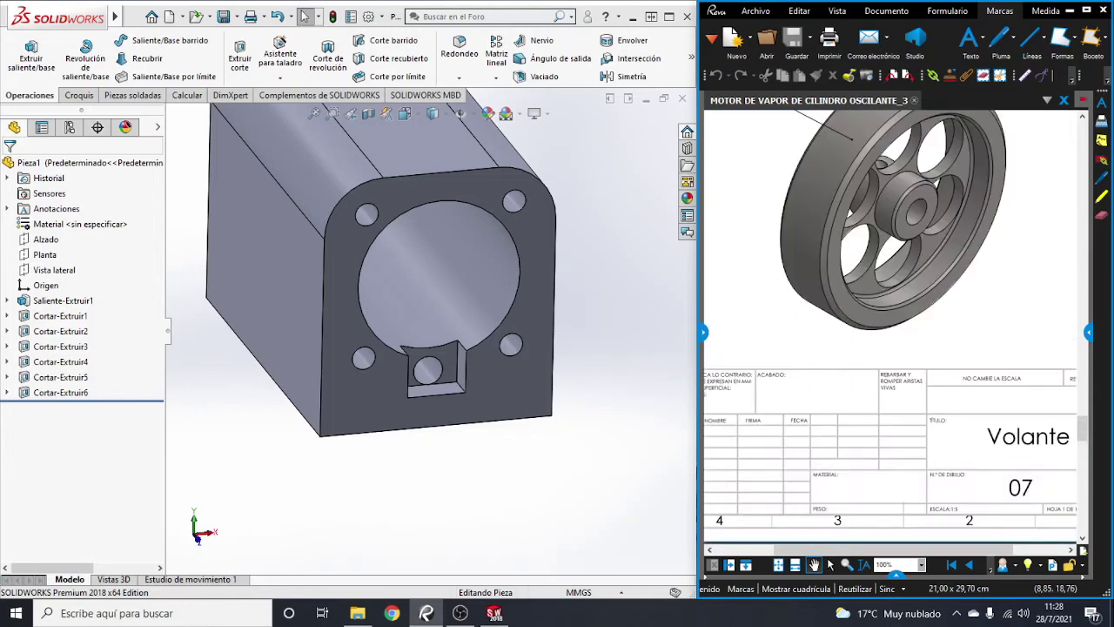
ctrl+scroll(848, 251, down, 3)
scroll(897, 261, down, 5)
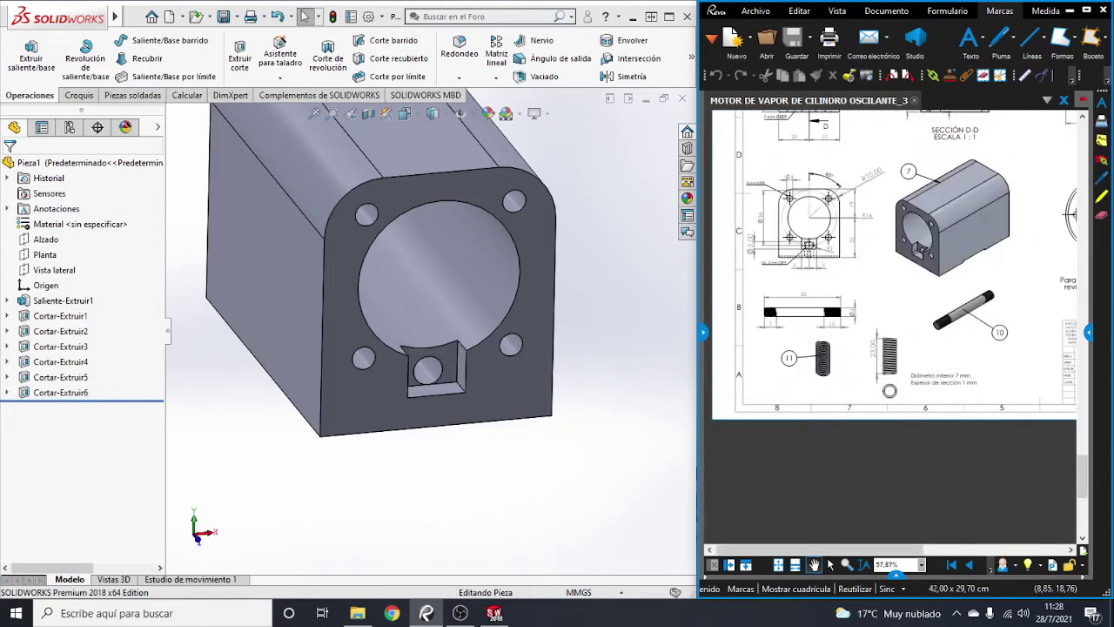
scroll(896, 331, up, 3)
ctrl+scroll(809, 235, up, 3)
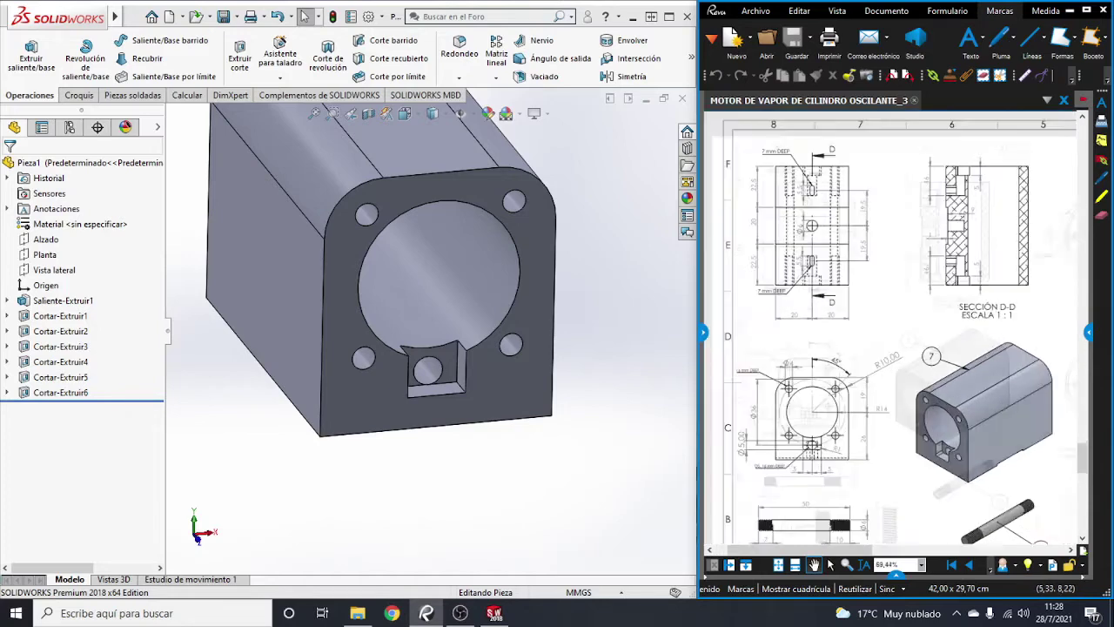
scroll(897, 331, down, 3)
scroll(892, 331, left, 3)
scroll(892, 331, up, 1)
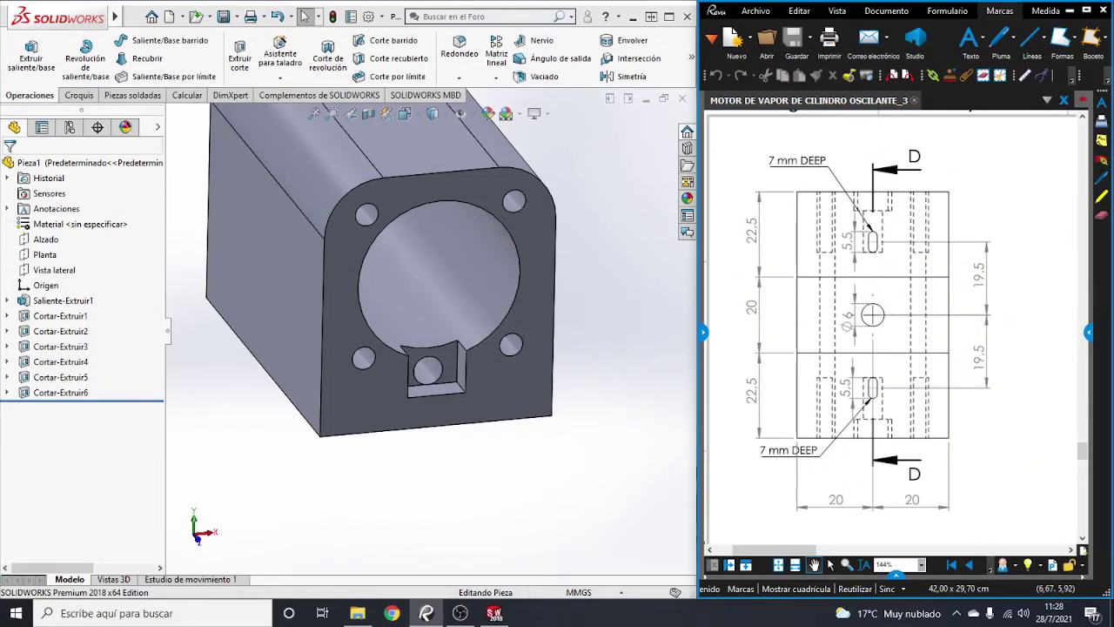
click(436, 413)
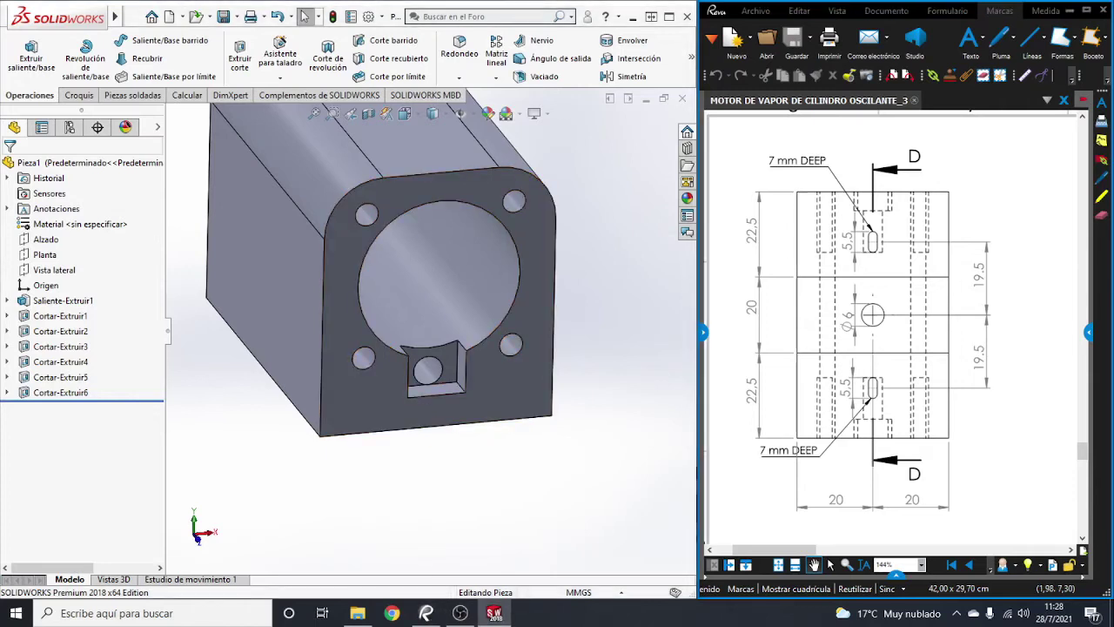
key(ctrl+7)
Step: On the block's long face, sketch a centre-point rectangle from the origin spanning the face's full width
key(ctrl+8)
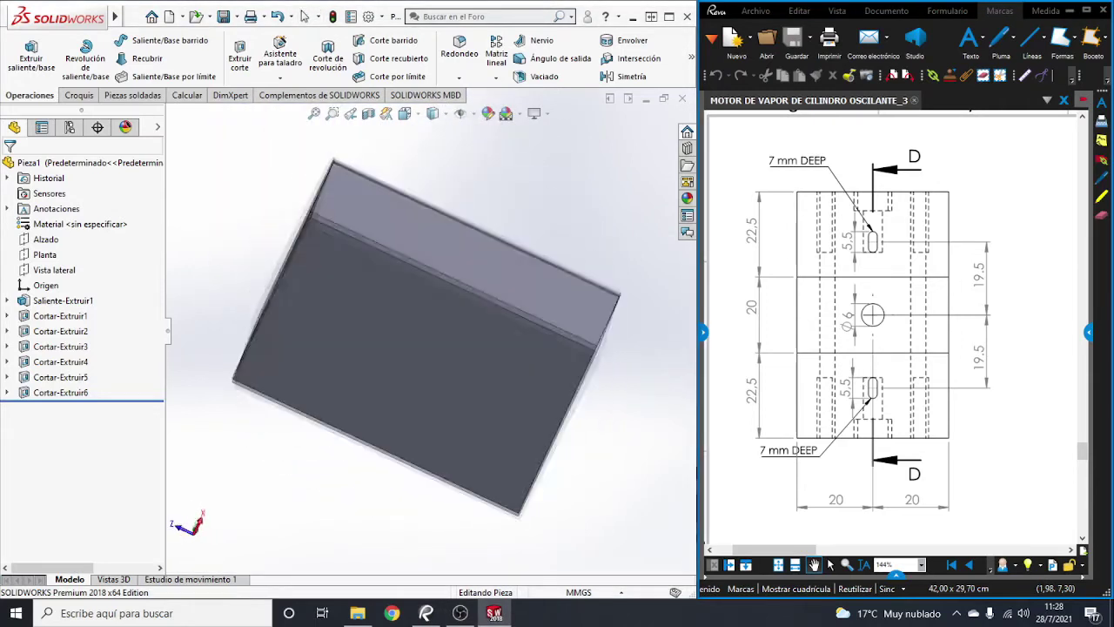
click(466, 360)
key(ctrl+8)
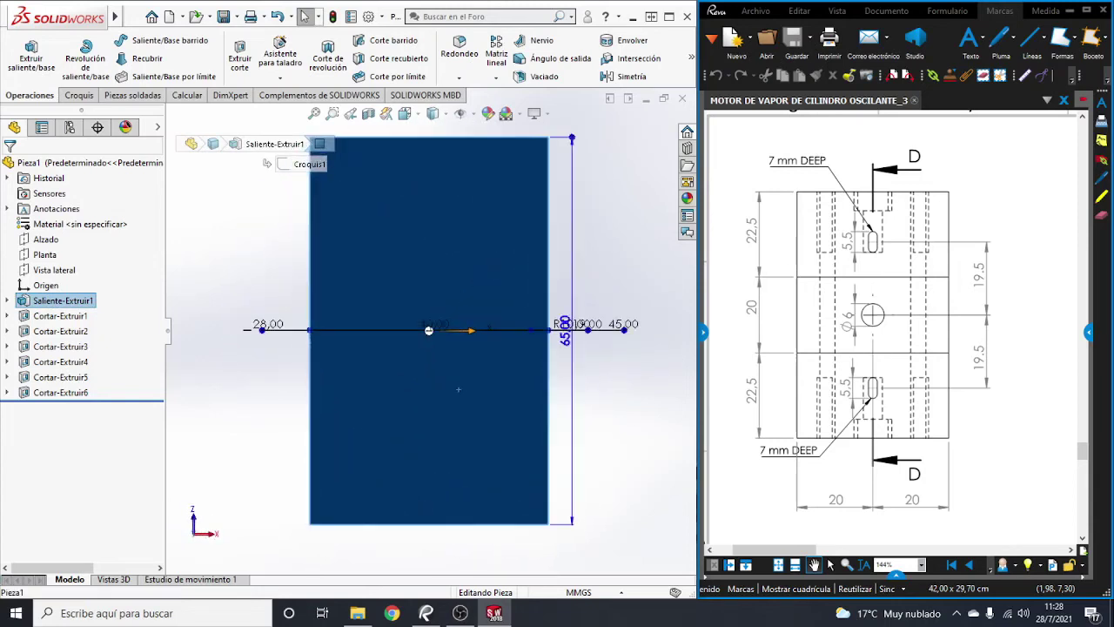
click(78, 95)
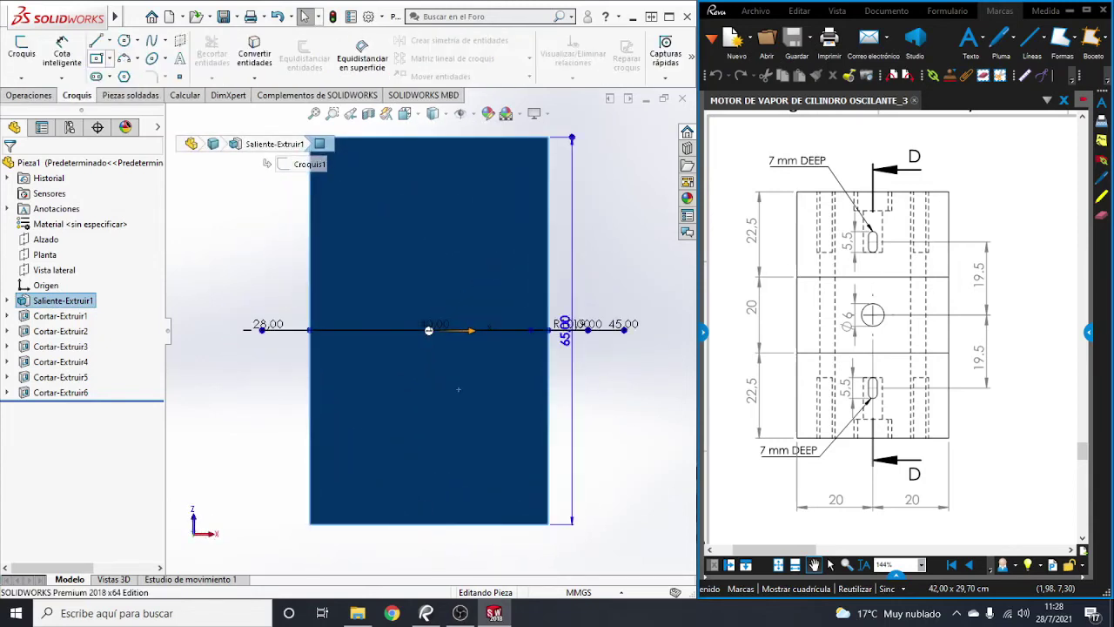
click(108, 58)
click(130, 94)
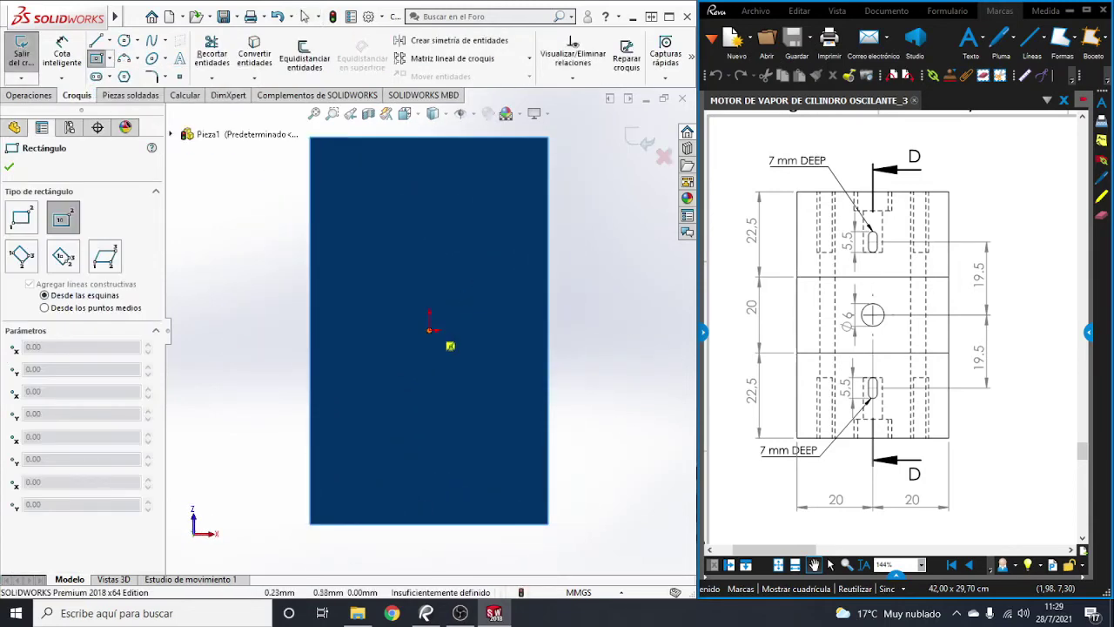
click(430, 330)
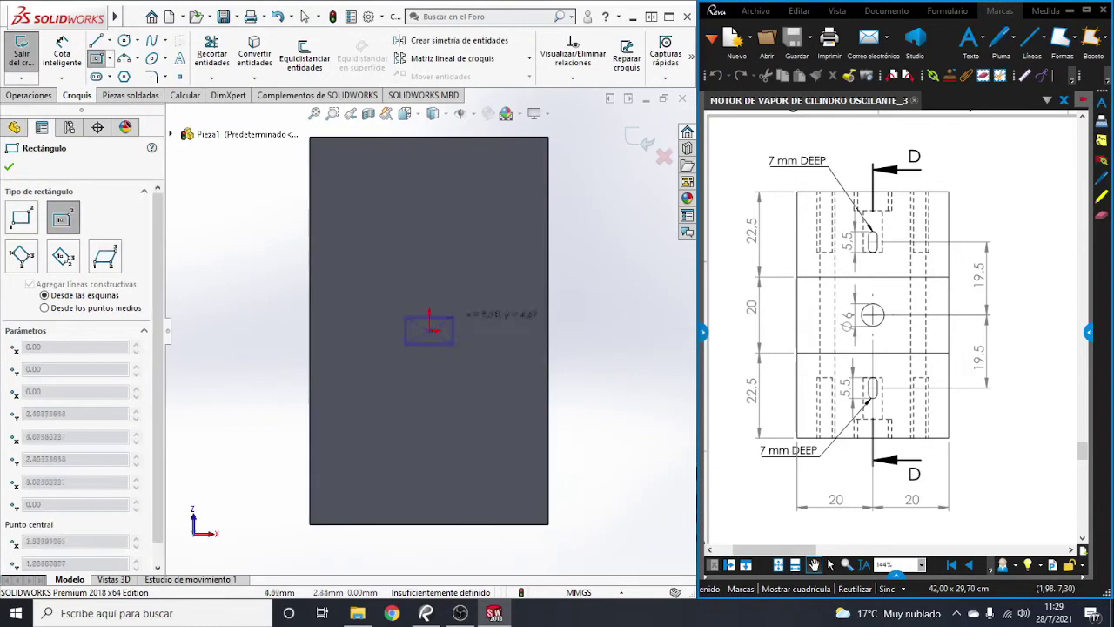
click(571, 321)
Step: Dimension the rectangle's height to 20 mm and return to the isometric view
click(62, 47)
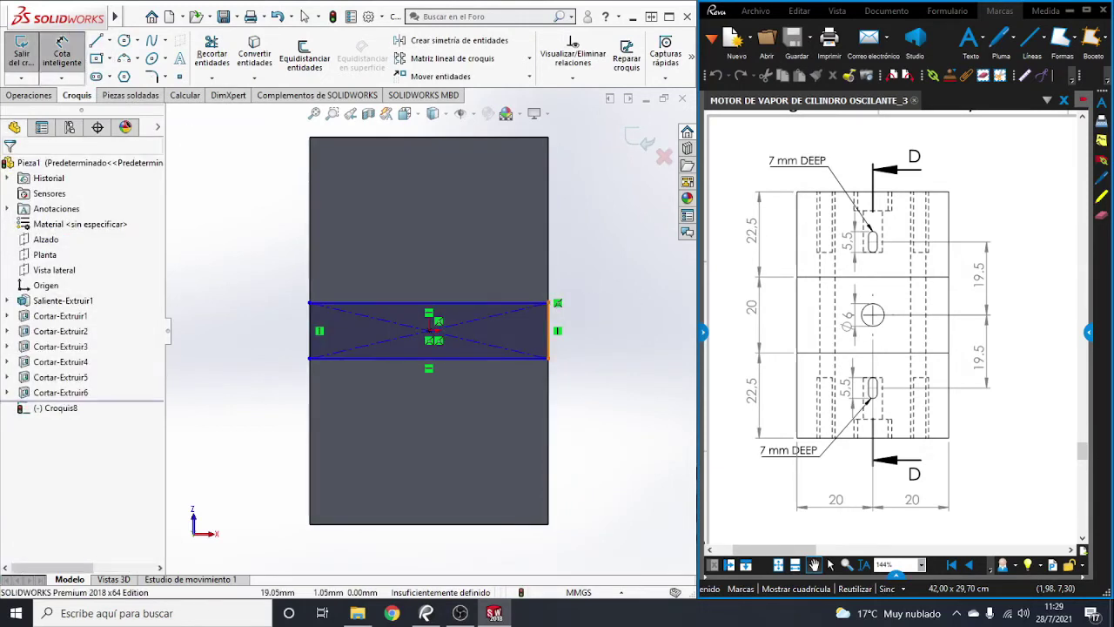
click(548, 331)
click(575, 329)
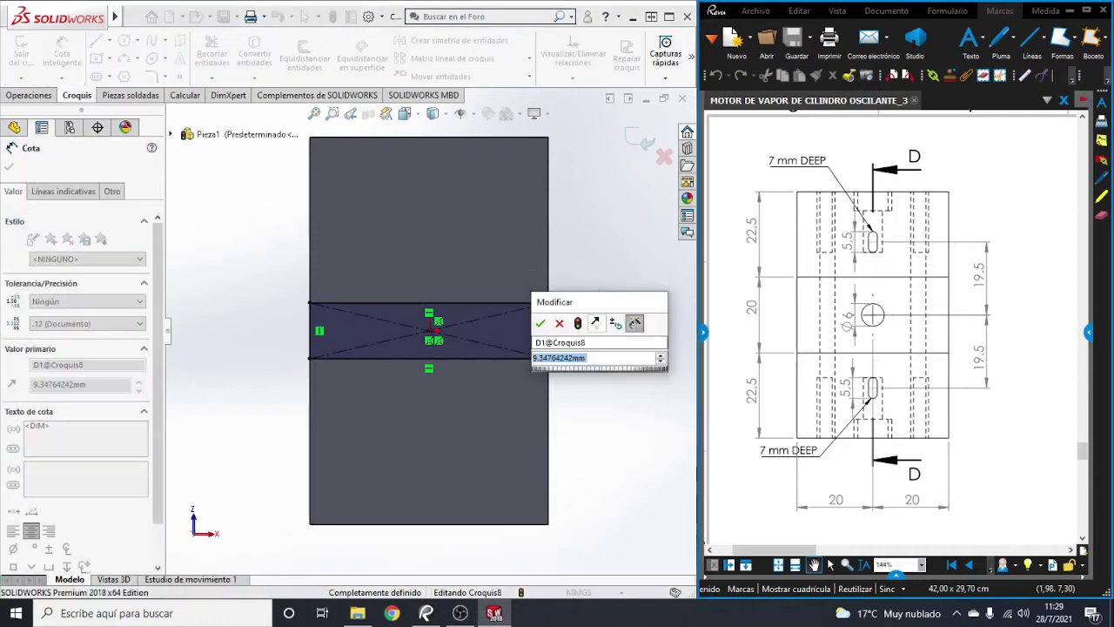
text(20)
key(Return)
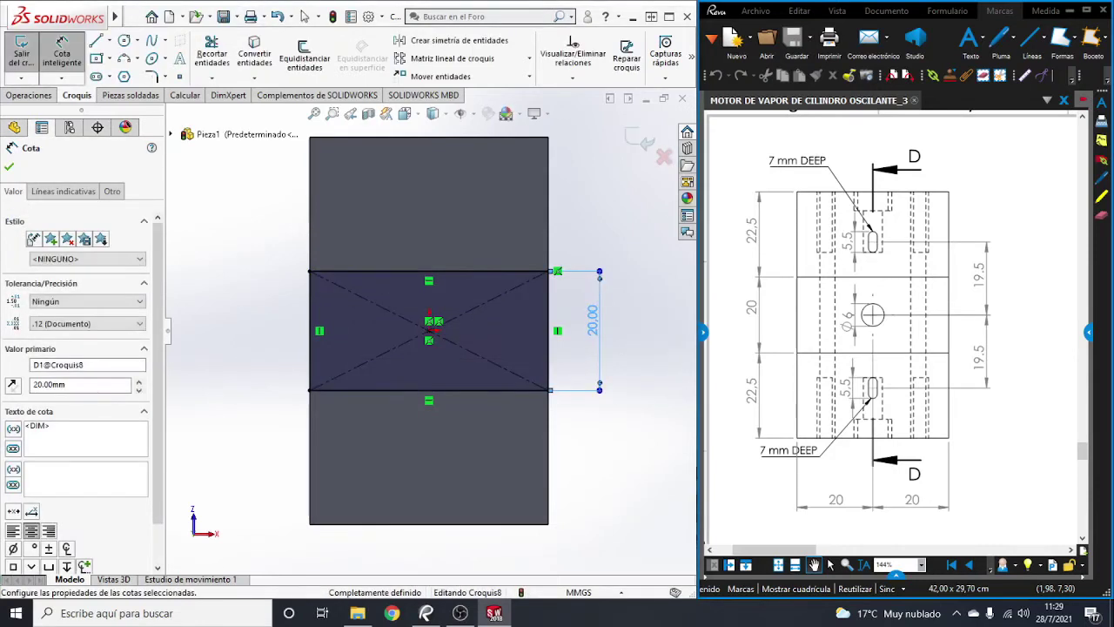
scroll(879, 330, down, 5)
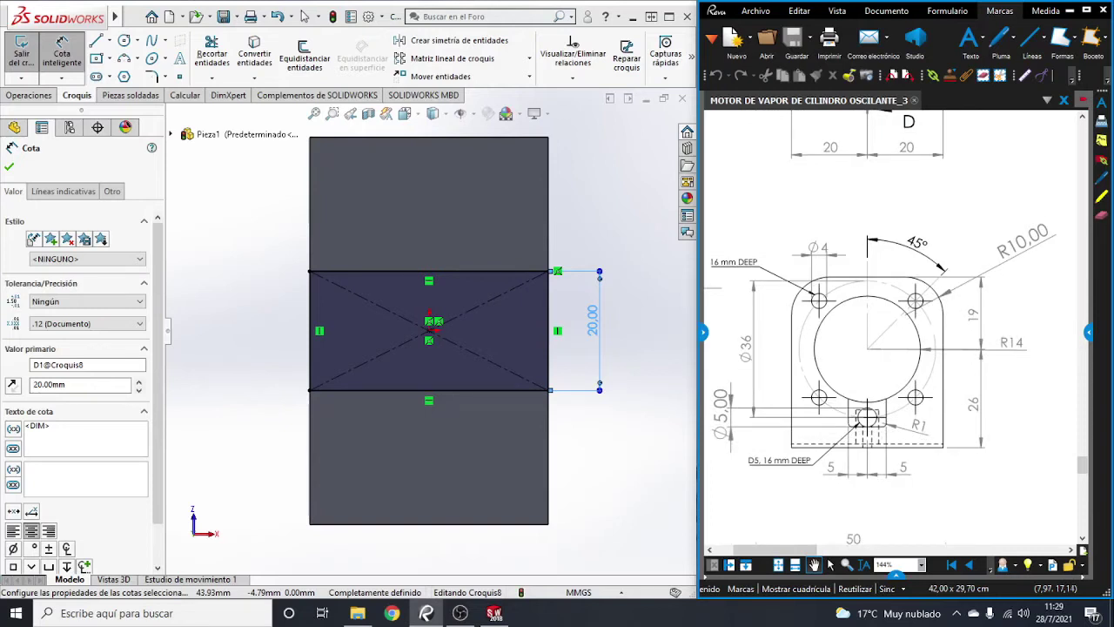
scroll(897, 330, up, 5)
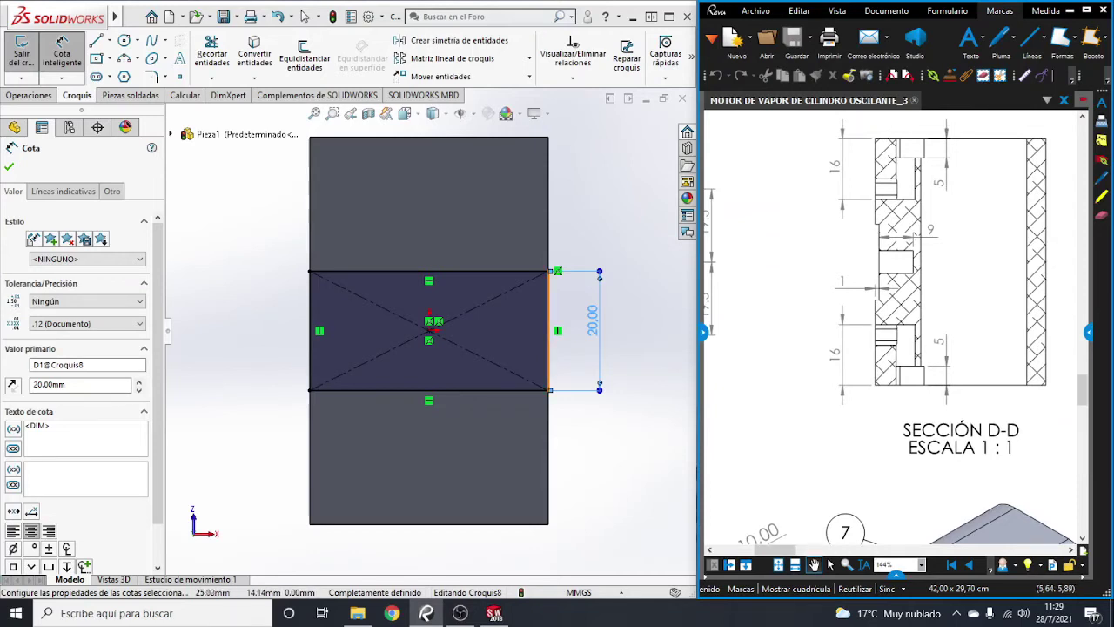
key(ctrl+7)
Step: Extrude-cut the 20 mm rectangle 2 mm deep, then inspect the groove and the bored end face
click(29, 95)
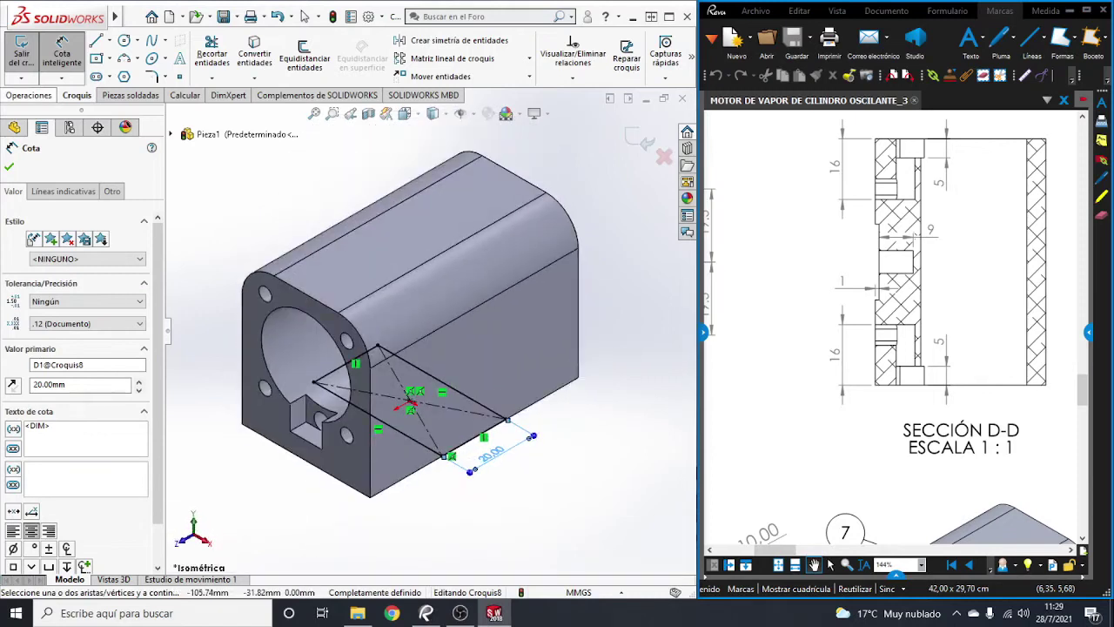
click(239, 54)
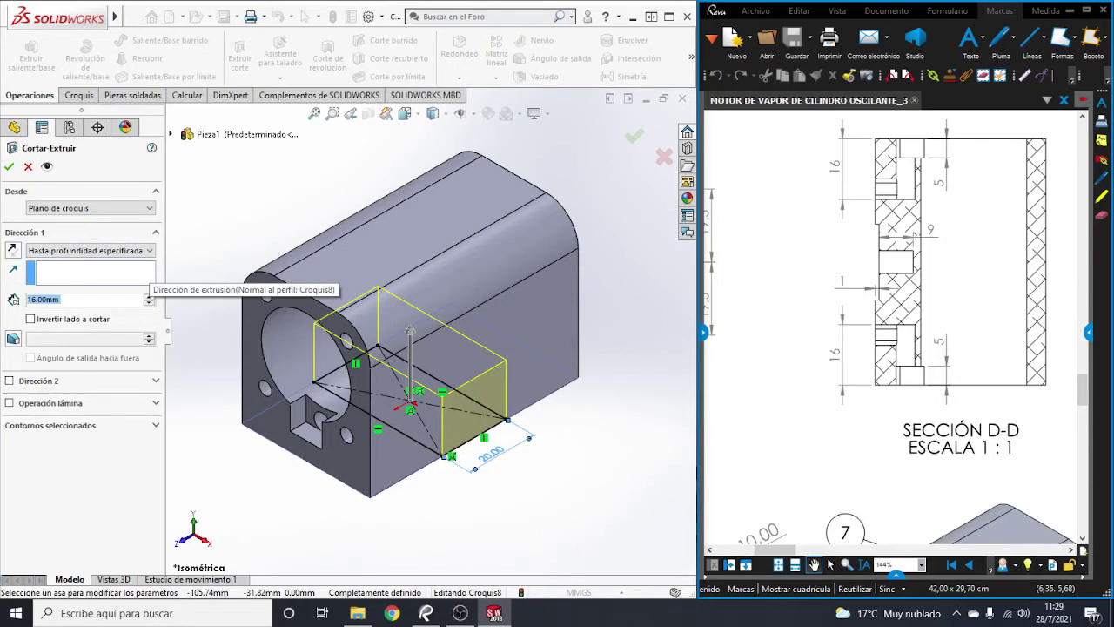
text(2)
key(Return)
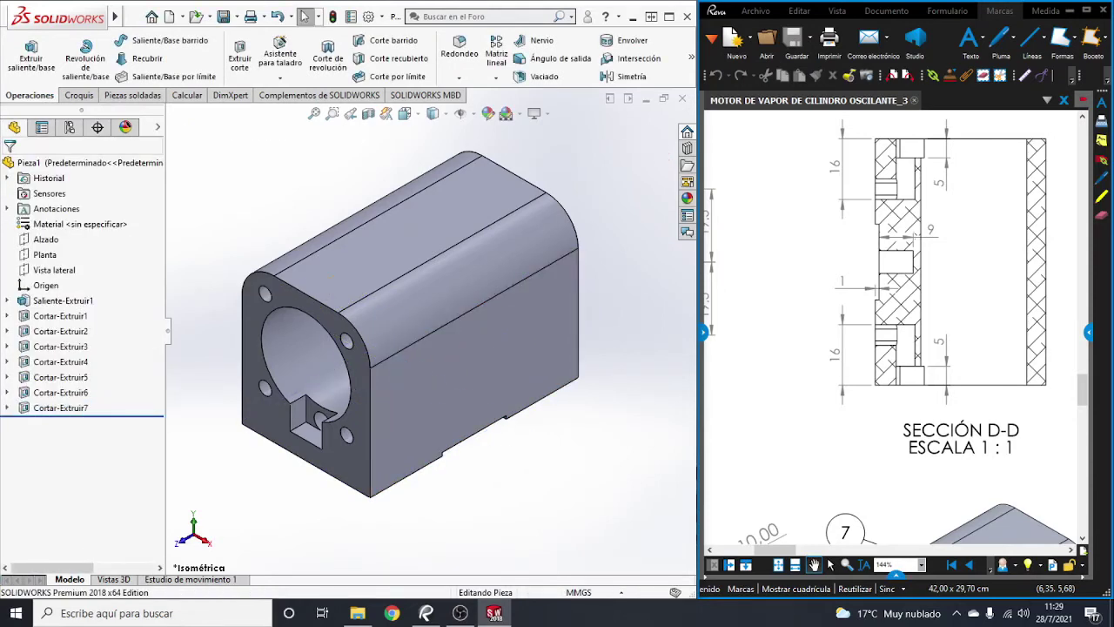
middle_drag(409, 330, 409, 392)
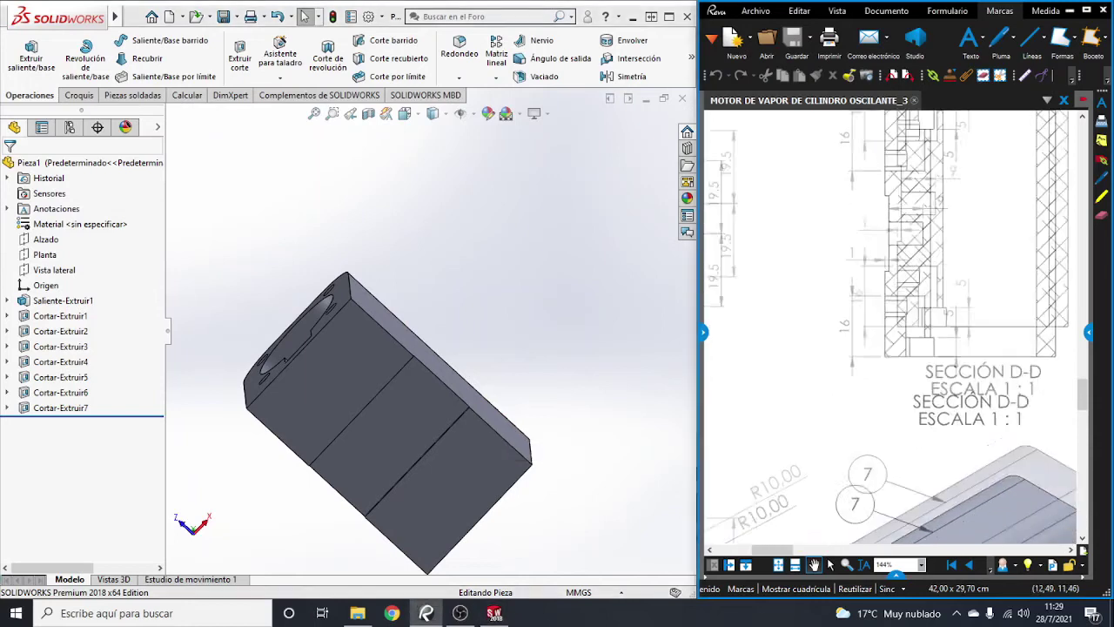
drag(871, 487, 984, 131)
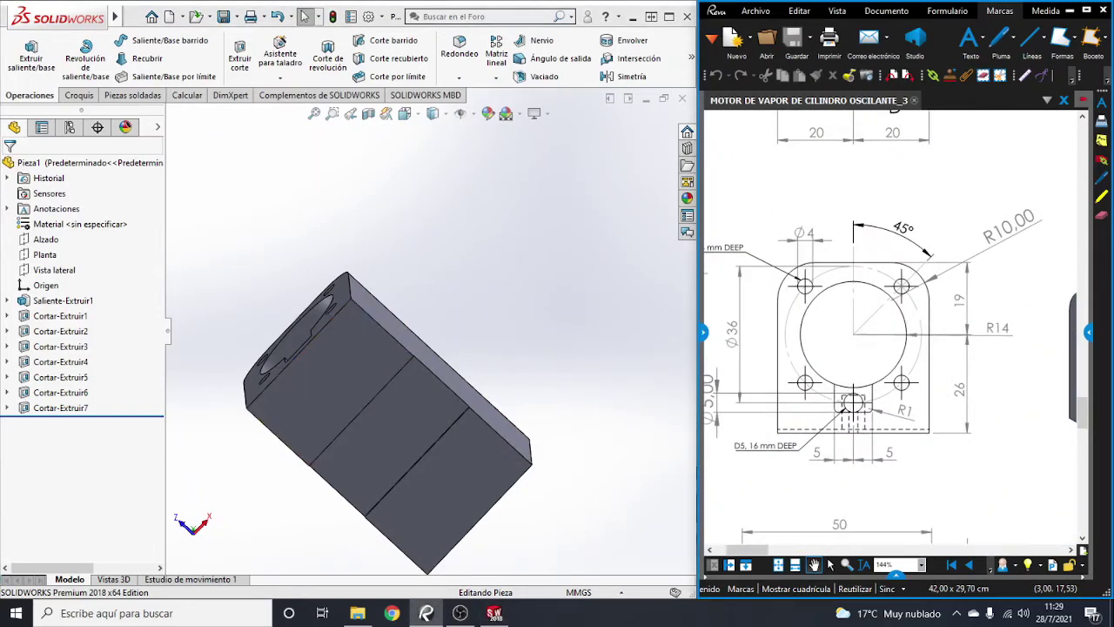
key(ctrl+8)
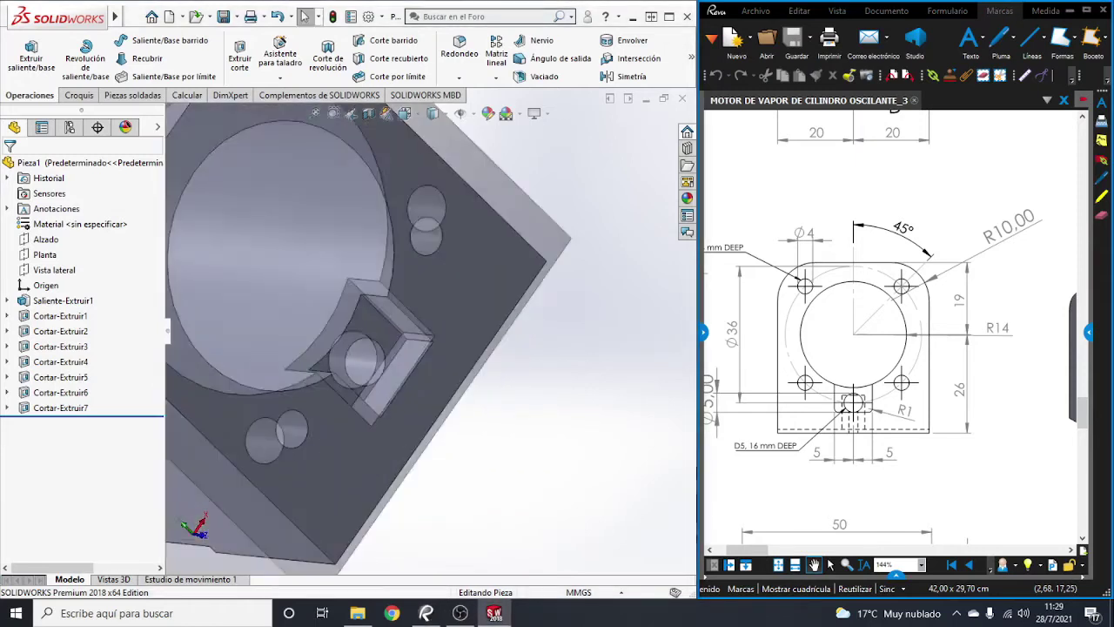
Step: Start a constant-radius 1 mm fillet on the first two pocket edges
click(459, 47)
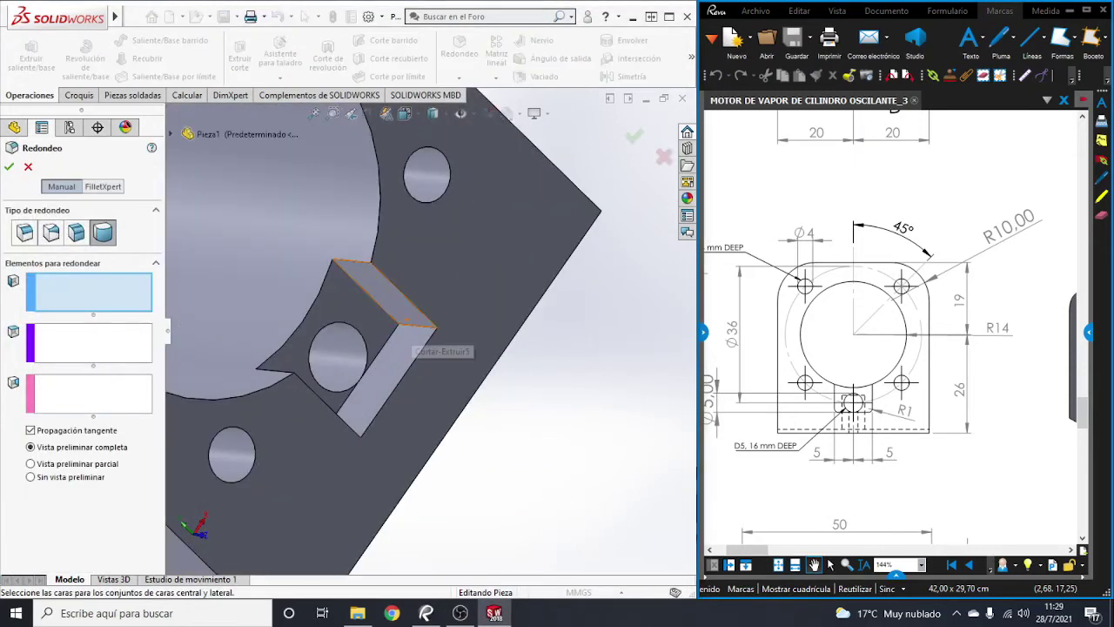
click(25, 231)
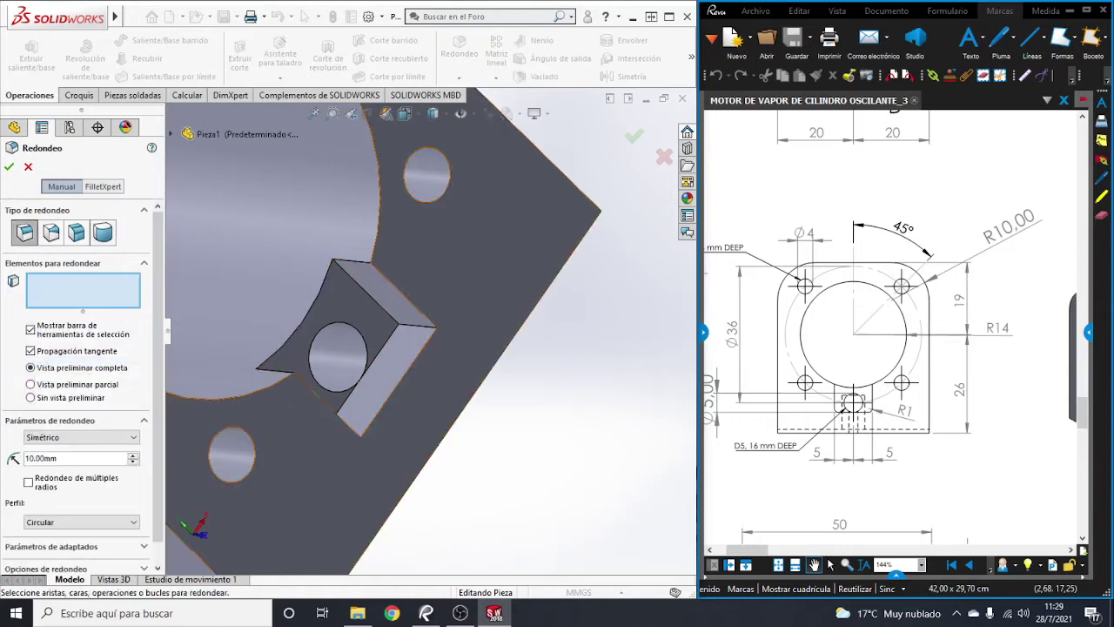
click(418, 326)
middle_drag(418, 327, 595, 284)
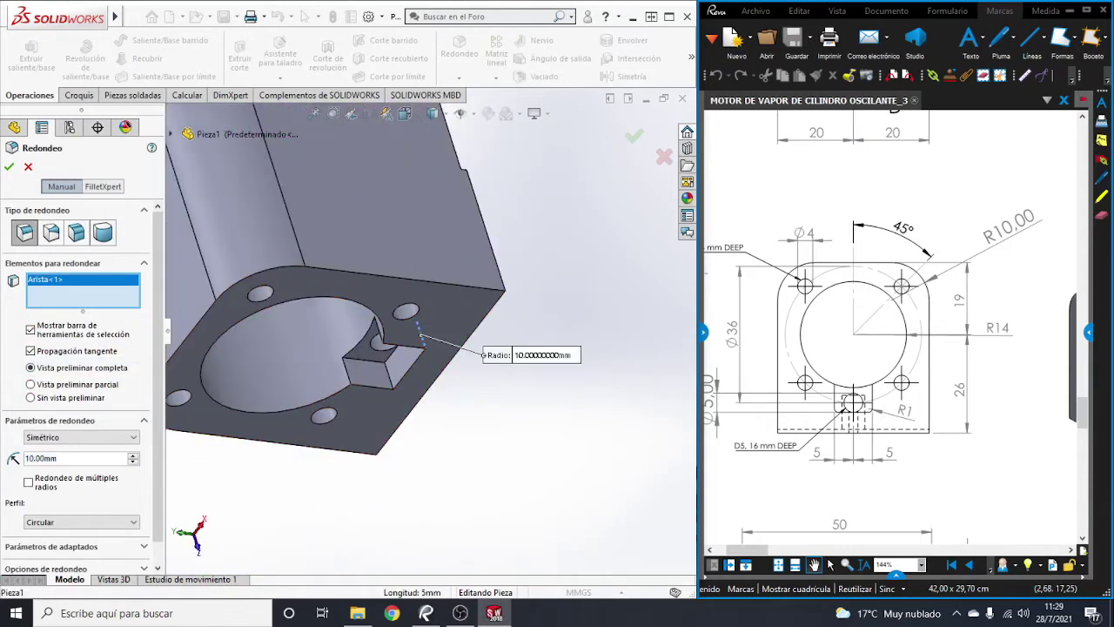
click(435, 350)
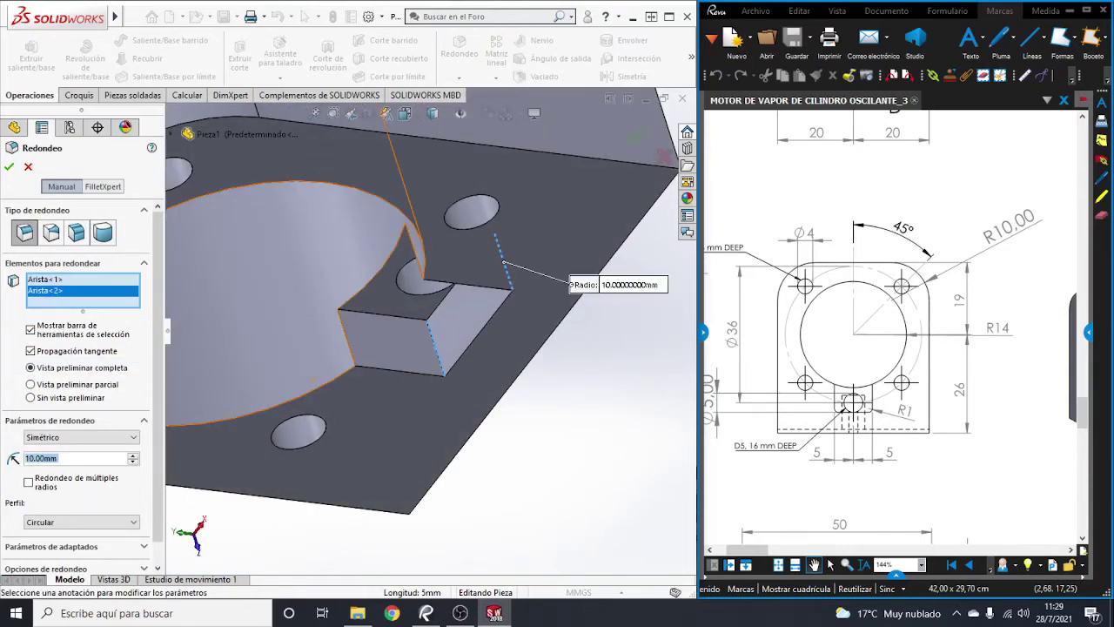
text(1)
key(Return)
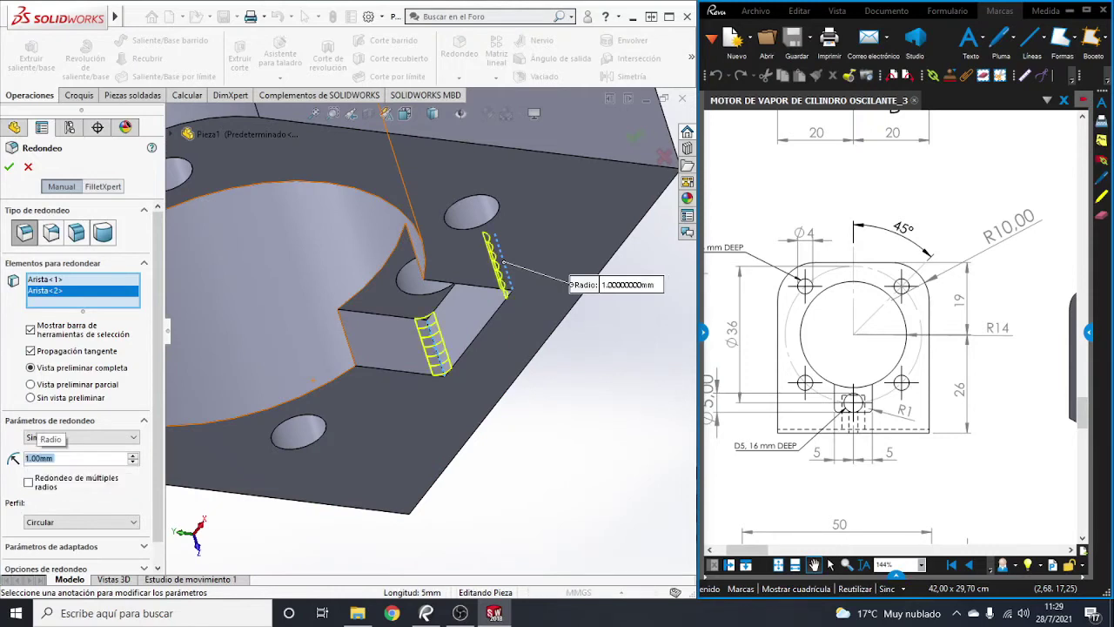
Step: Add the third and fourth pocket edges and apply the 1 mm fillet
scroll(435, 287, up, 3)
scroll(435, 288, up, 3)
middle_drag(435, 288, 396, 374)
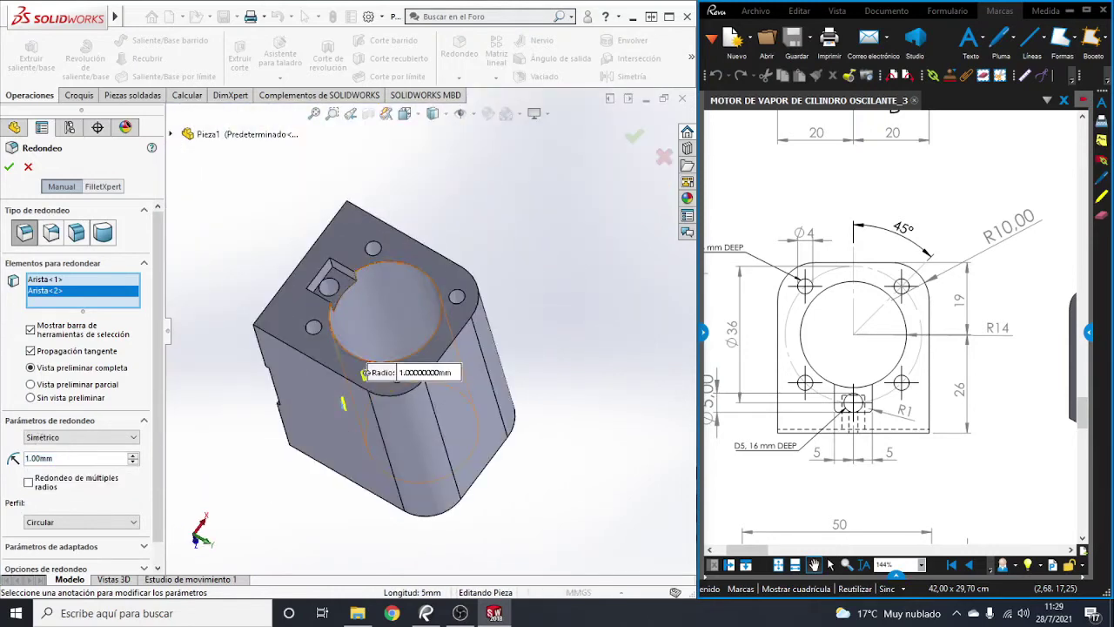
scroll(349, 279, down, 3)
click(259, 228)
scroll(294, 278, up, 1)
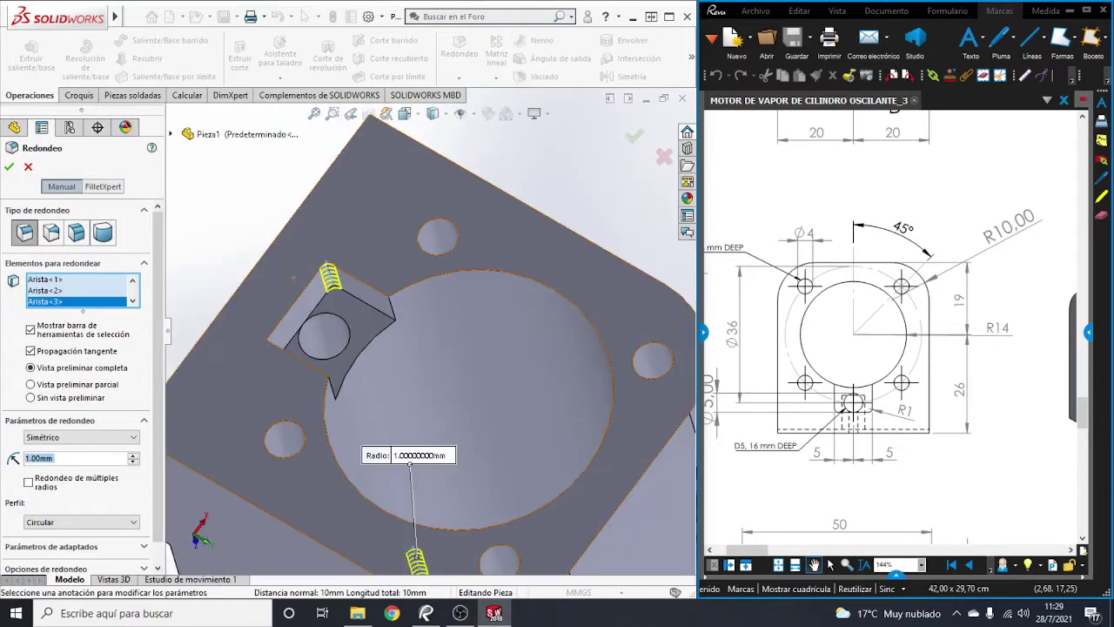
scroll(296, 348, down, 3)
click(296, 341)
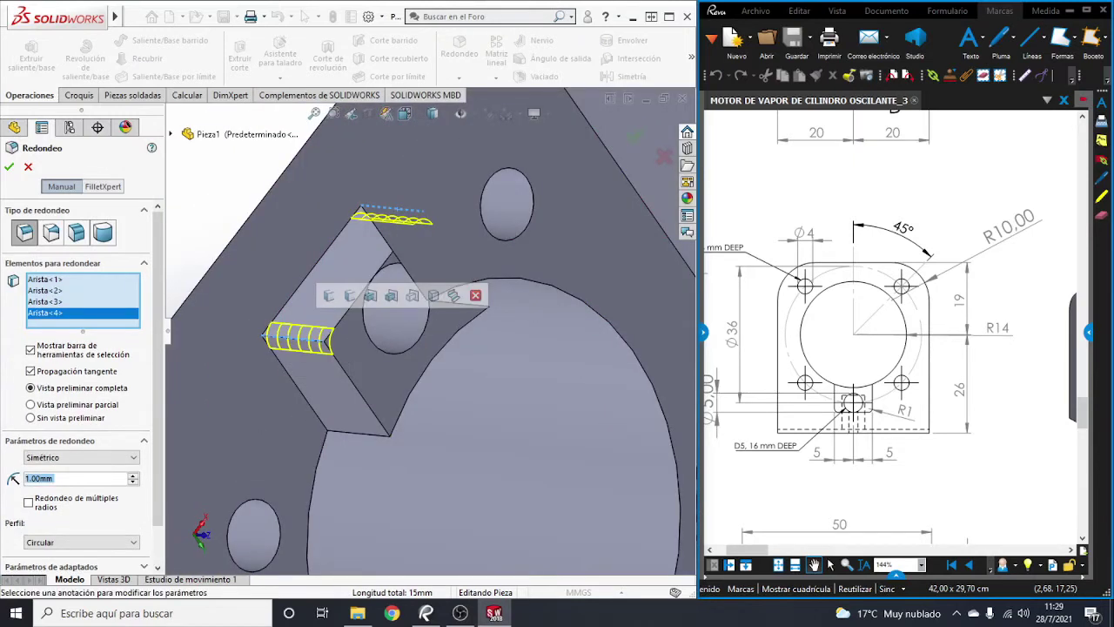
click(9, 166)
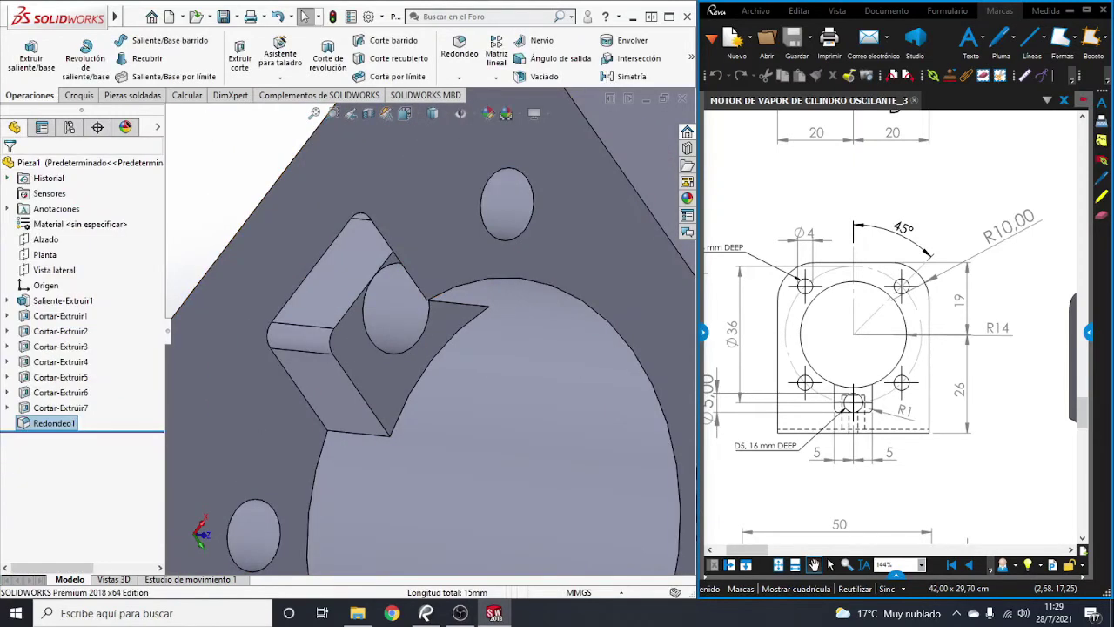
key(ctrl+7)
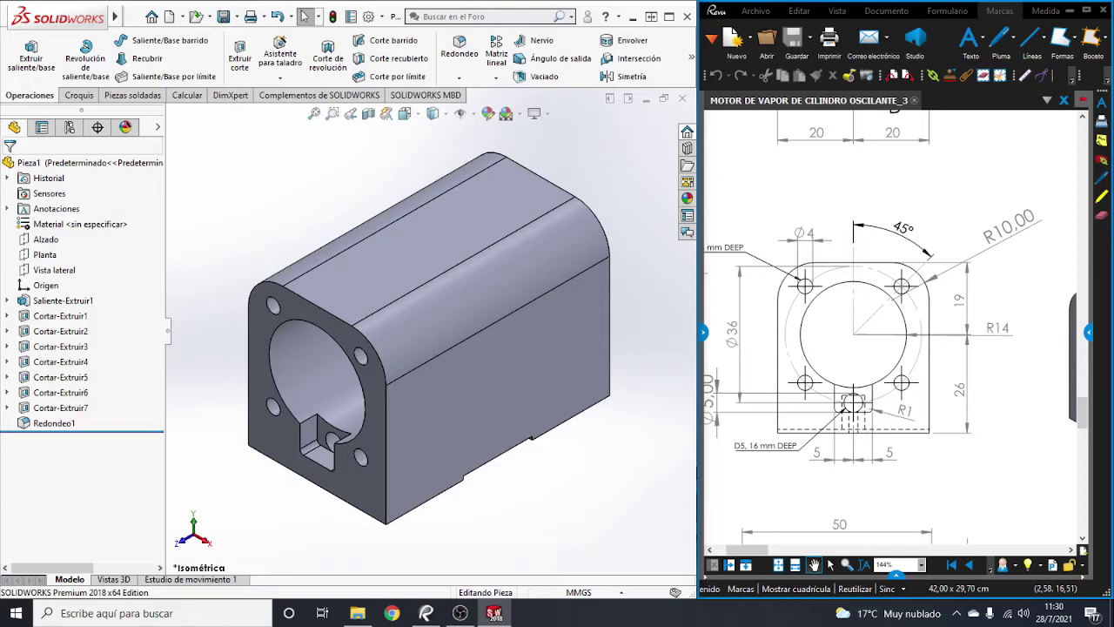
scroll(874, 327, up, 5)
scroll(874, 327, up, 2)
scroll(888, 327, up, 1)
scroll(887, 327, up, 2)
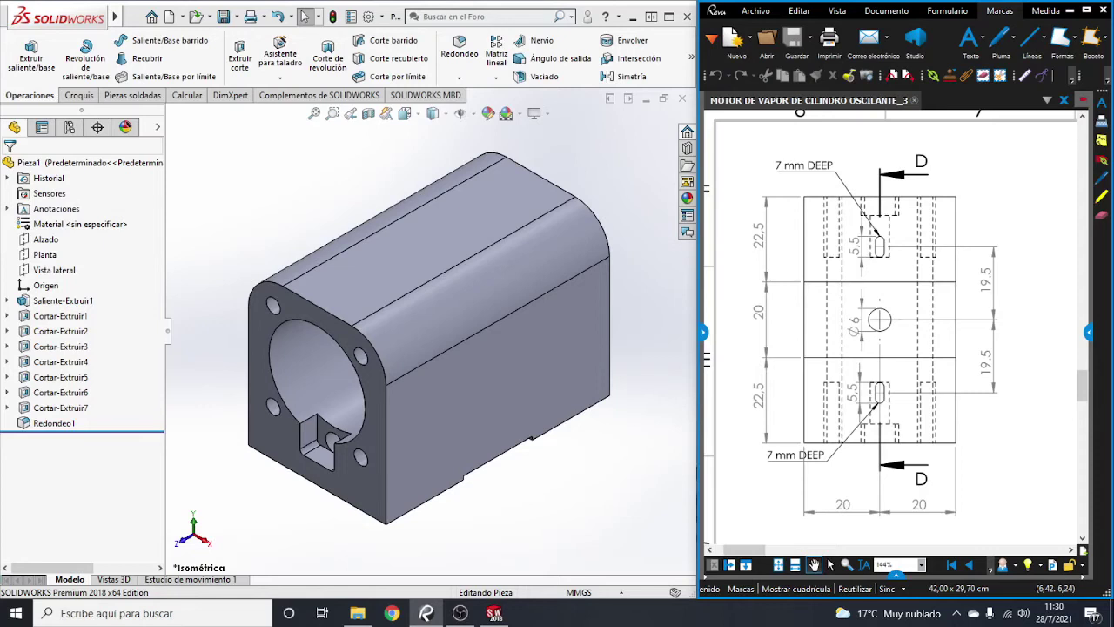
middle_drag(435, 349, 531, 400)
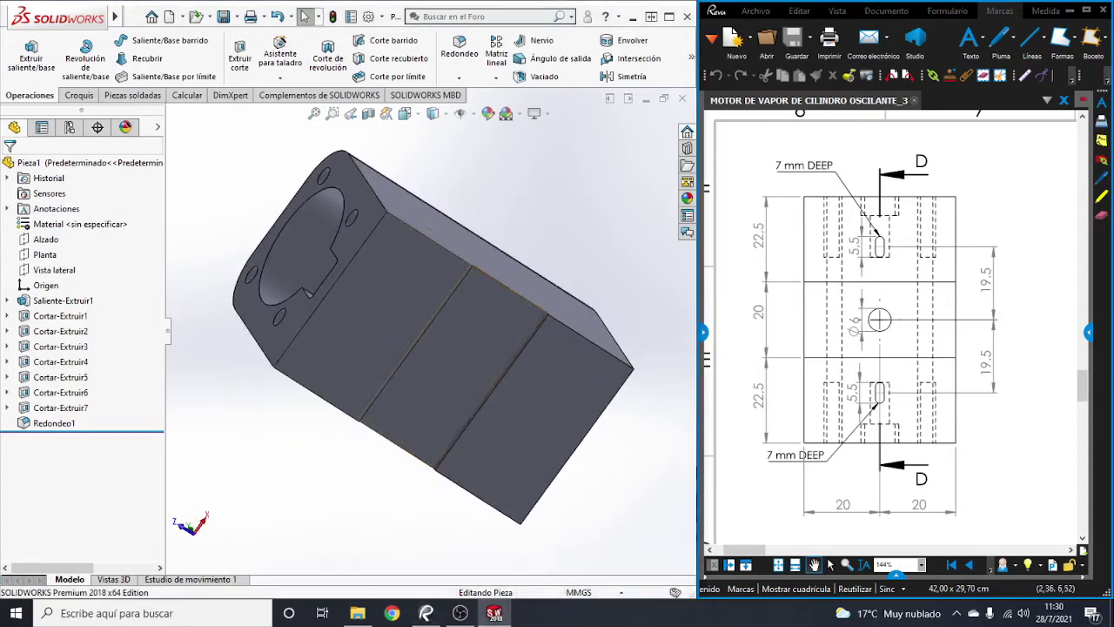
Step: On the side face, draw a vertical construction line joining the top and bottom edge midpoints
click(531, 418)
key(ctrl+8)
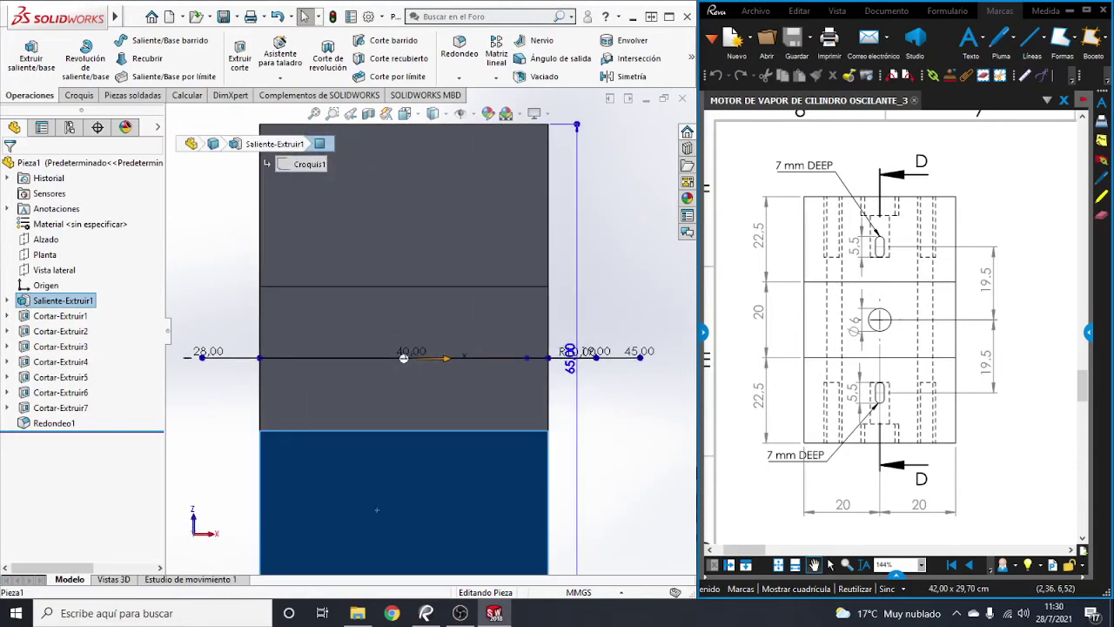
click(78, 95)
click(106, 41)
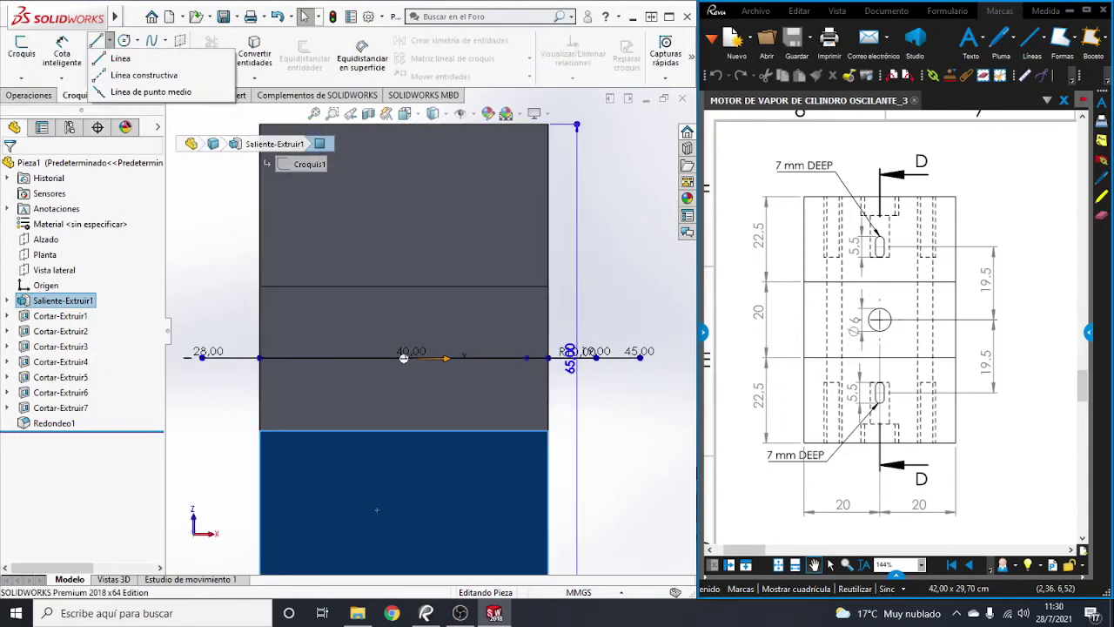
click(139, 77)
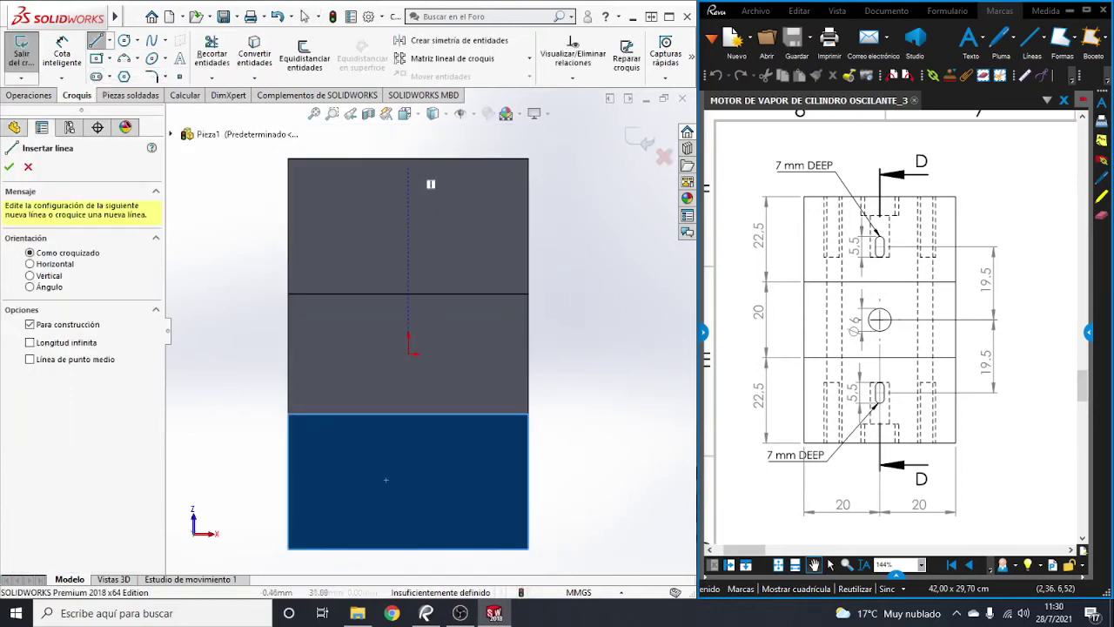
click(408, 159)
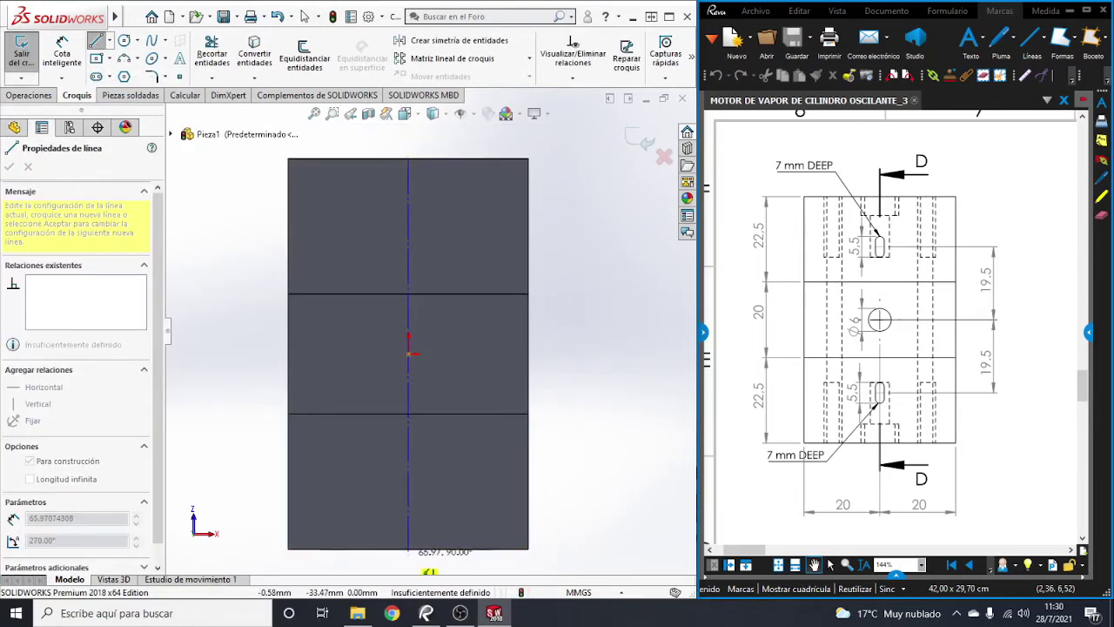
click(408, 549)
key(Escape)
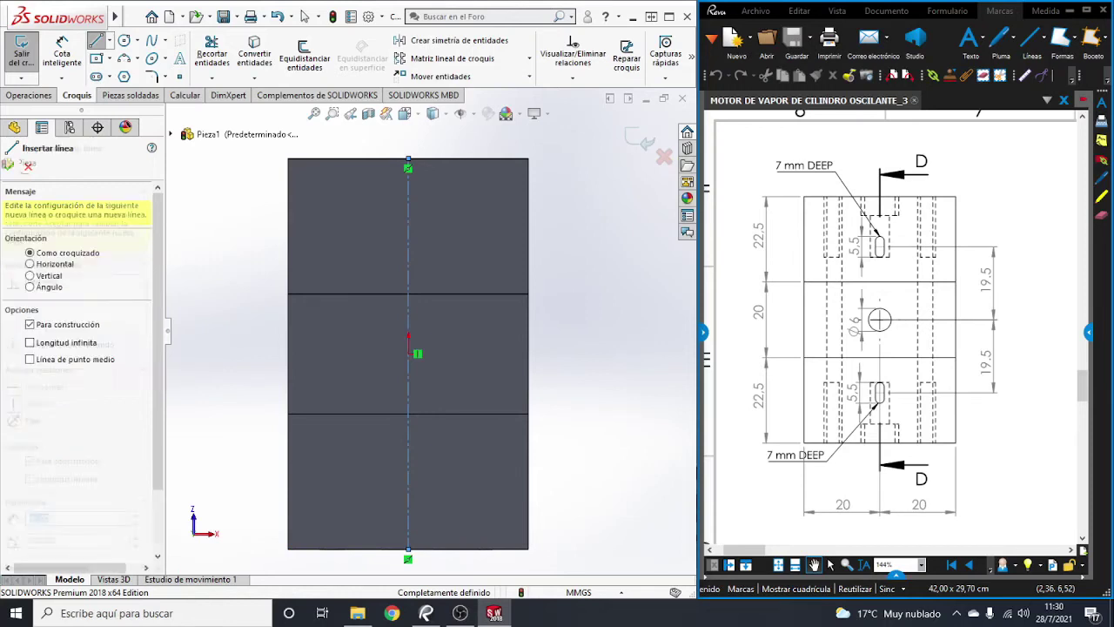
key(Escape)
scroll(454, 253, down, 2)
scroll(454, 253, down, 2)
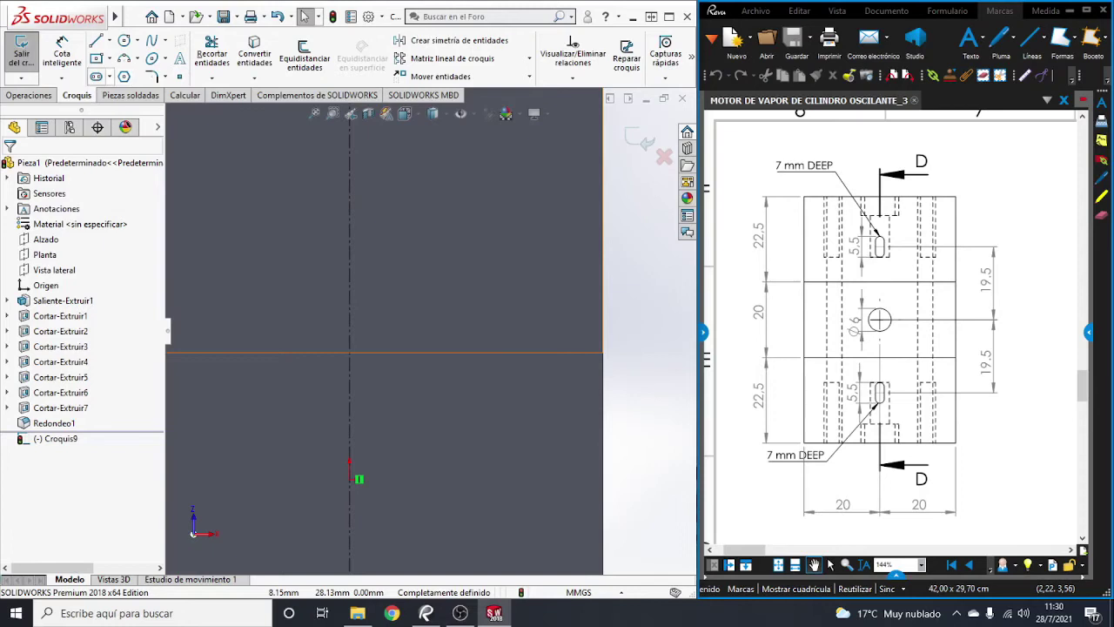
Step: Draw a vertical centre-end straight slot in the upper half of the side face
click(109, 76)
click(109, 77)
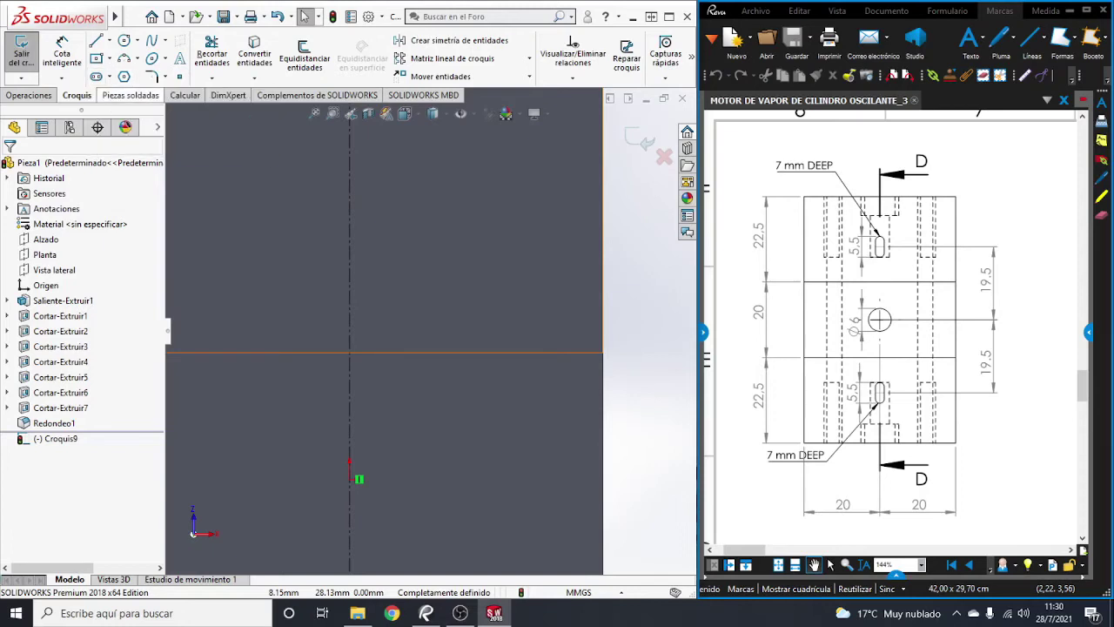
click(109, 77)
click(156, 111)
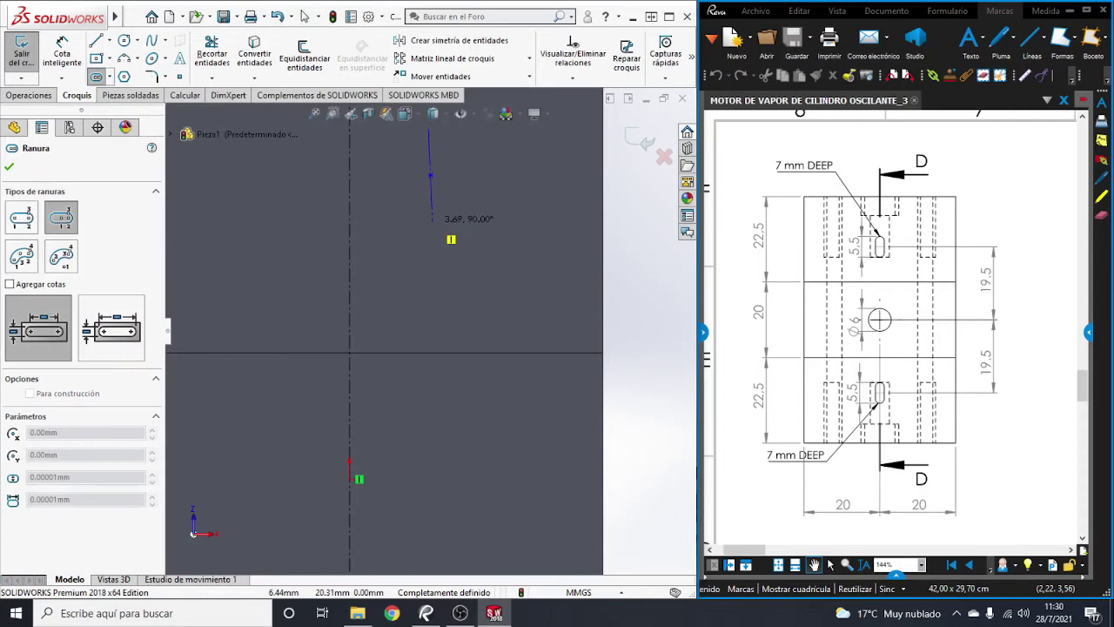
click(429, 221)
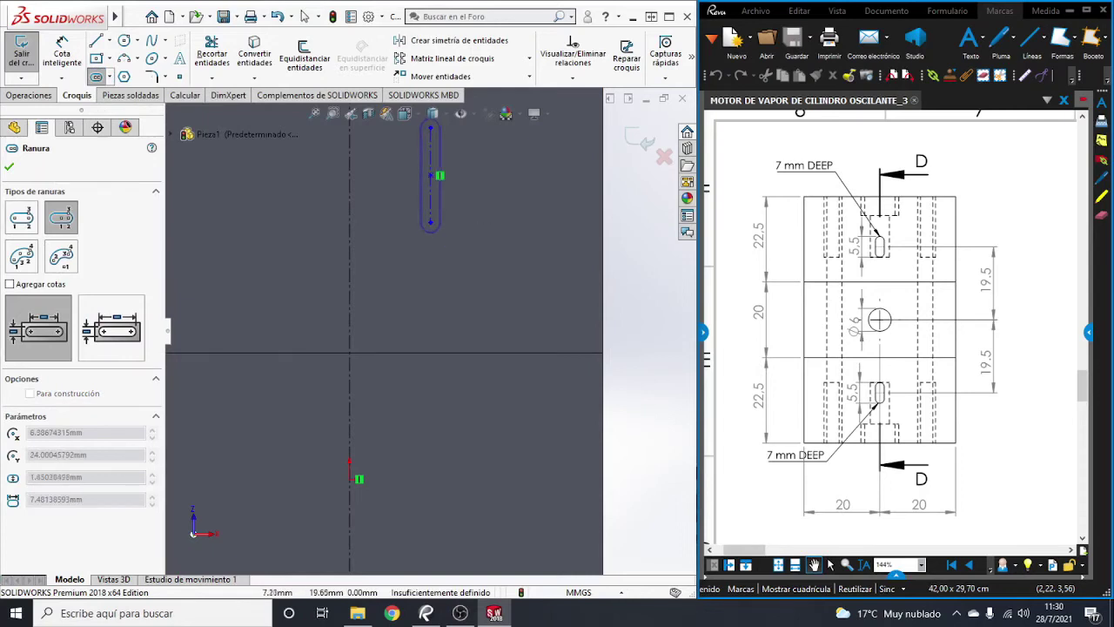
click(430, 236)
scroll(430, 236, up, 1)
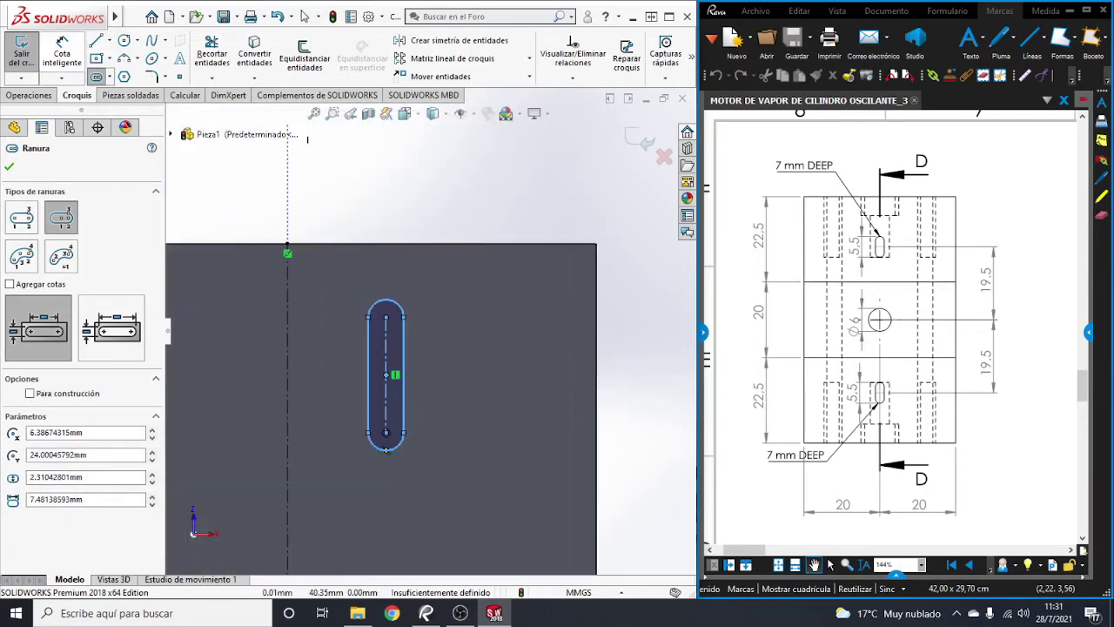
Step: Try a centre-to-centre slot dimension, adjust the slot's top end, then delete the 4.34 dimension
click(62, 54)
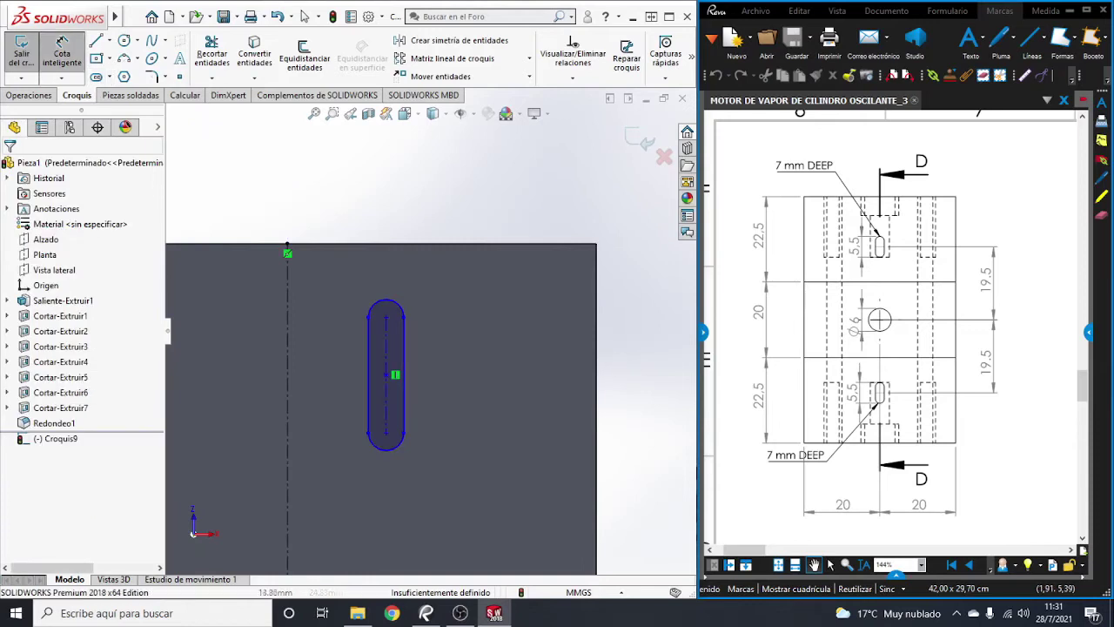
scroll(490, 390, down, 2)
click(305, 233)
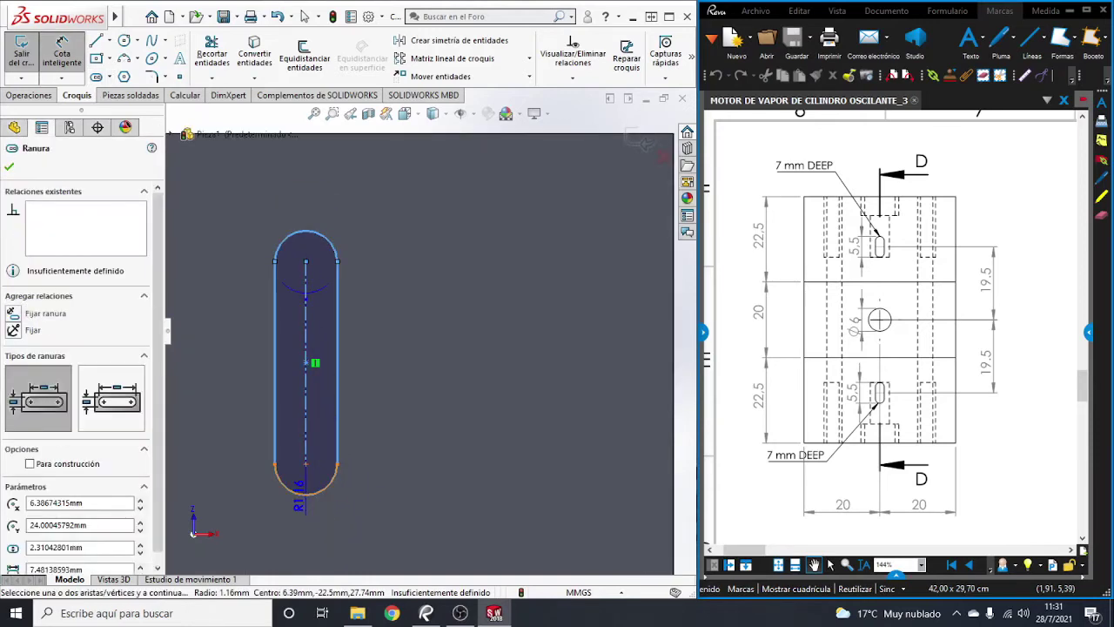
click(304, 493)
click(396, 339)
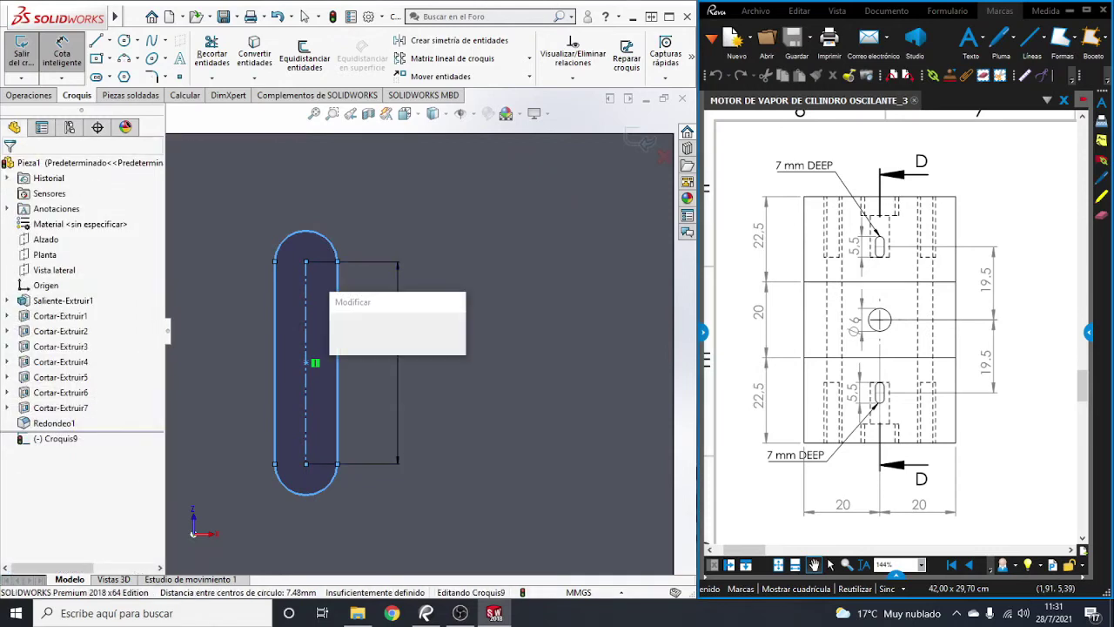
text(5)
key(Return)
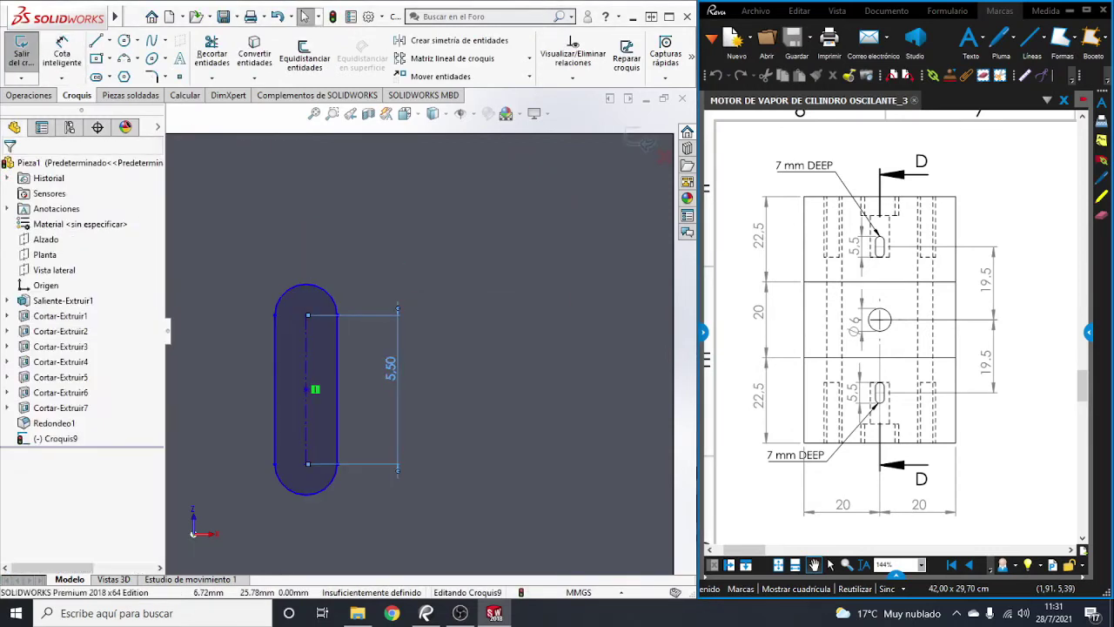
mouse_move(389, 315)
mouse_down()
mouse_move(389, 346)
mouse_move(400, 292)
mouse_up()
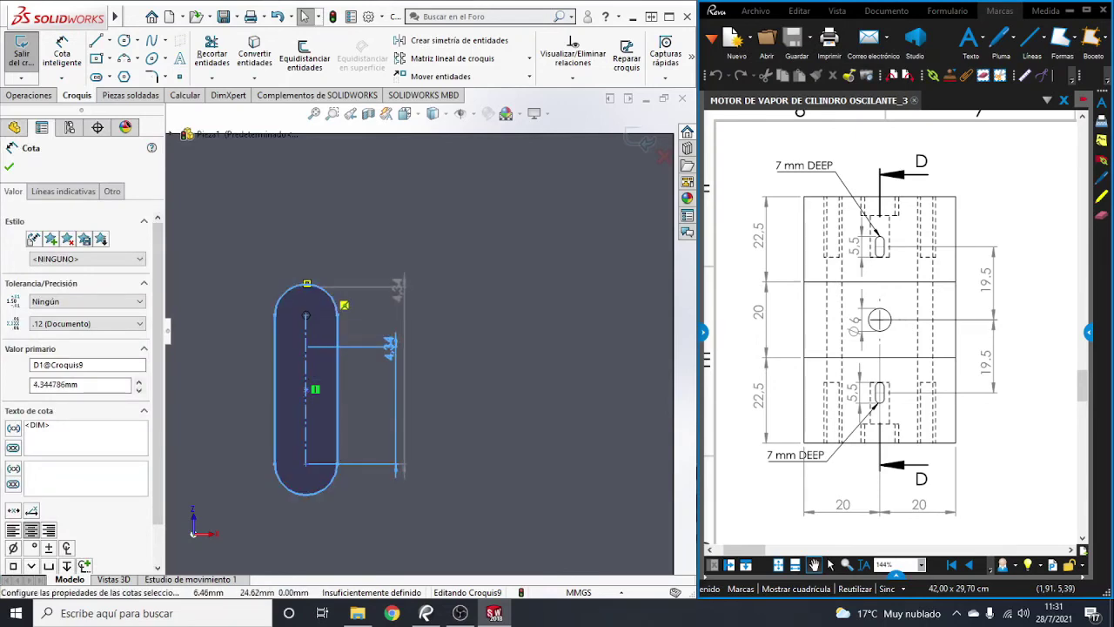
key(Escape)
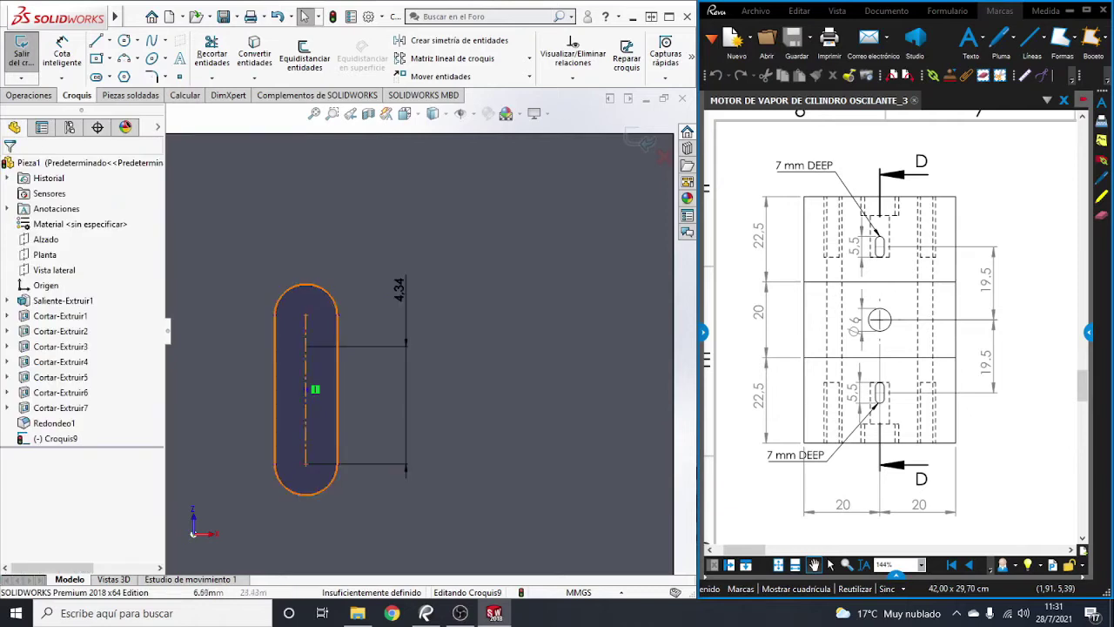
click(398, 289)
key(Delete)
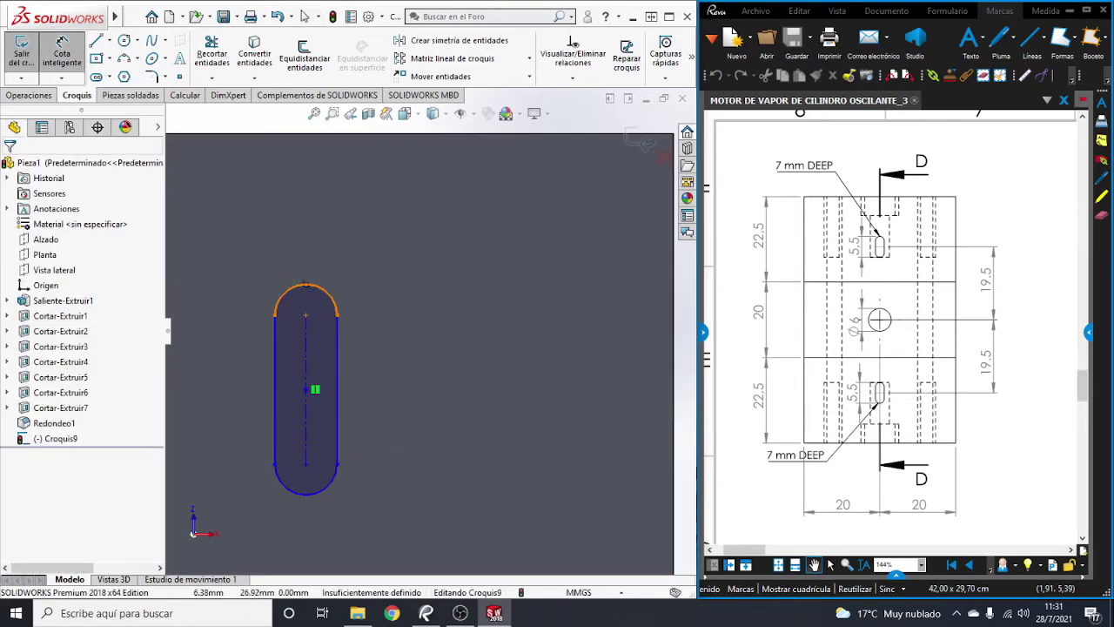
Step: Dimension the slot's arc-to-arc length as 5.5 mm
click(304, 284)
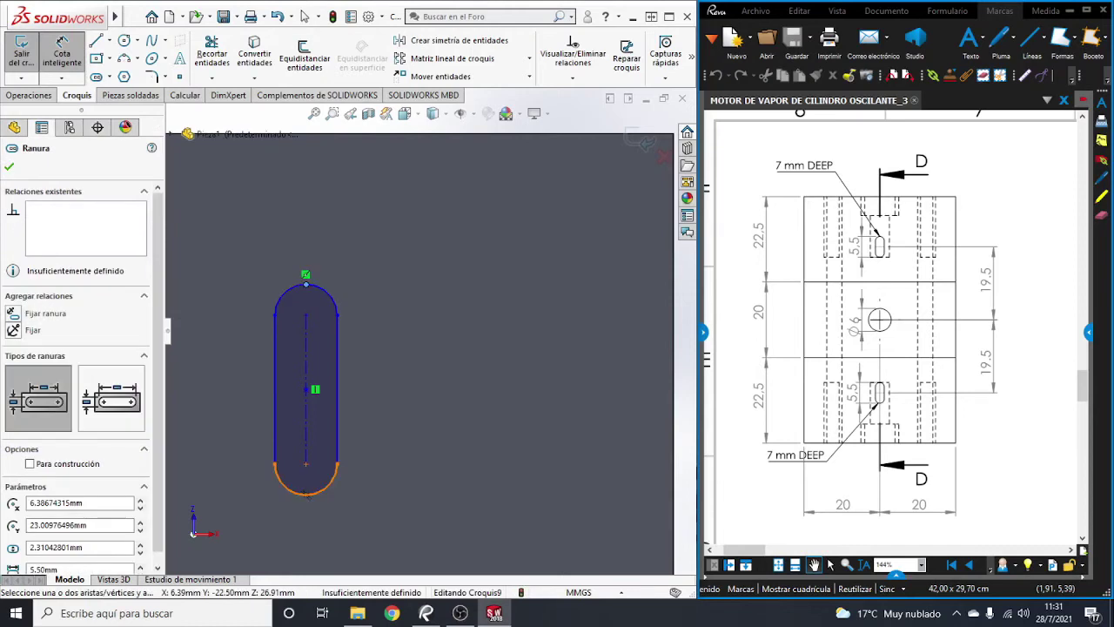
click(306, 494)
click(388, 439)
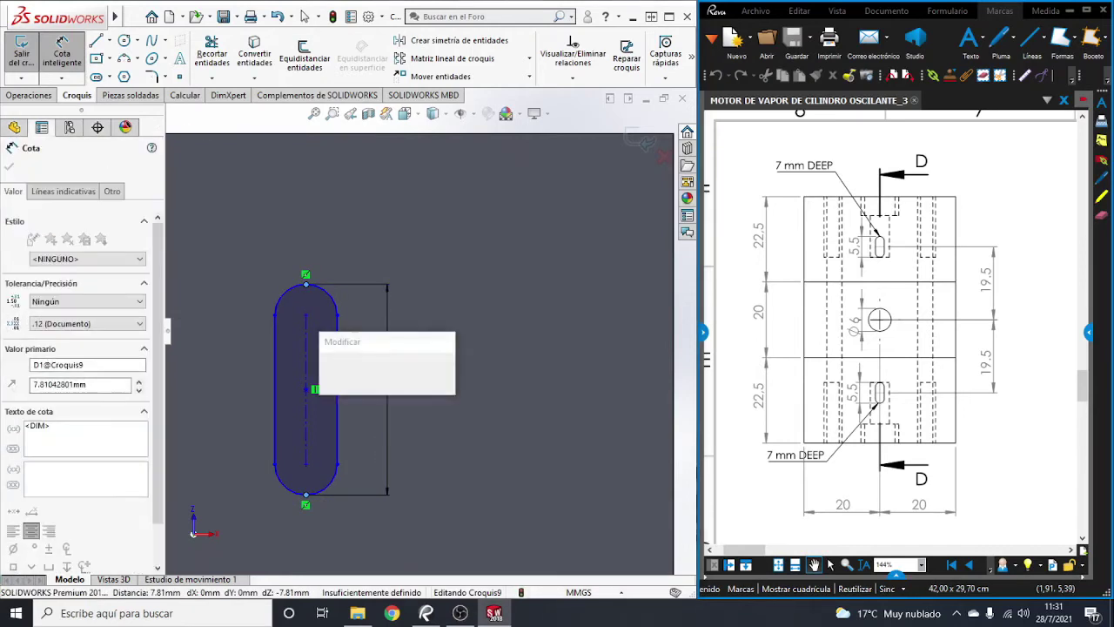
text(5.5)
key(Return)
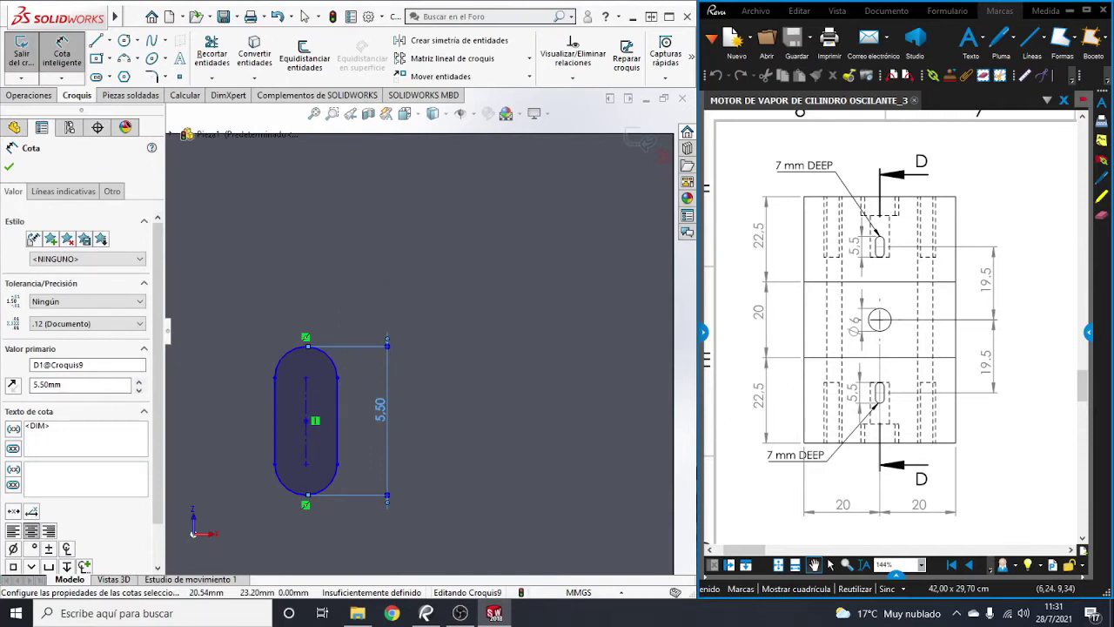
scroll(445, 316, up, 1)
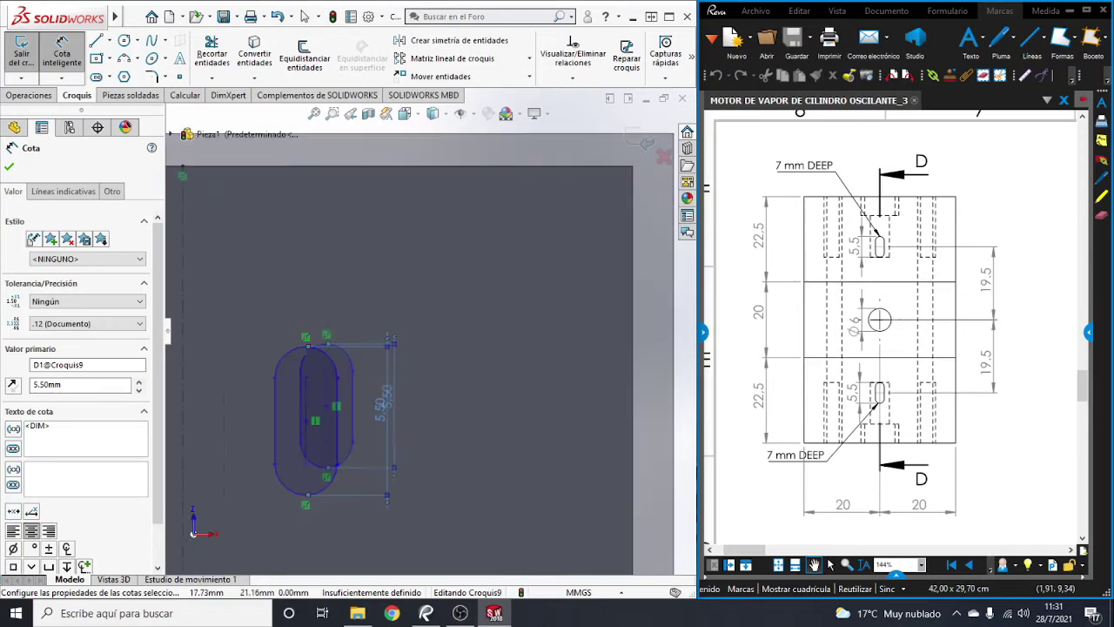
scroll(444, 316, up, 2)
scroll(445, 316, up, 2)
scroll(330, 470, down, 2)
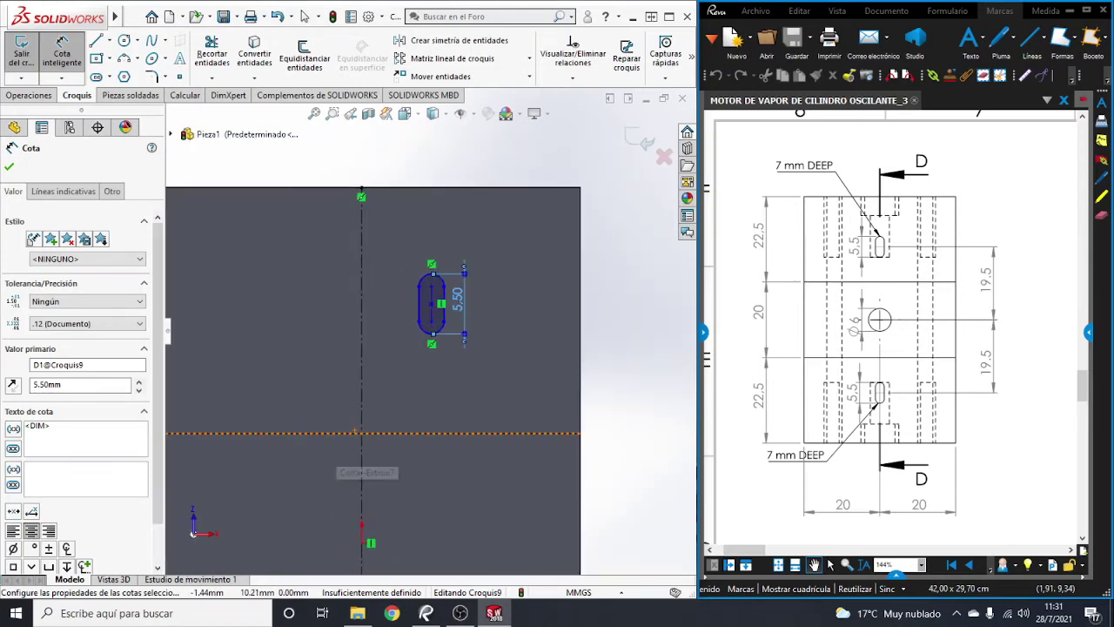
key(Escape)
Step: Make the slot collinear with the vertical centreline and show hidden edges as dashed lines
click(361, 348)
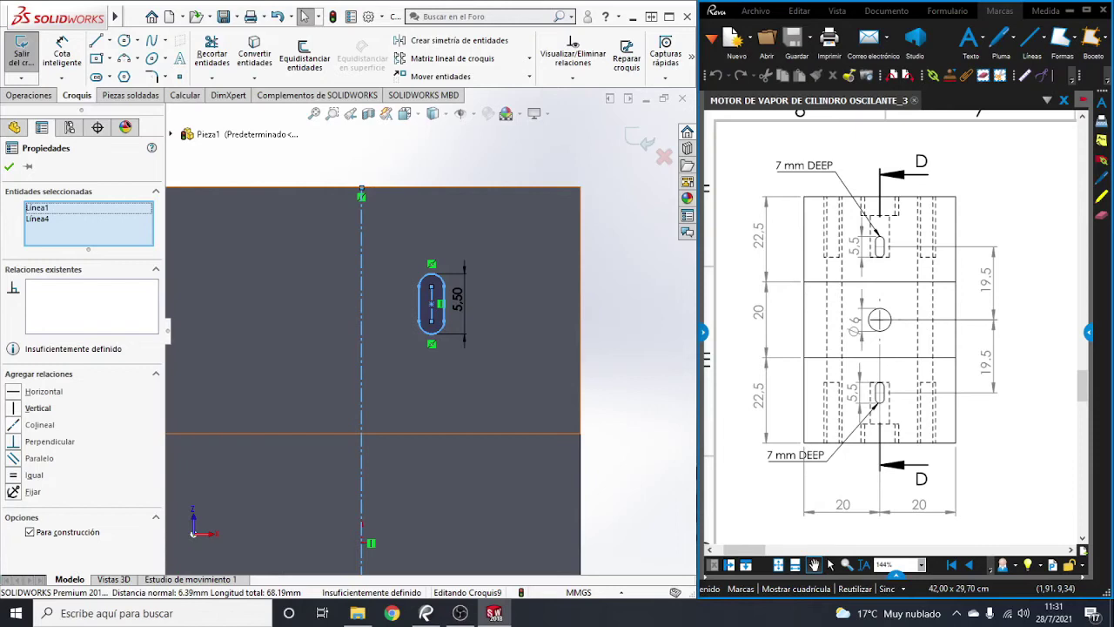
click(39, 424)
click(9, 165)
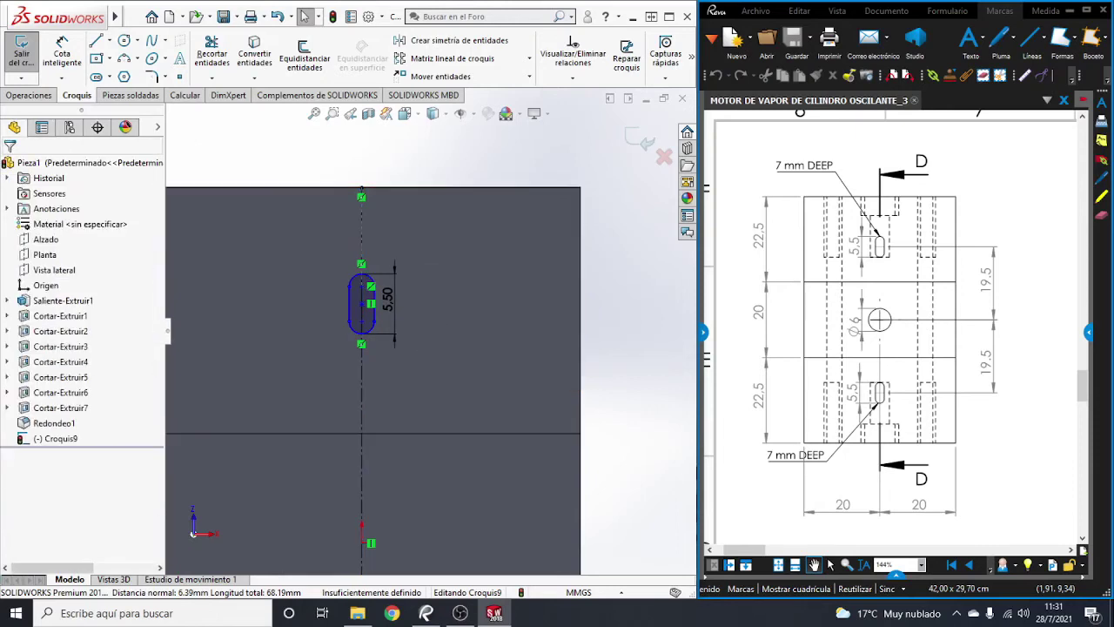
click(432, 114)
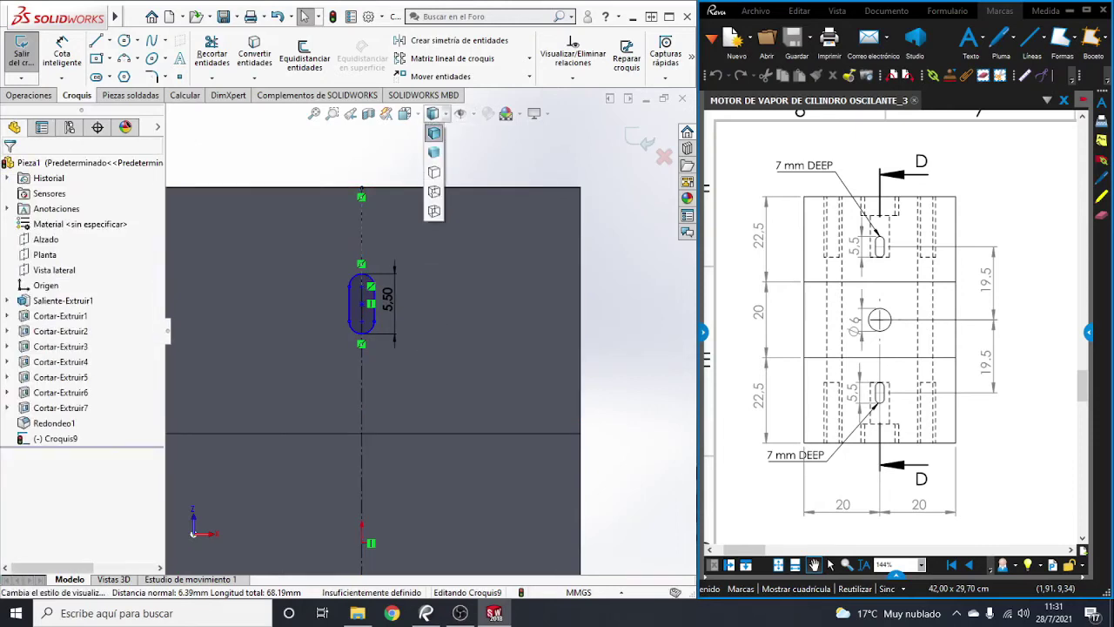
click(433, 190)
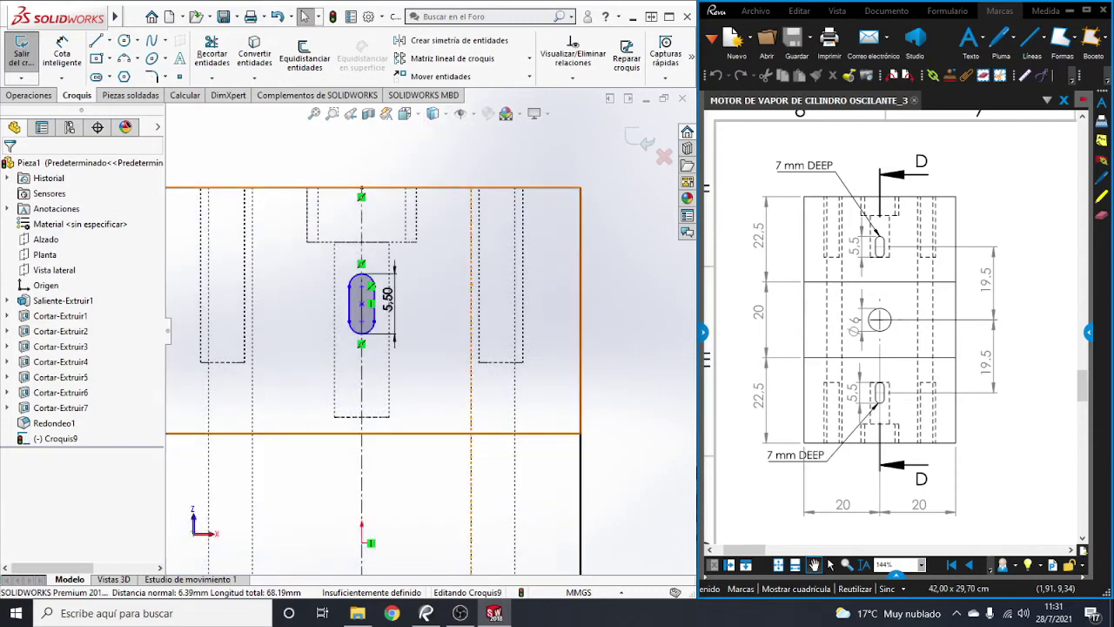
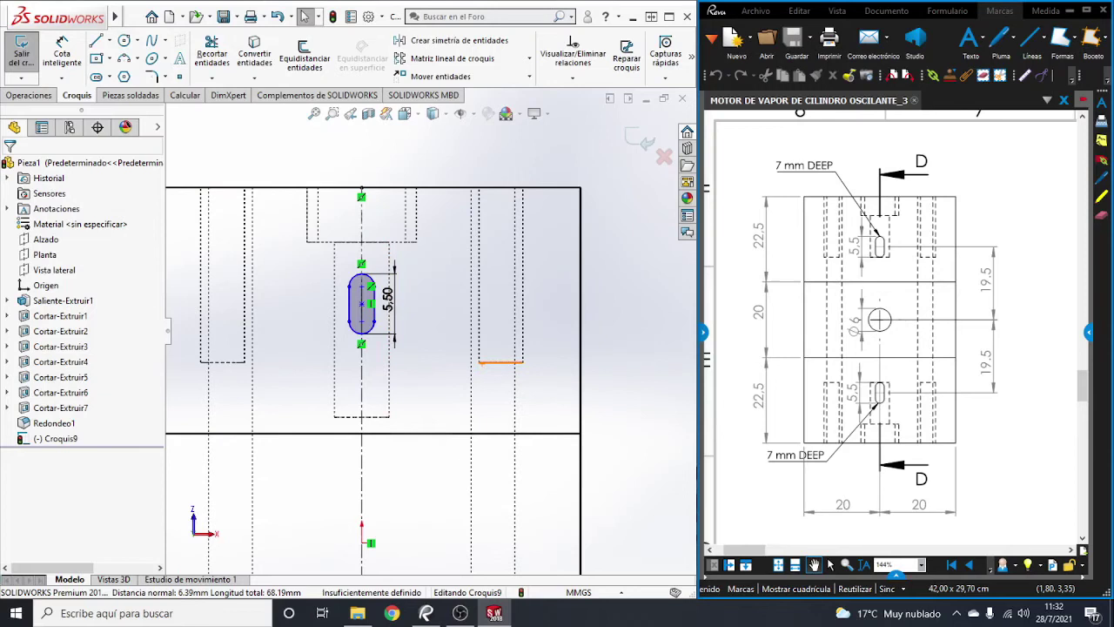
Step: Zoom the Revu drawing from 144% to about 207% on the slots and Ø6 centre hole
scroll(891, 327, up, 3)
scroll(891, 327, down, 3)
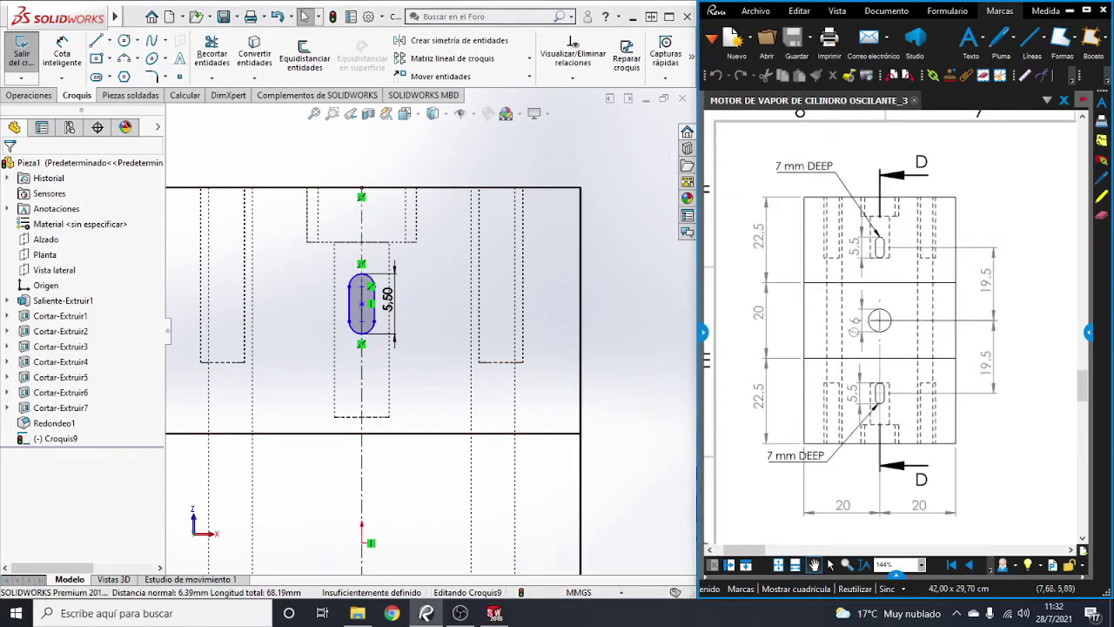
scroll(890, 327, up, 3)
scroll(890, 327, down, 2)
scroll(890, 327, up, 3)
scroll(890, 327, down, 3)
ctrl+scroll(890, 327, up, 2)
scroll(891, 326, down, 2)
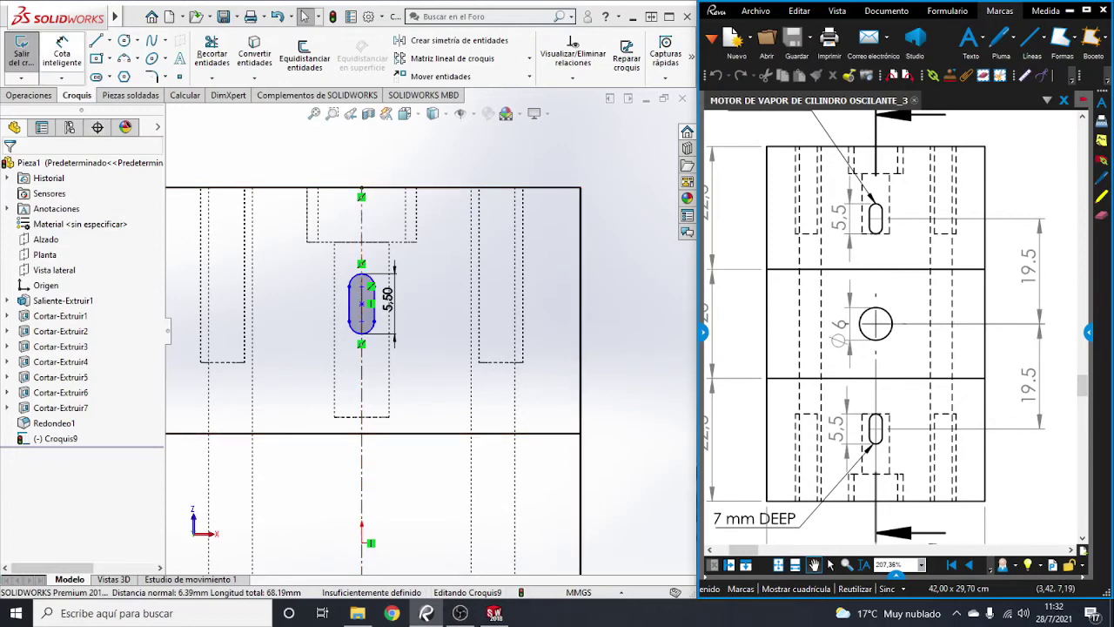
click(62, 52)
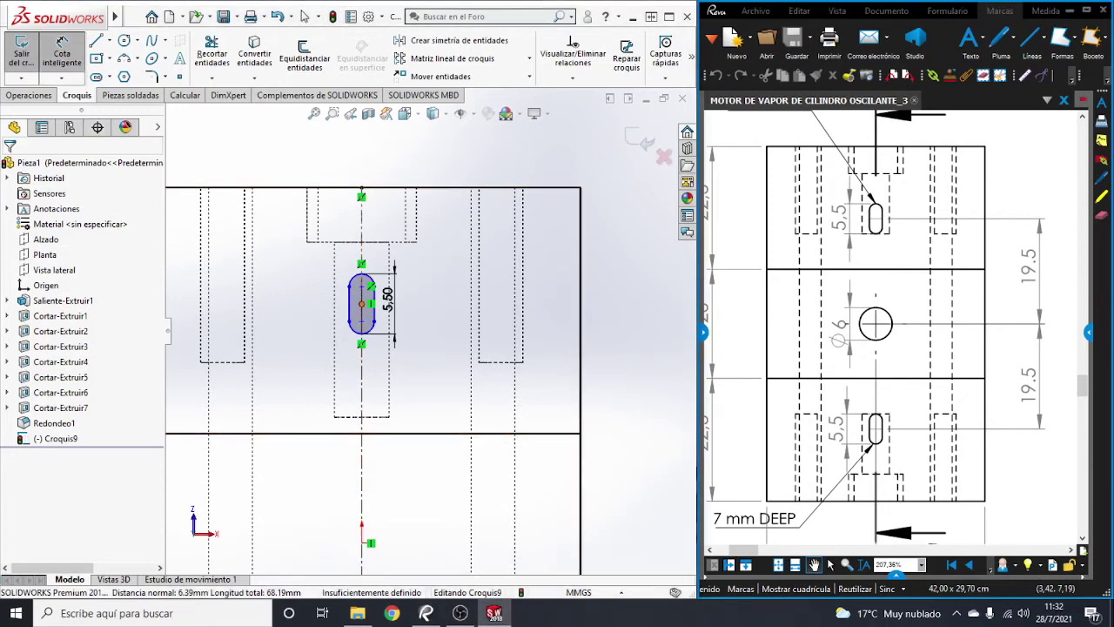
Step: Delete the unwanted 21.85 dimension and move the slot right of the centreline
click(362, 302)
click(362, 542)
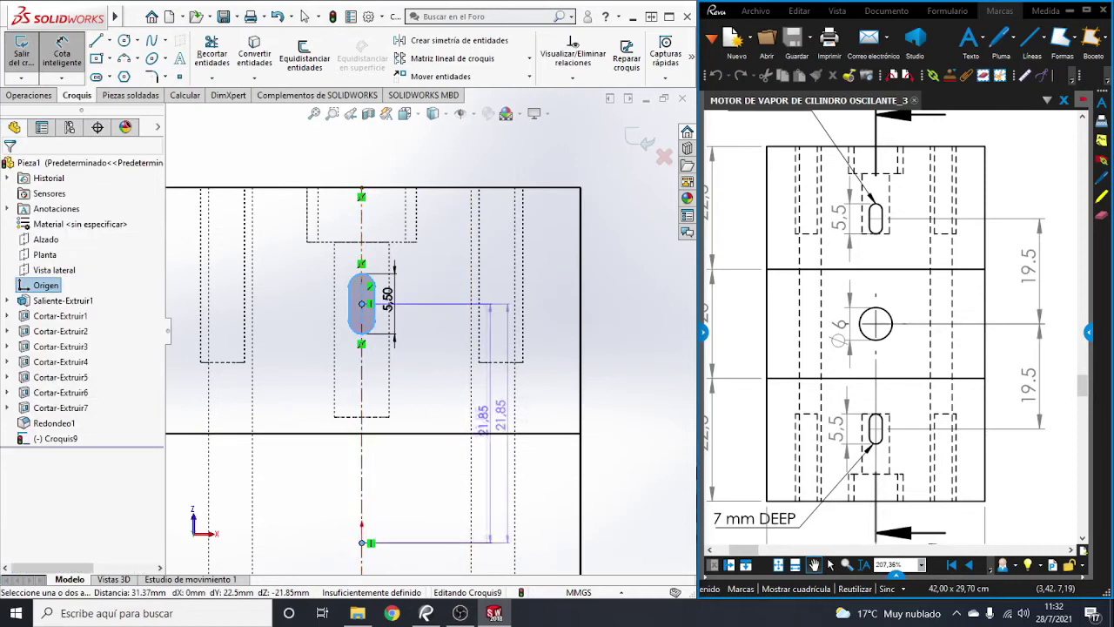
click(623, 401)
text(19.5)
key(Return)
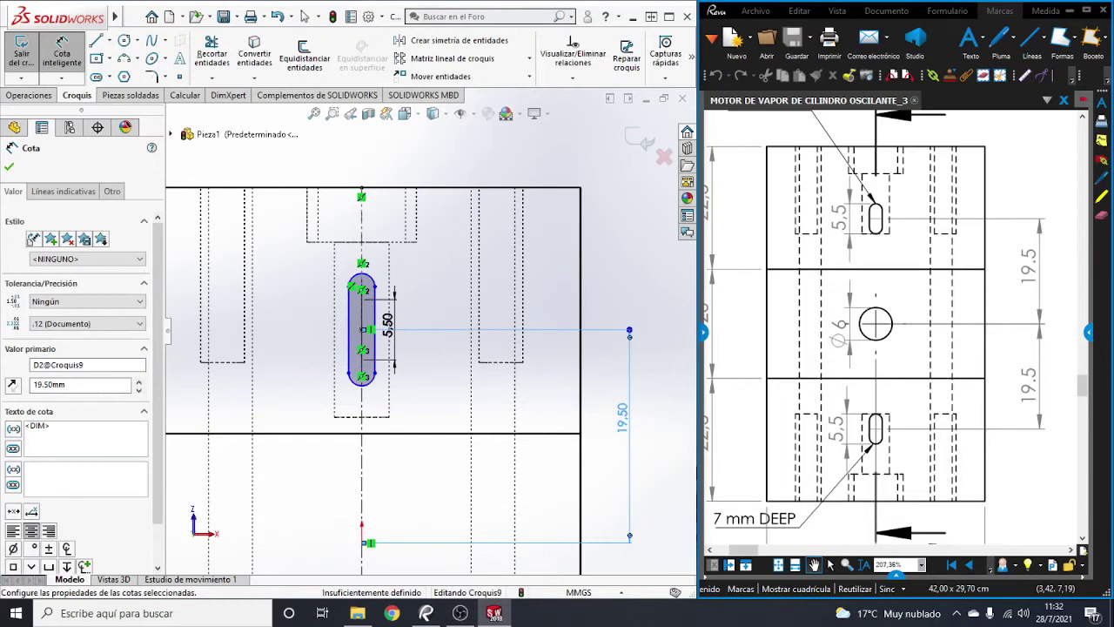
key(ctrl+z)
click(470, 305)
key(Delete)
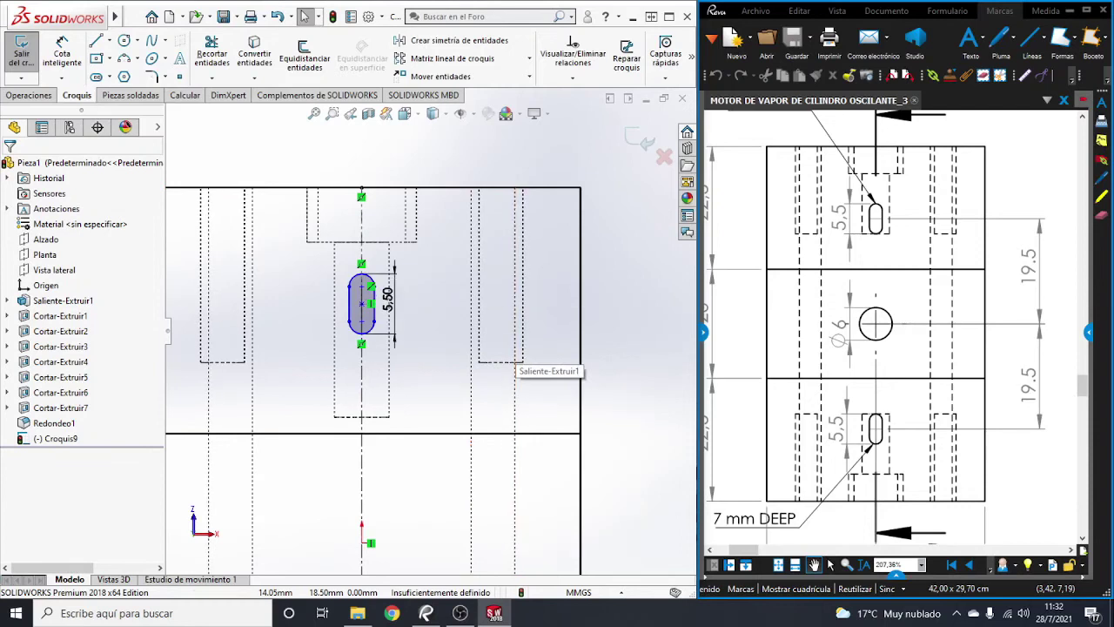
drag(361, 303, 431, 303)
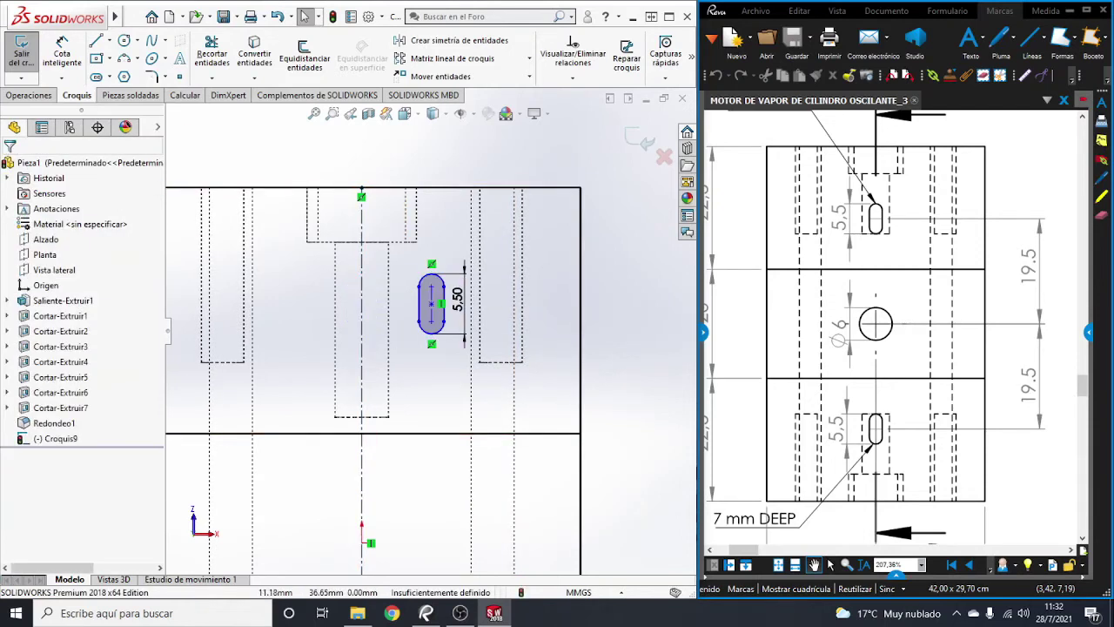
Step: Dimension the slot centre 19.50 mm from the origin
click(61, 53)
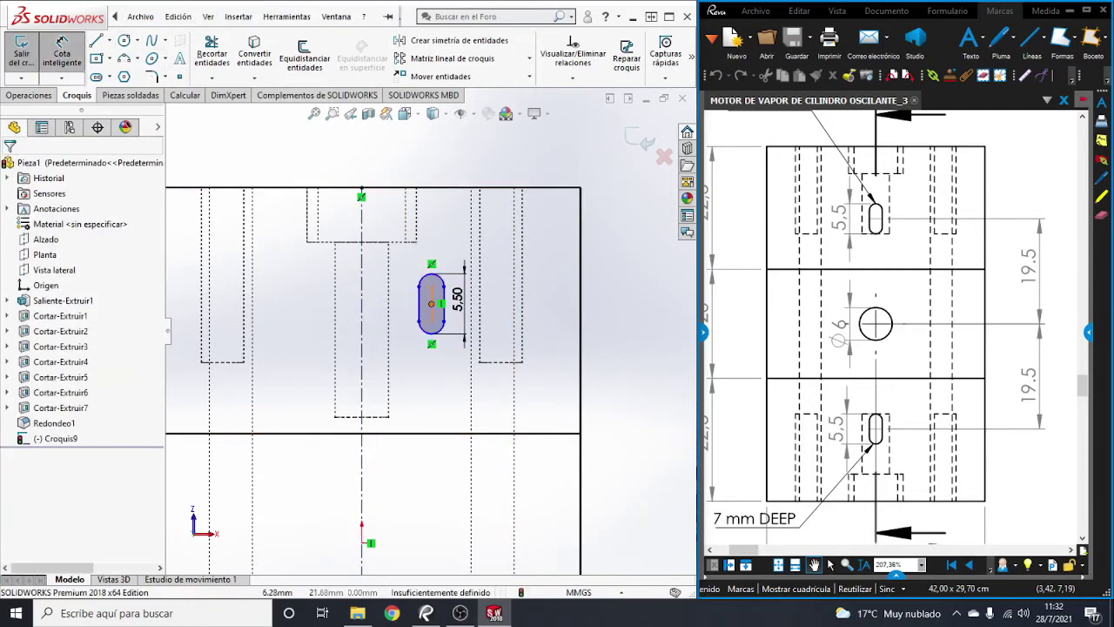
click(431, 302)
click(361, 542)
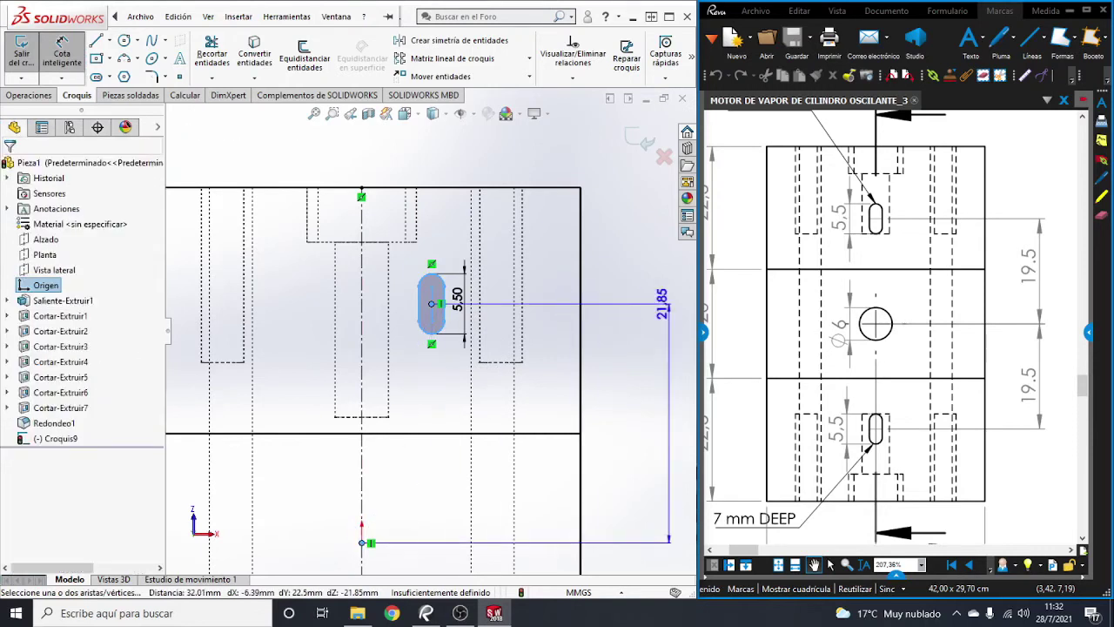
click(637, 409)
text(19.5)
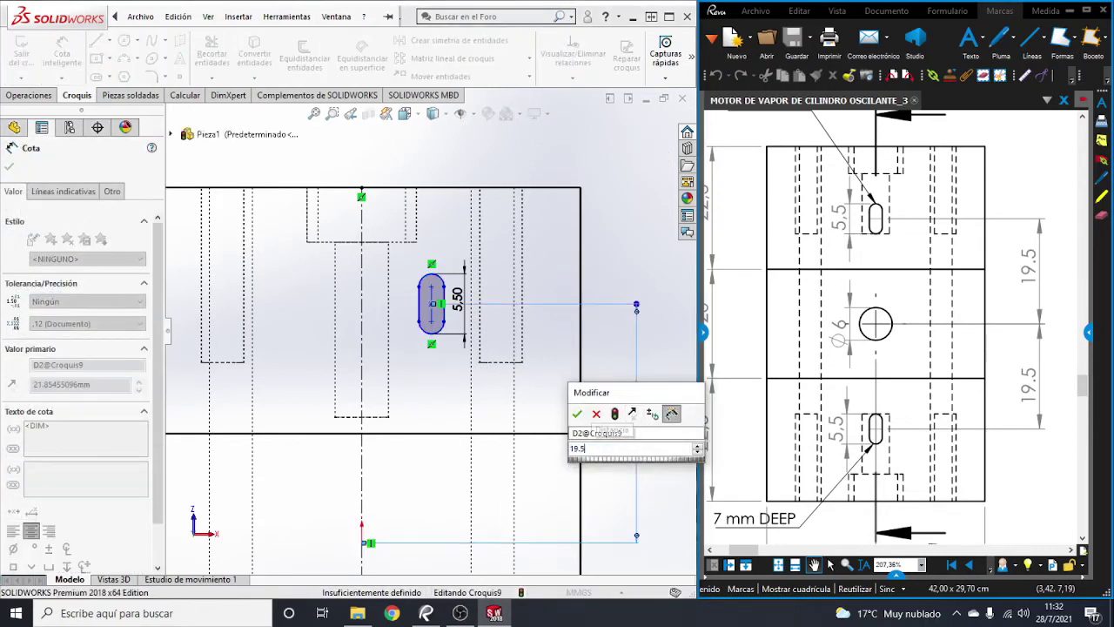
key(Return)
key(Escape)
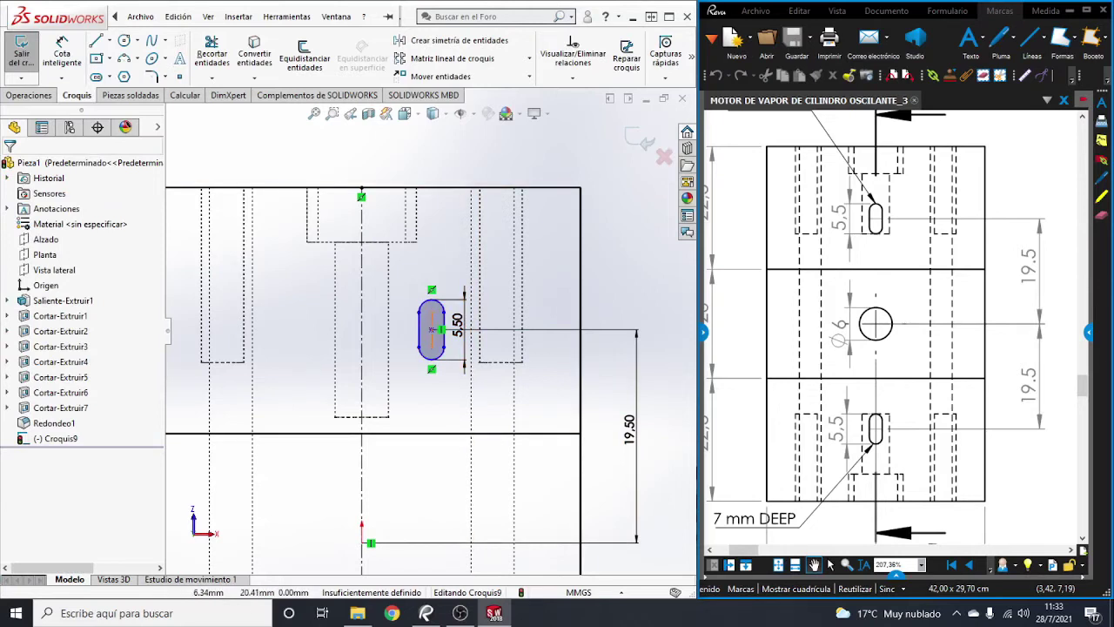
Step: Make the slot's centre line vertical, aligned with the vertical centreline
click(433, 329)
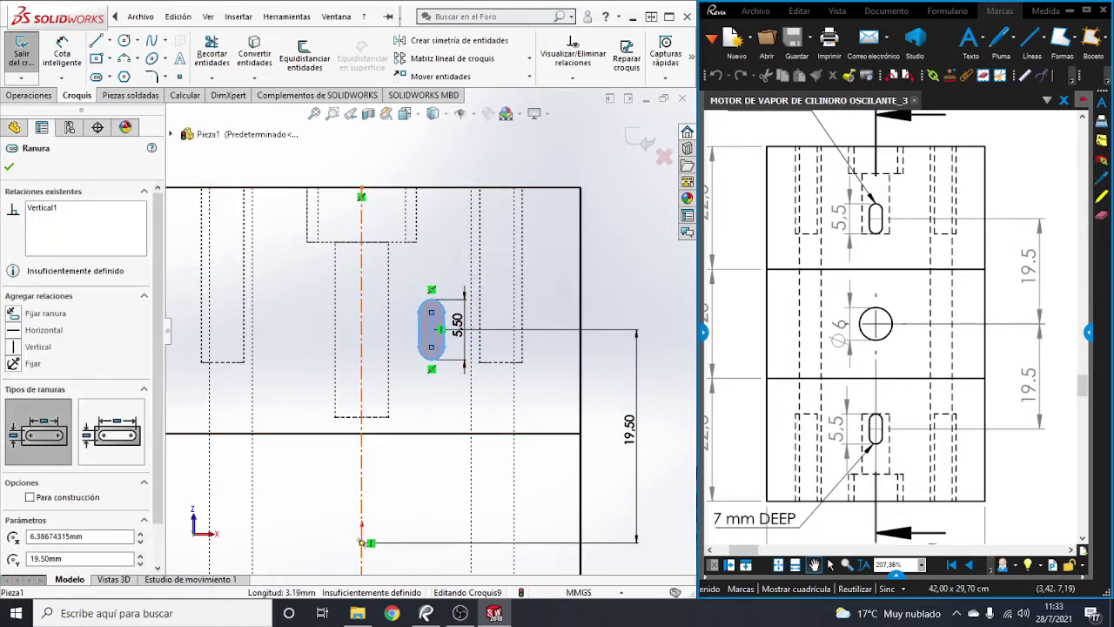
ctrl+click(362, 300)
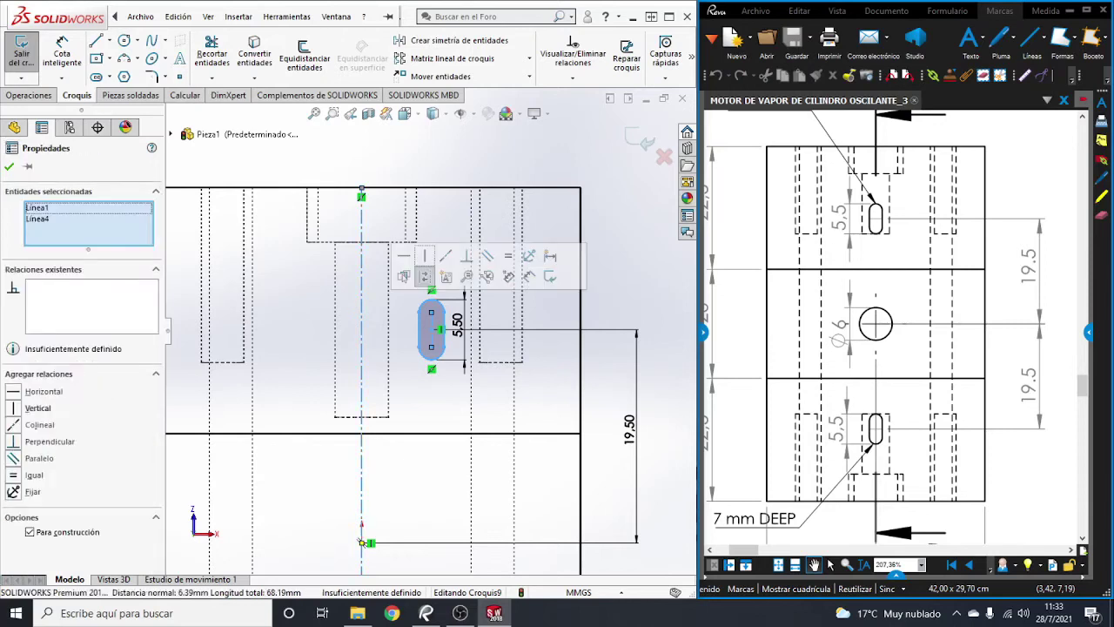
click(425, 276)
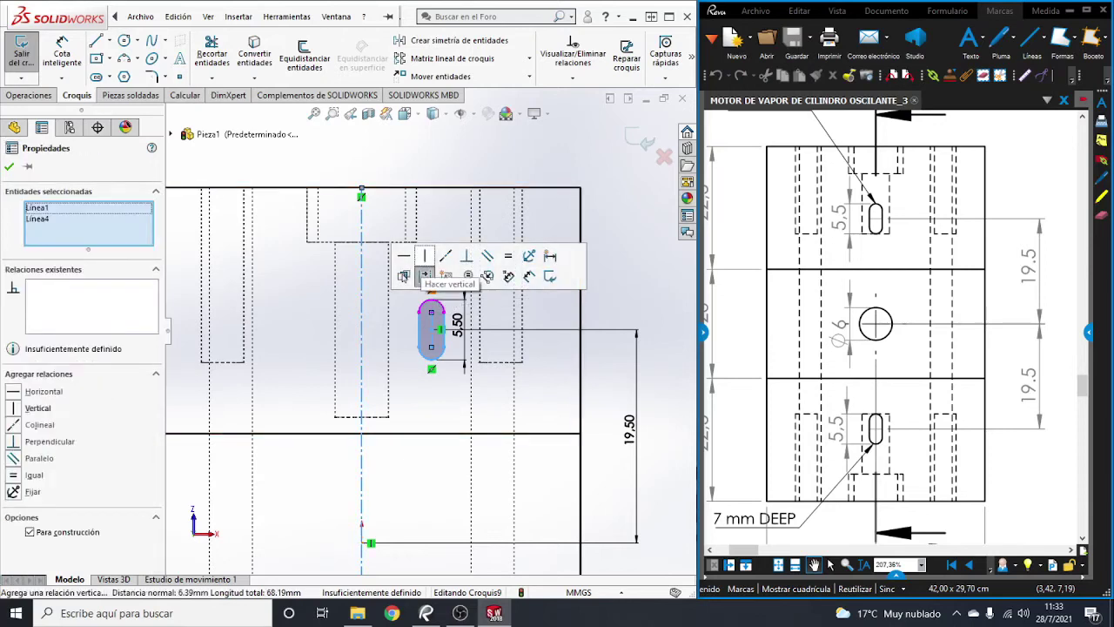
click(425, 276)
key(Escape)
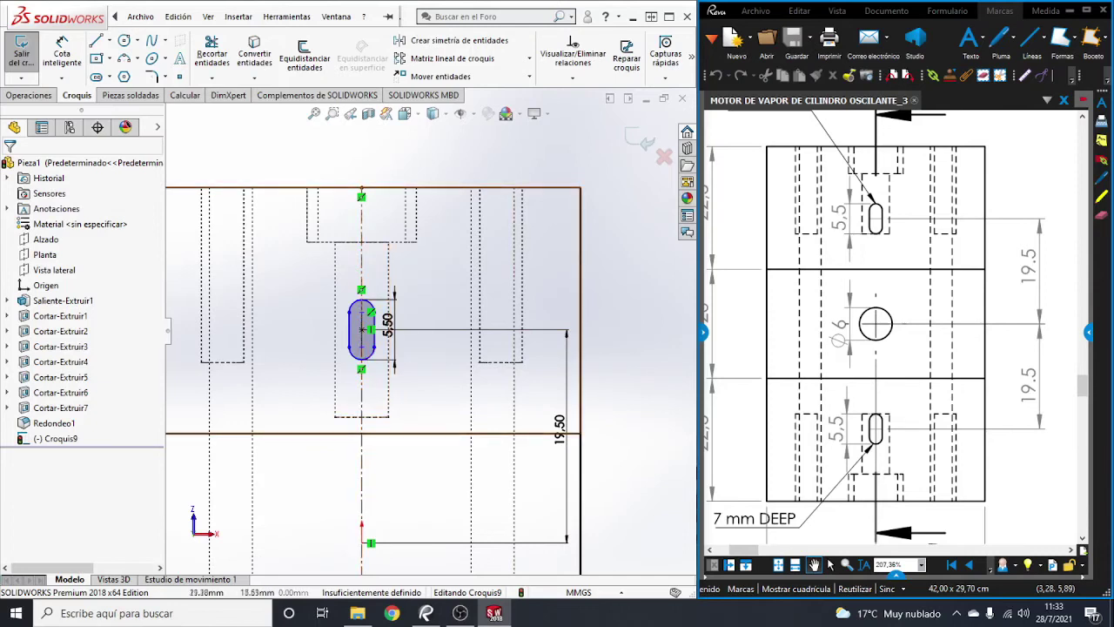
Step: Draw a horizontal construction line at the origin, then undo it
scroll(428, 331, up, 3)
scroll(446, 344, up, 3)
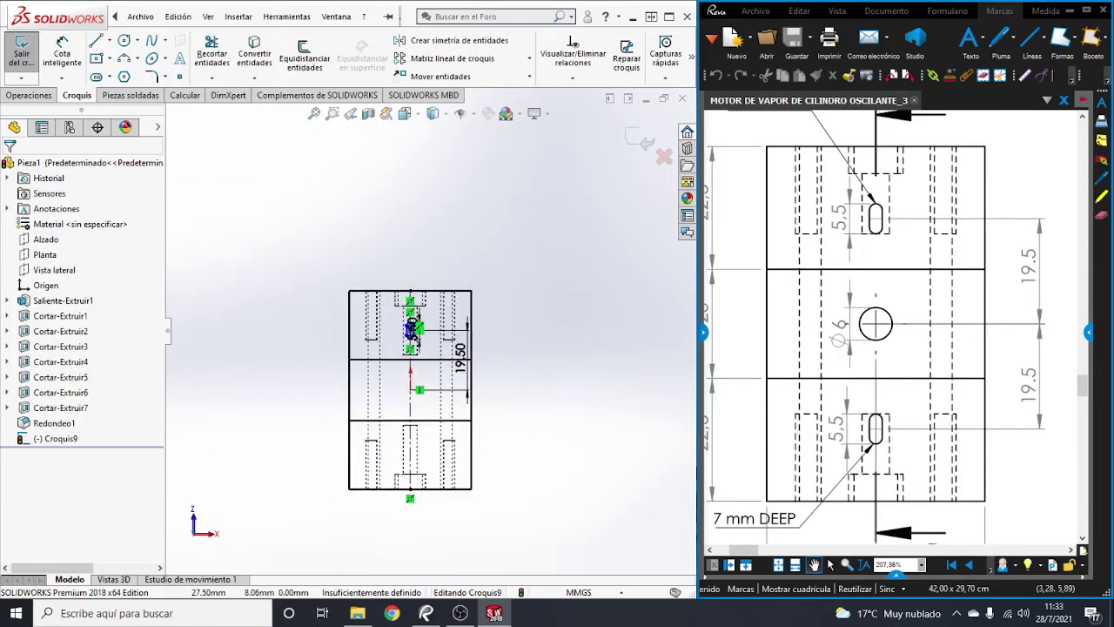
scroll(414, 460, down, 4)
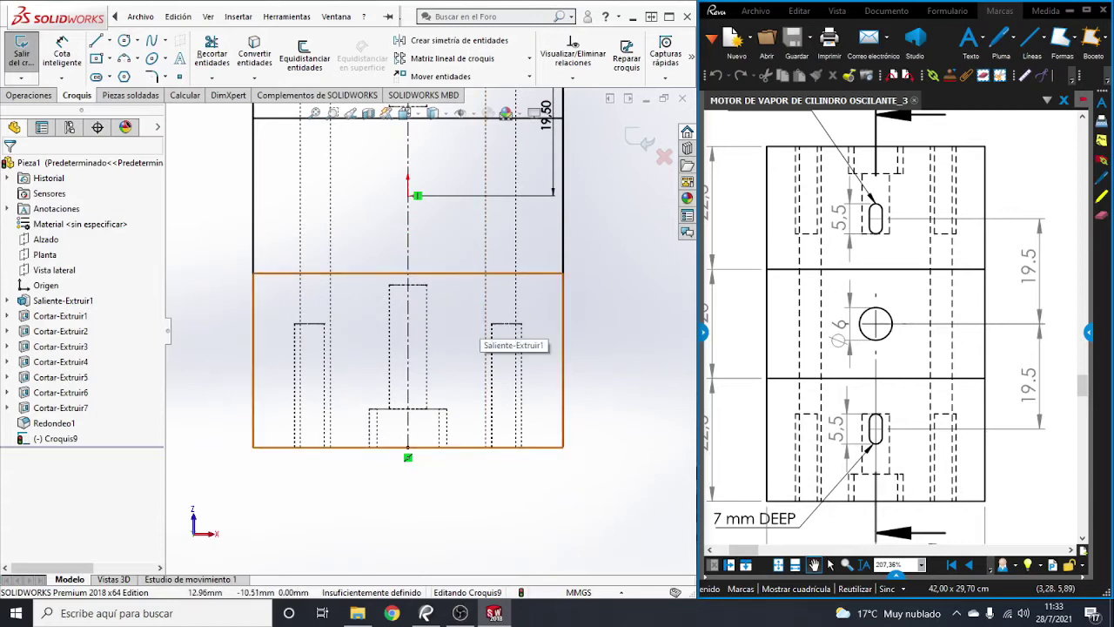
scroll(477, 337, up, 2)
click(107, 41)
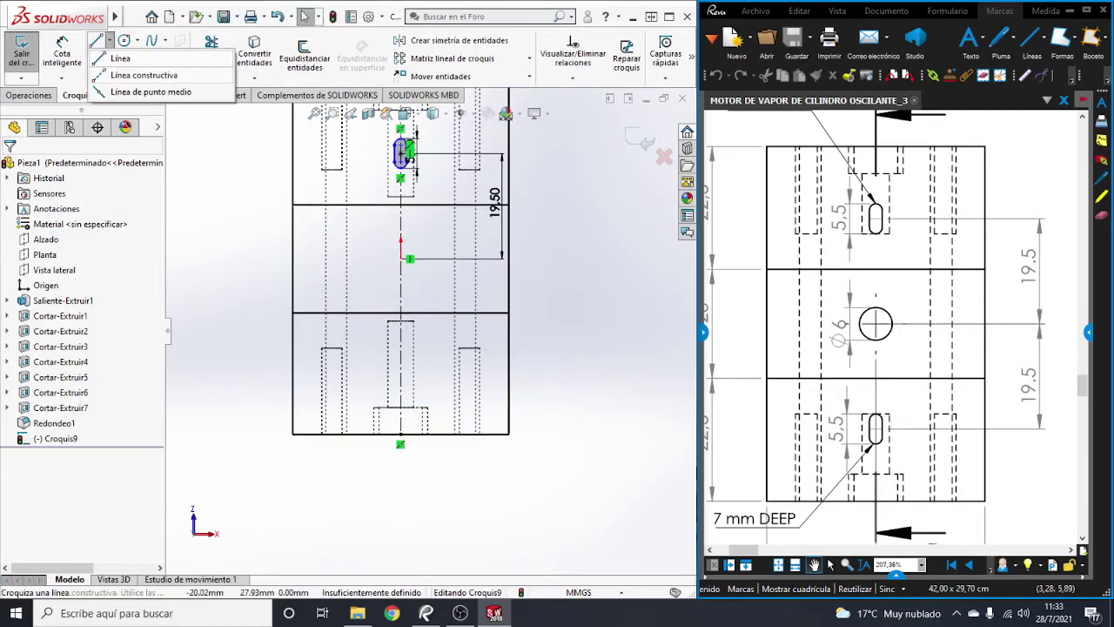
click(140, 72)
click(410, 259)
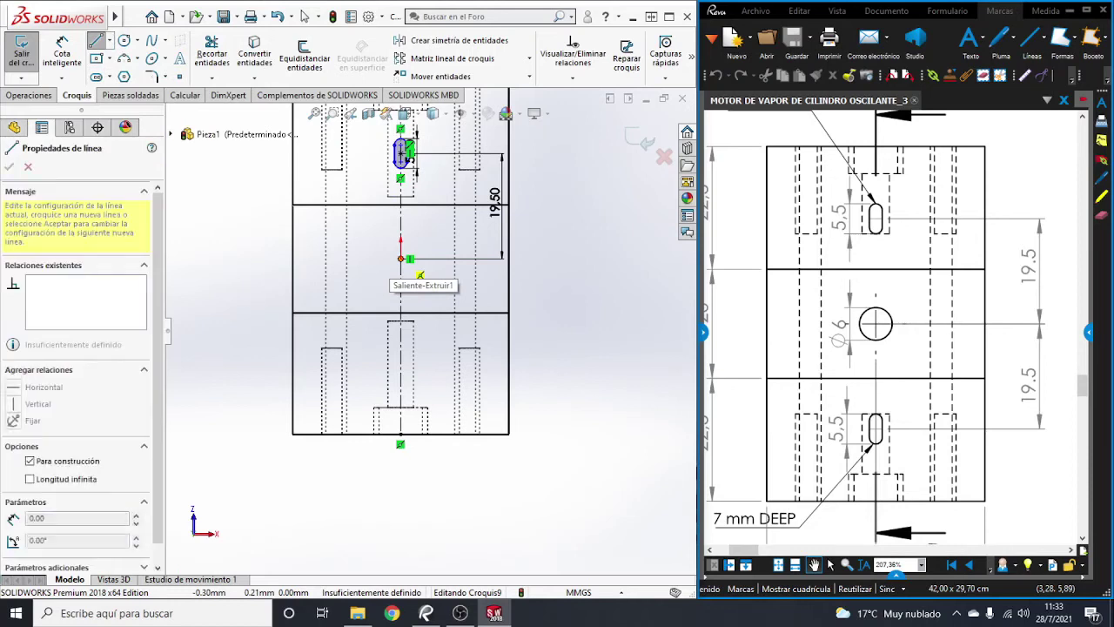
key(Escape)
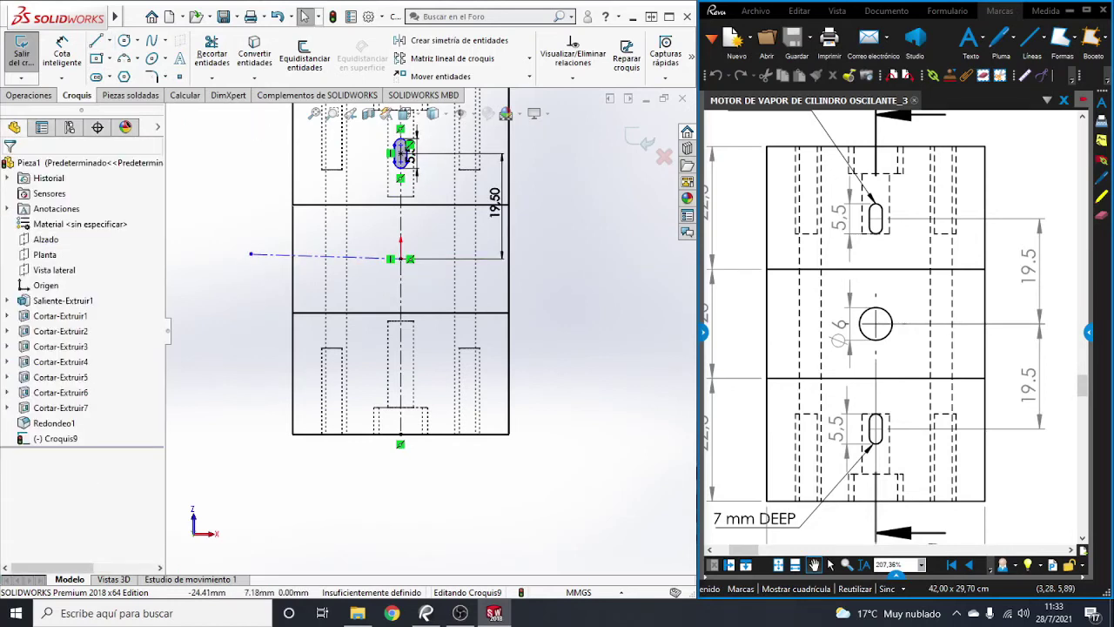
click(457, 40)
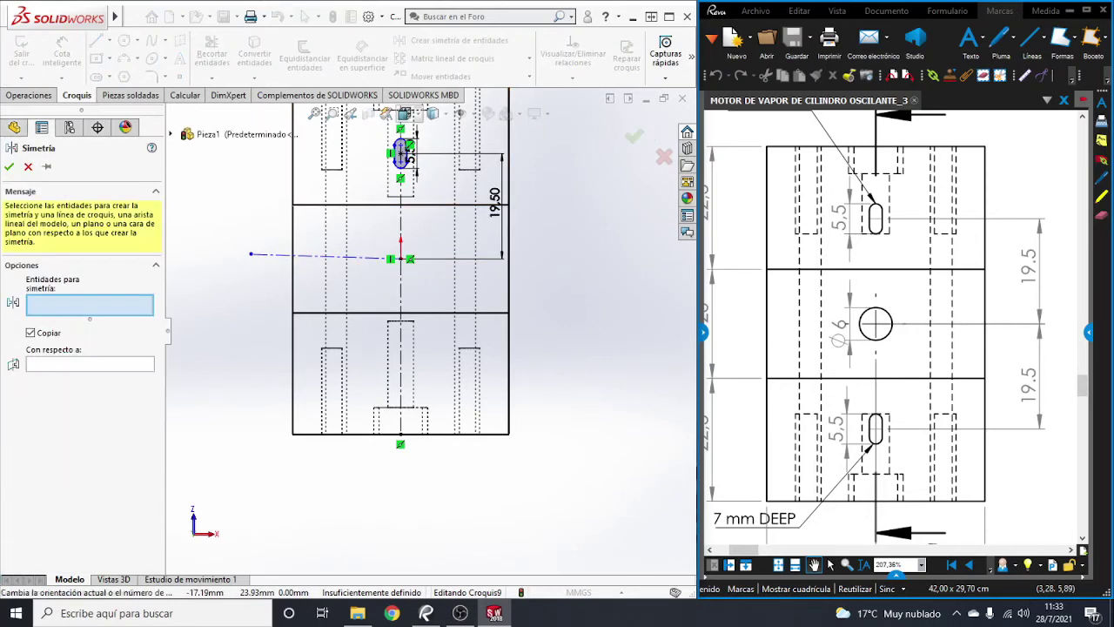
key(Escape)
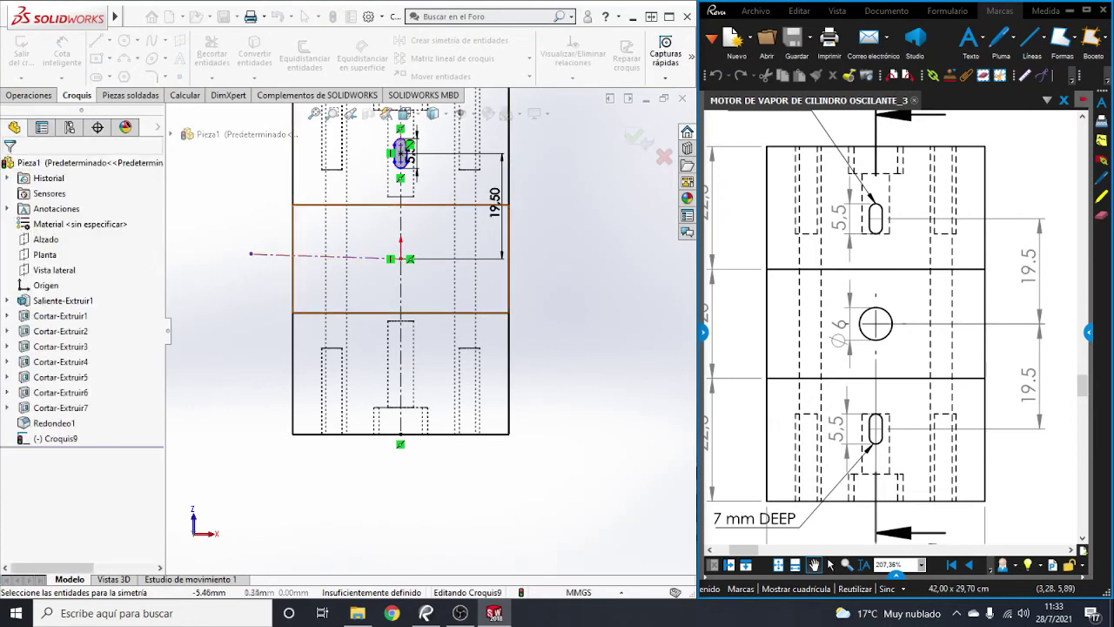
key(ctrl+z)
Step: Redraw the horizontal construction centreline through the origin
click(107, 41)
click(131, 77)
click(401, 259)
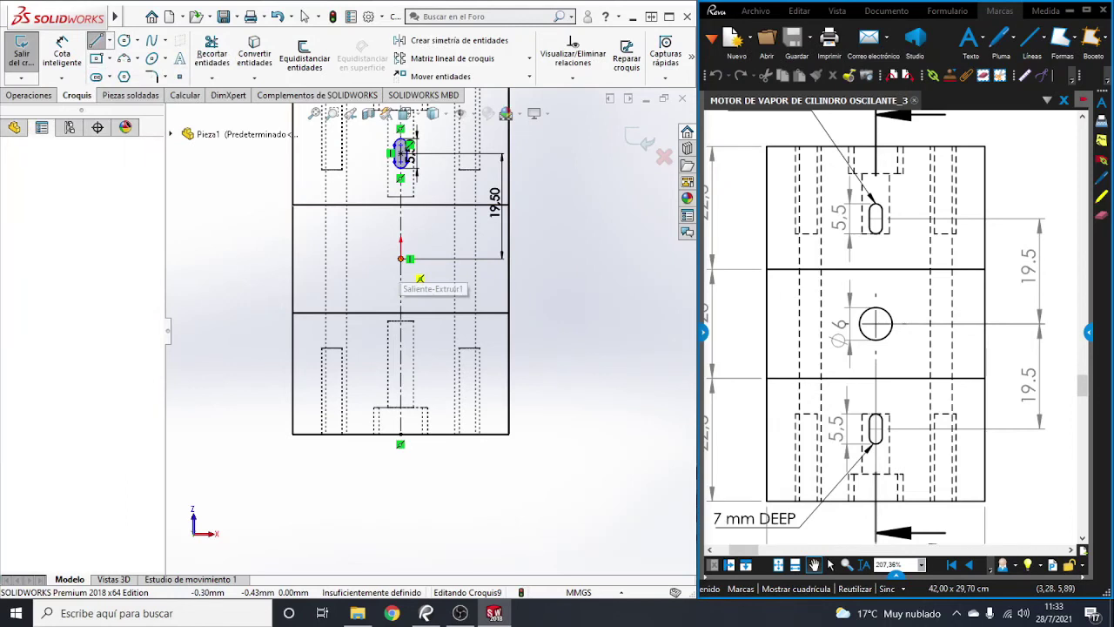
key(Escape)
scroll(424, 149, down, 3)
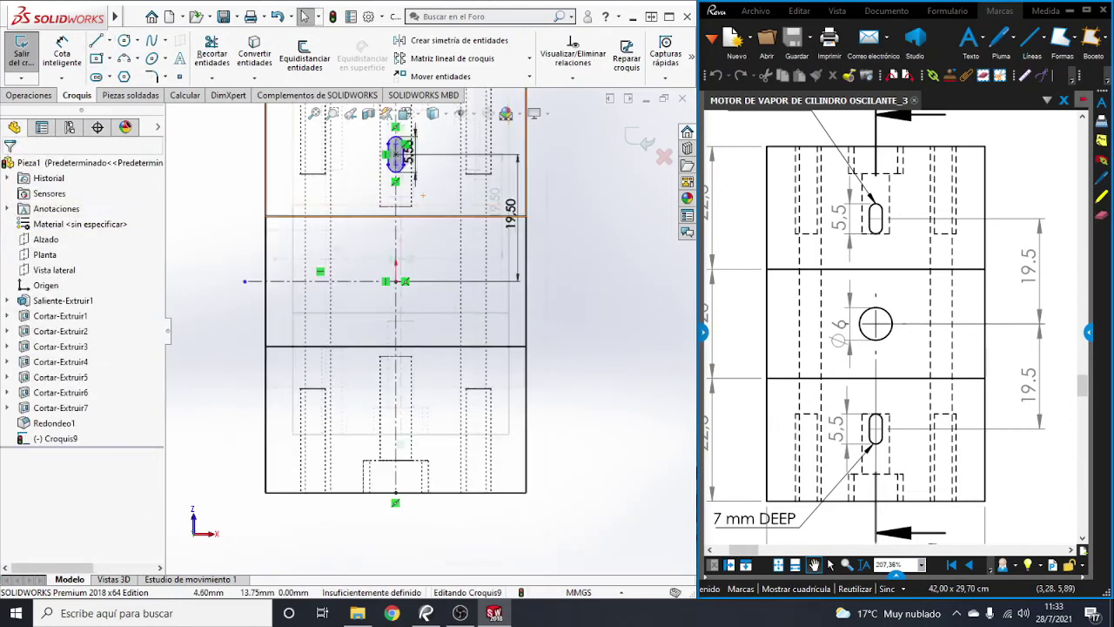
Step: Mirror the slot about the horizontal construction line into the lower half
click(453, 40)
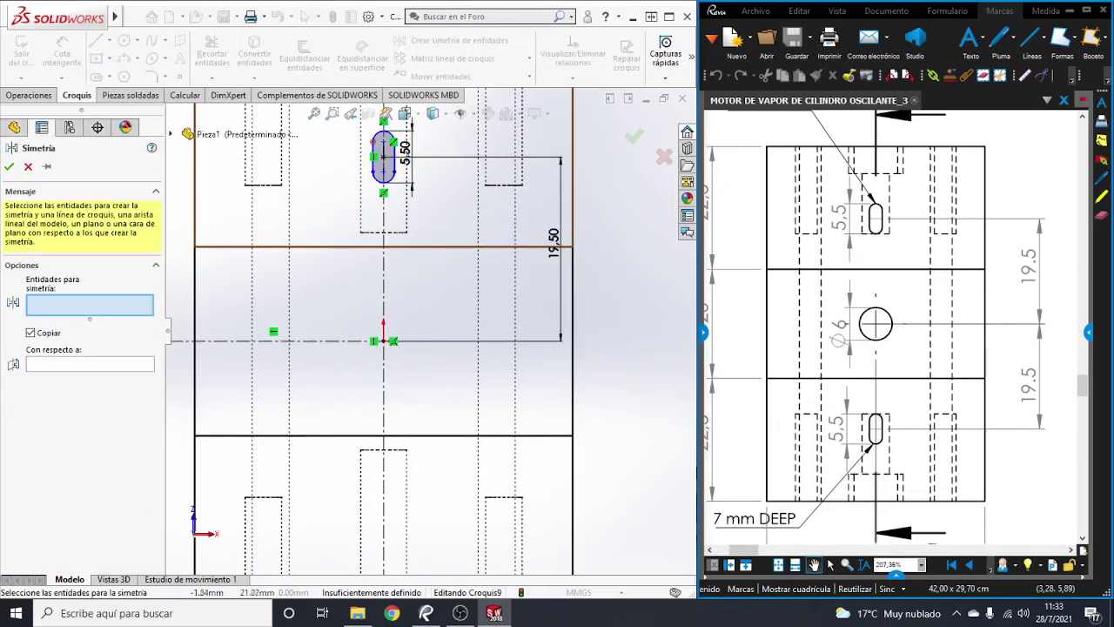
click(87, 364)
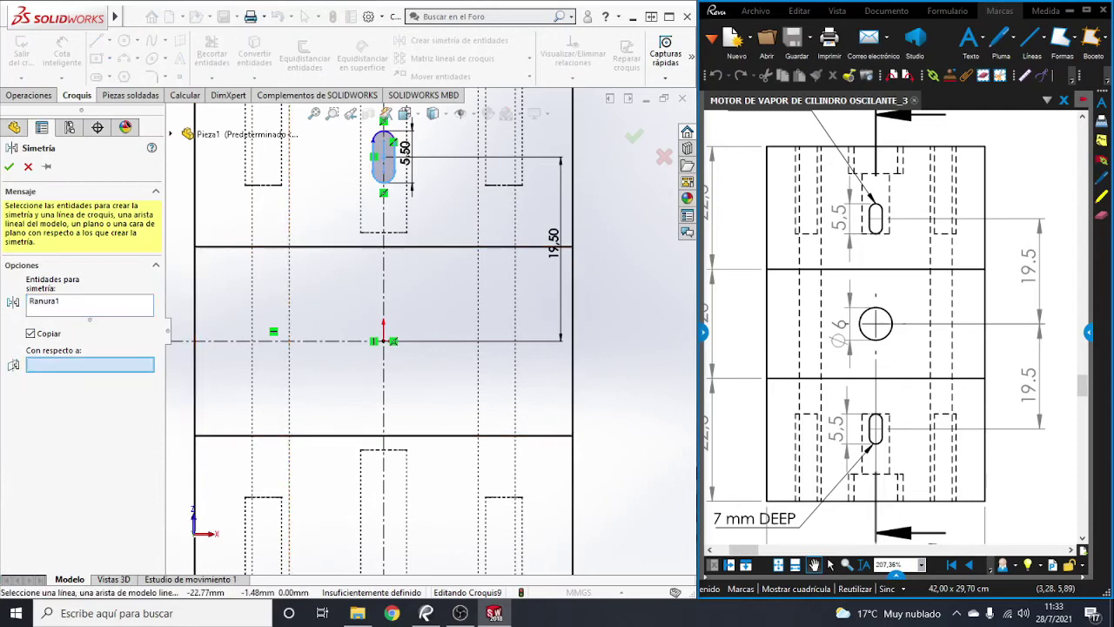
click(335, 341)
key(Return)
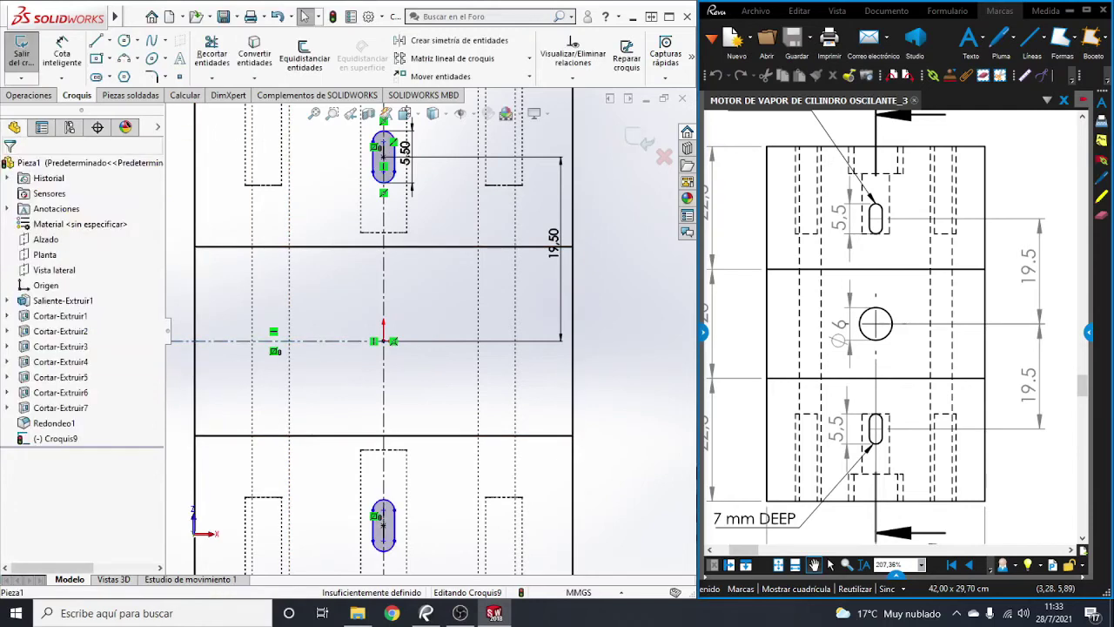
key(f)
scroll(891, 330, up, 2)
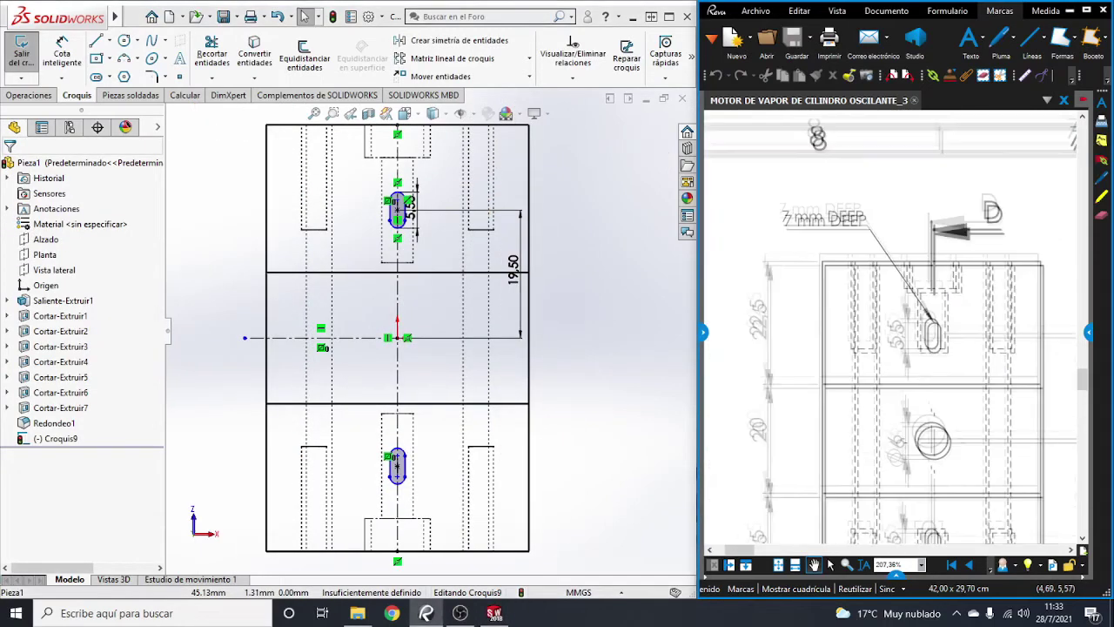
scroll(891, 330, down, 2)
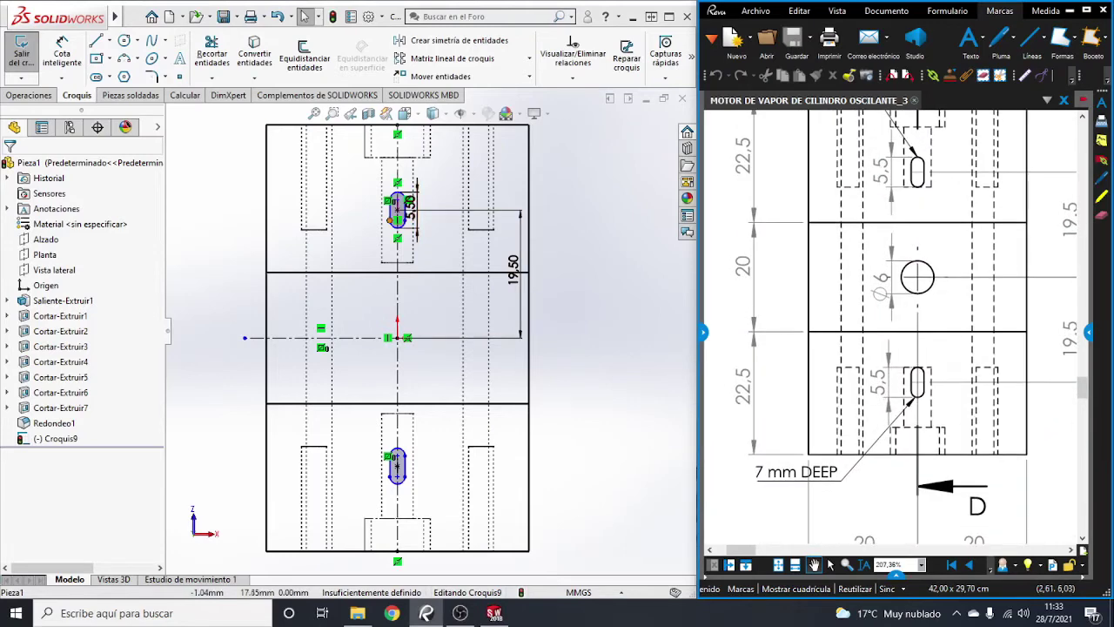
middle_drag(411, 209, 511, 237)
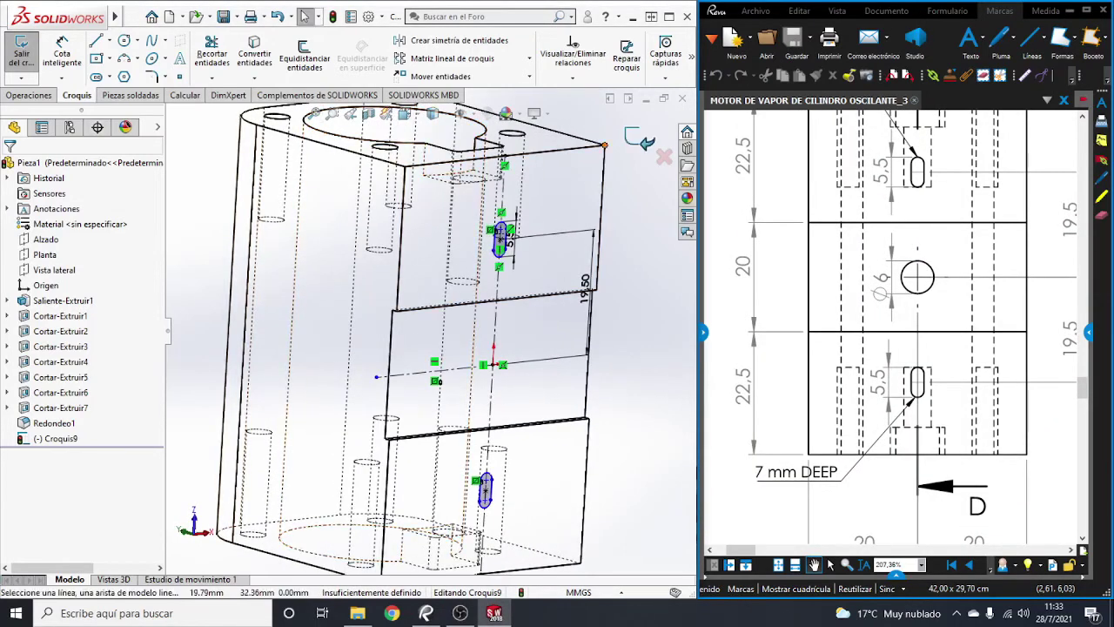
Step: Extrude-cut both slot profiles 7 mm deep as Cortar-Extruir8
key(ctrl+b)
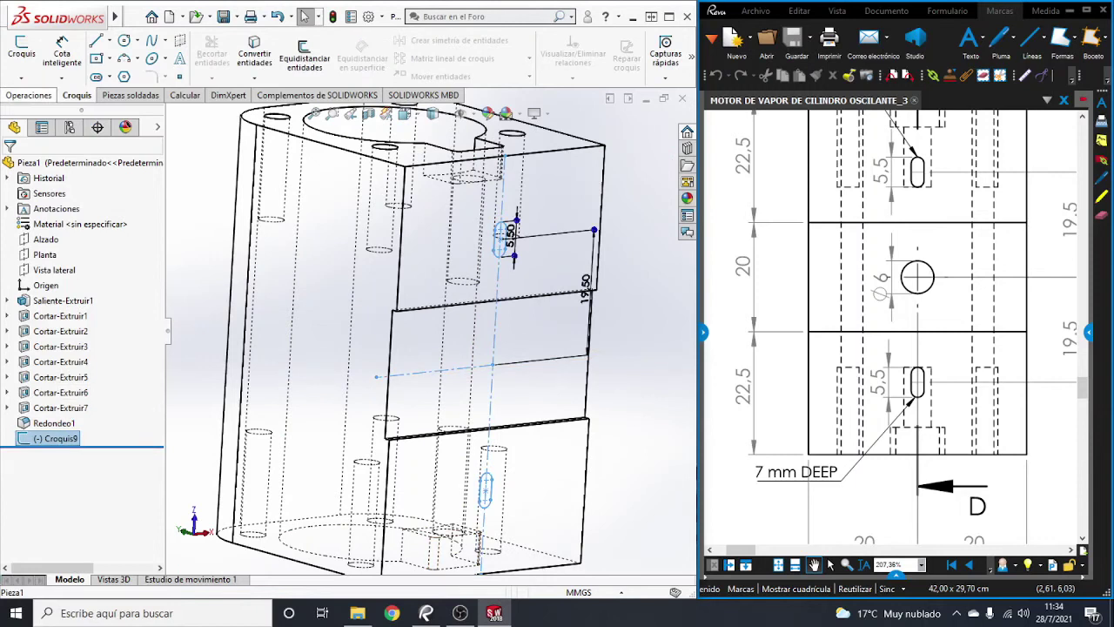
click(29, 95)
click(239, 56)
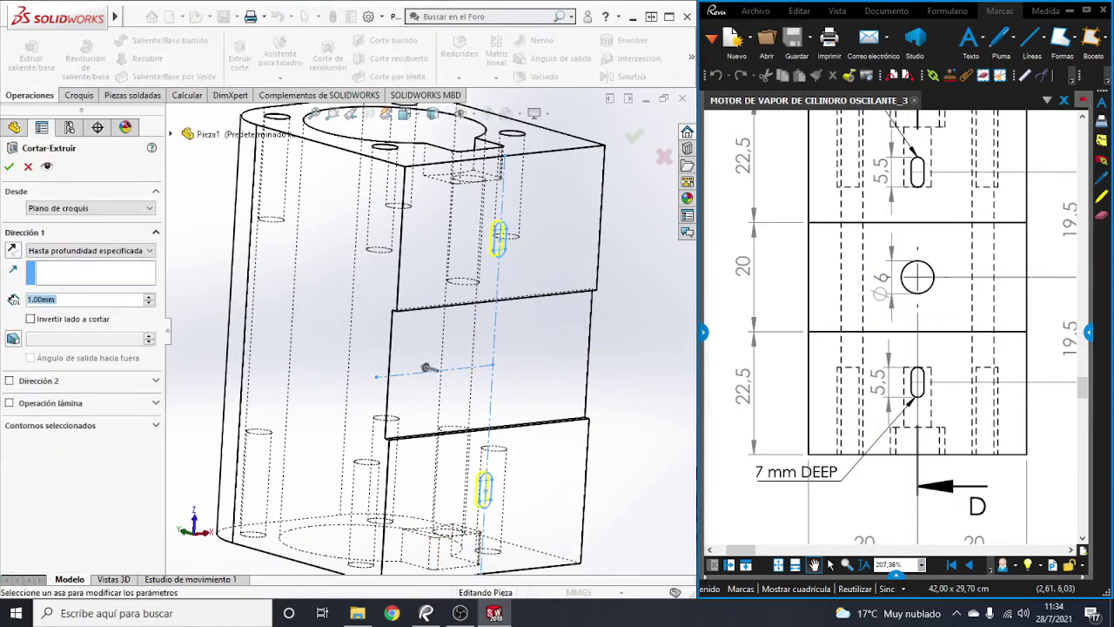
text(7)
key(Return)
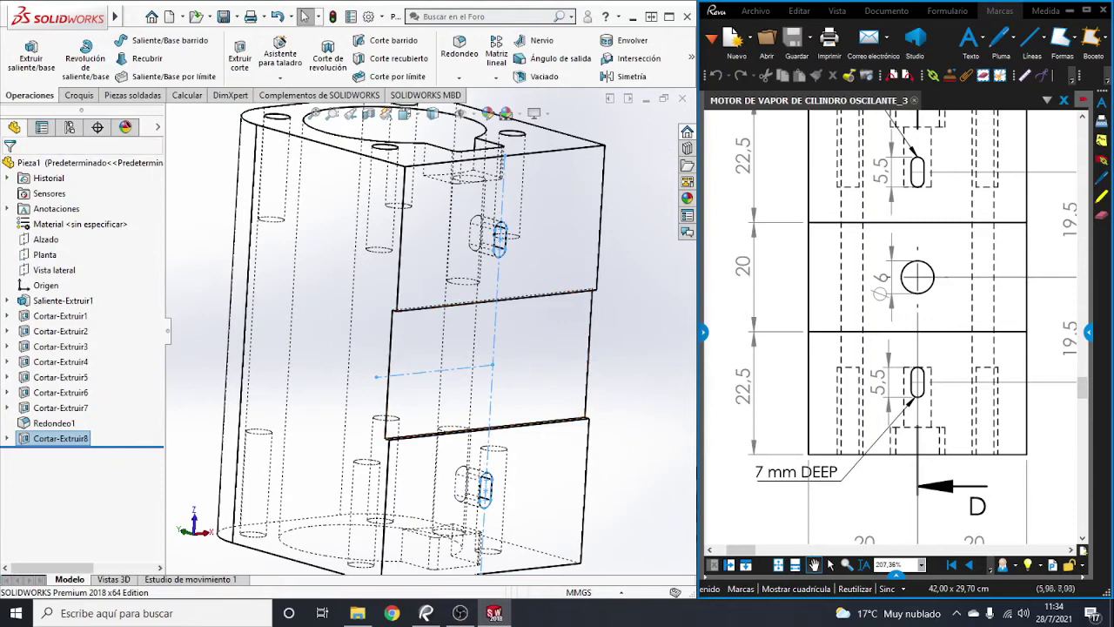
drag(905, 488, 927, 222)
scroll(892, 331, down, 5)
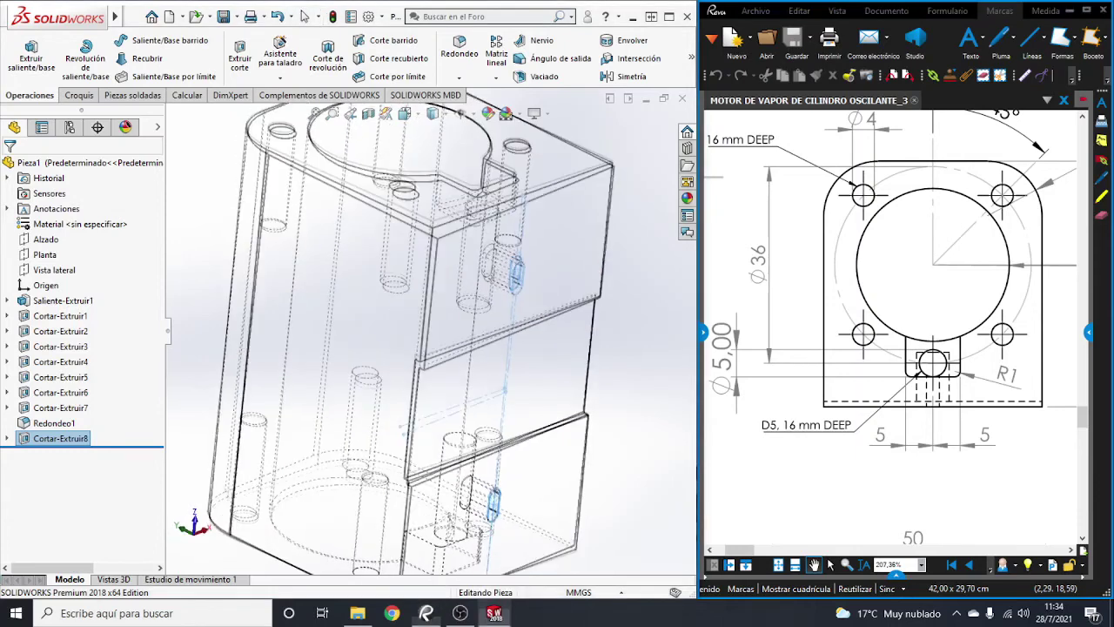
Step: Orbit and zoom the part to inspect the base extrusion and the hole cut
middle_drag(488, 348, 591, 304)
click(592, 304)
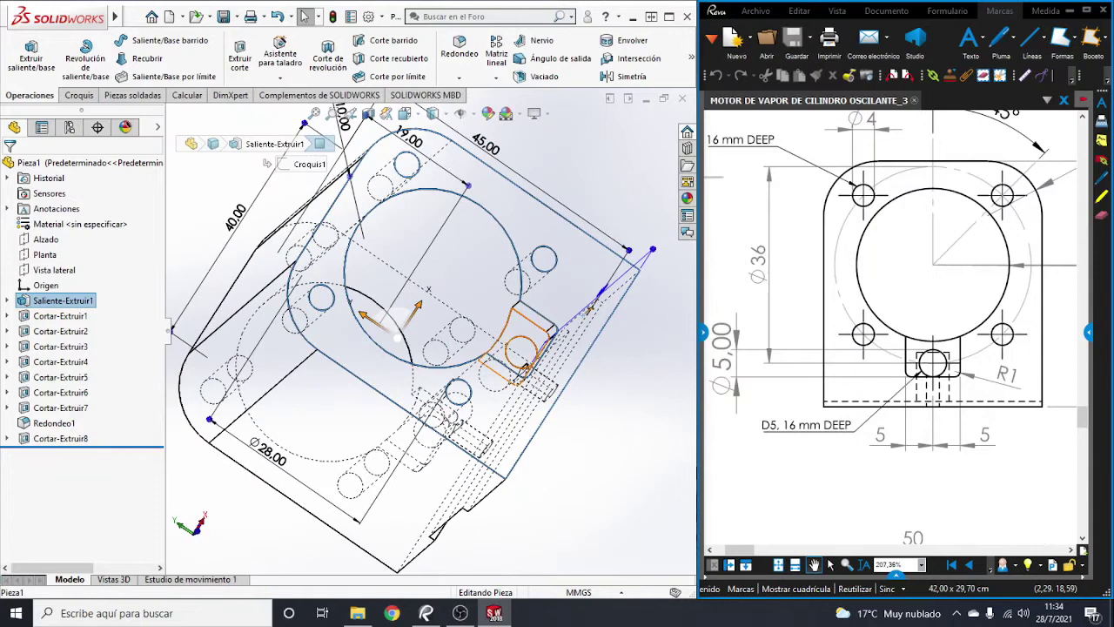
click(523, 331)
key(Escape)
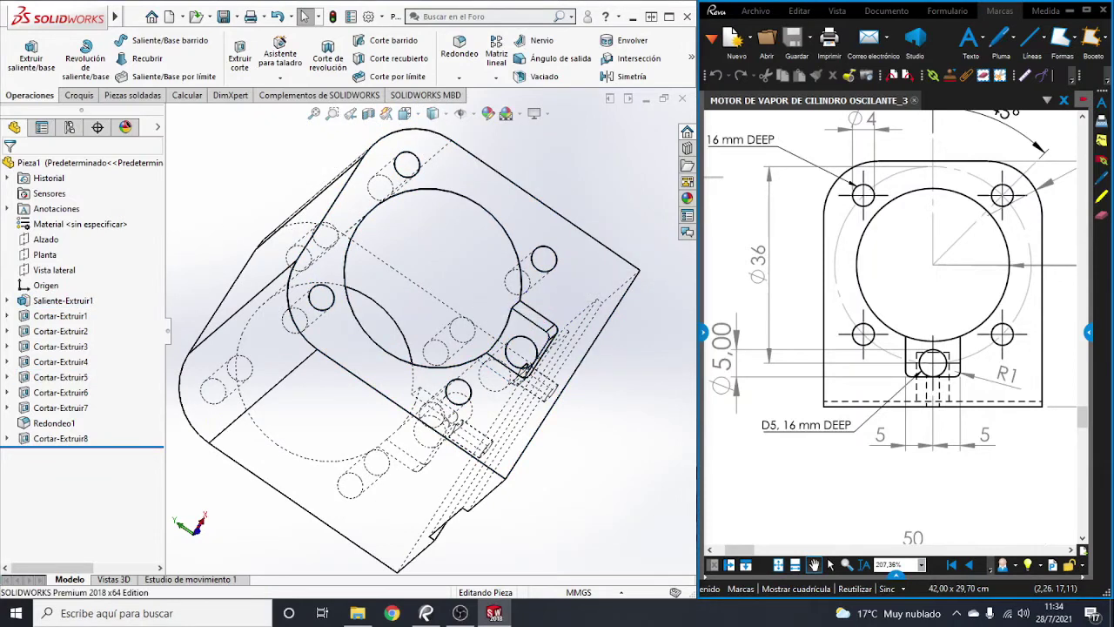
middle_drag(525, 366, 545, 382)
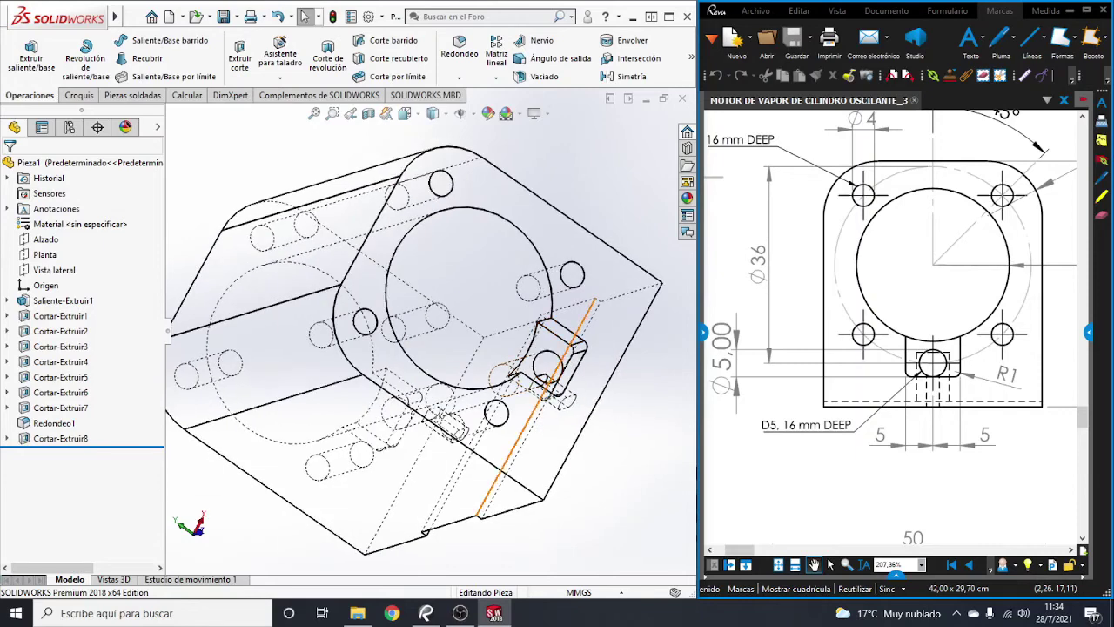
scroll(566, 383, down, 2)
scroll(566, 383, down, 2)
scroll(566, 383, down, 1)
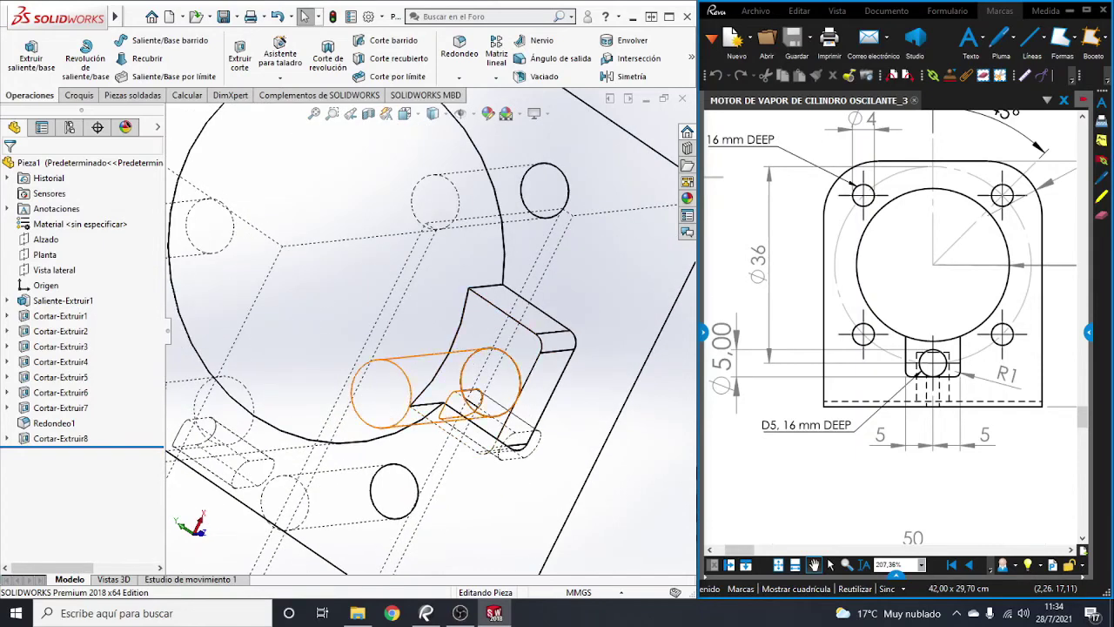
click(503, 403)
Step: Change Cortar-Extruir6's cut depth from 16 mm to 11 mm
right_click(53, 392)
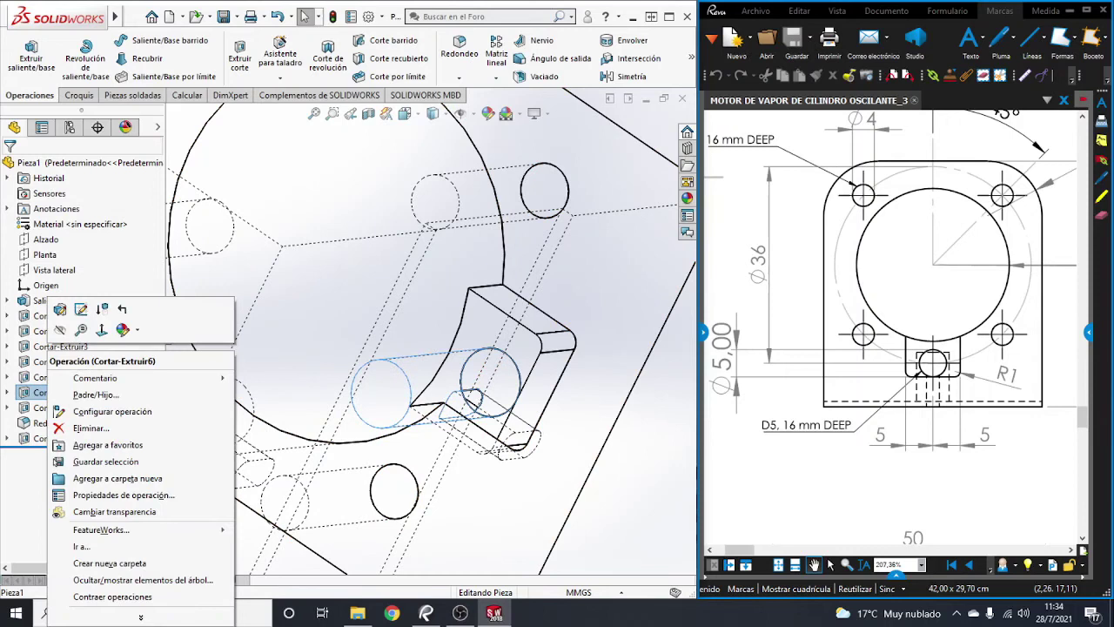
click(60, 309)
text(11)
key(Return)
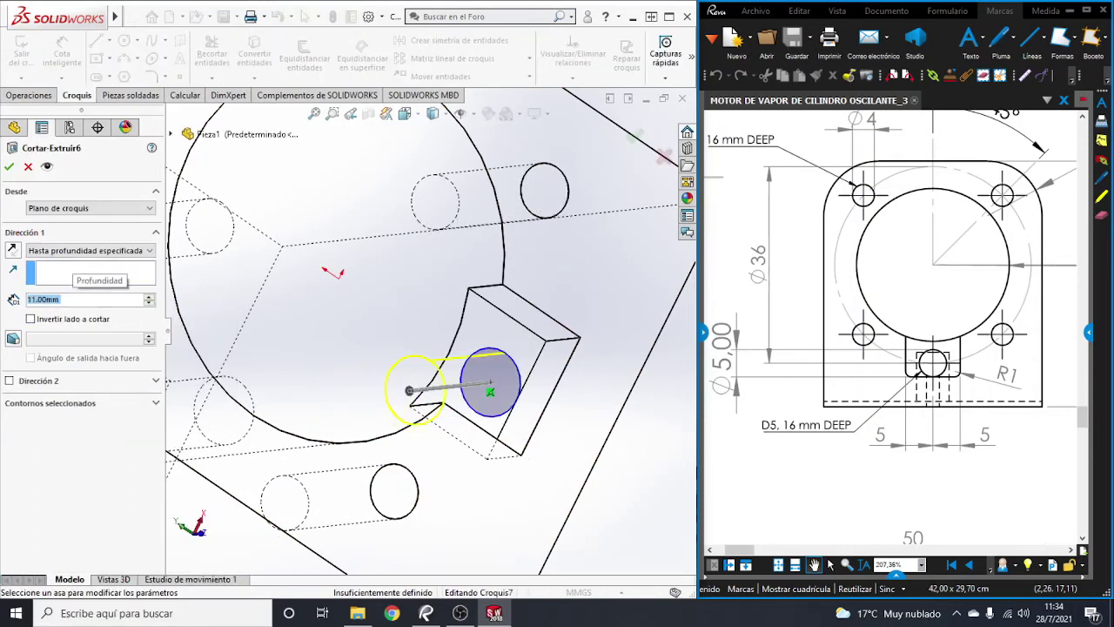
key(Return)
Step: Review Cortar-Extruir4's 16 mm depth unchanged and switch to the Top view
mouse_move(453, 305)
middle_down()
mouse_move(350, 453)
mouse_move(487, 261)
middle_up()
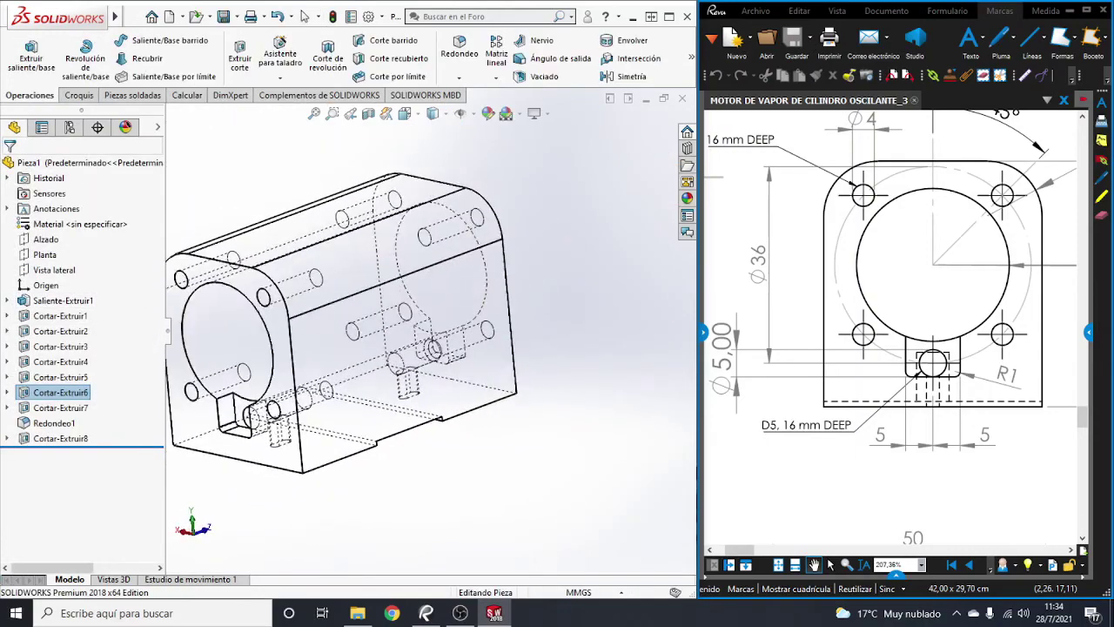
scroll(522, 227, down, 5)
scroll(288, 348, down, 3)
double_click(349, 305)
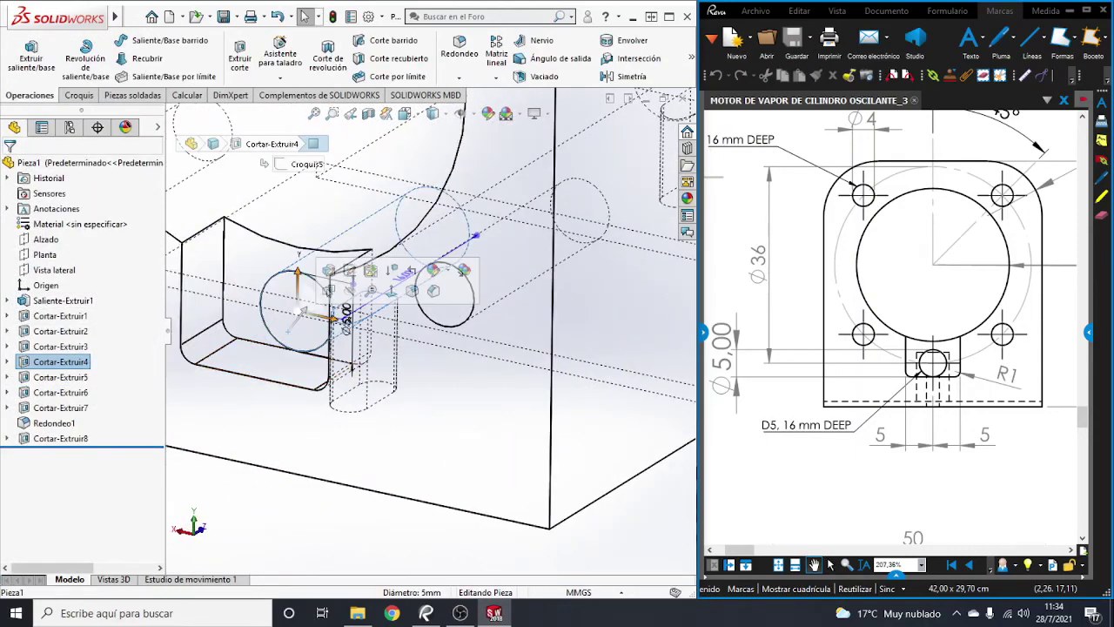
right_click(61, 361)
click(41, 309)
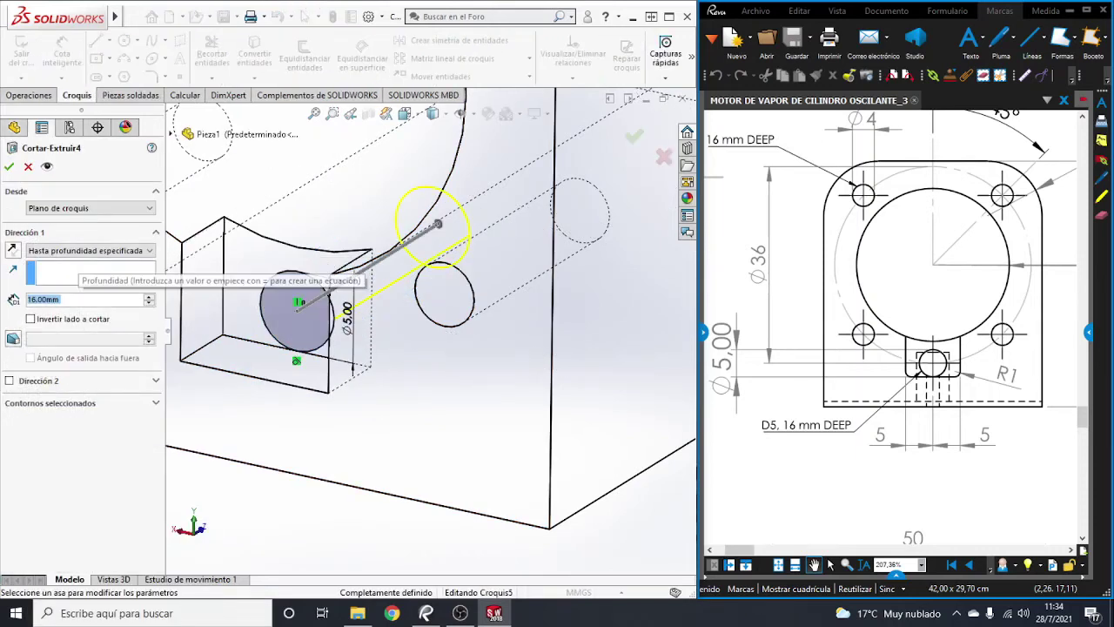
key(Return)
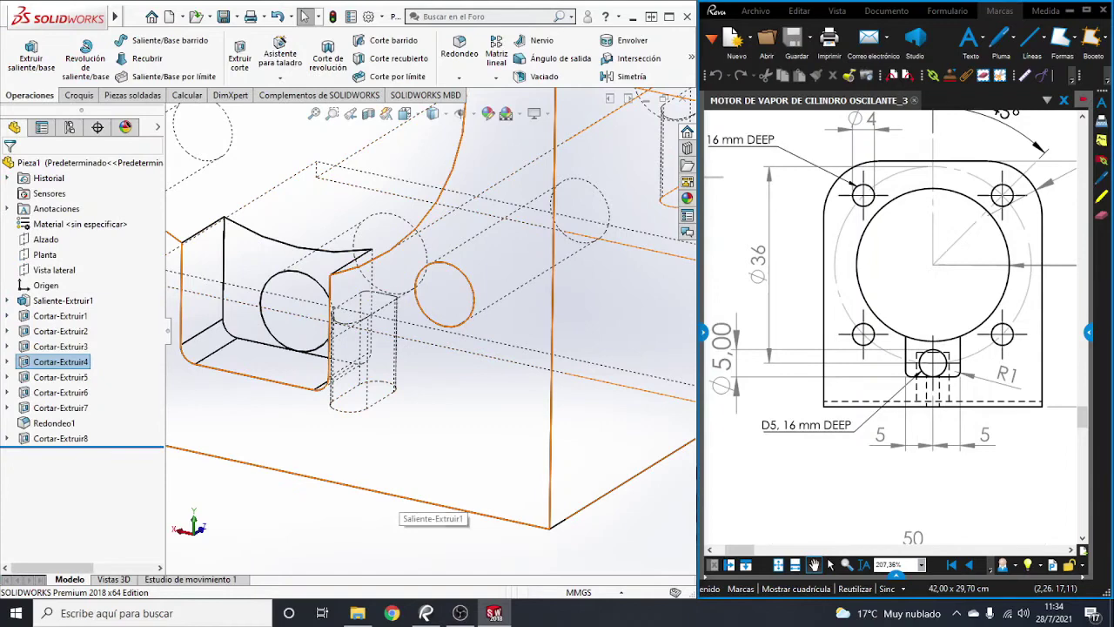
key(ctrl+5)
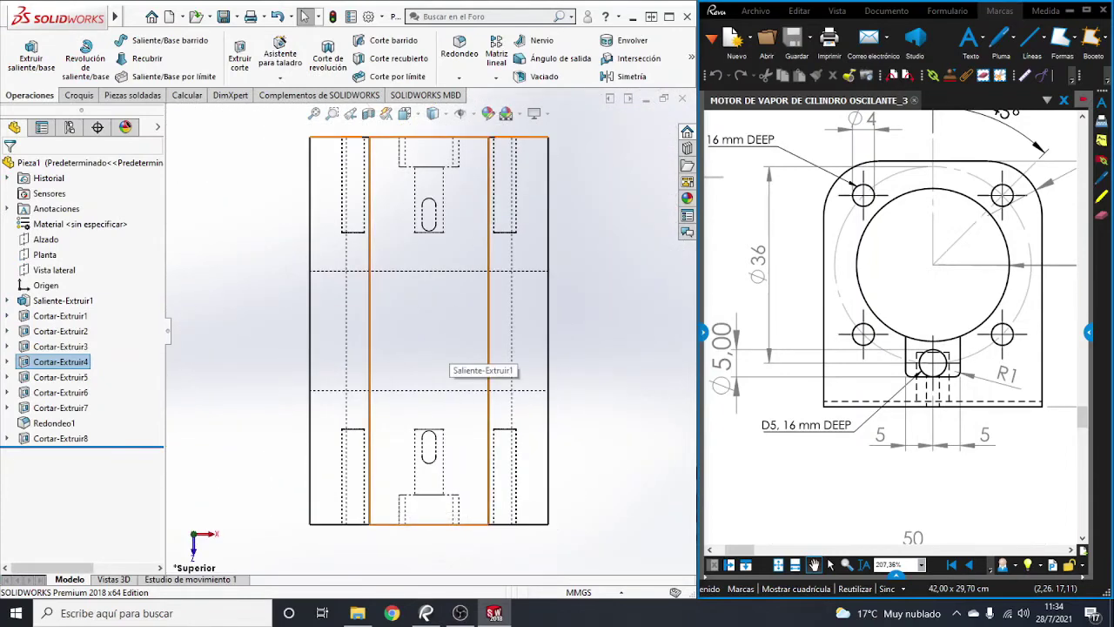
scroll(888, 331, up, 5)
scroll(888, 331, up, 3)
scroll(888, 331, up, 2)
scroll(853, 327, up, 2)
scroll(853, 327, up, 1)
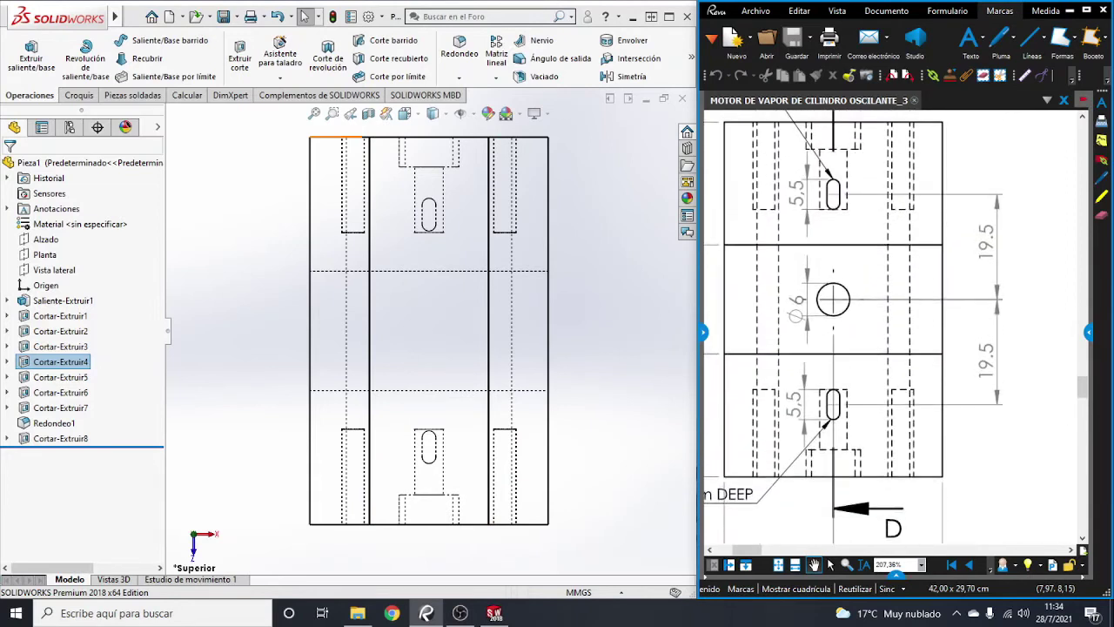
drag(835, 331, 889, 342)
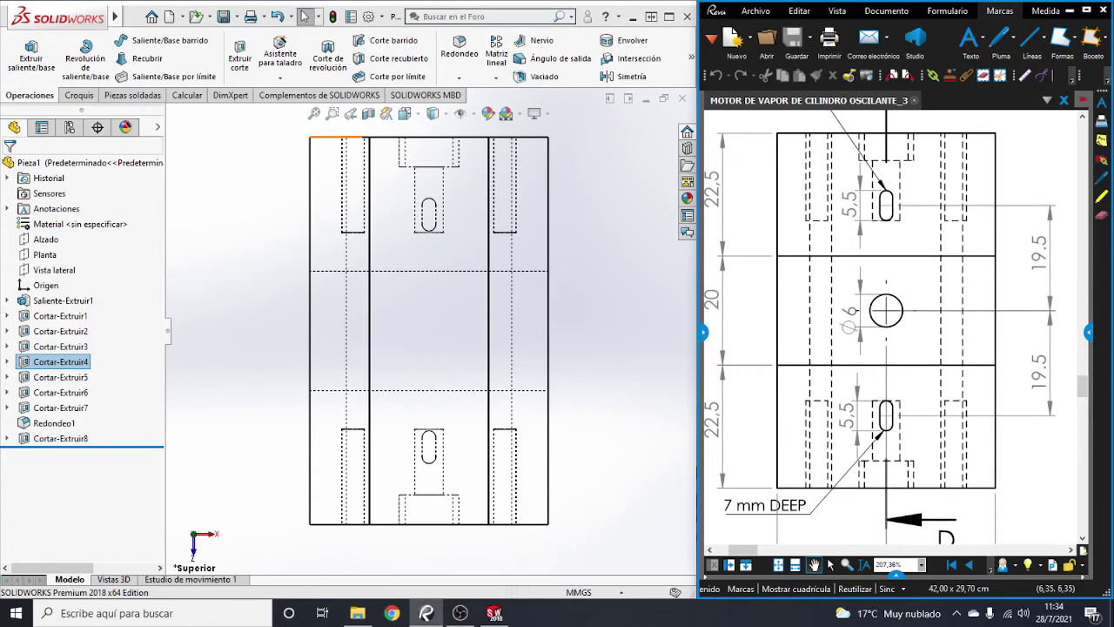
scroll(888, 326, down, 3)
scroll(888, 326, down, 2)
scroll(887, 327, down, 2)
scroll(888, 326, down, 2)
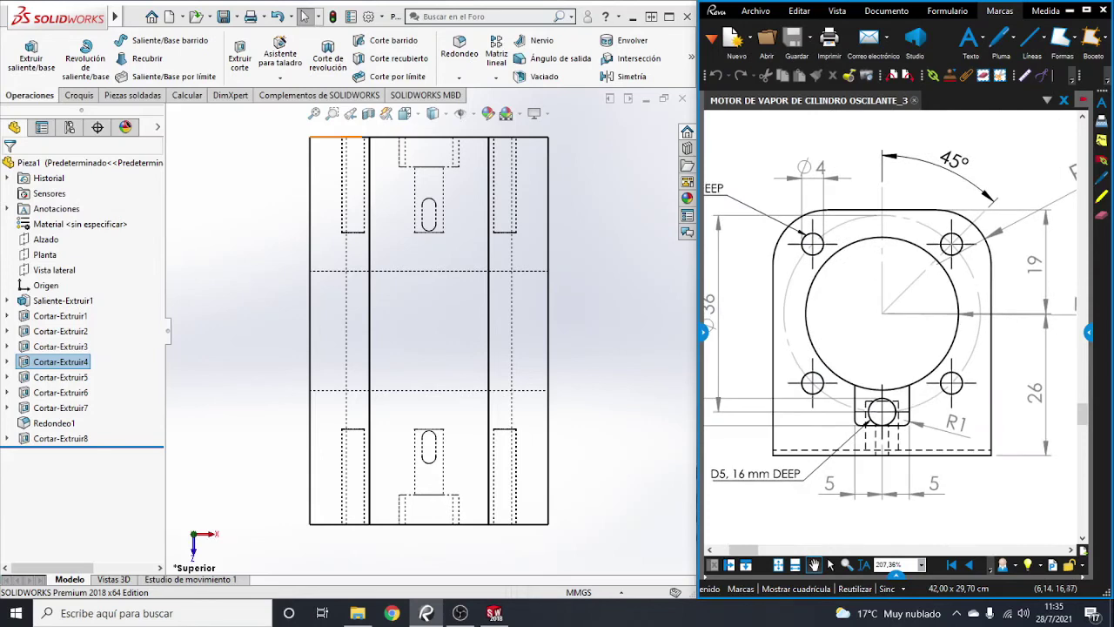
scroll(888, 327, left, 2)
scroll(888, 326, right, 1)
scroll(888, 326, right, 1)
scroll(887, 326, right, 2)
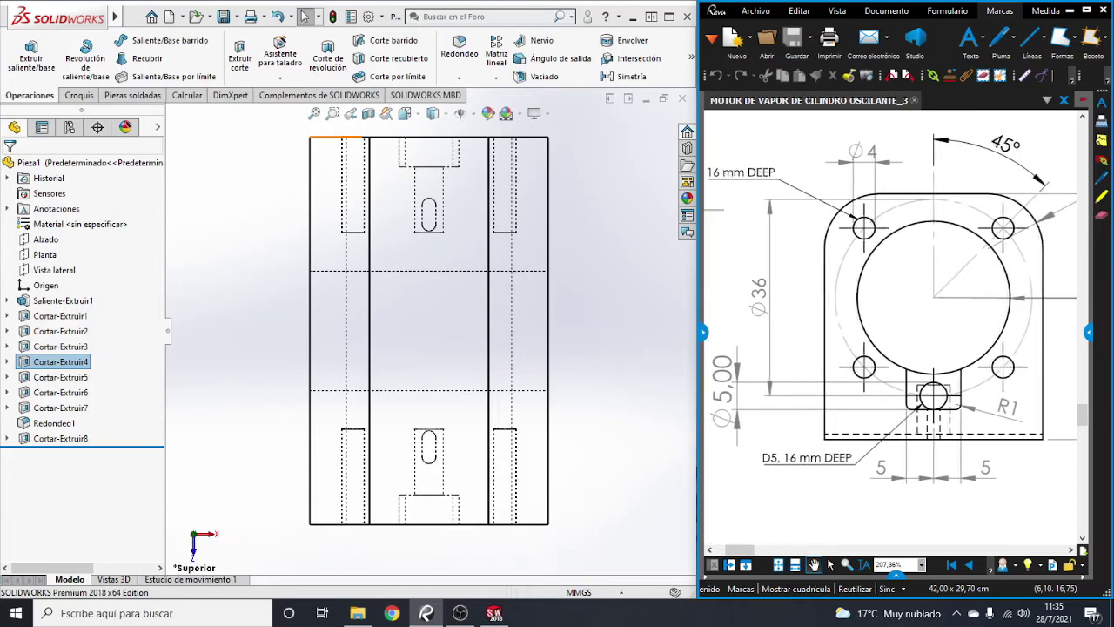
scroll(888, 326, right, 3)
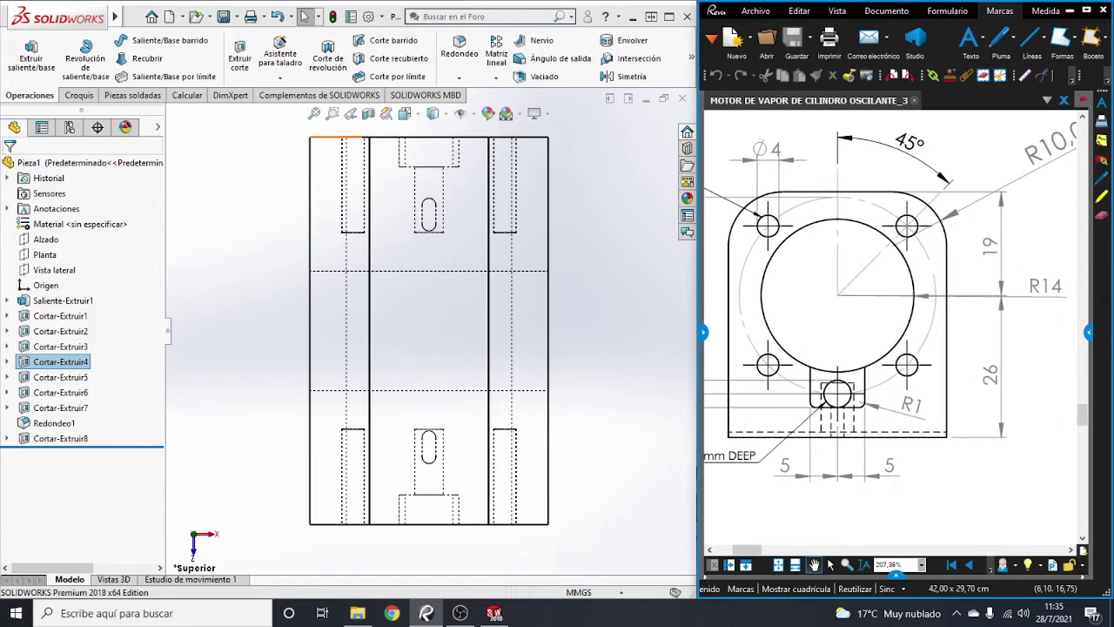
scroll(888, 326, left, 2)
scroll(891, 326, up, 5)
scroll(890, 327, up, 3)
scroll(890, 327, right, 5)
scroll(891, 327, right, 3)
scroll(891, 327, right, 2)
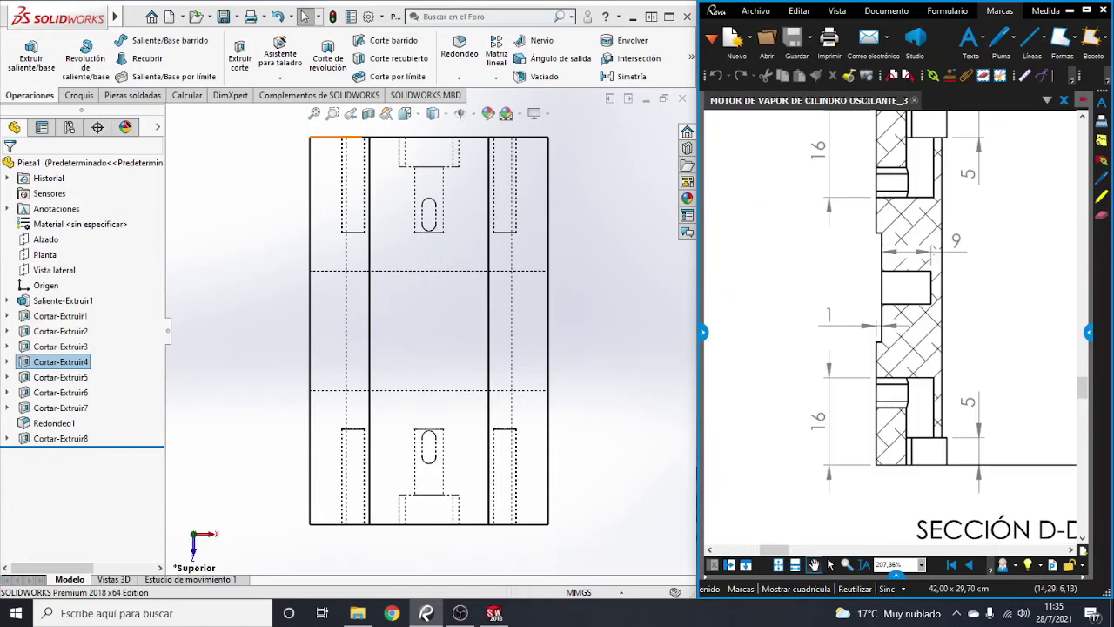
scroll(890, 327, up, 3)
scroll(891, 327, left, 2)
Step: Shade the model and turn the block's middle face normal to the view
click(428, 329)
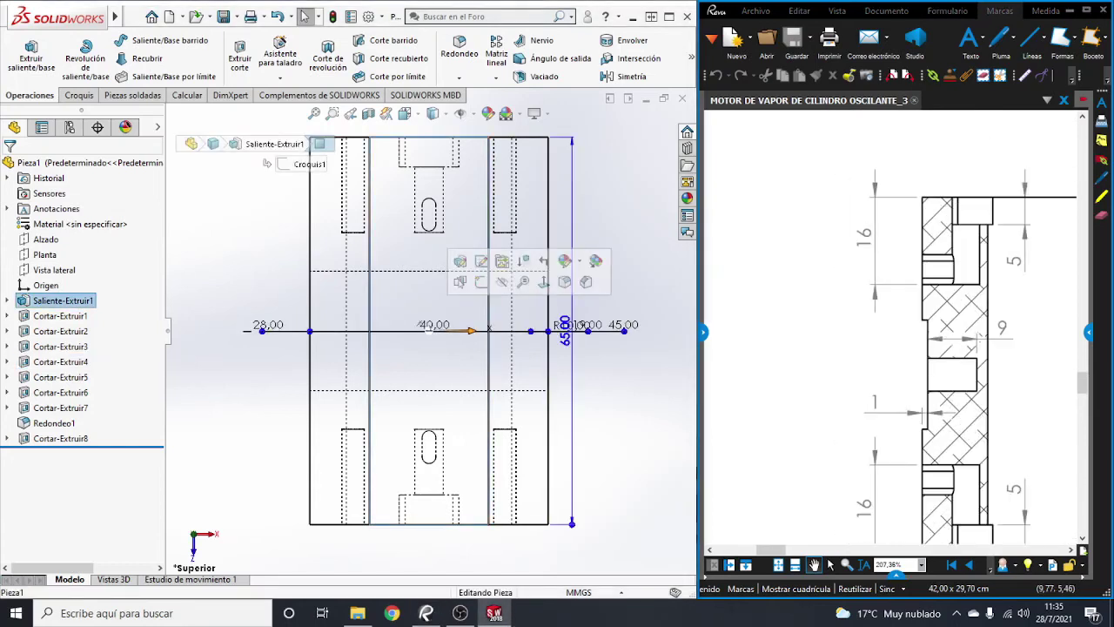
key(Escape)
click(432, 113)
click(433, 132)
middle_drag(462, 343, 435, 322)
click(436, 322)
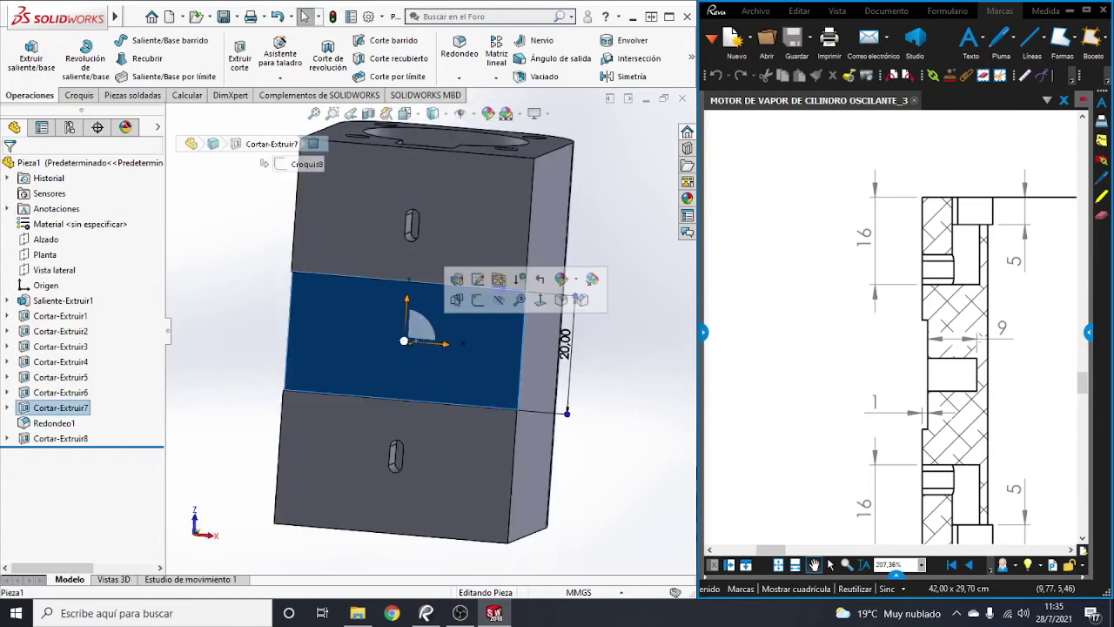
key(ctrl+8)
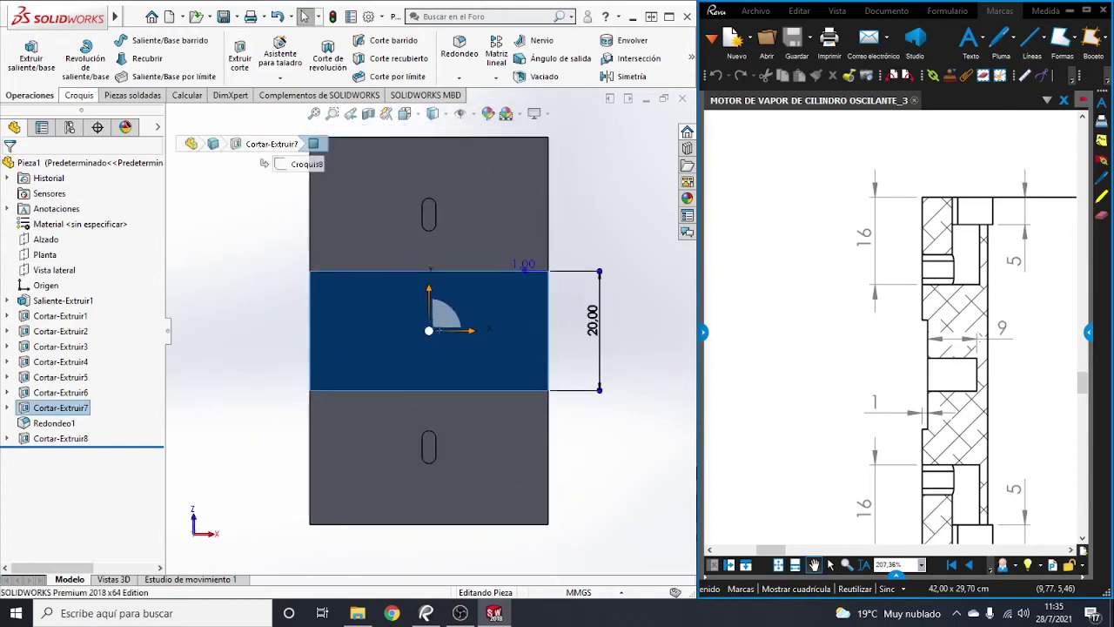
Step: Sketch a Ø6 circle centred on the origin on the middle face
click(313, 144)
click(124, 41)
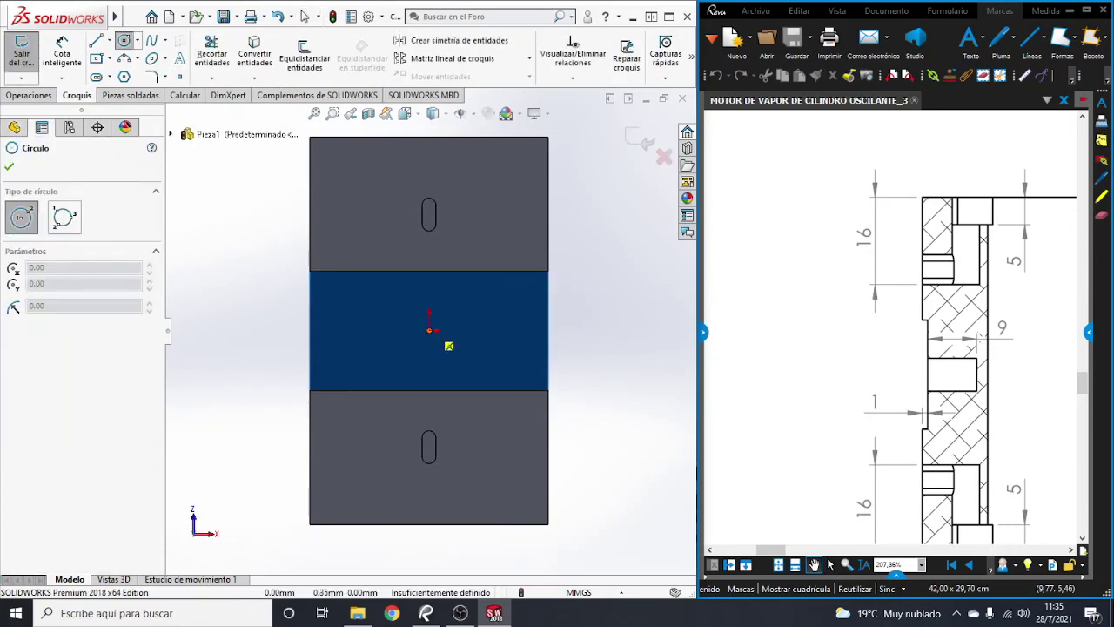
click(429, 330)
click(467, 330)
key(Escape)
click(466, 330)
click(496, 331)
text(6)
key(Return)
Step: Extrude-cut the Ø6 circle 9 mm deep
click(29, 95)
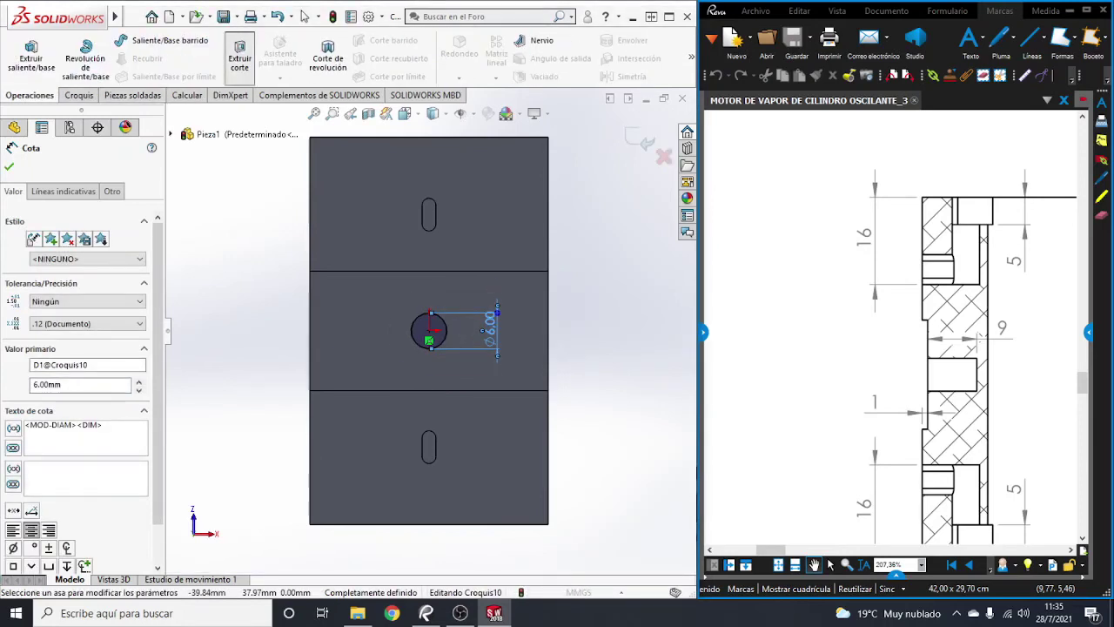
click(239, 54)
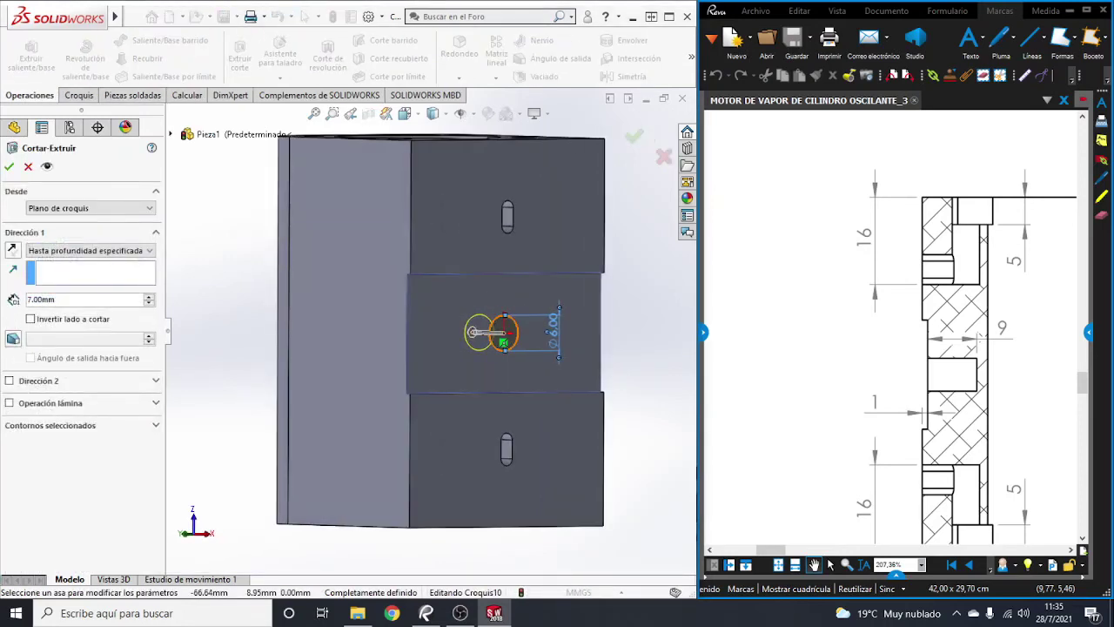
text(9)
key(Return)
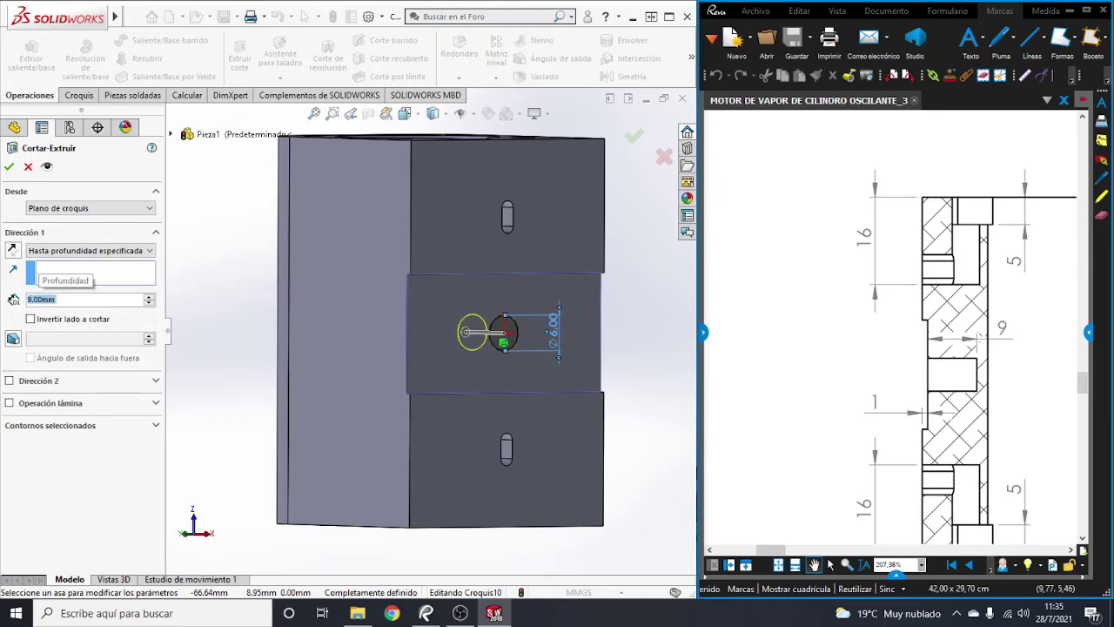
key(Return)
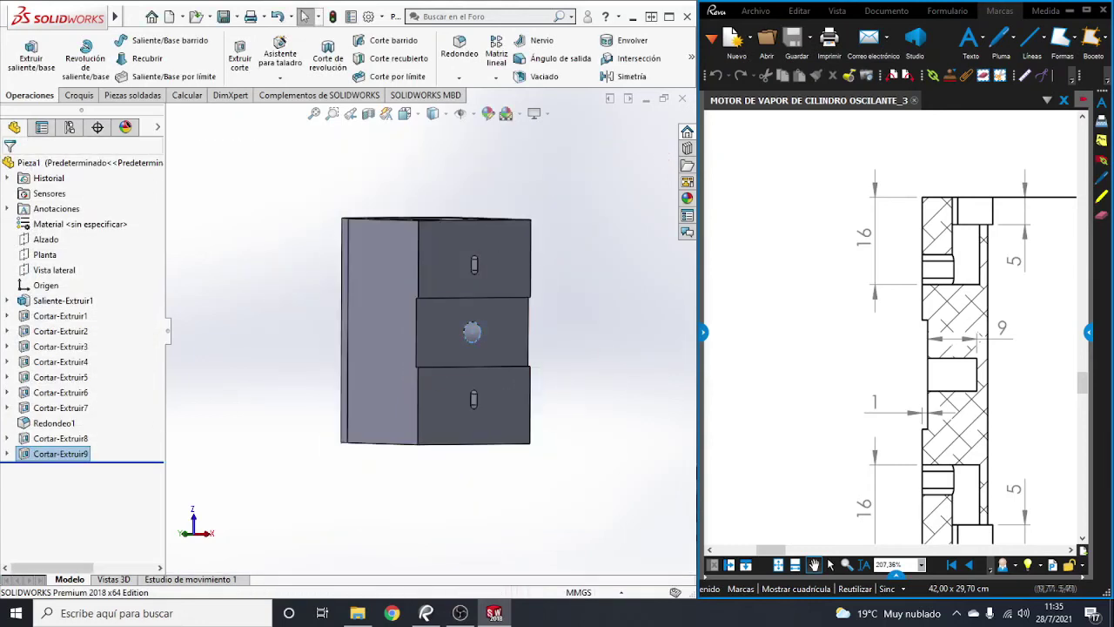
Step: Pan the Revu drawing past section D and the 3D part to the Ø6 / 7 mm DEEP front view
drag(958, 348, 884, 304)
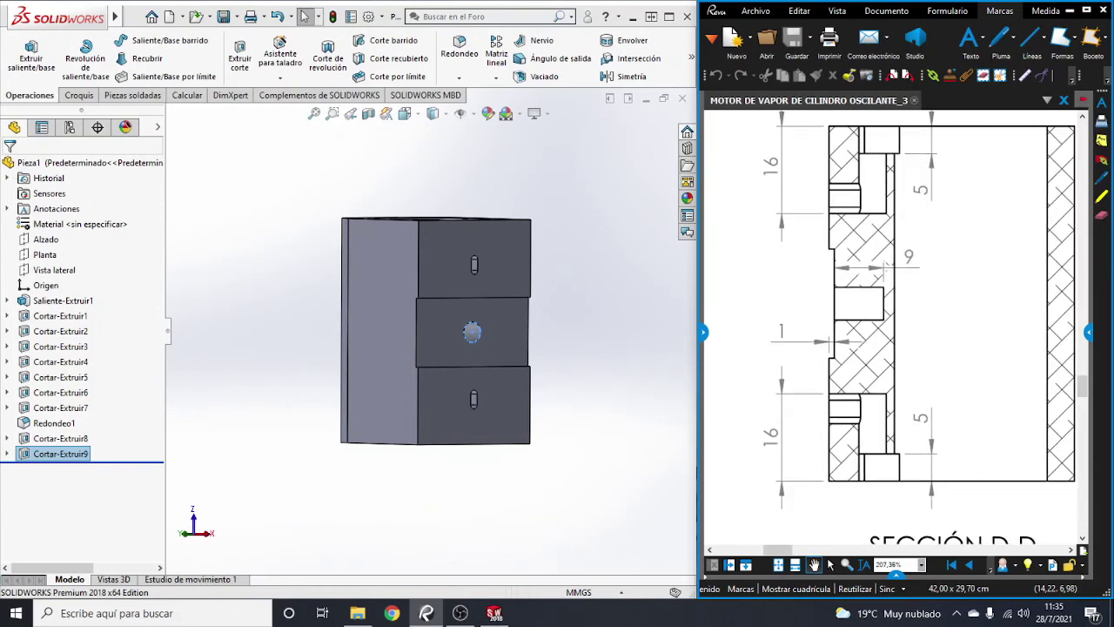
mouse_move(871, 487)
mouse_down()
mouse_move(906, 383)
mouse_move(945, 134)
mouse_up()
drag(946, 348, 804, 159)
mouse_move(827, 261)
mouse_down()
mouse_move(926, 316)
mouse_move(946, 253)
mouse_up()
drag(827, 217, 948, 418)
mouse_move(827, 392)
mouse_down()
mouse_move(993, 278)
mouse_move(1027, 288)
mouse_move(1036, 205)
mouse_up()
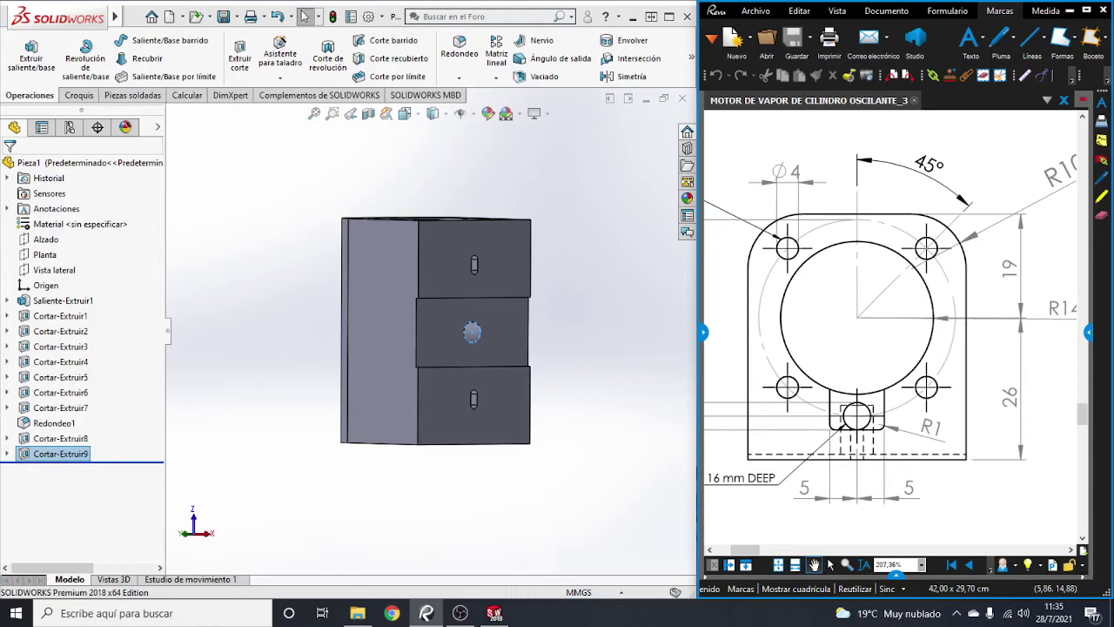
drag(858, 318, 922, 322)
drag(892, 191, 892, 522)
scroll(879, 326, up, 2)
drag(879, 326, 881, 396)
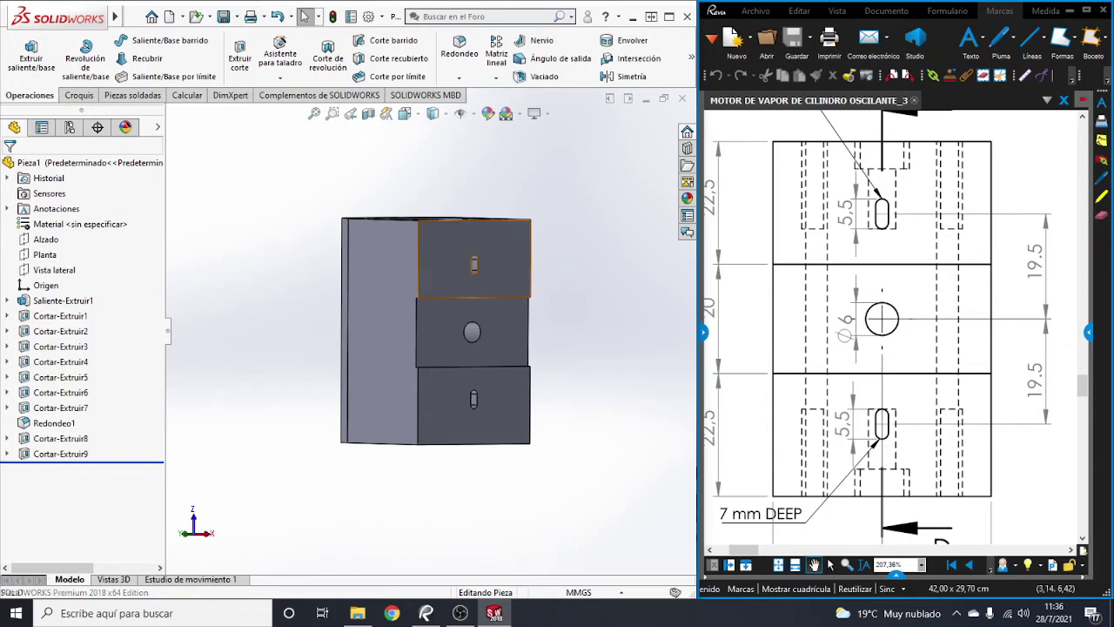
Step: View the top face head-on with hidden lines visible
click(503, 269)
key(ctrl+8)
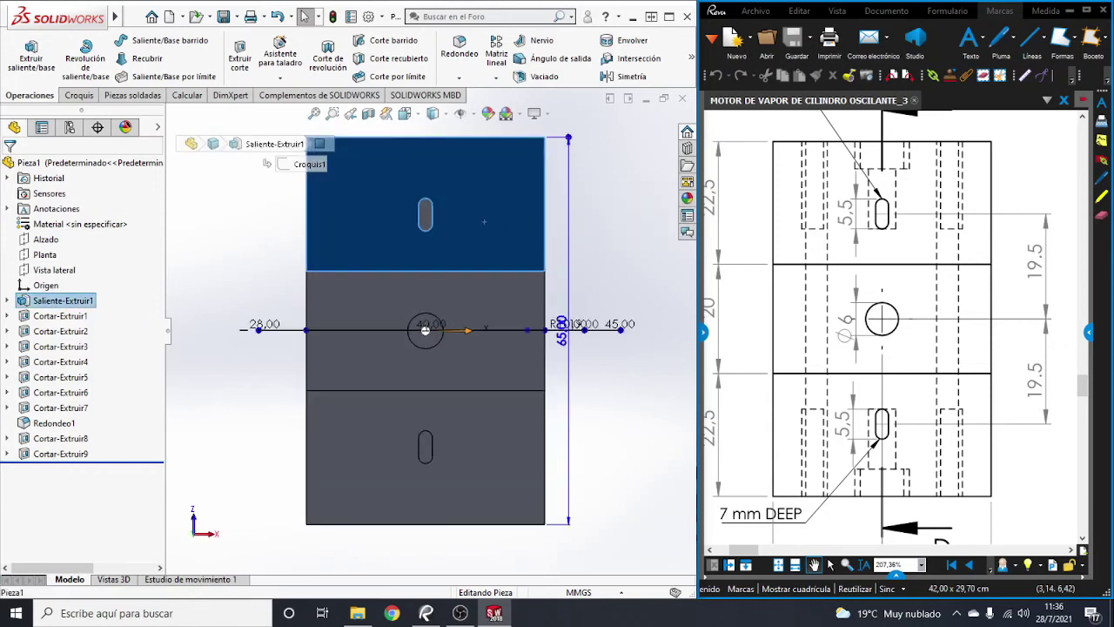
click(433, 193)
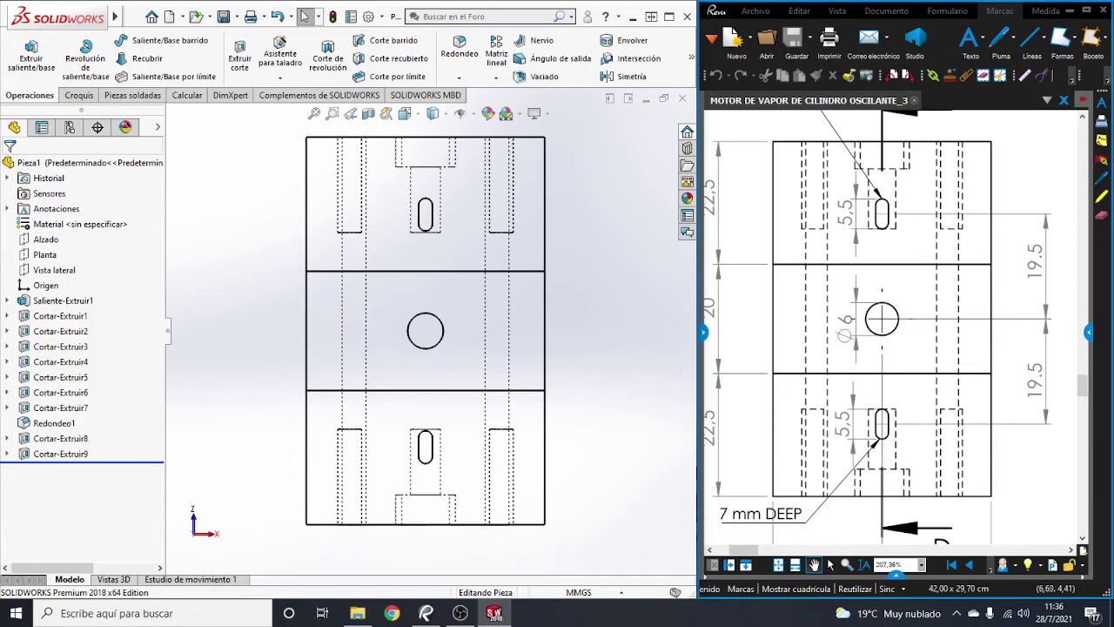
scroll(888, 348, down, 2)
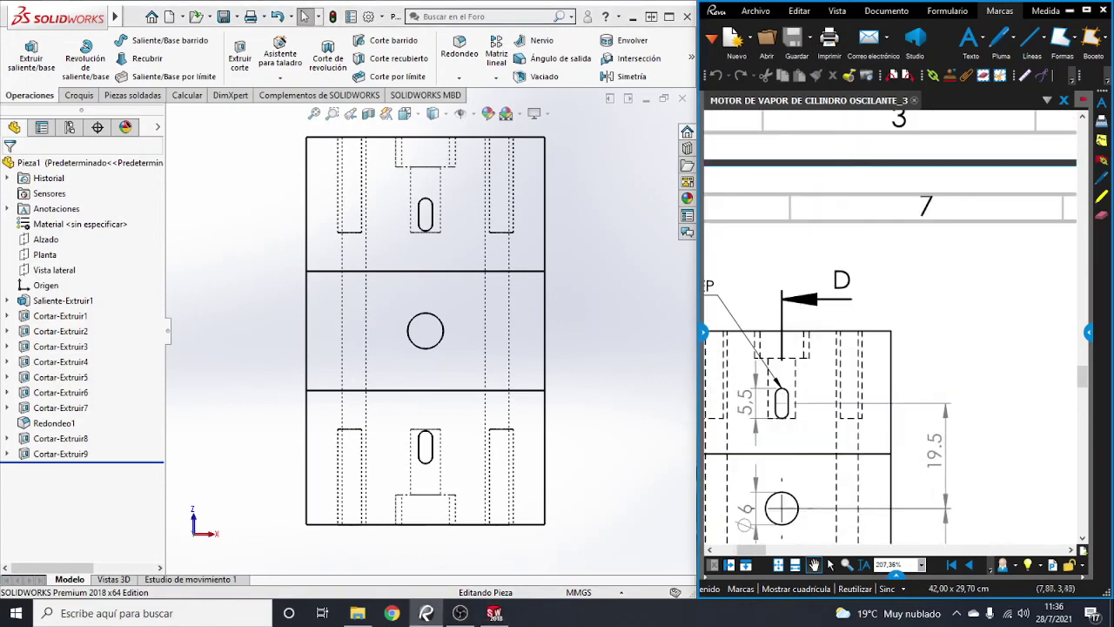
scroll(888, 348, down, 1)
scroll(888, 348, down, 3)
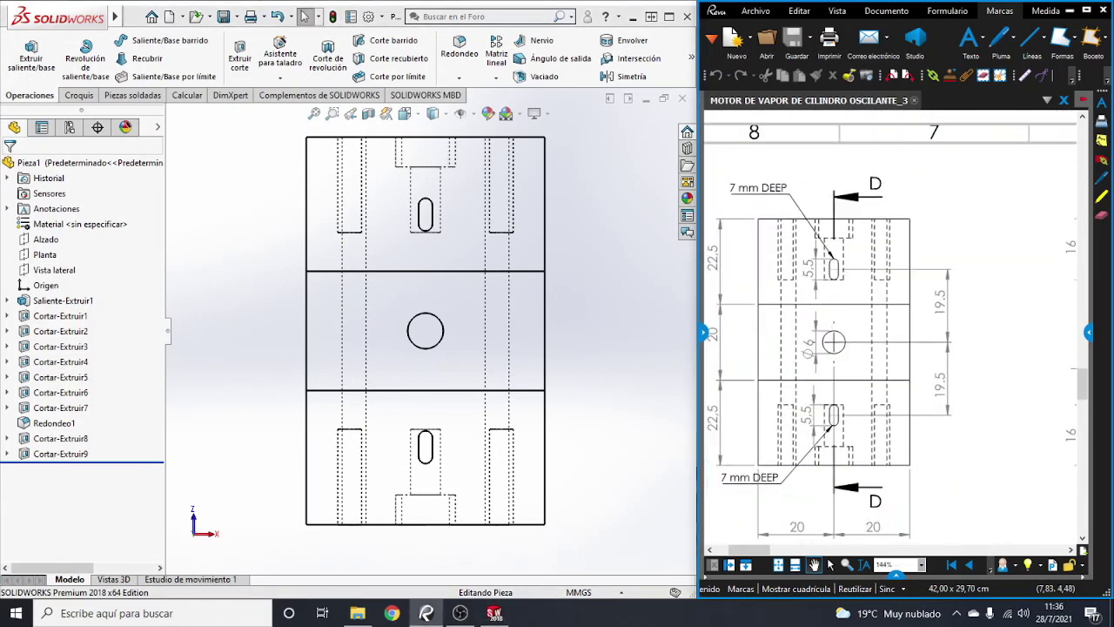
ctrl+scroll(887, 348, down, 1)
Step: Compare the hidden slots and holes with the drawing's section D-D
mouse_move(888, 348)
mouse_down()
mouse_move(731, 325)
mouse_move(806, 320)
mouse_move(801, 288)
mouse_up()
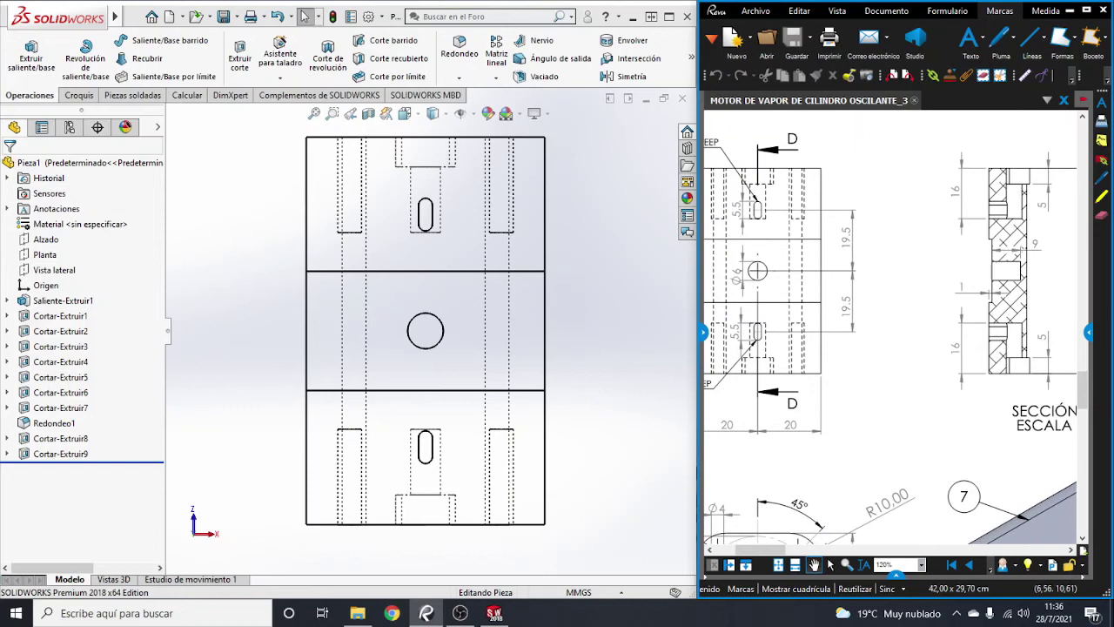
drag(802, 288, 791, 288)
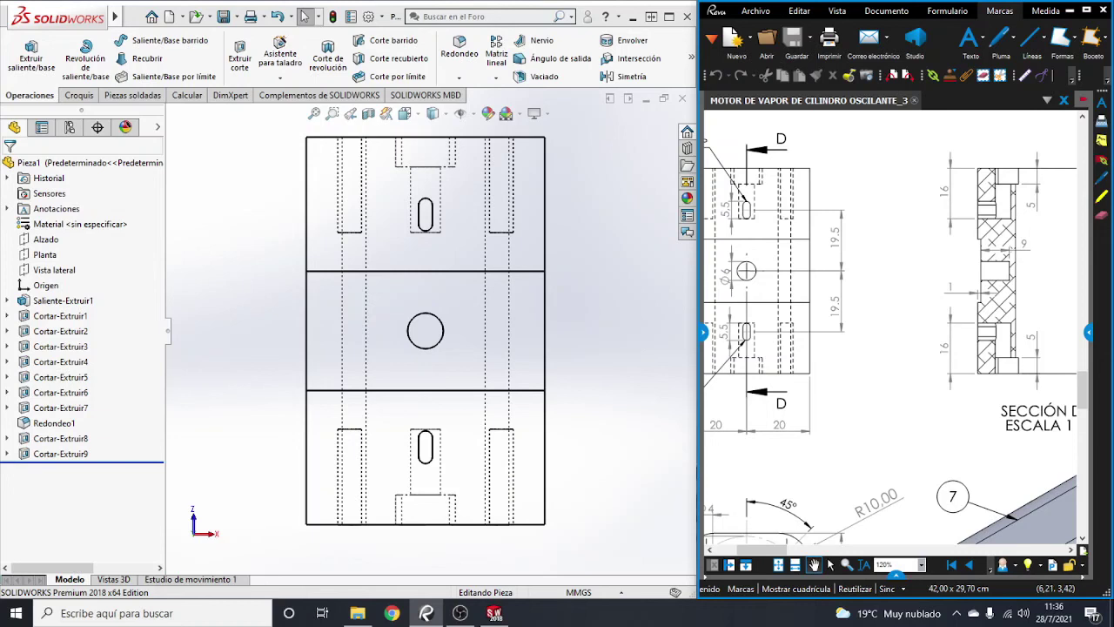
scroll(891, 344, right, 2)
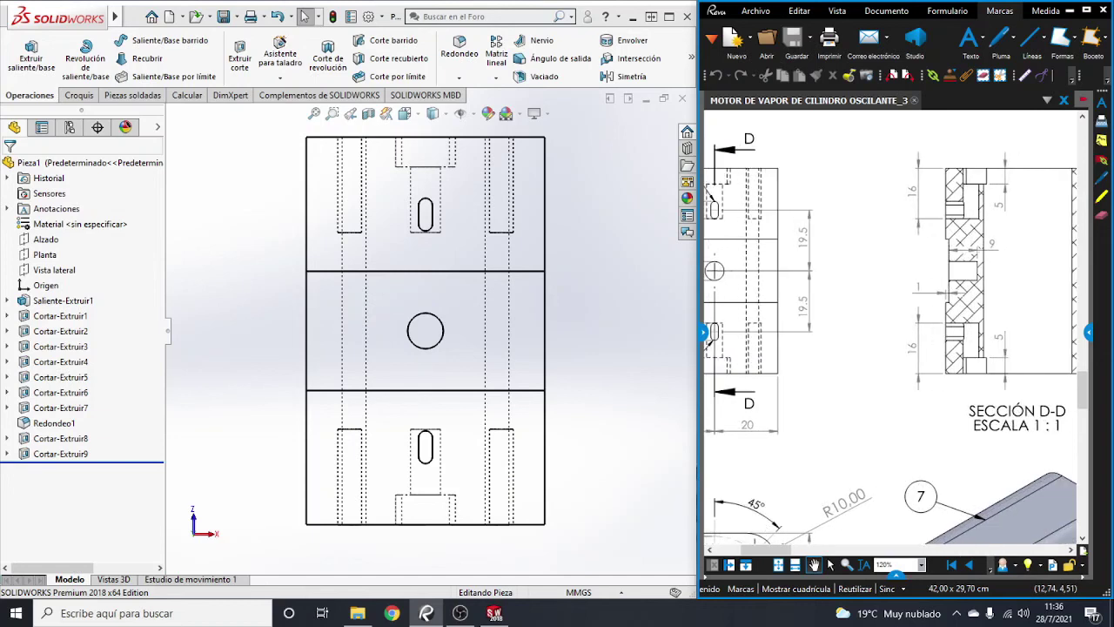
scroll(891, 344, right, 2)
scroll(890, 344, left, 1)
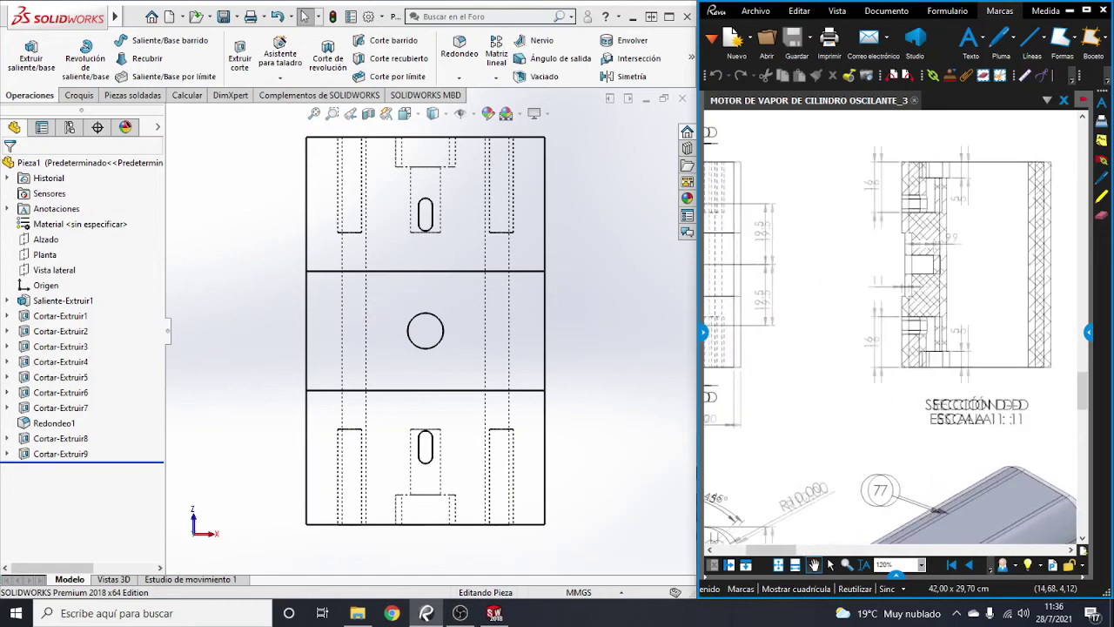
scroll(890, 344, left, 3)
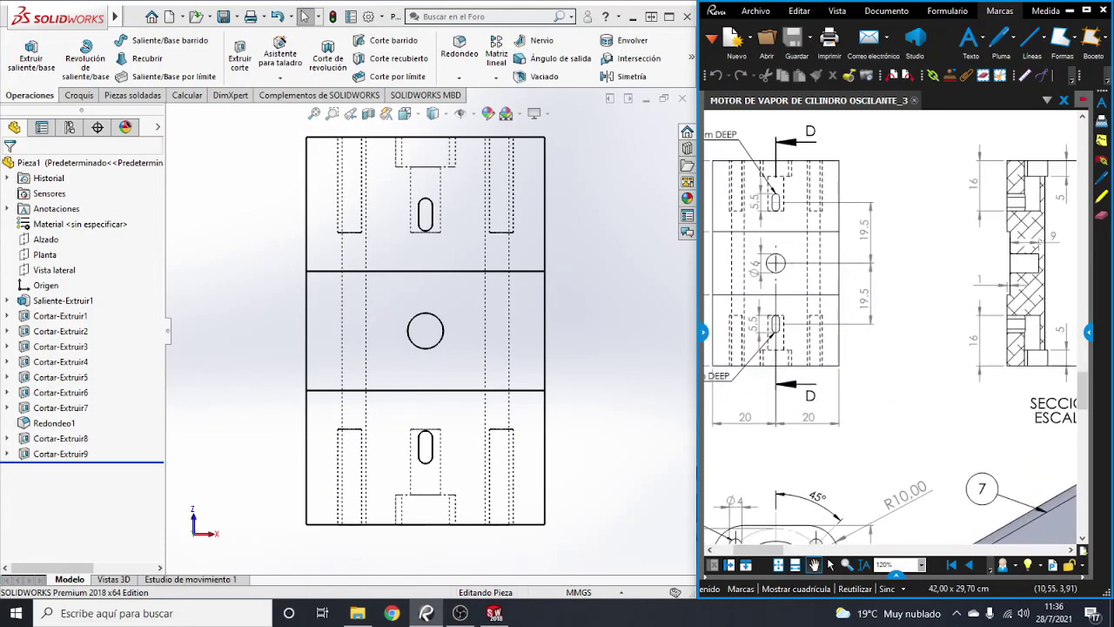
scroll(890, 344, right, 1)
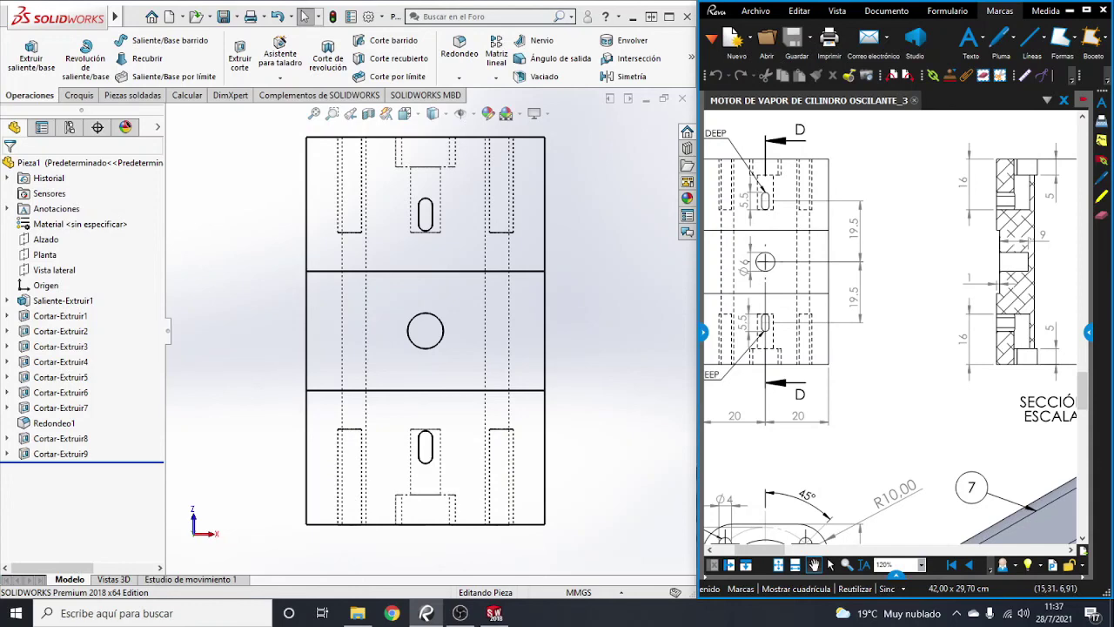
scroll(891, 331, down, 2)
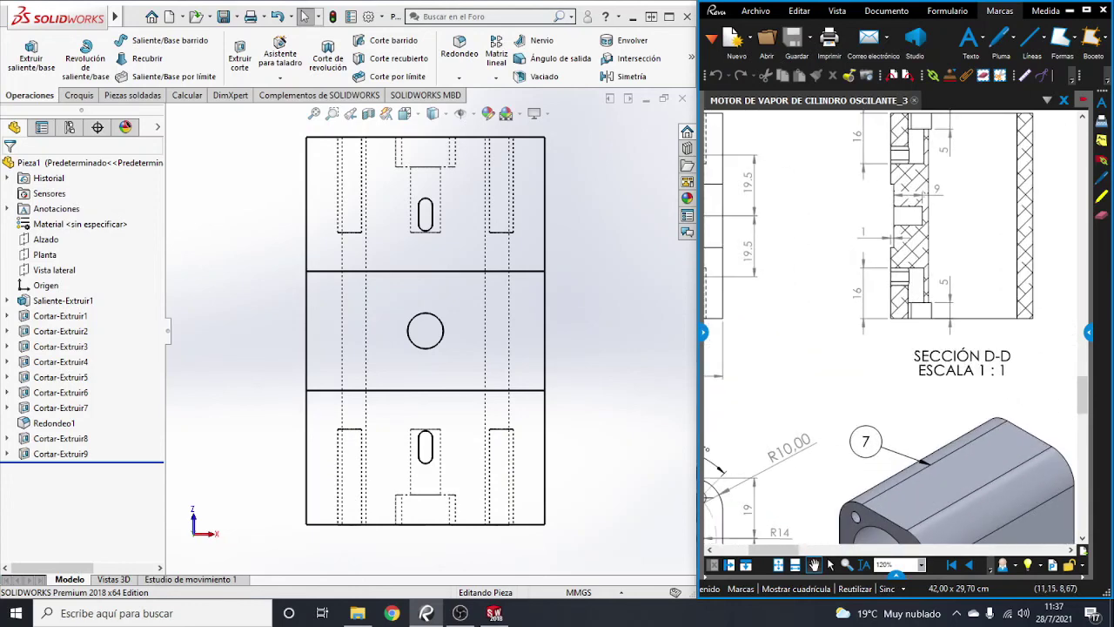
Step: Return the part to isometric view, shaded with edges
key(ctrl+7)
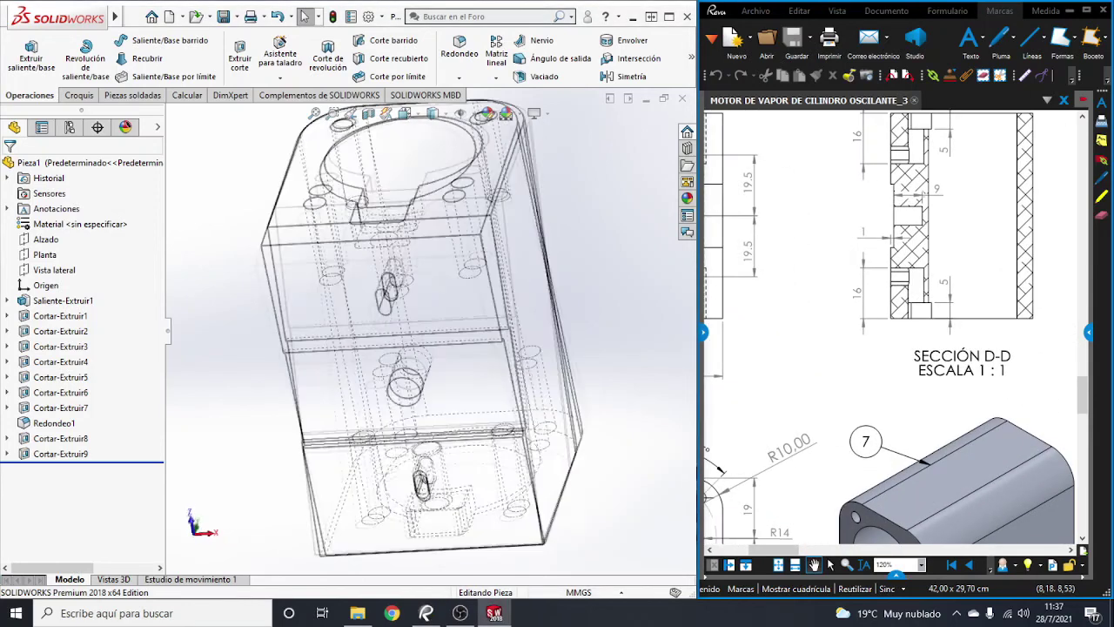
click(432, 113)
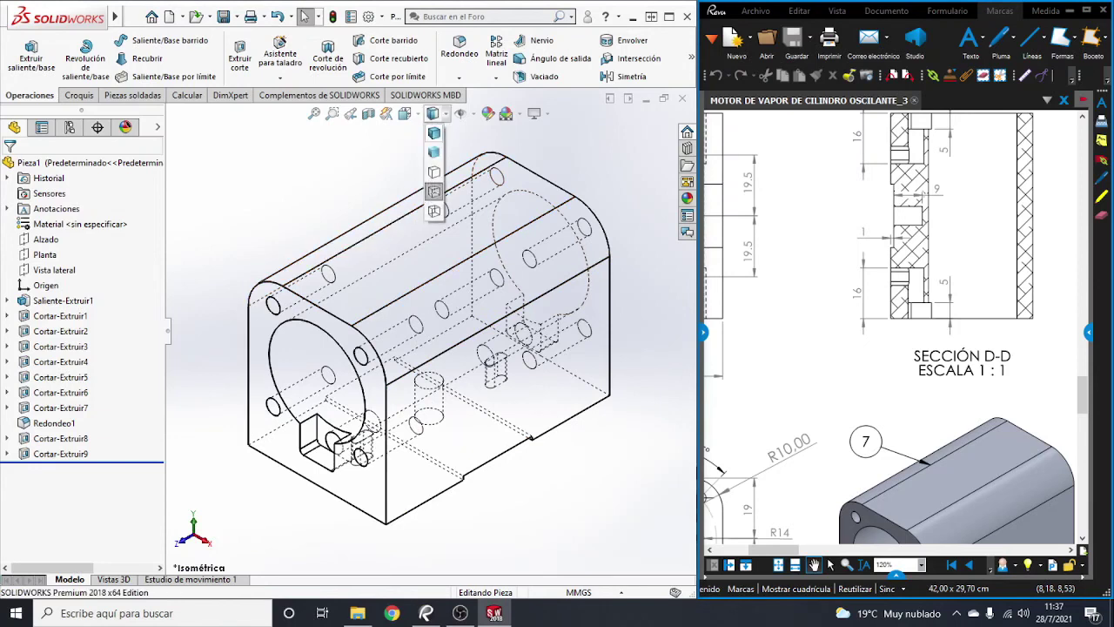
click(435, 152)
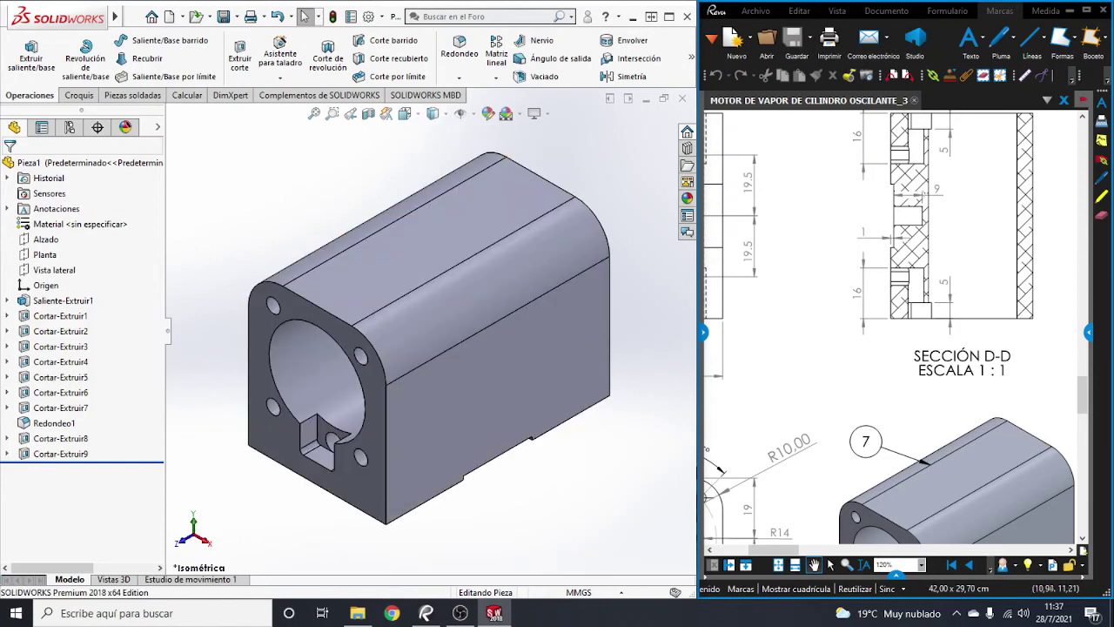
scroll(893, 348, down, 5)
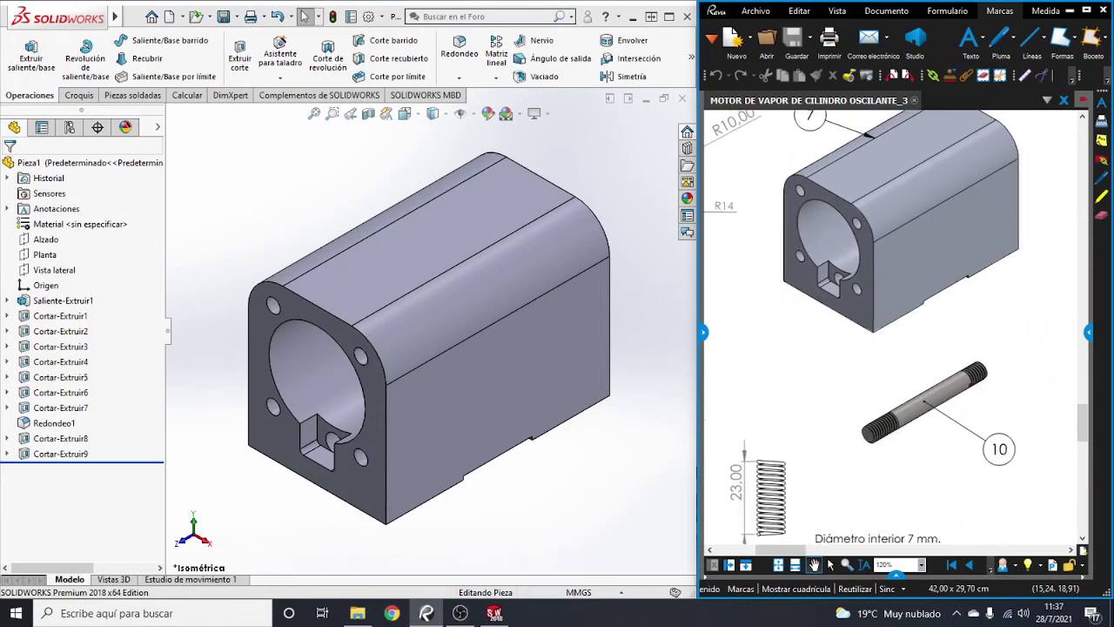
scroll(892, 331, up, 2)
drag(783, 305, 890, 329)
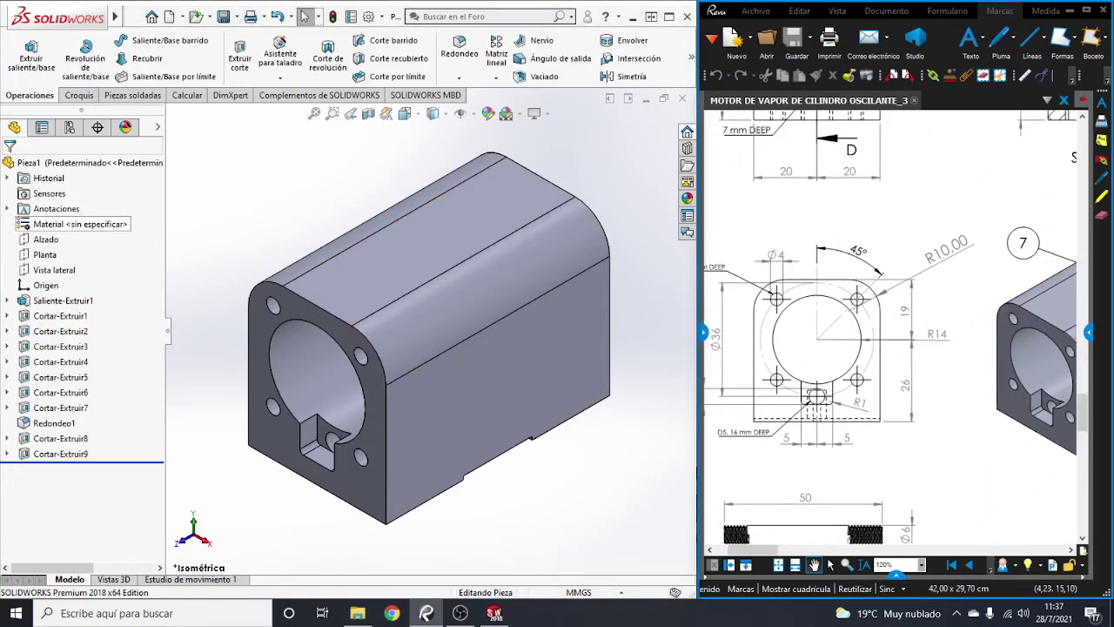
right_click(104, 224)
Step: Apply Aleación 1060 from the Aleaciones de aluminio library as the block's material
click(209, 235)
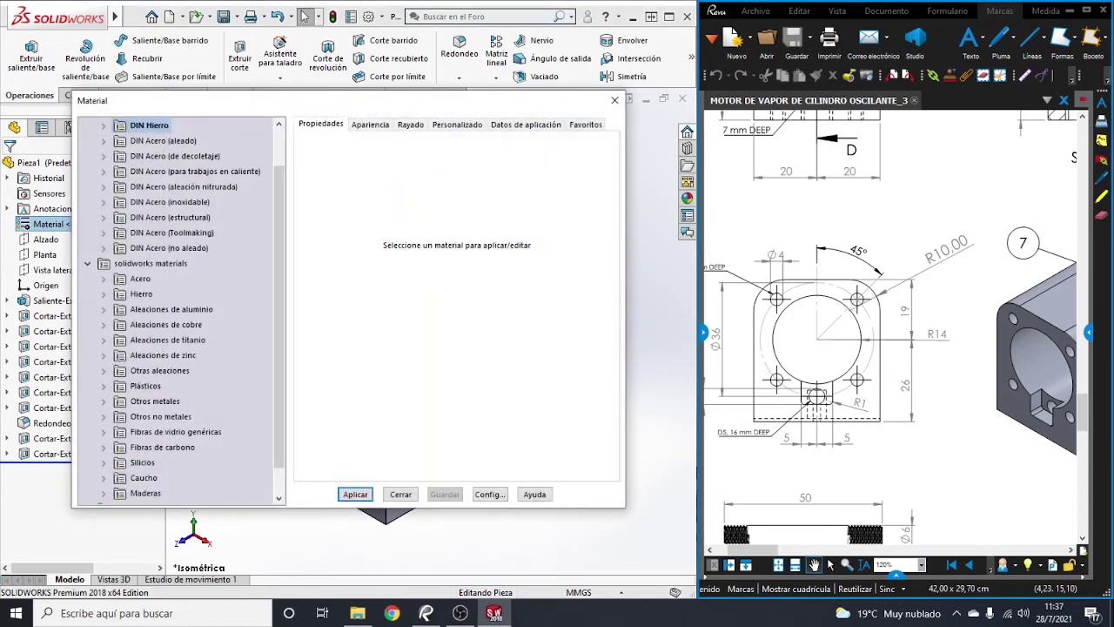
click(104, 309)
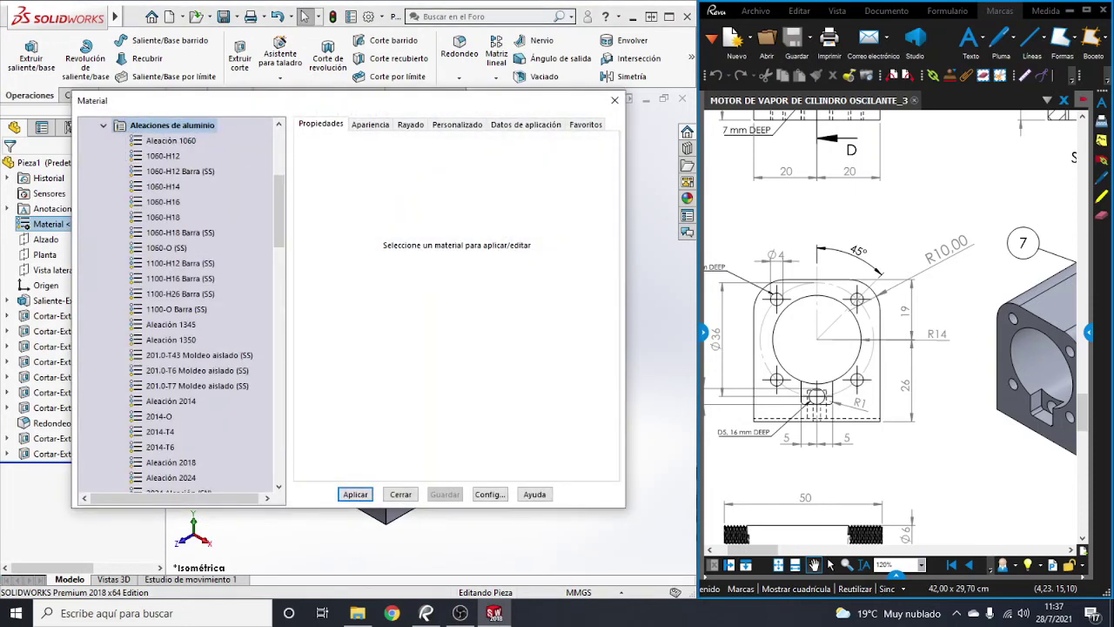
click(171, 140)
click(356, 494)
click(400, 493)
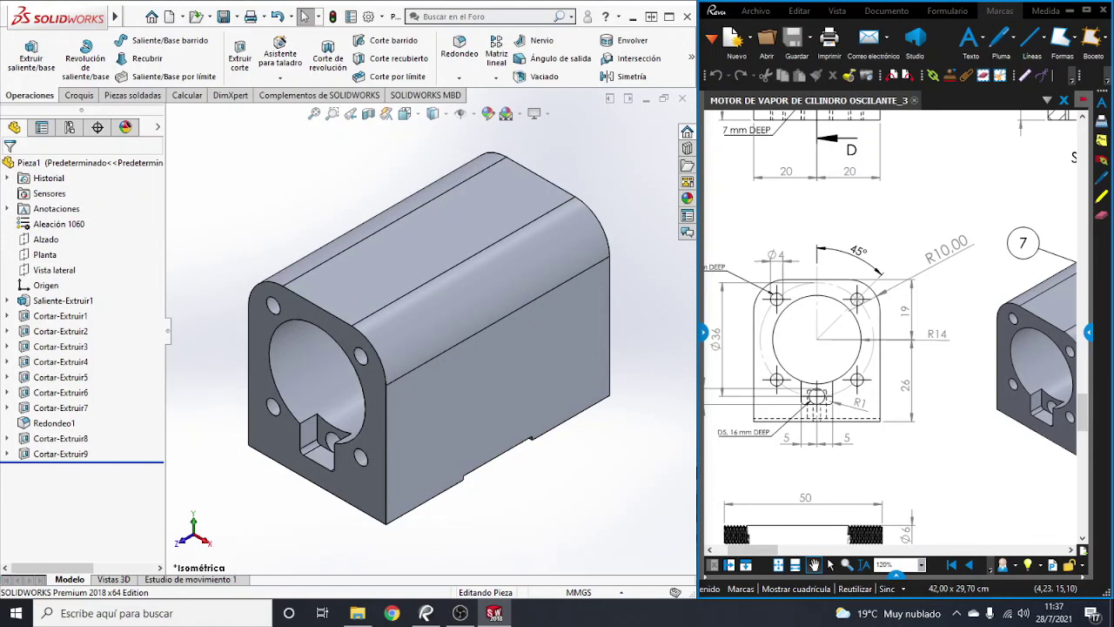
key(alt+Tab)
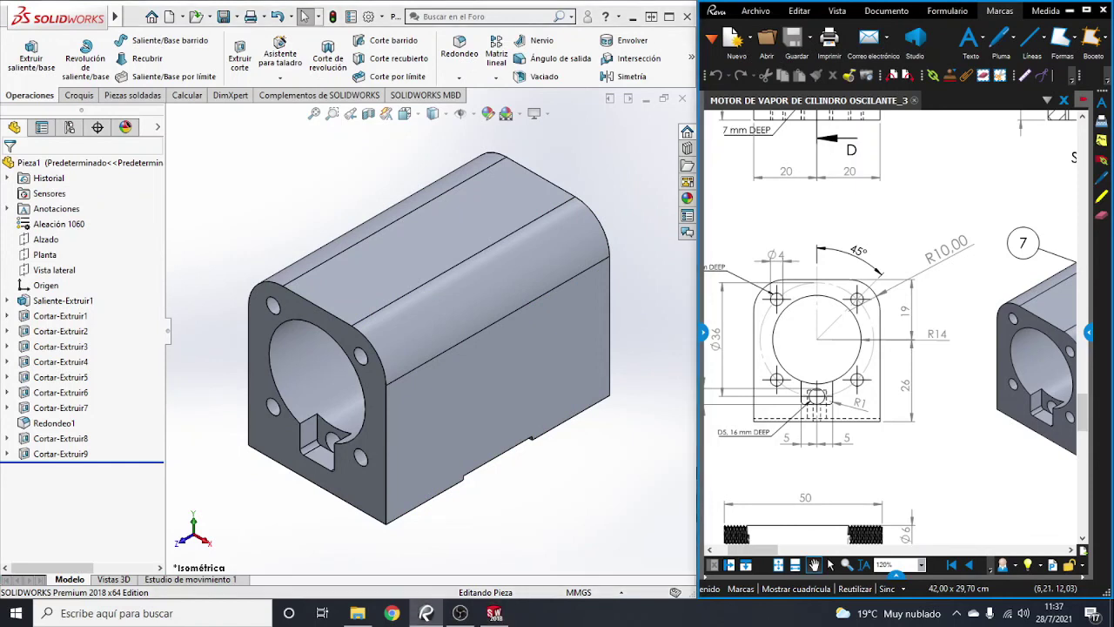